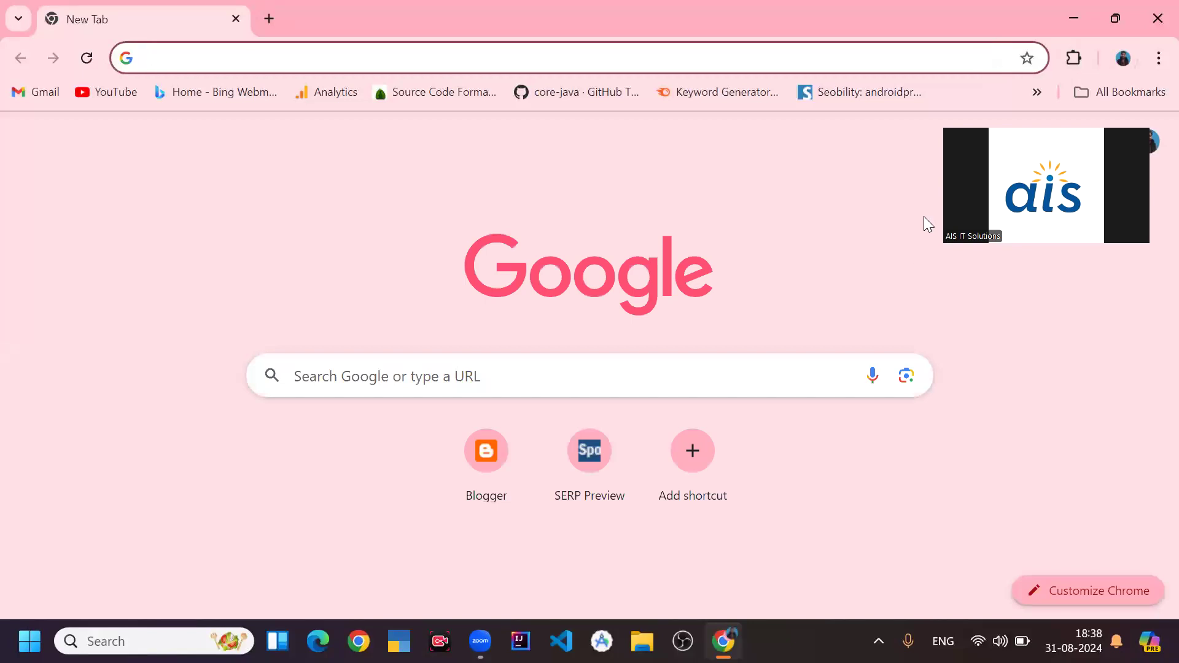
- Open the site sambhu.mtecheducation.in and scroll through its homepage
text(sambhu.mtecheducation.in)
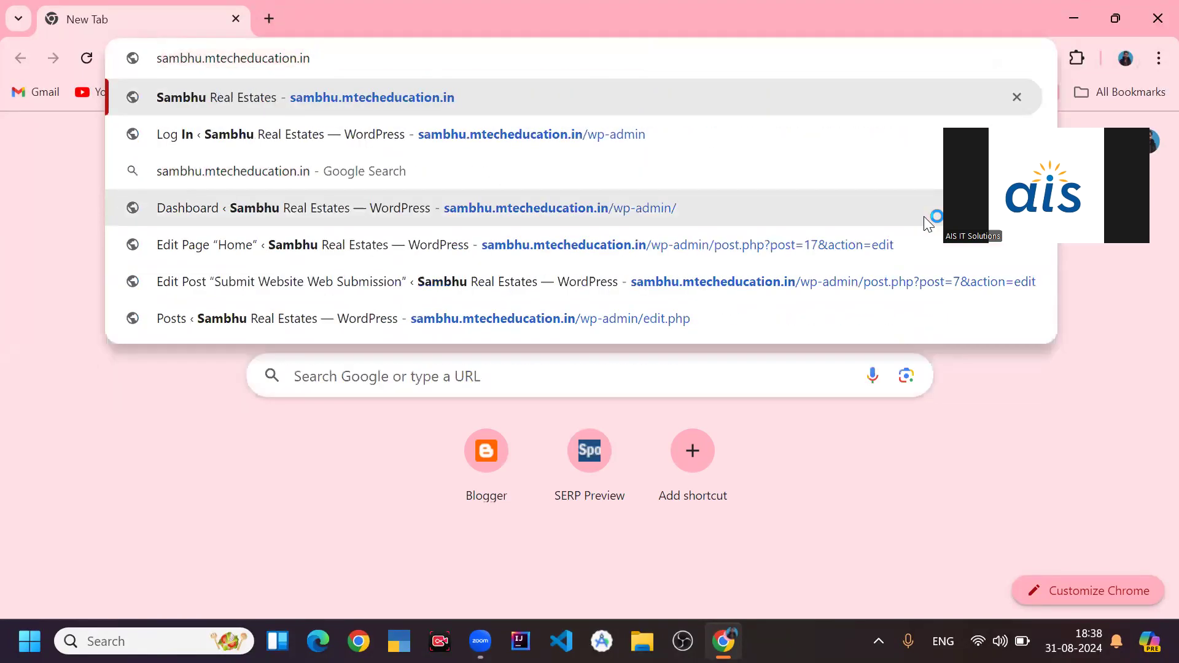
key(Return)
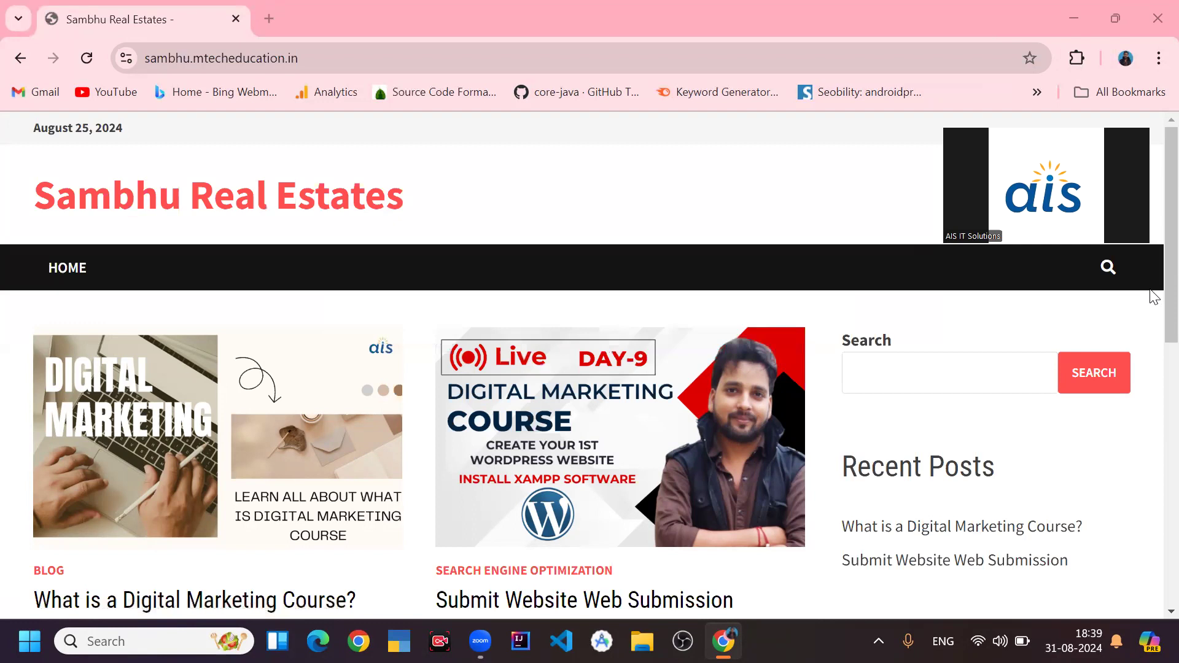
scroll(1152, 344, down, 2)
scroll(1152, 388, down, 2)
scroll(1149, 341, up, 3)
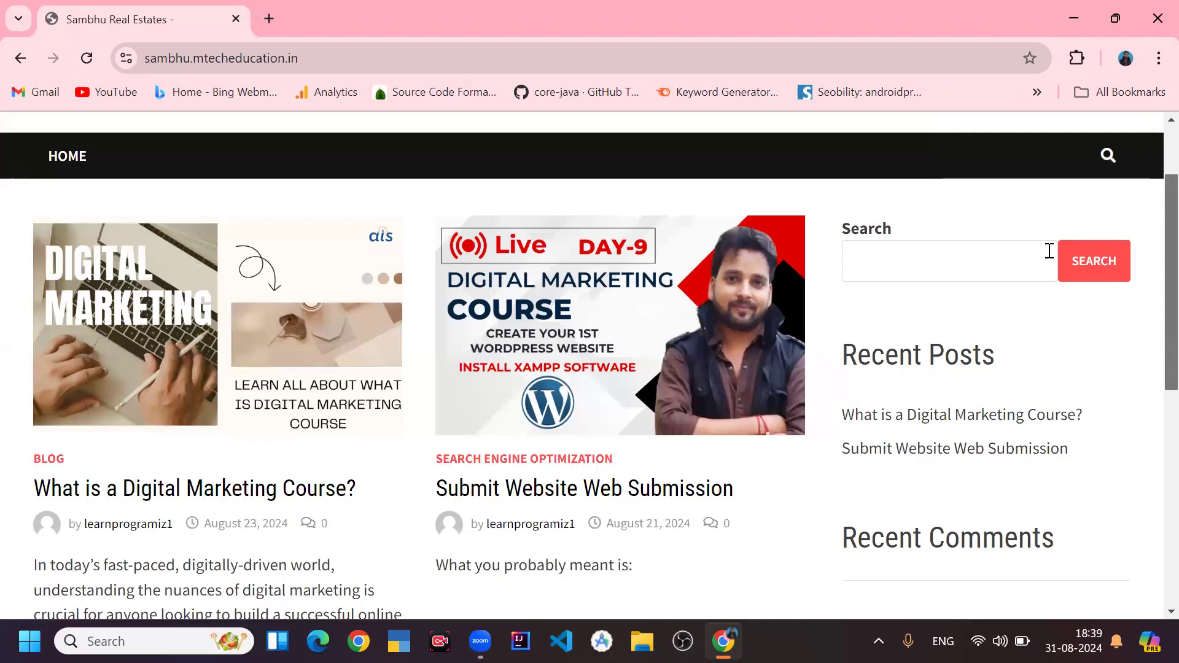
- Open the site's /home page and scroll through its slider
click(769, 57)
click(768, 57)
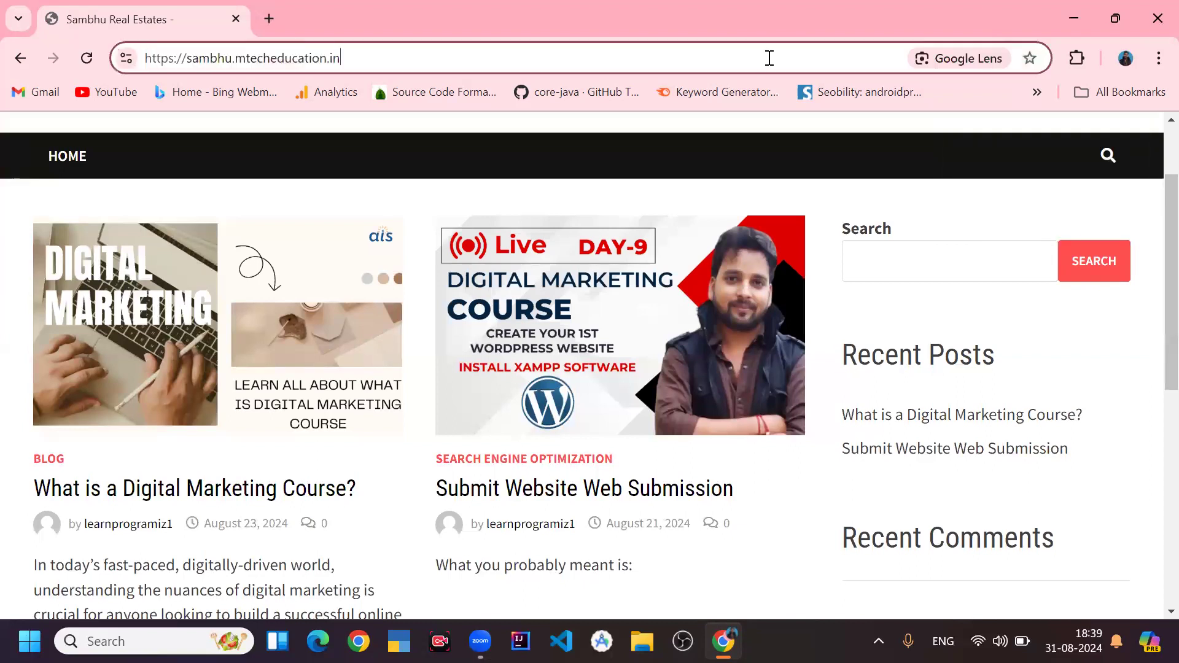
text(/home)
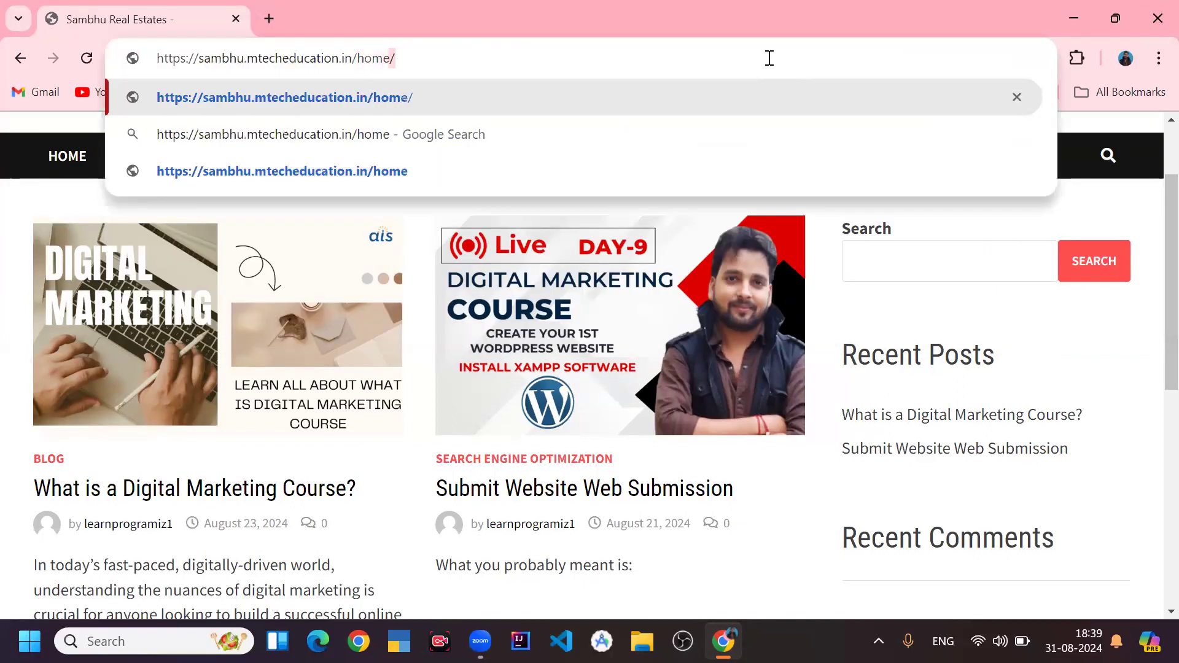
key(Return)
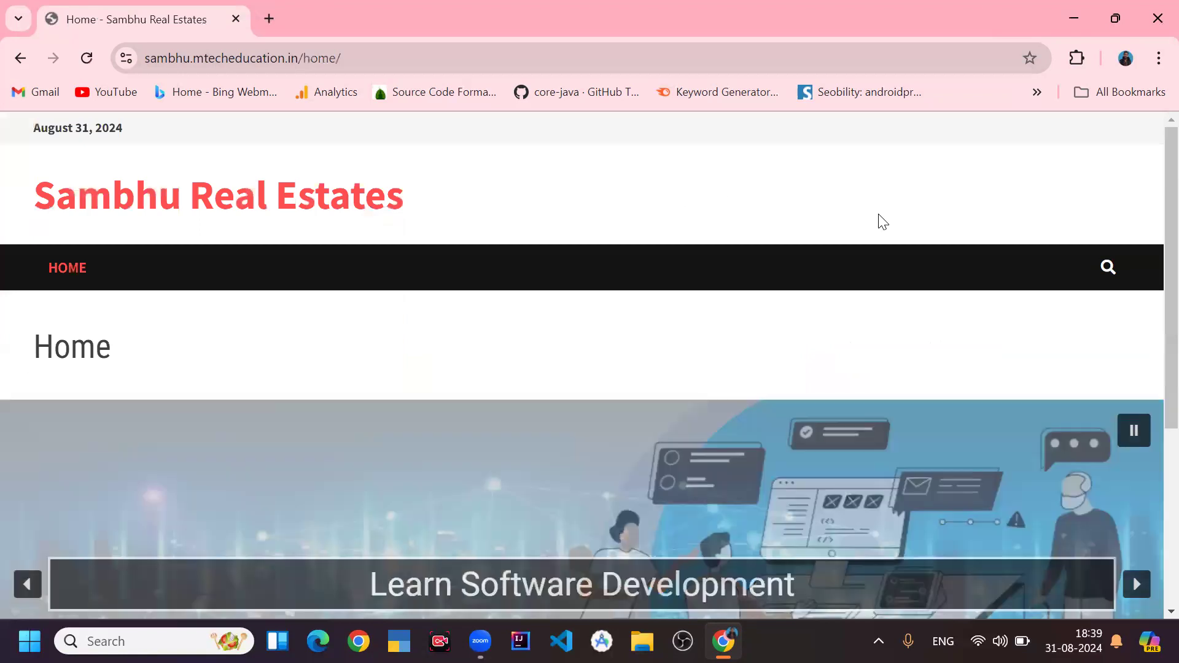
scroll(1153, 206, down, 3)
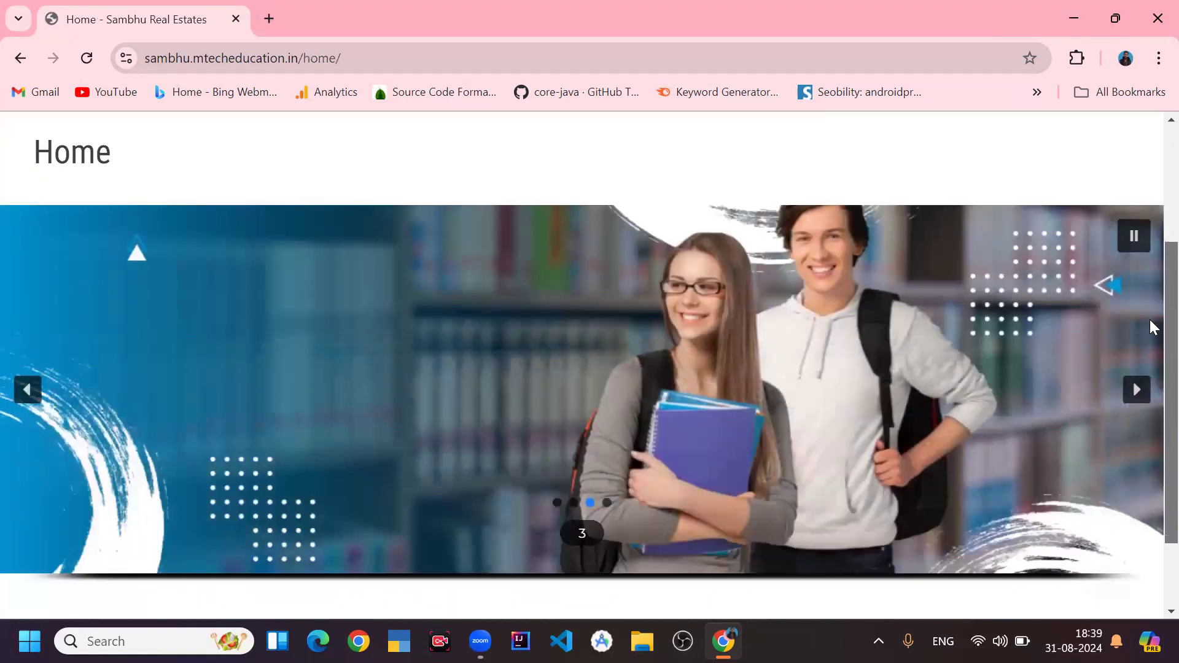
drag(1149, 320, 1149, 338)
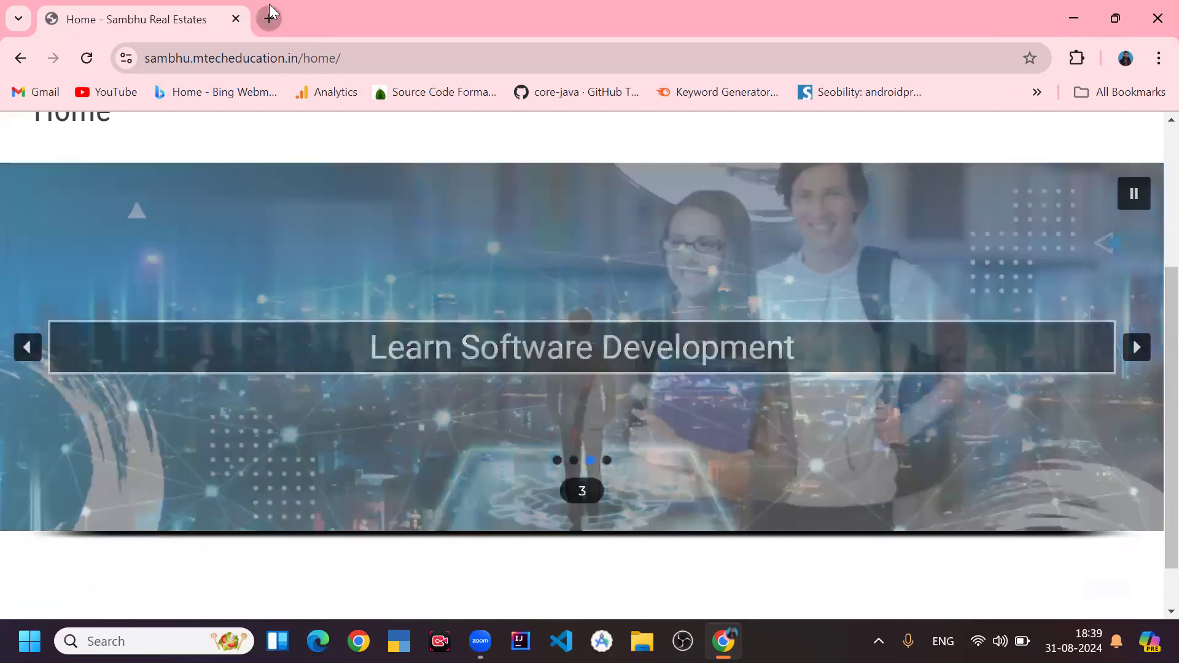
- Open advantecheducation.com in a new tab and scroll through its homepage
click(269, 18)
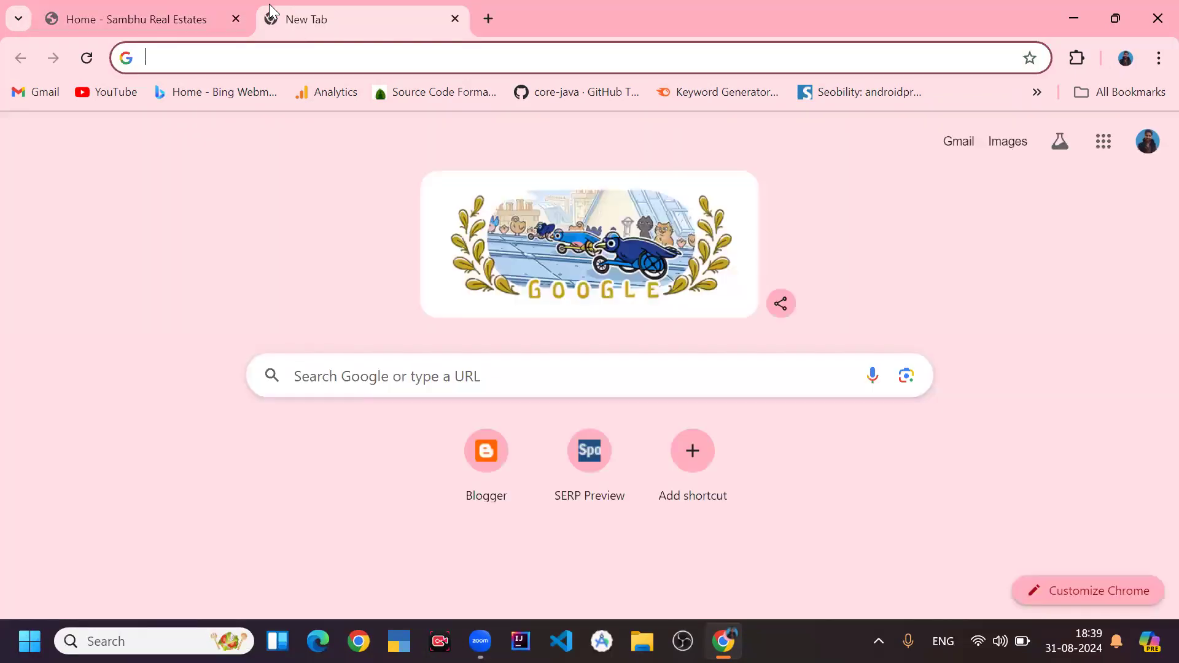
text(adva)
key(Return)
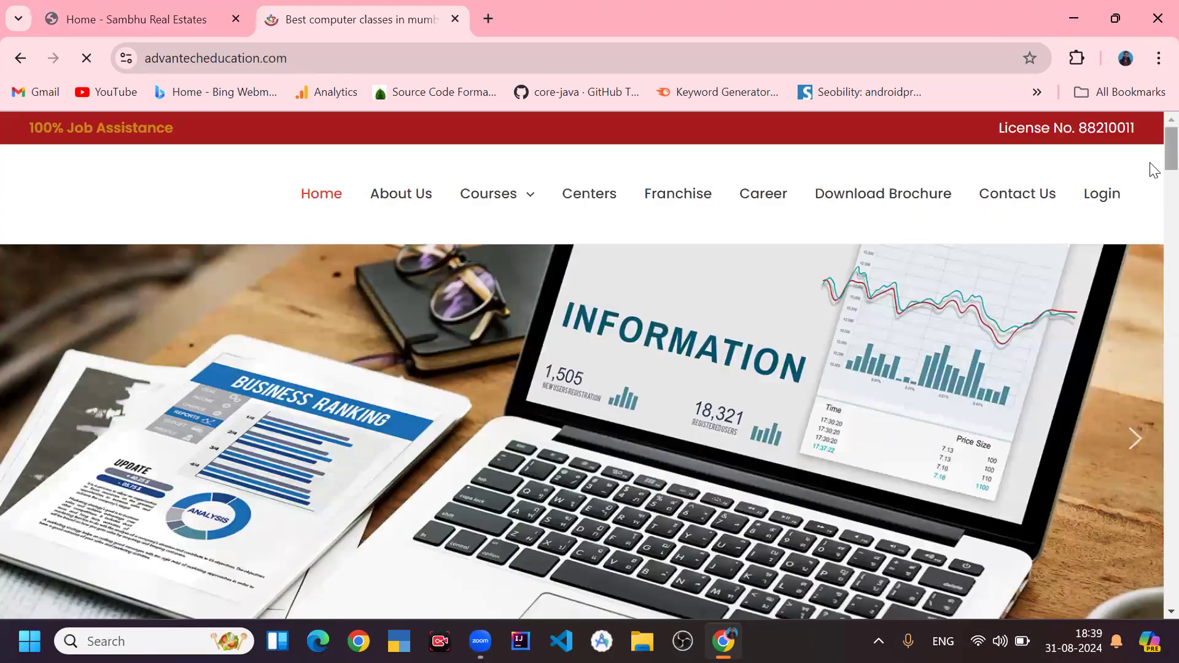
scroll(1153, 185, down, 6)
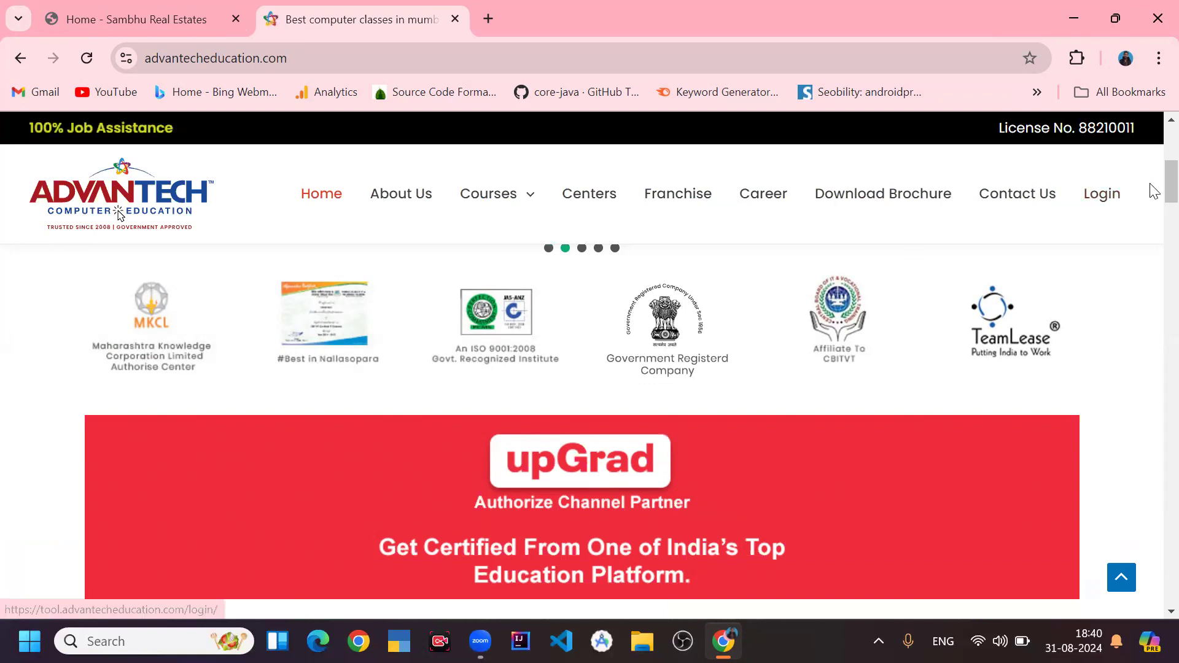
mouse_move(1169, 185)
mouse_down()
mouse_move(1155, 279)
mouse_move(1154, 181)
mouse_up()
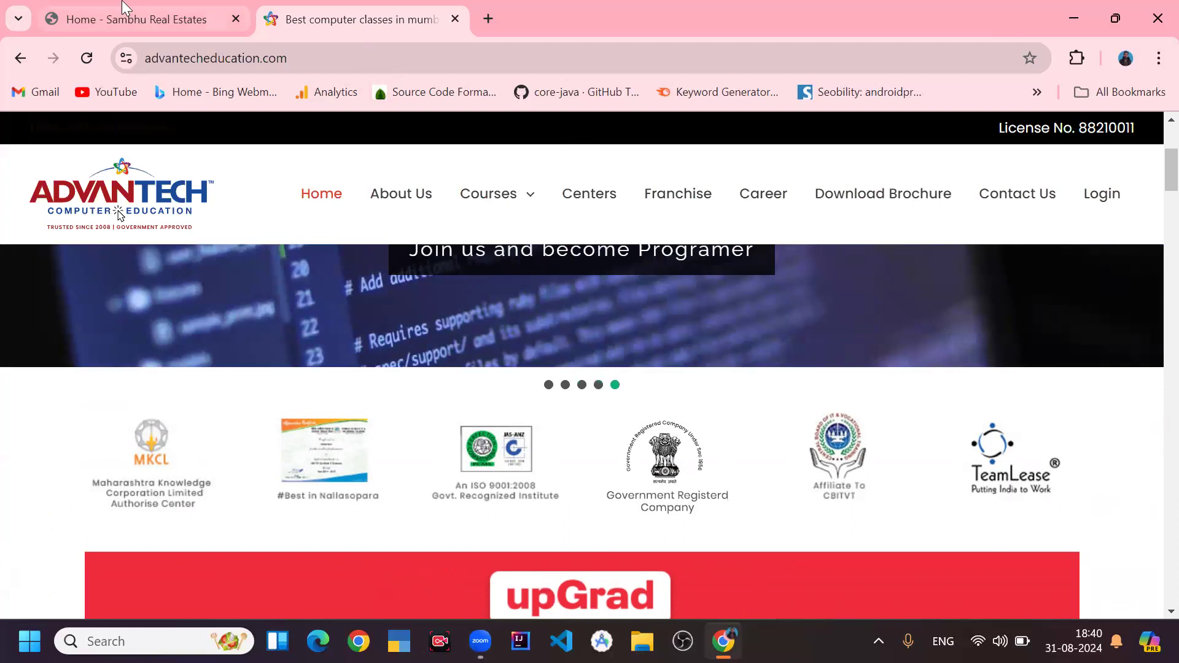
- Return to the first tab and open the site's wp-admin login page
click(138, 17)
click(304, 58)
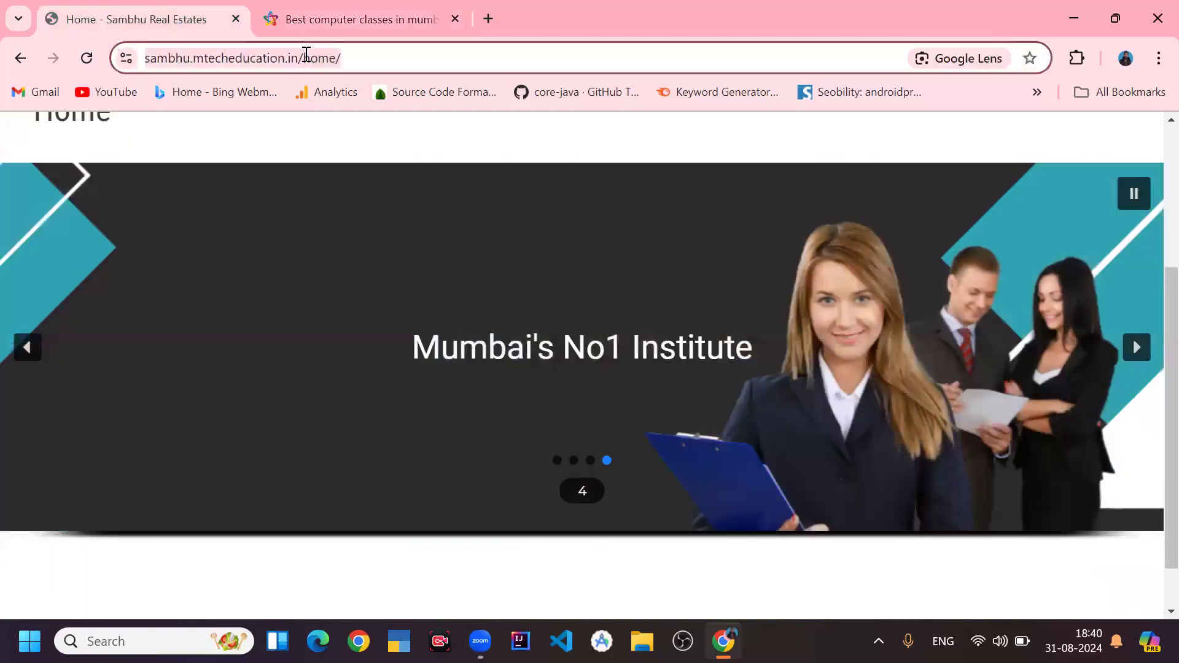
key(End)
key(ctrl+shift+Left)
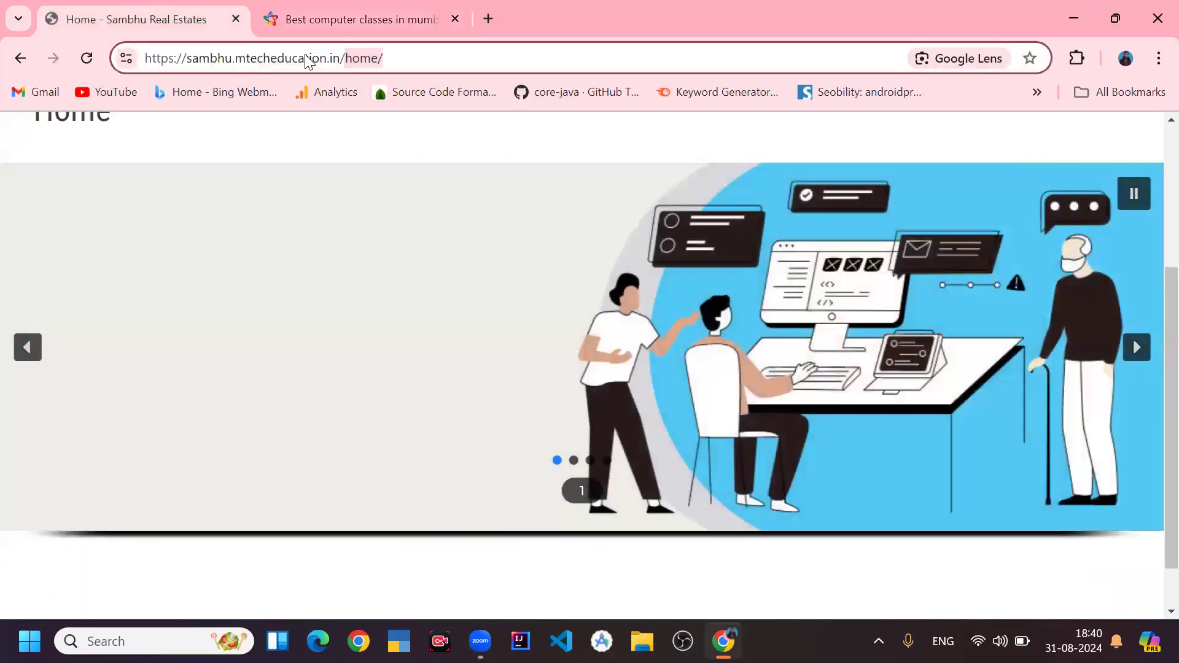
key(BackSpace)
text(wp-admin)
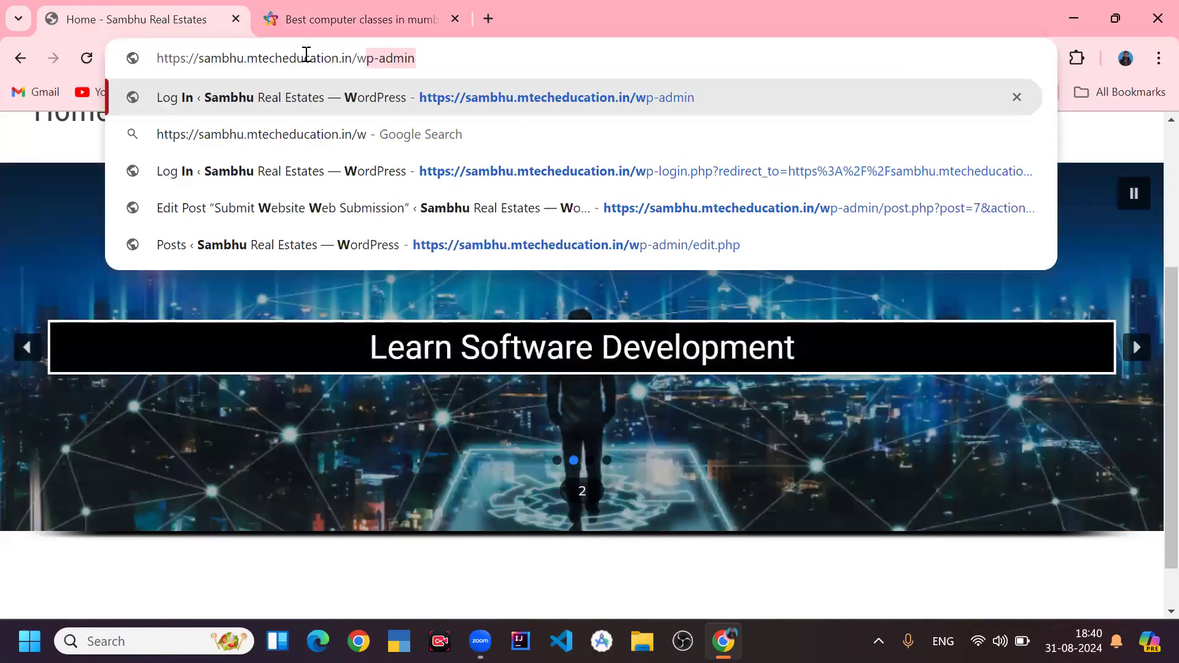
key(Return)
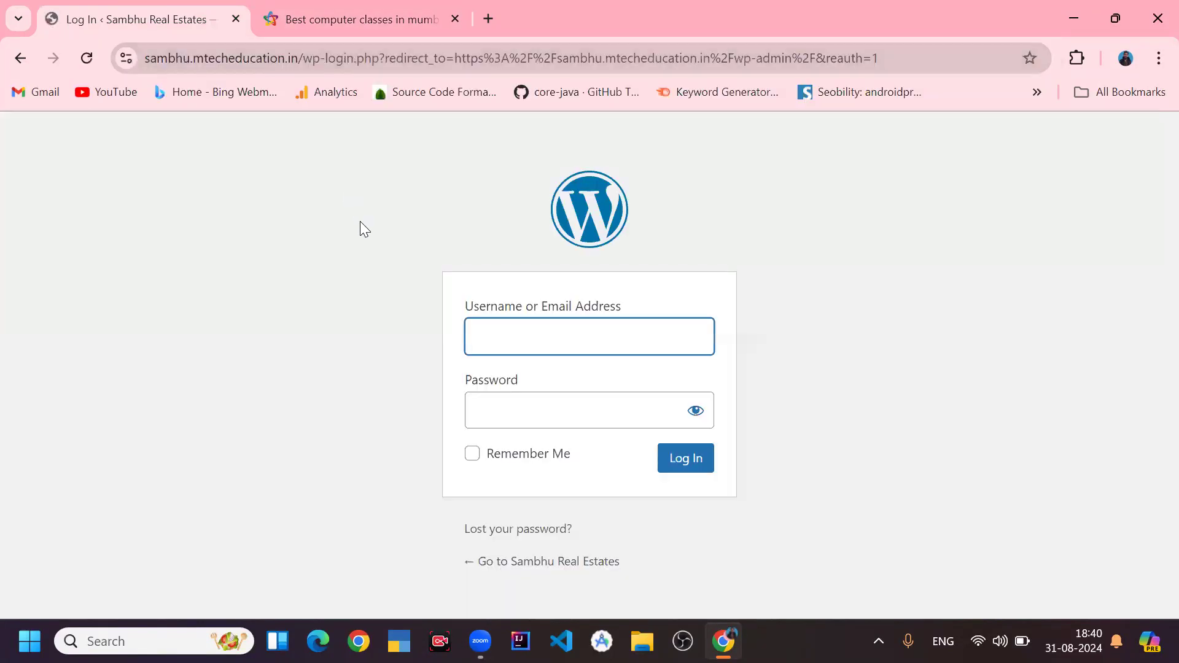
- Log in to WordPress with the saved username and the account password
text(l)
key(Down)
key(Tab)
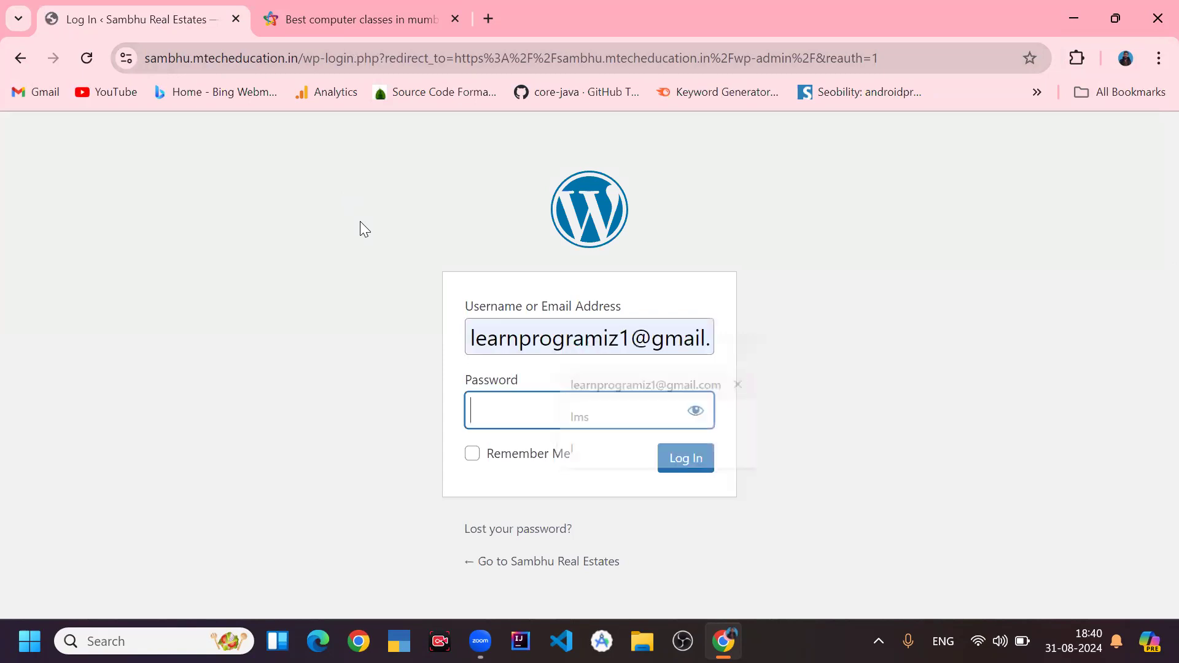
text(***********)
key(Return)
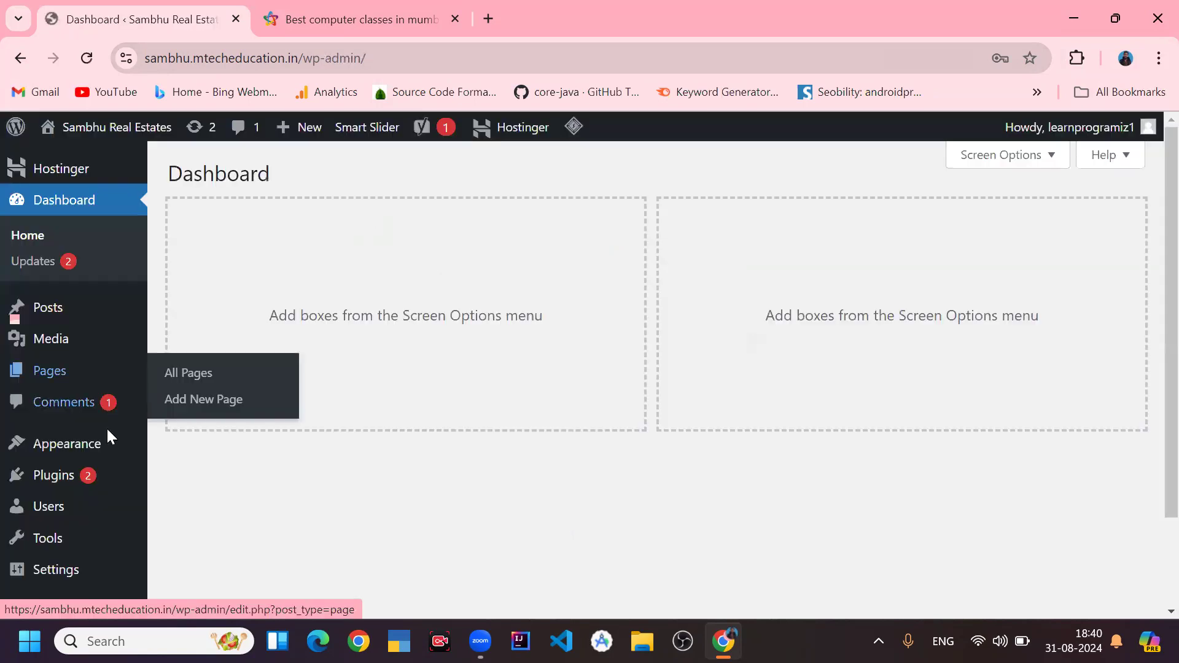
- Open Add New Plugin and search the plugin directory for elementor
click(92, 477)
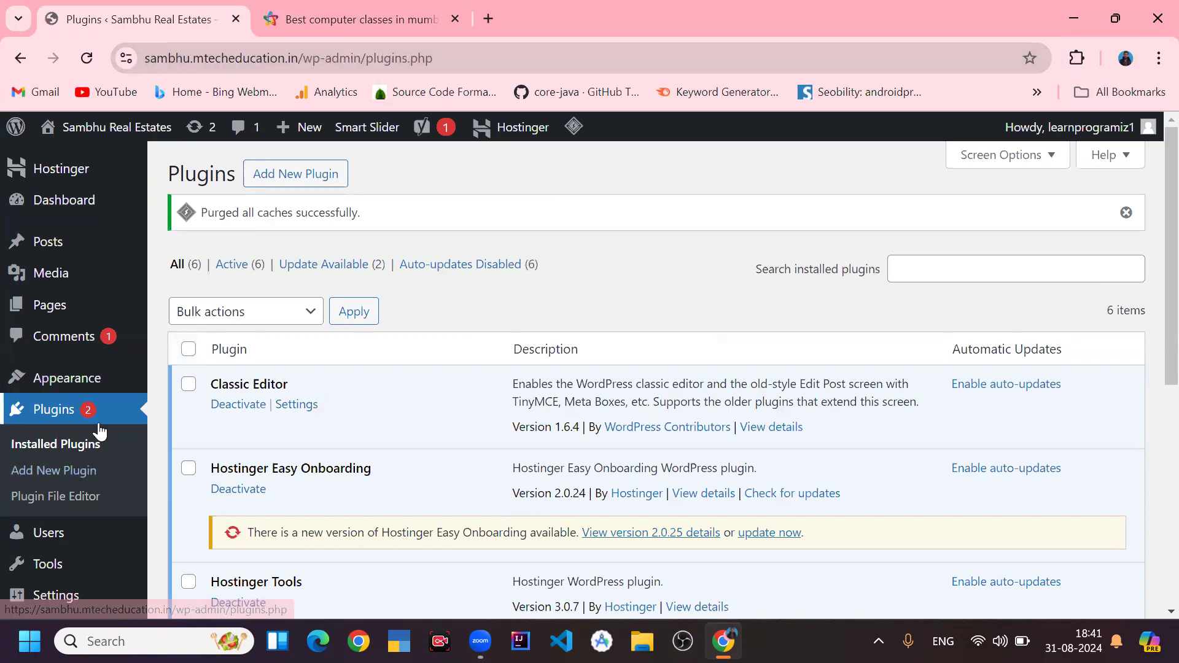
click(309, 185)
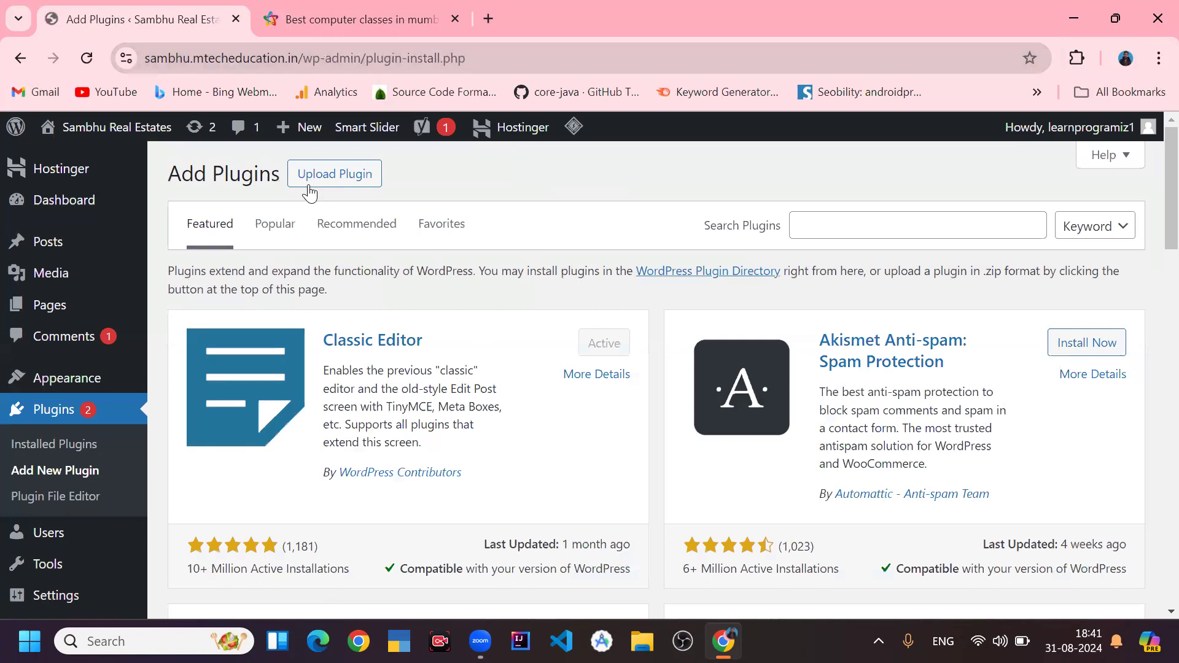
click(848, 233)
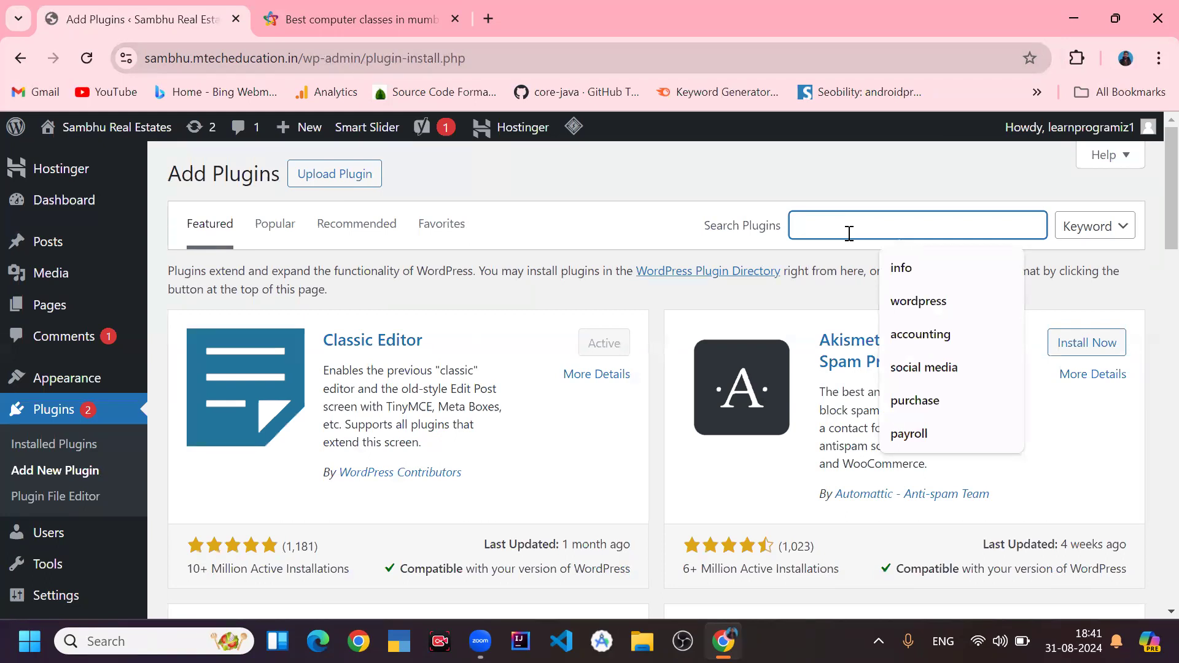
text(elementor)
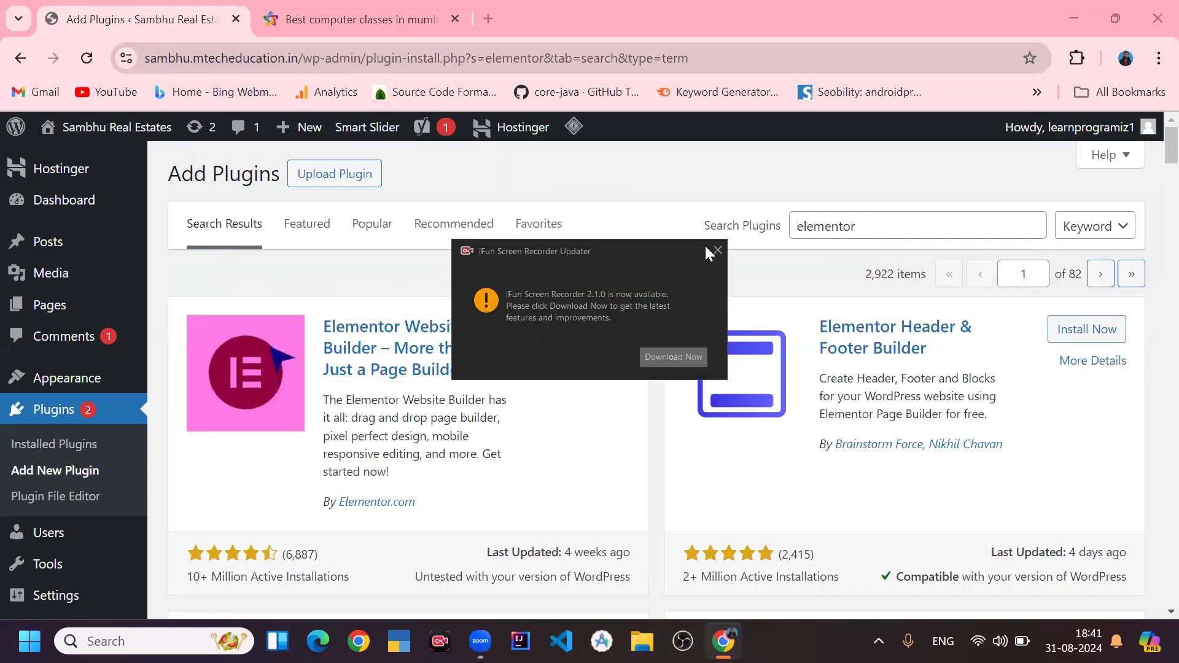
- Install and activate the Elementor Website Builder plugin
click(716, 252)
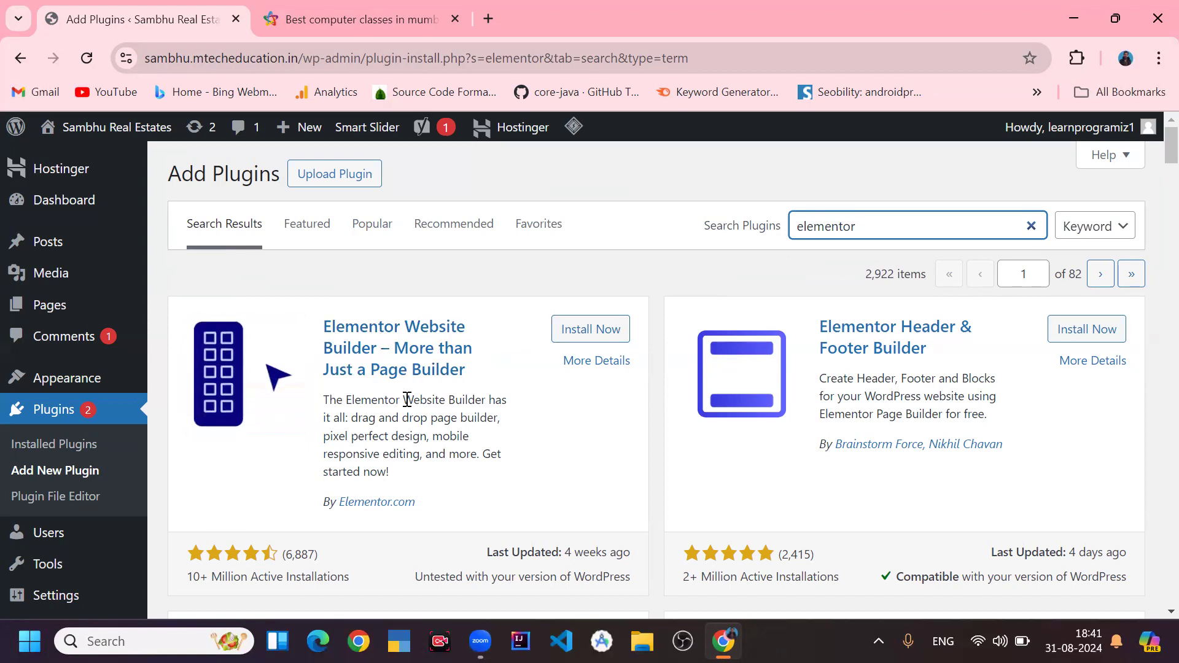
click(589, 337)
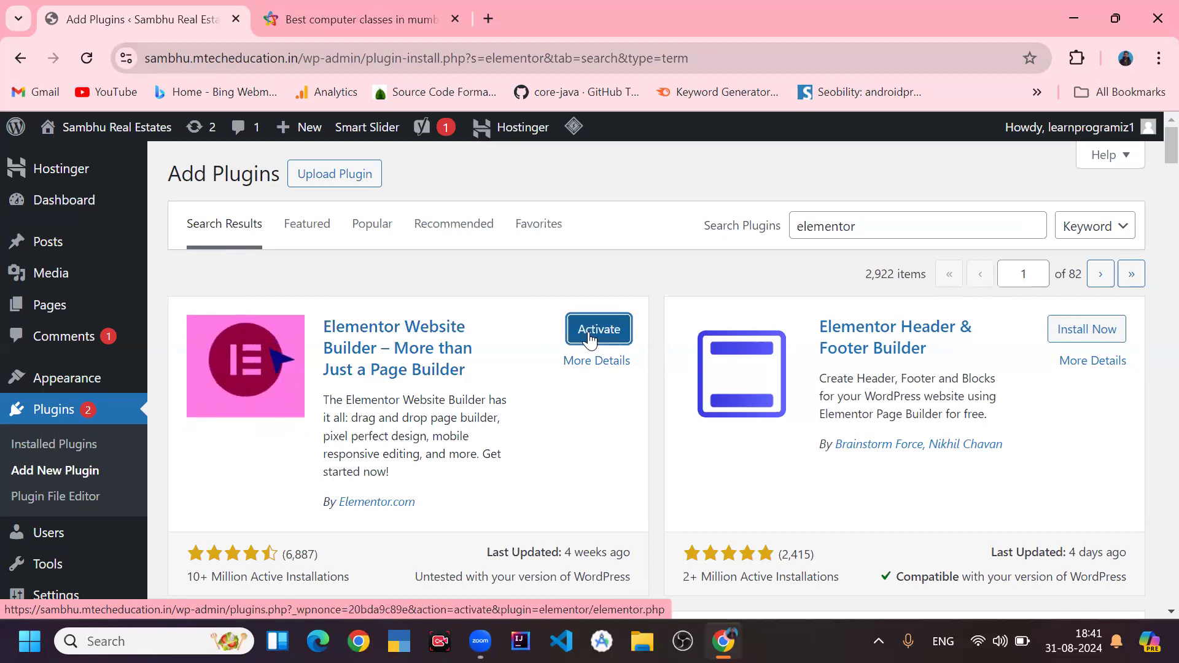
click(604, 333)
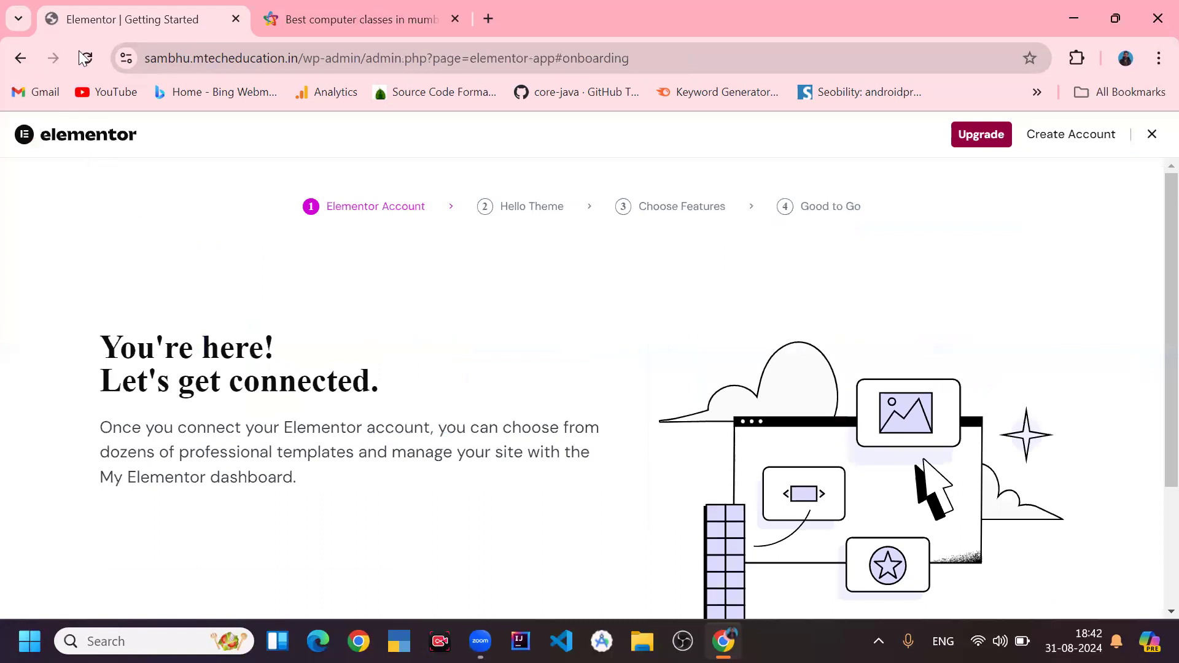
- Leave the Elementor onboarding and open the Home page from the pages list for editing
click(413, 63)
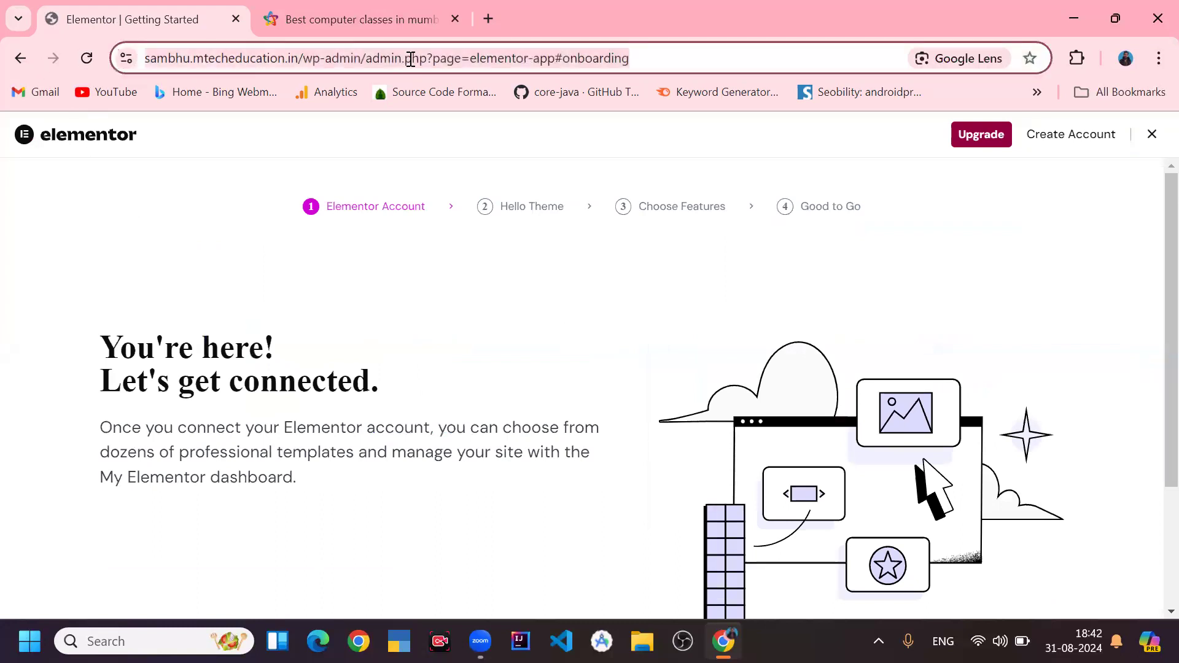
click(17, 61)
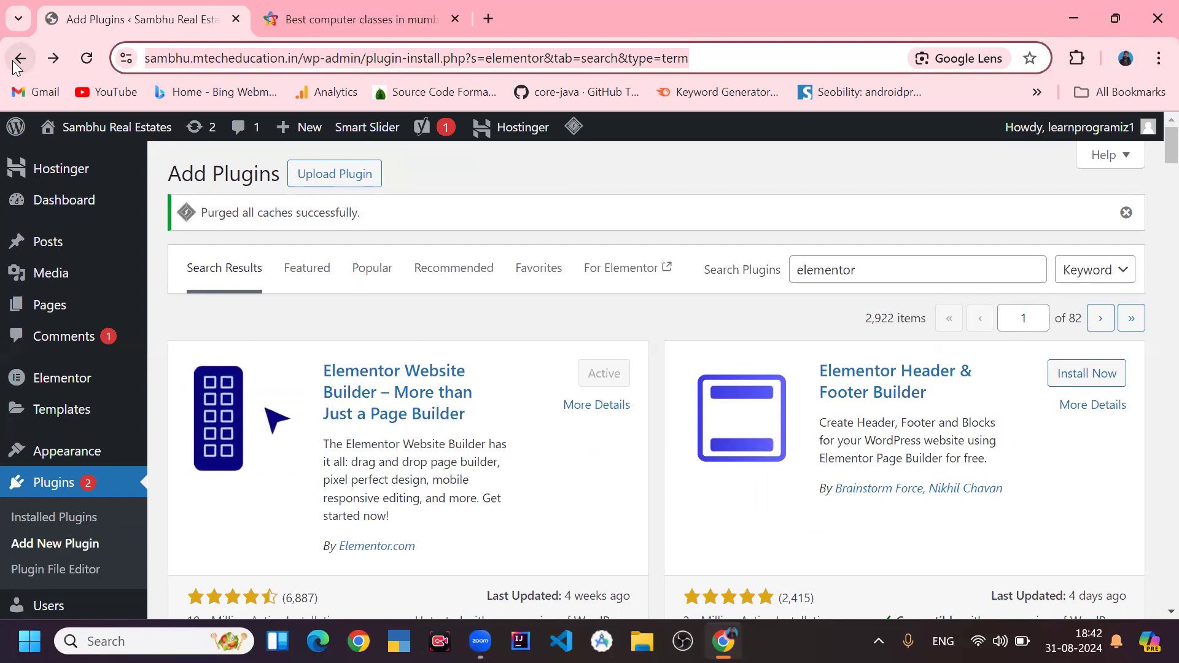
mouse_move(71, 312)
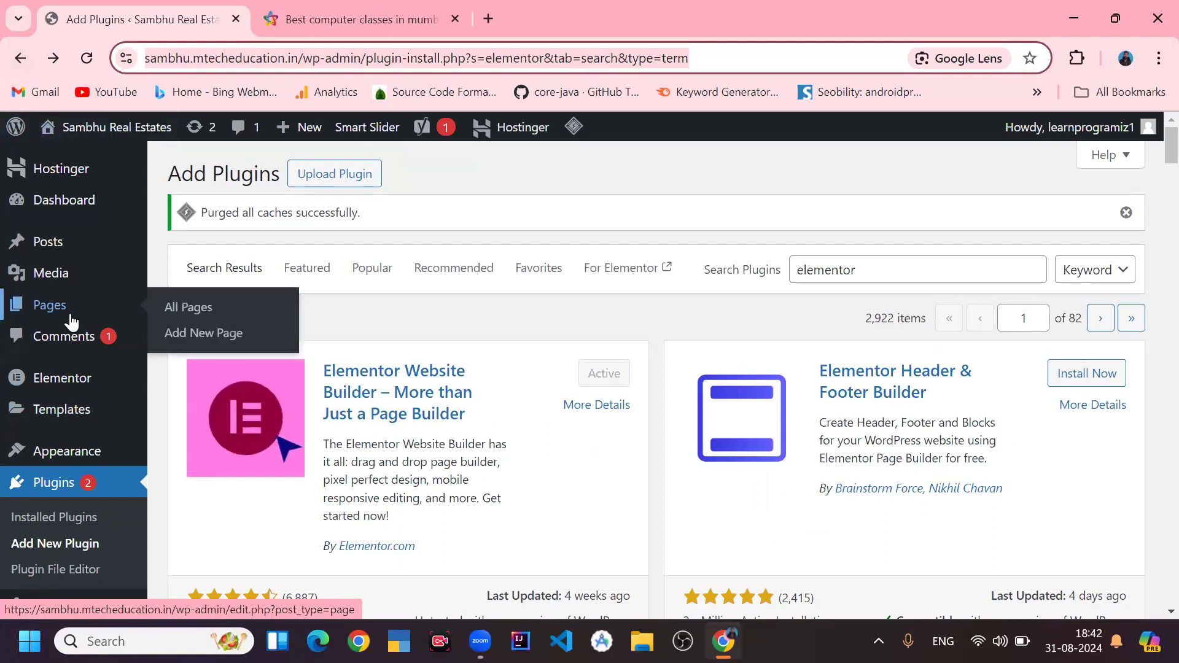
click(71, 316)
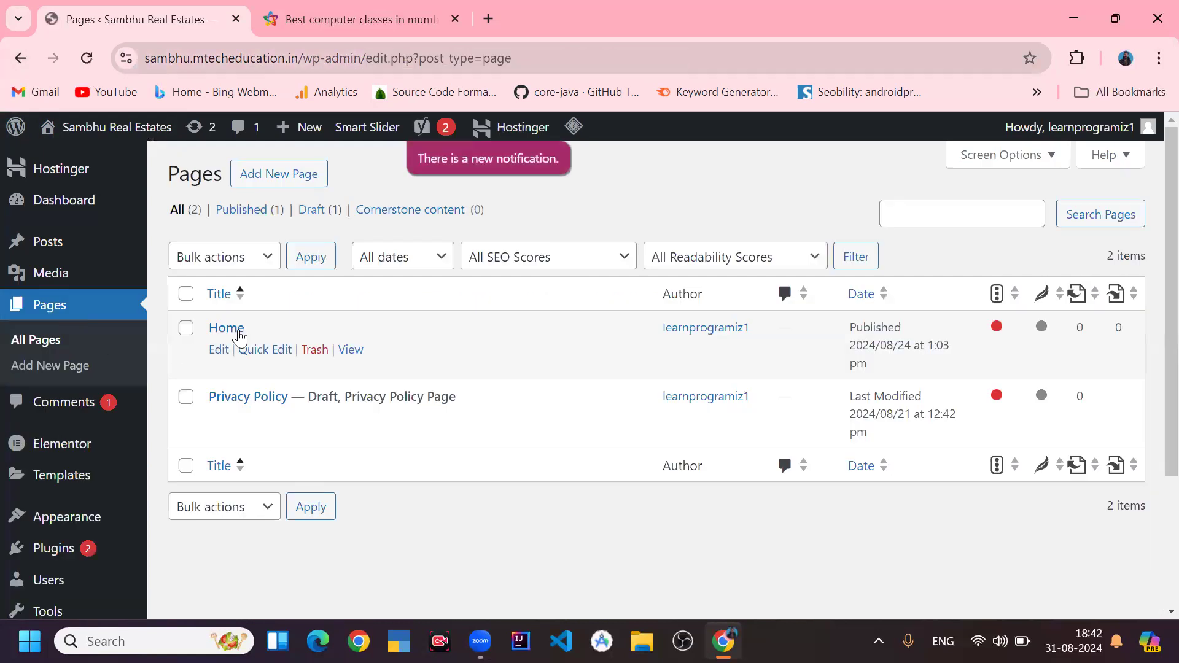
click(224, 330)
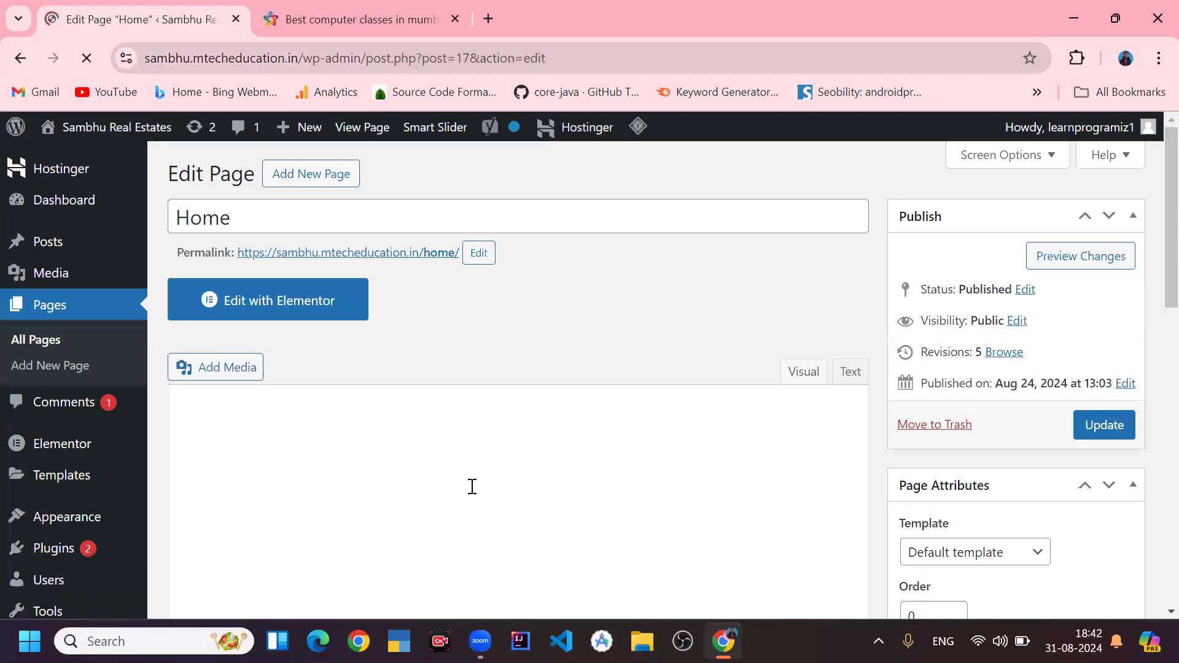
- Open the Home page with Elementor and dismiss the AI introduction dialogs
click(472, 481)
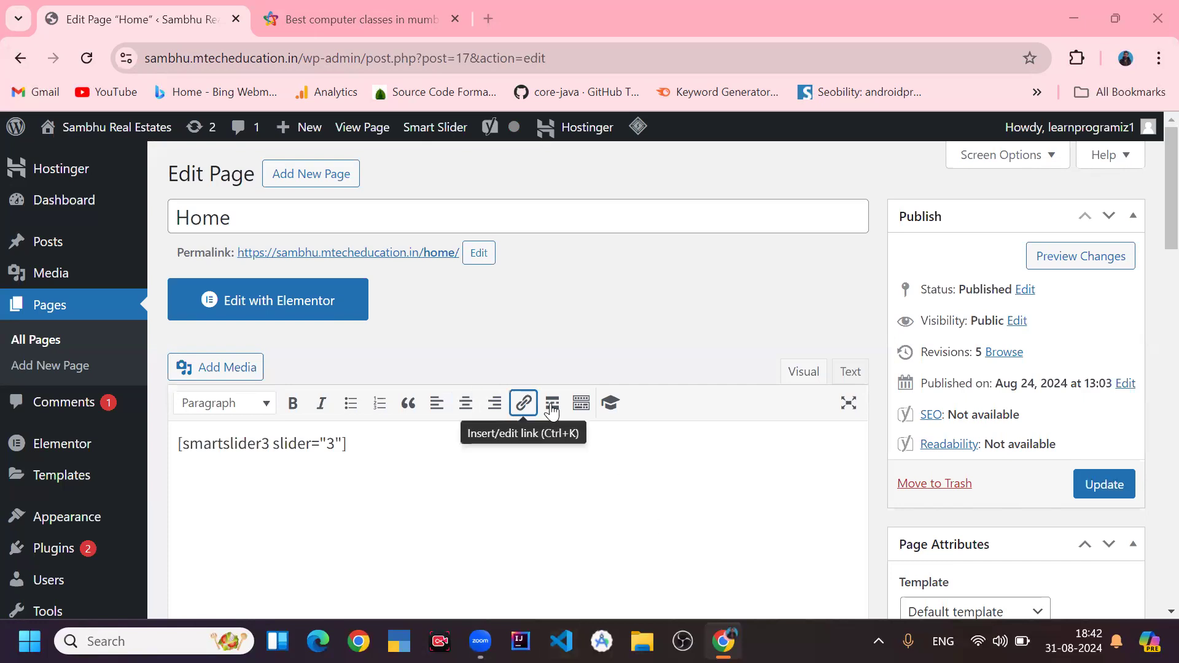
click(422, 492)
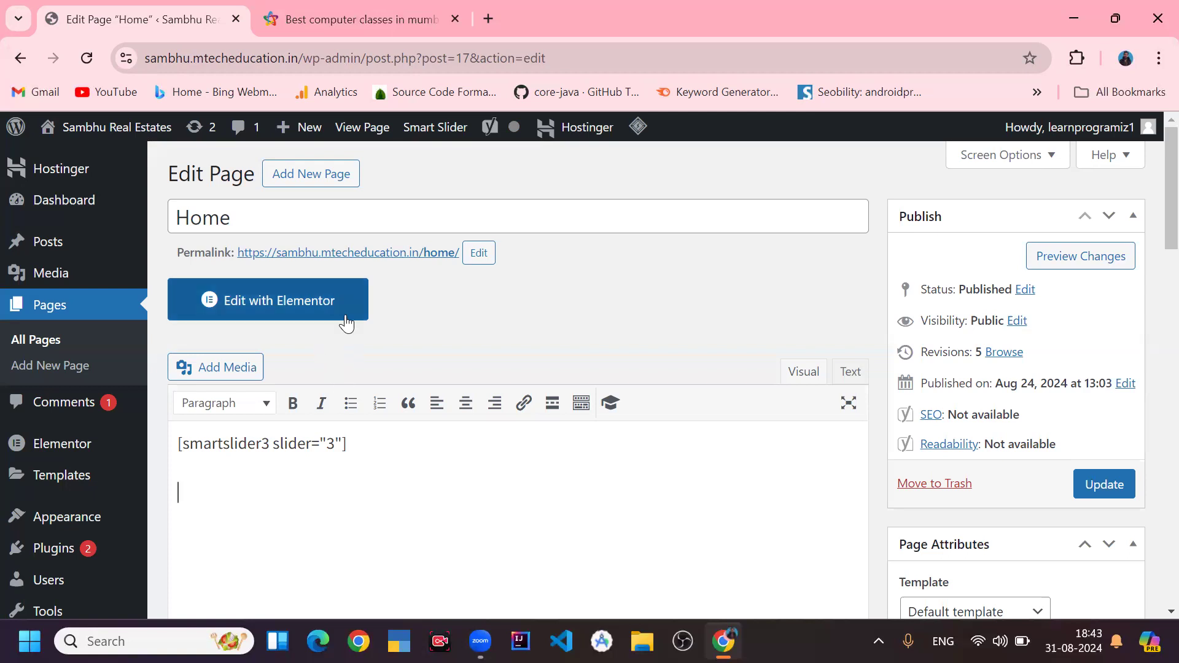
click(323, 316)
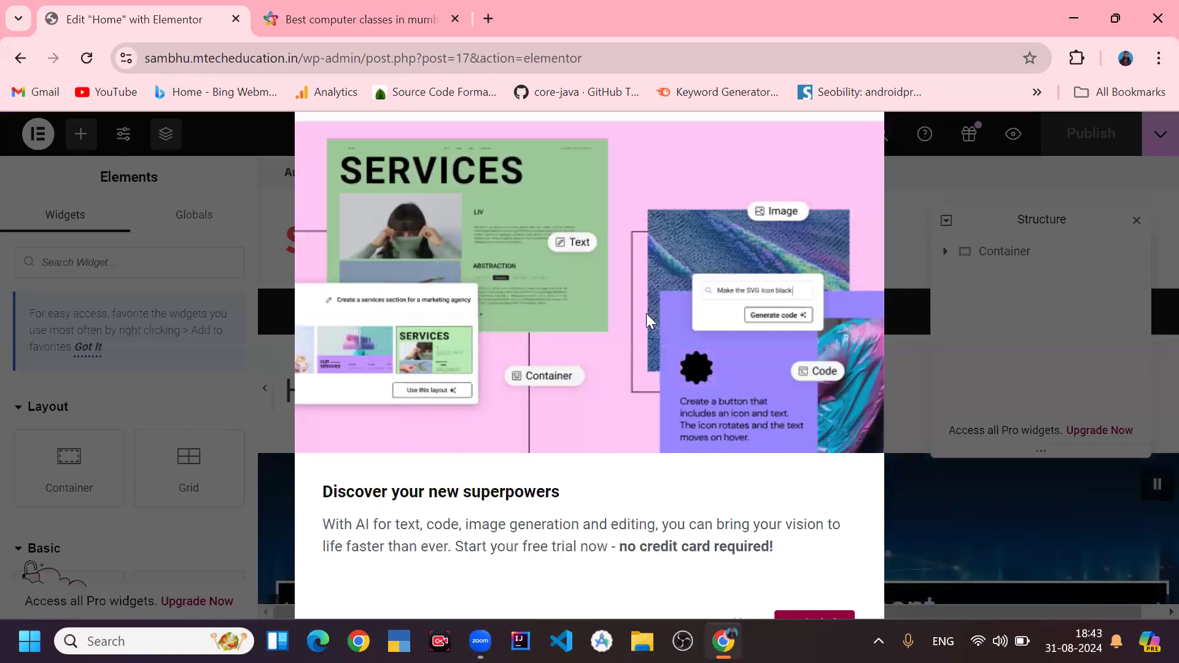
click(804, 609)
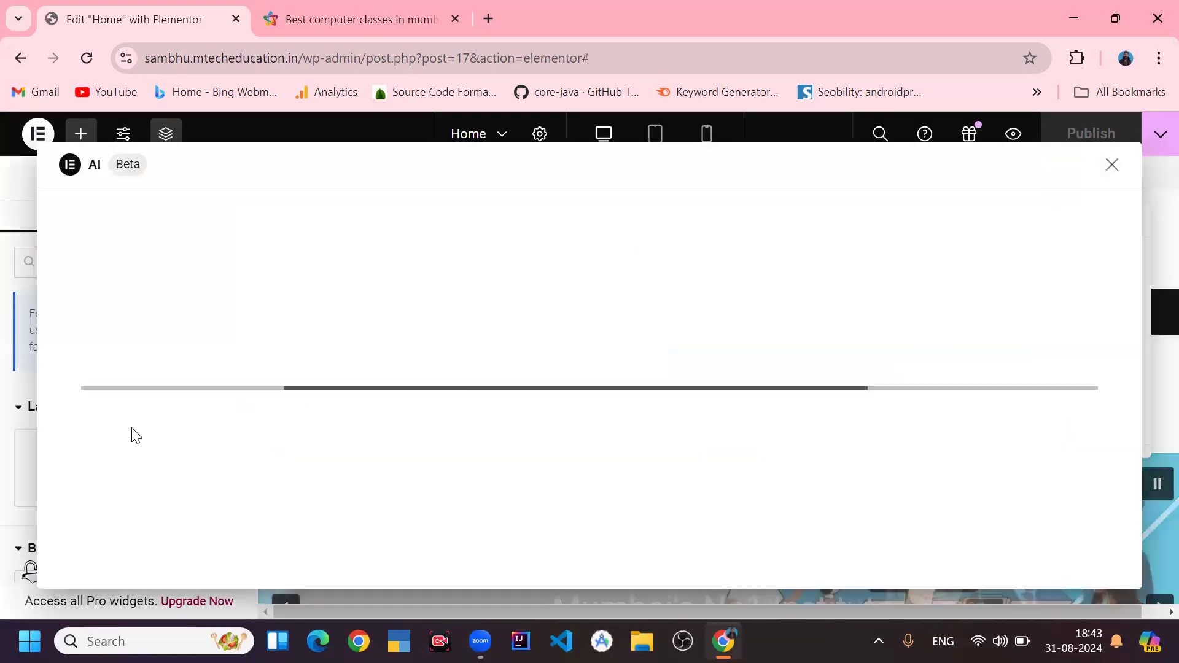
click(1111, 166)
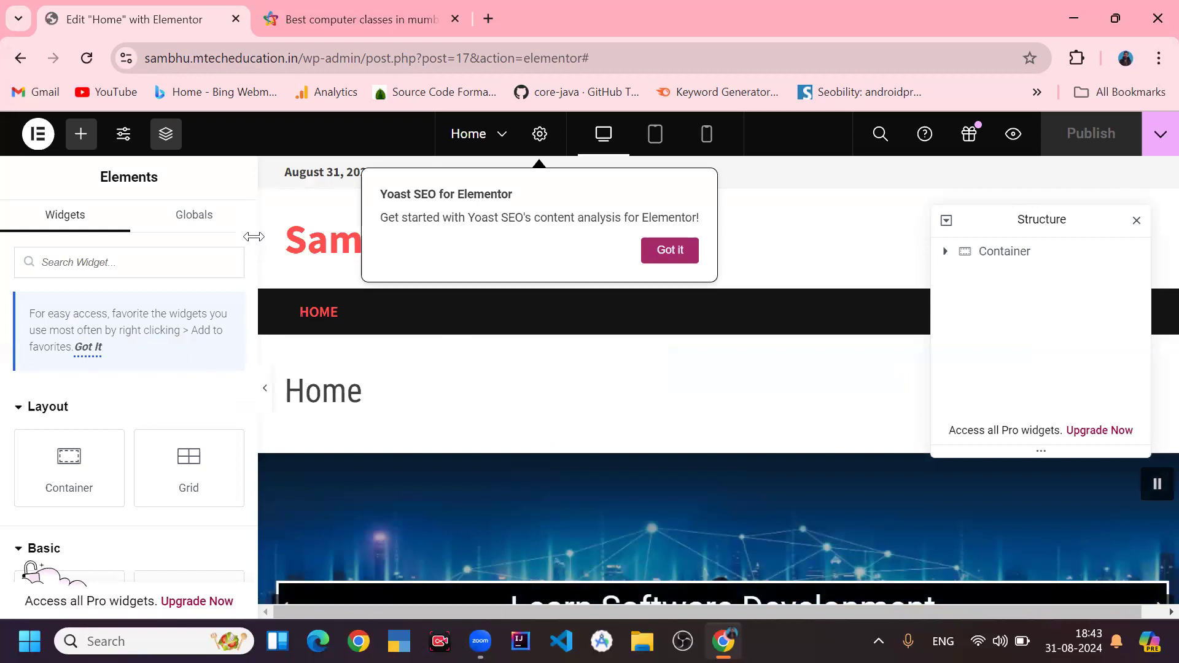
- Dismiss the Yoast SEO tip and browse the widget list in the Elements panel
scroll(248, 225, down, 5)
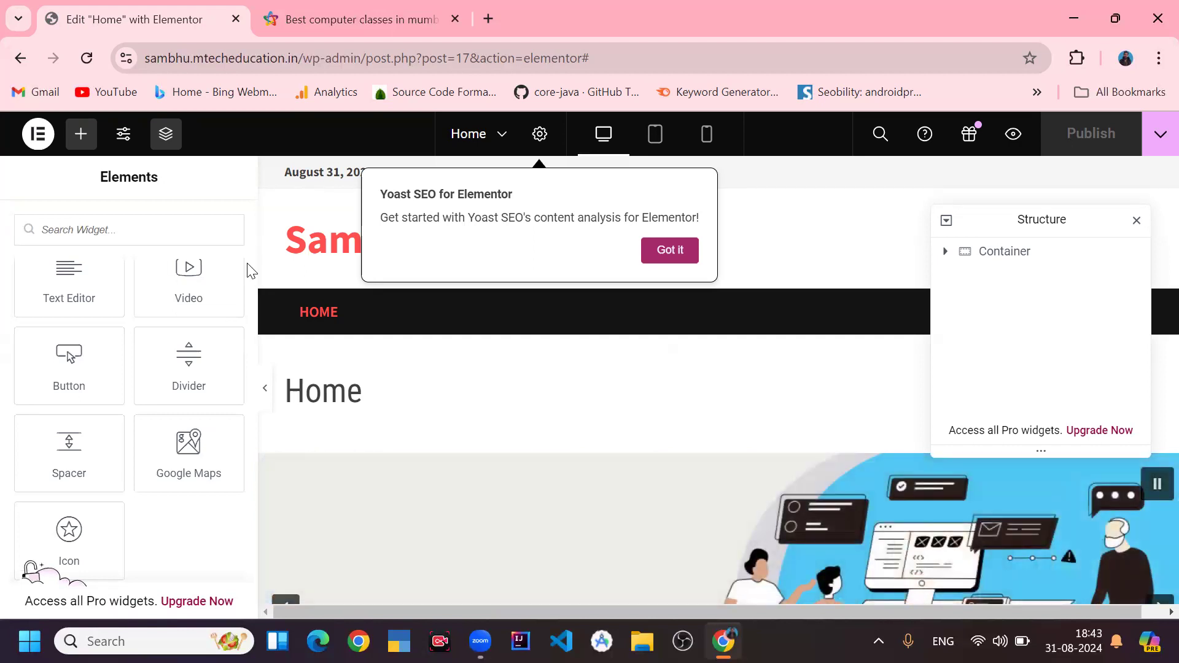
scroll(247, 266, down, 5)
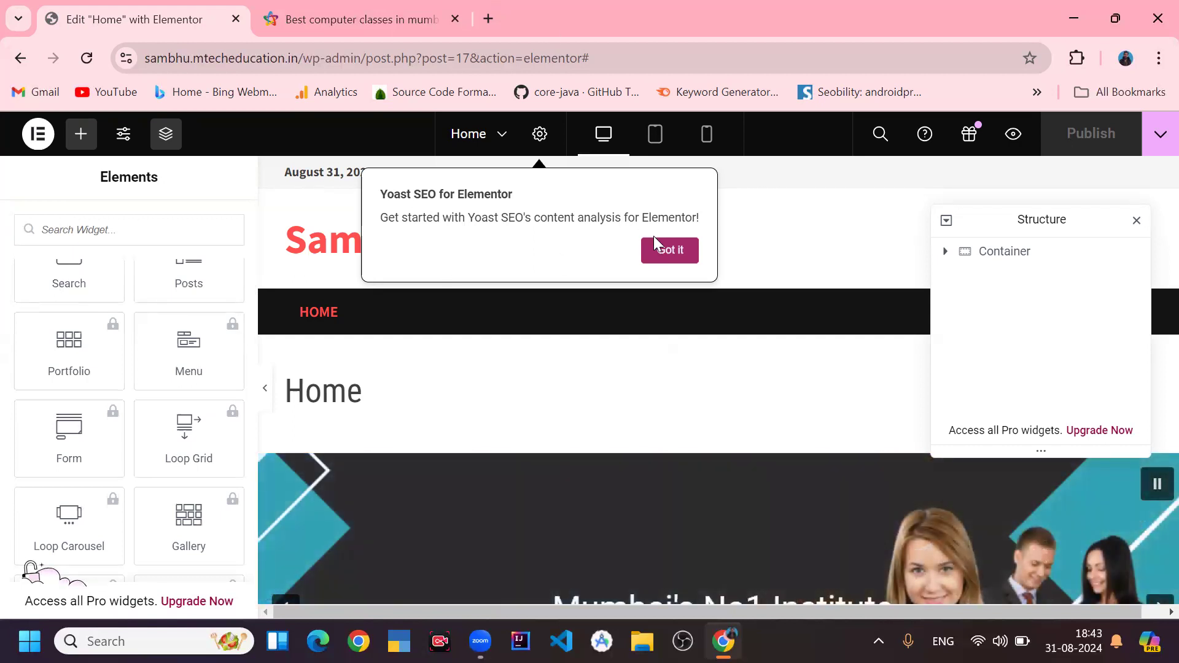
click(664, 247)
scroll(226, 351, up, 10)
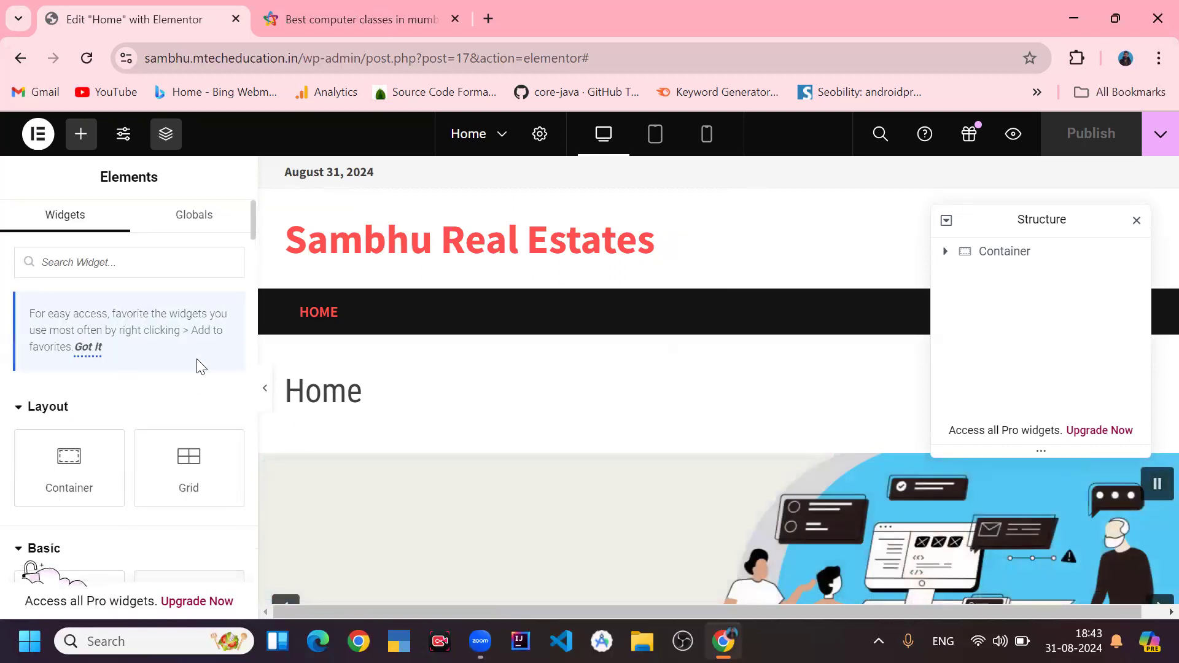
scroll(100, 466, down, 3)
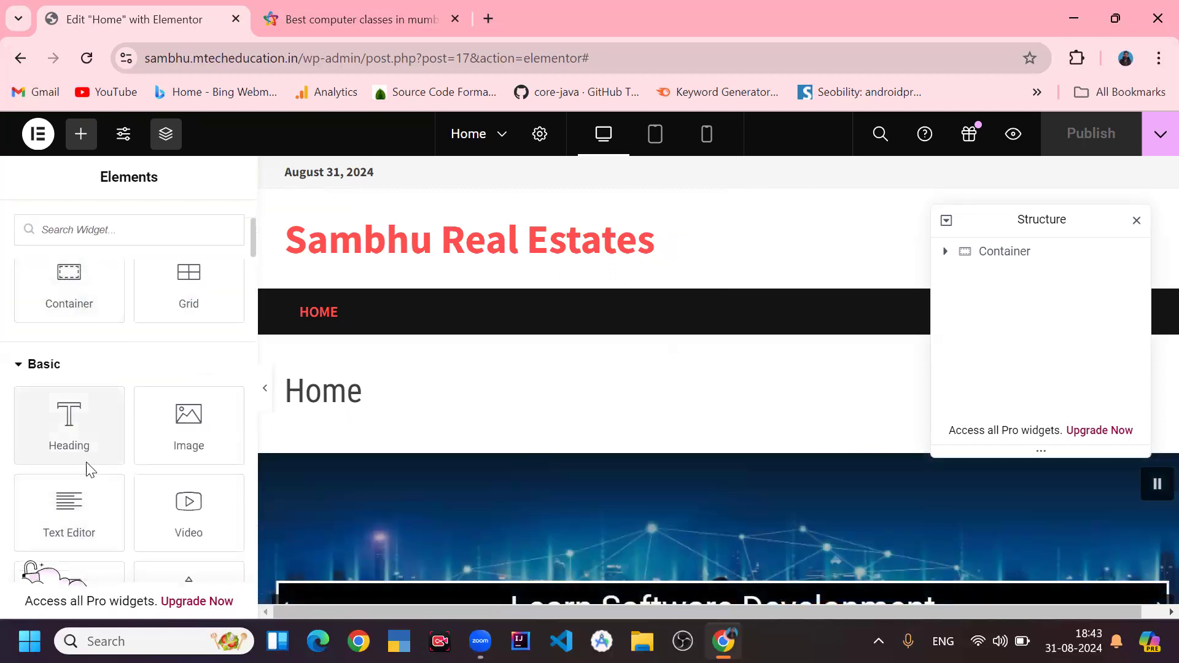
scroll(95, 485, down, 6)
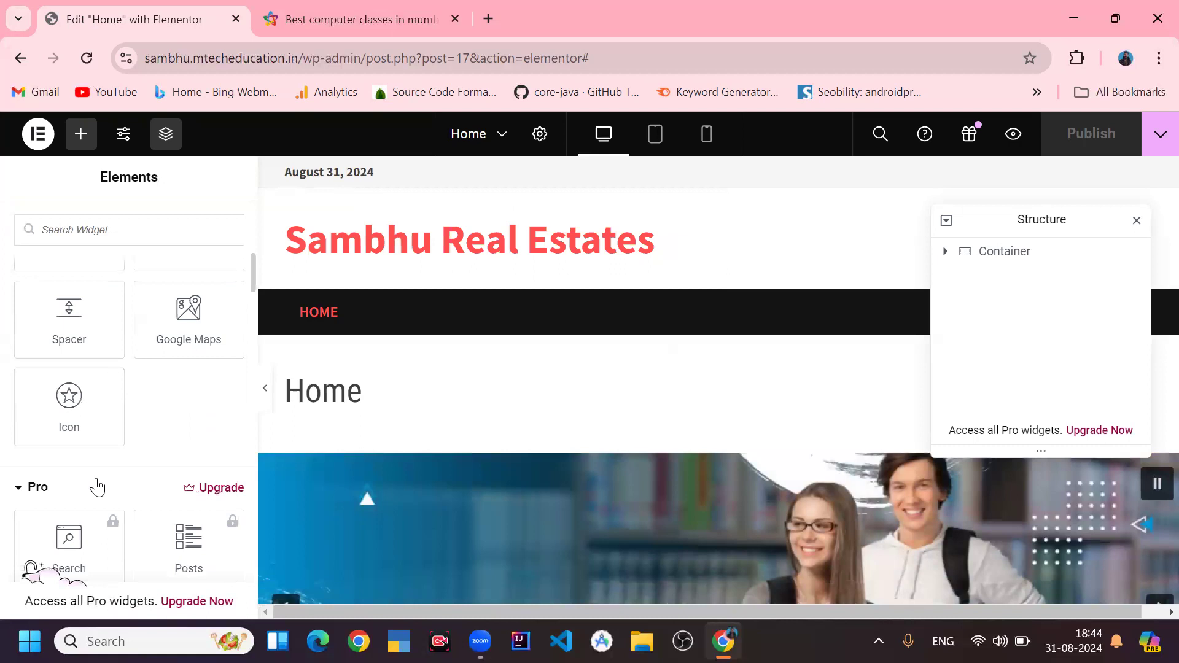
scroll(98, 488, down, 5)
scroll(116, 501, up, 10)
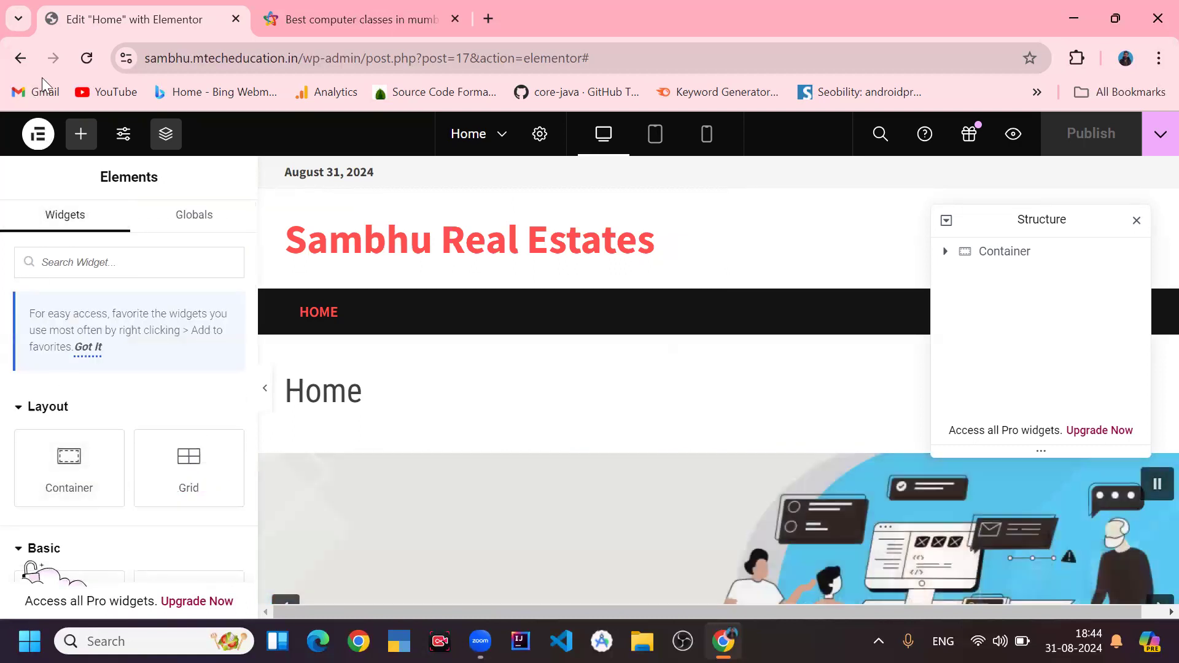
- Return to the WordPress dashboard by going to the site's wp-admin address
drag(363, 64, 691, 62)
key(BackSpace)
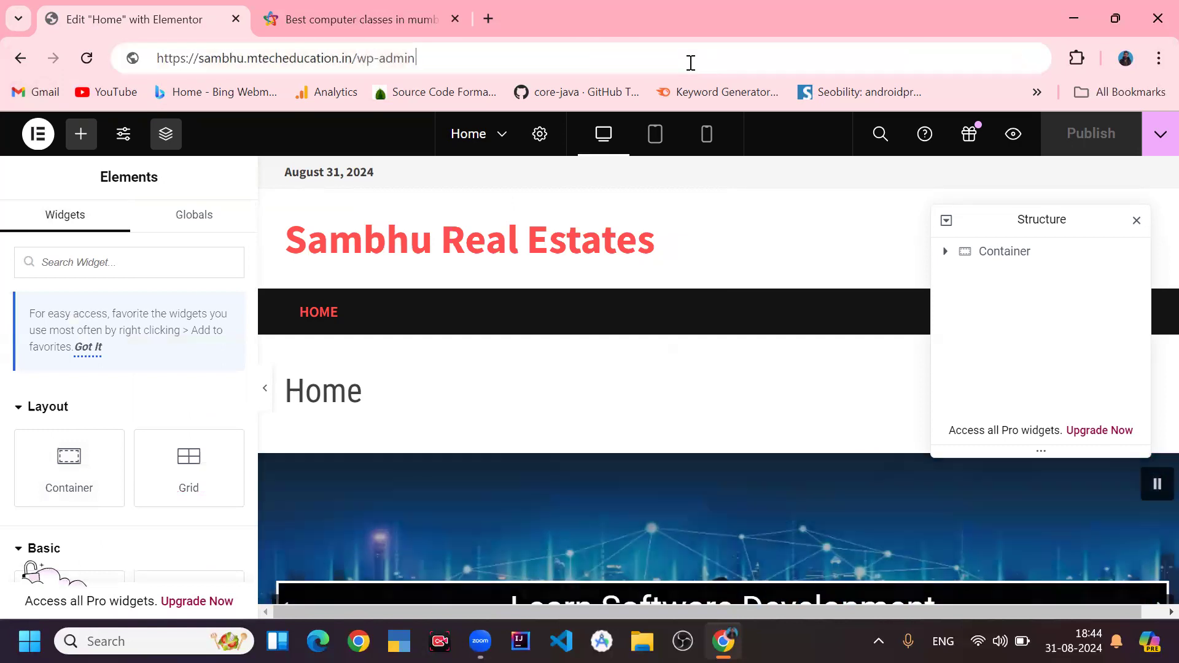
key(Return)
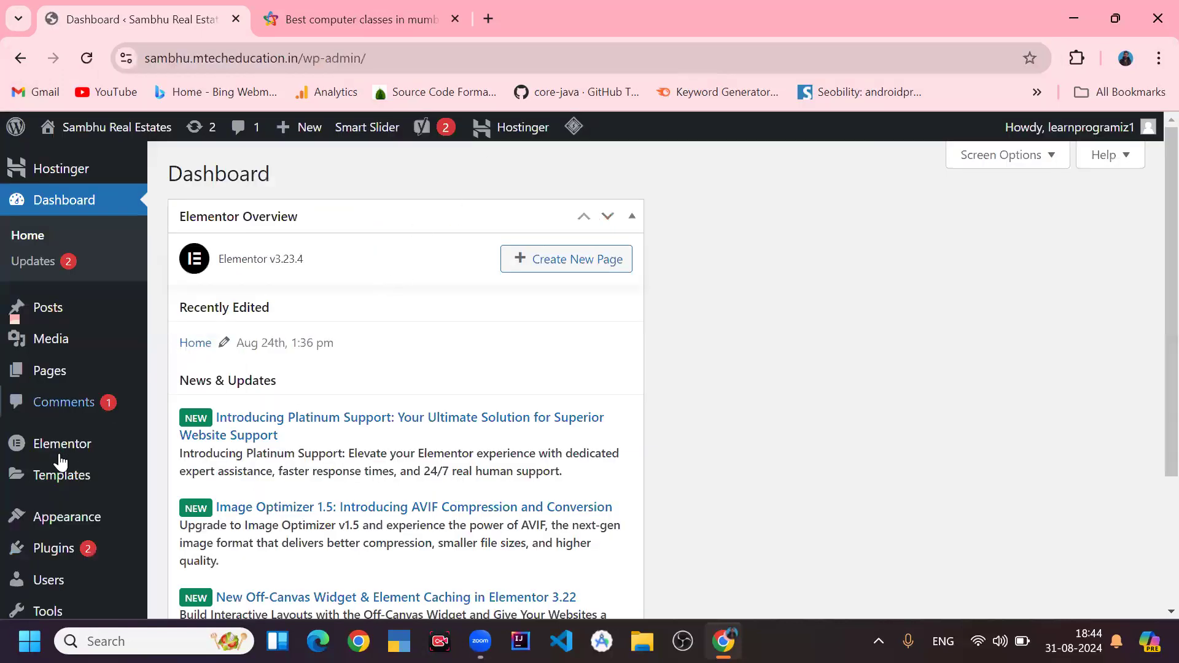
- Open Add New Plugin and bring up the Upload Plugin form
scroll(58, 463, down, 3)
click(75, 373)
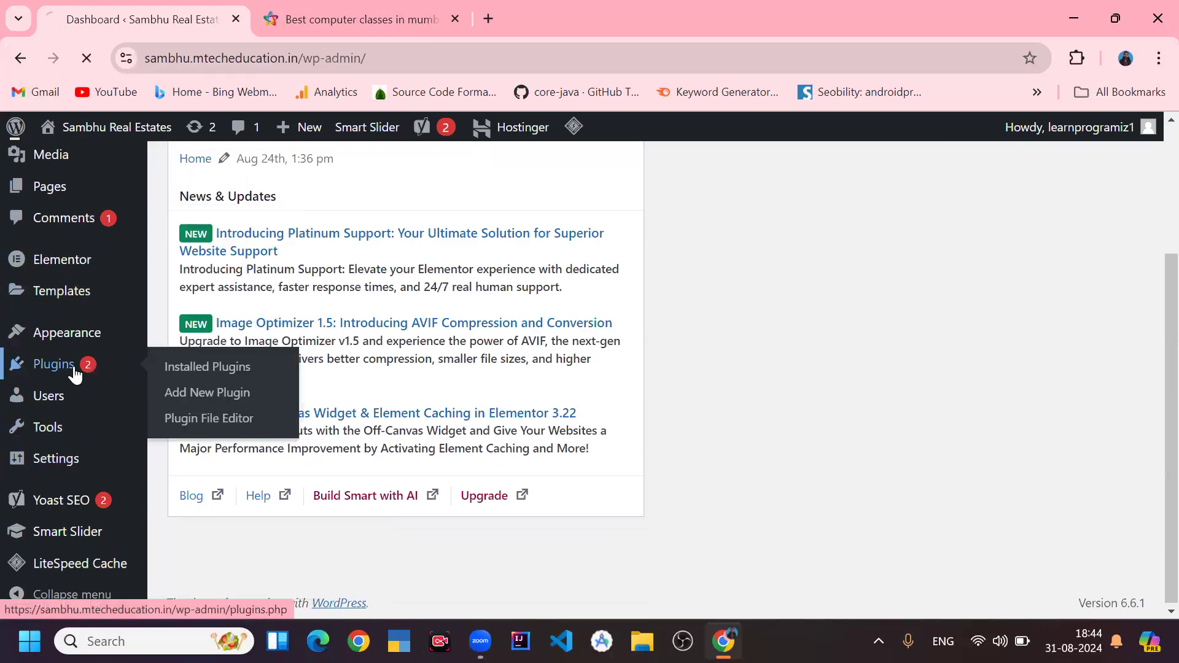
click(308, 176)
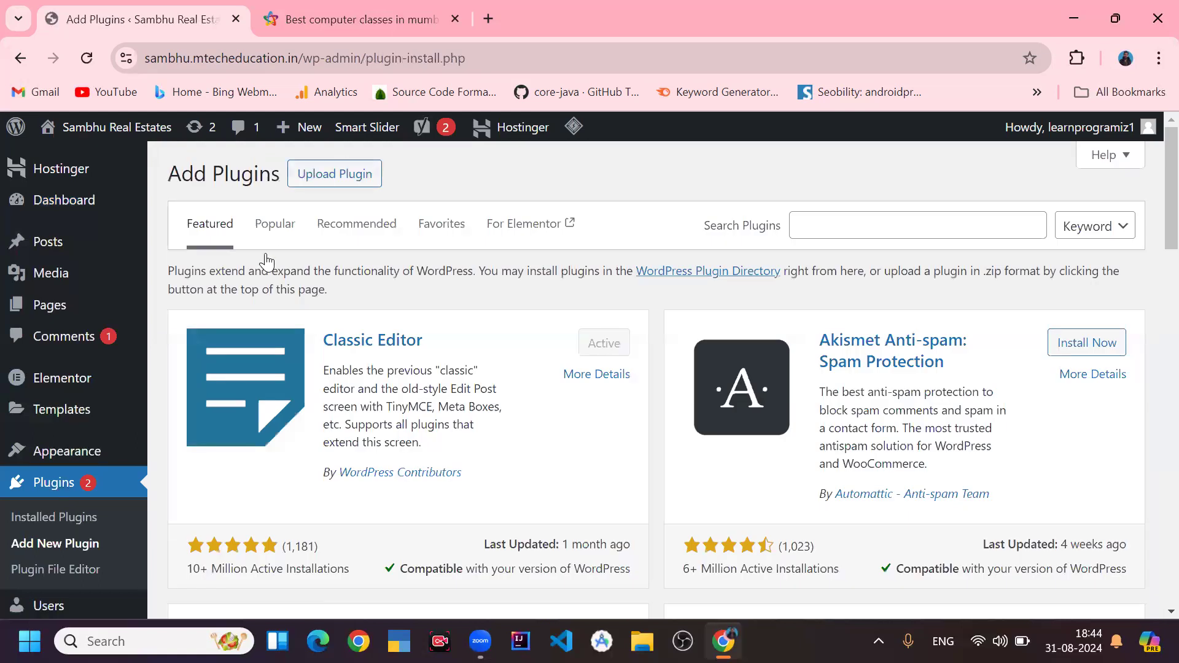
click(347, 185)
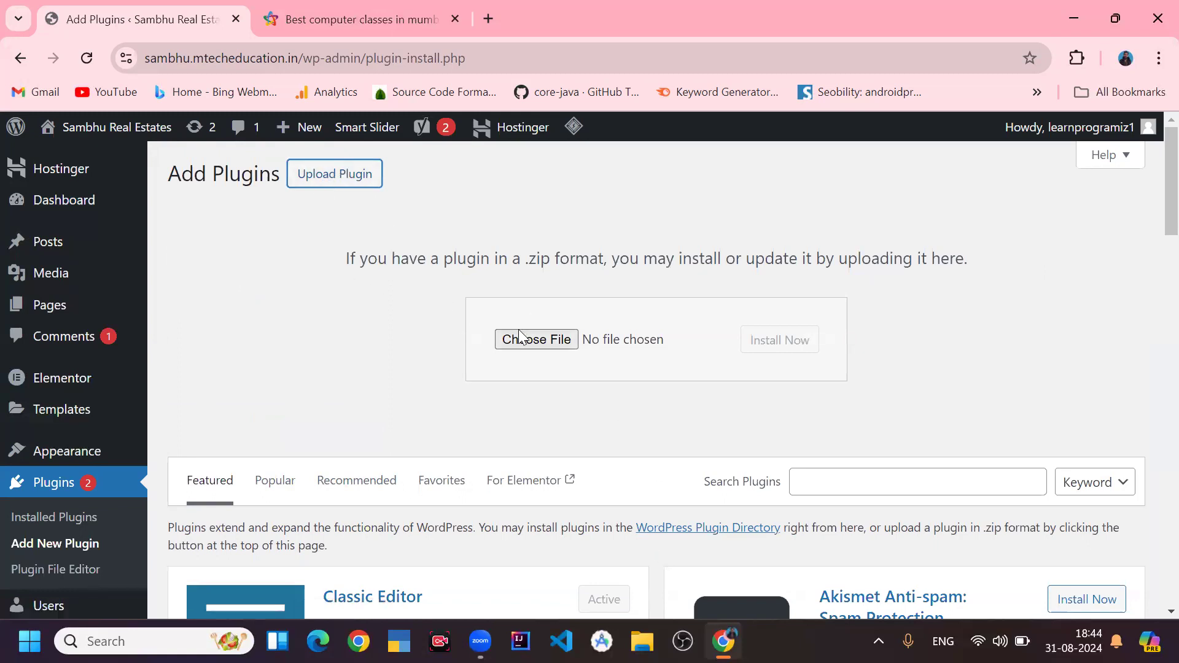
- Switch to File Explorer and locate the elementor.3.6.7 (4) zip in D: > Digital Marketing > B3 and B4
click(476, 326)
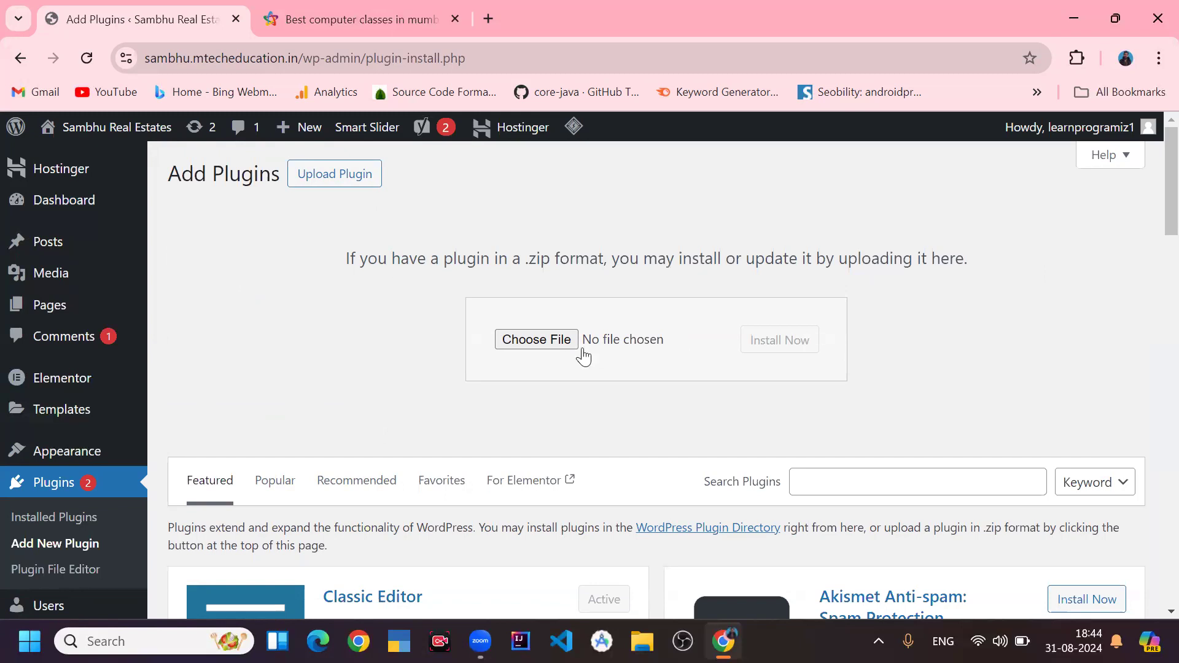
click(642, 642)
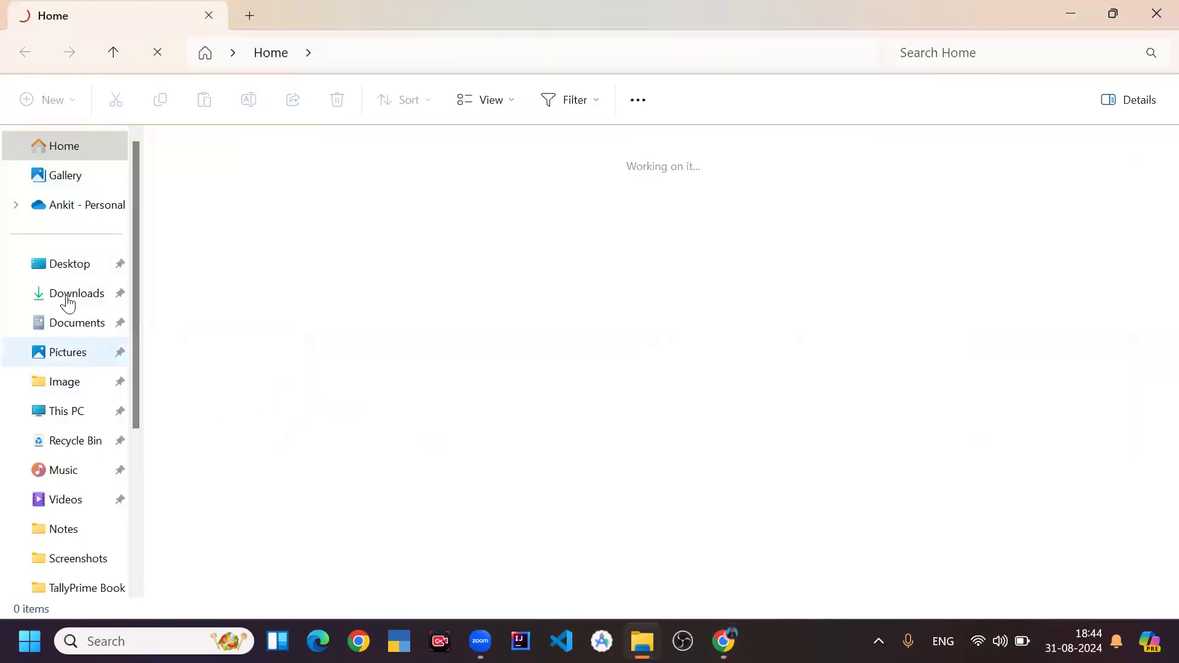
click(67, 295)
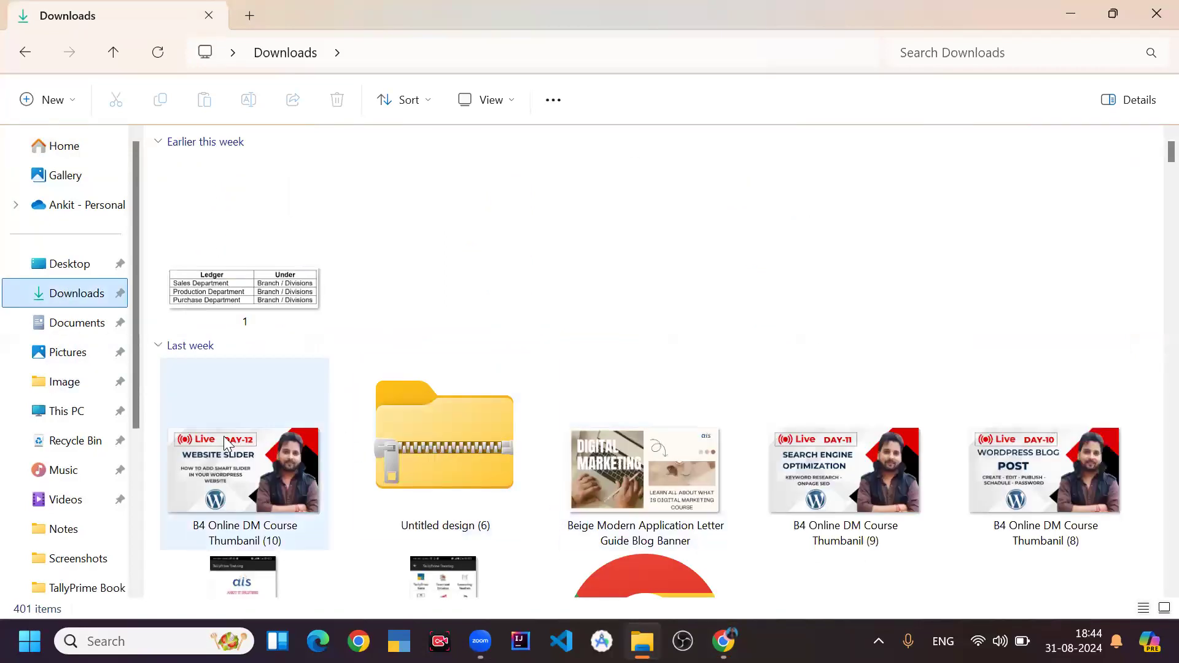
click(61, 412)
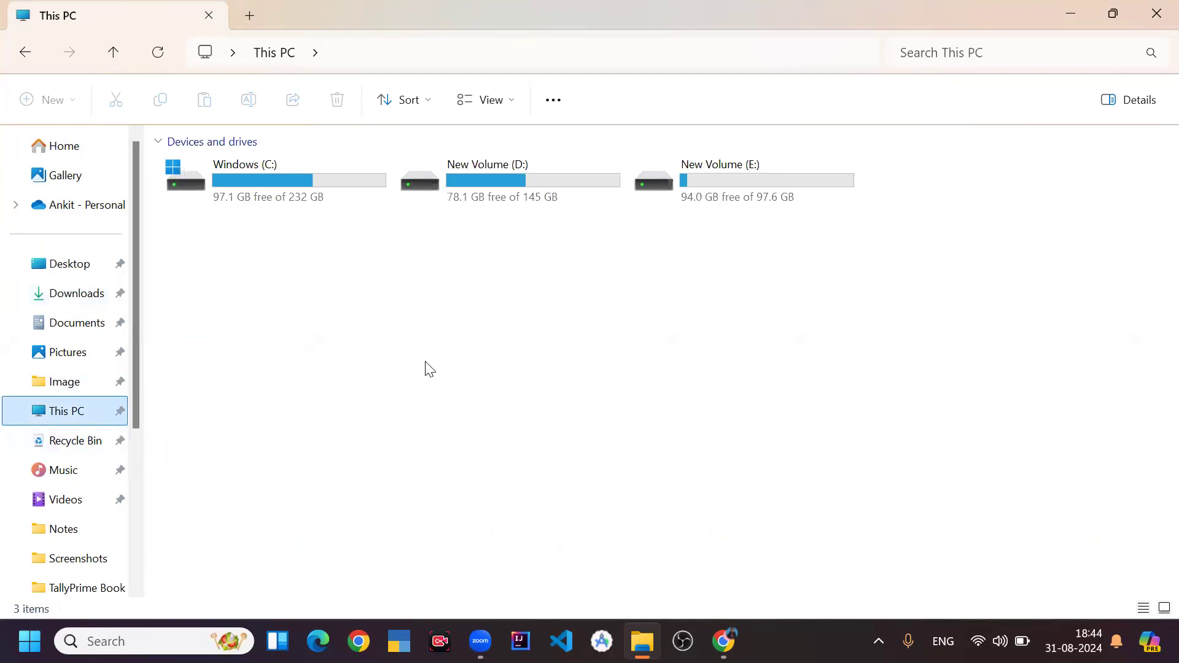
click(515, 148)
double_click(503, 187)
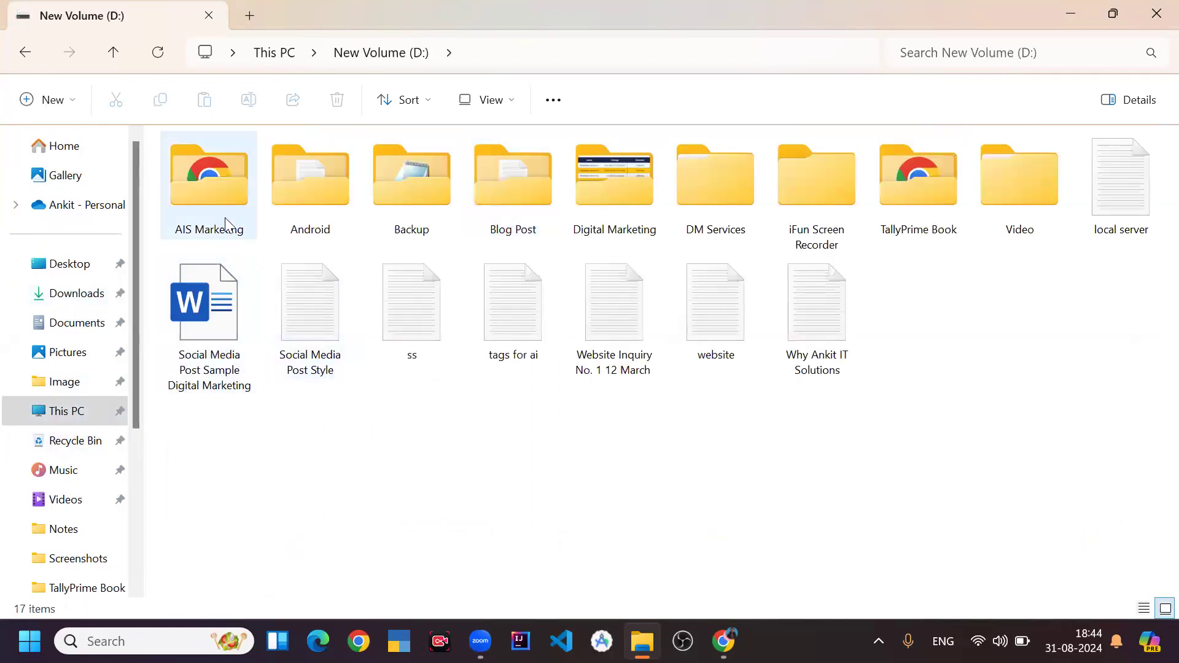
double_click(223, 209)
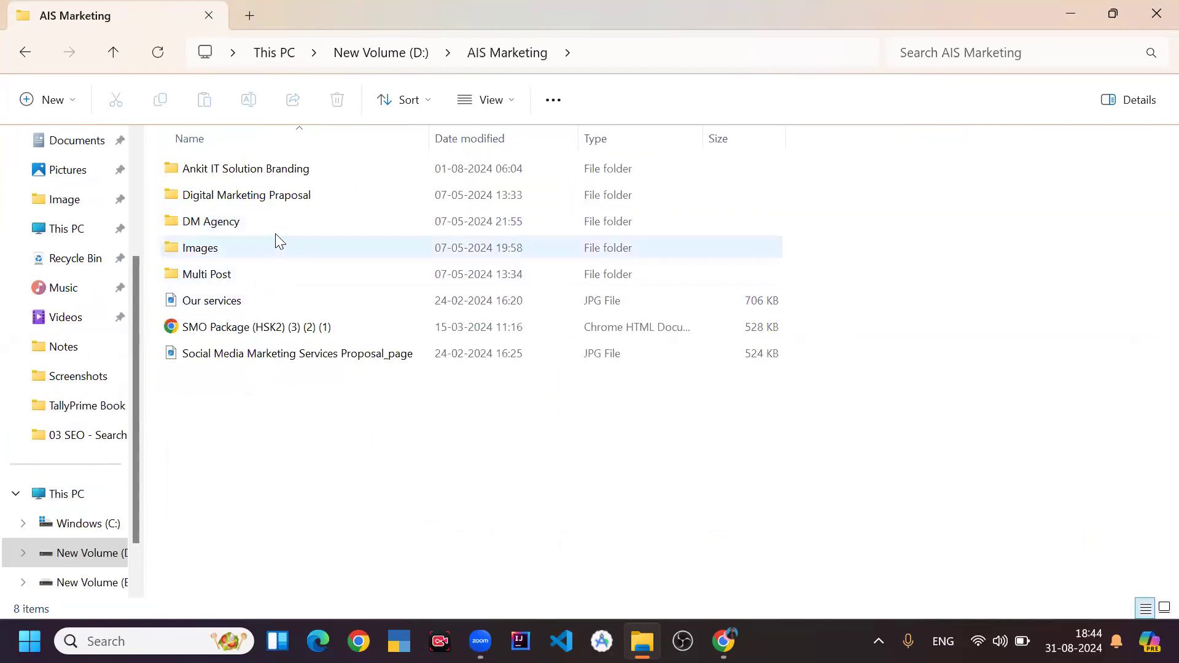
key(alt+Left)
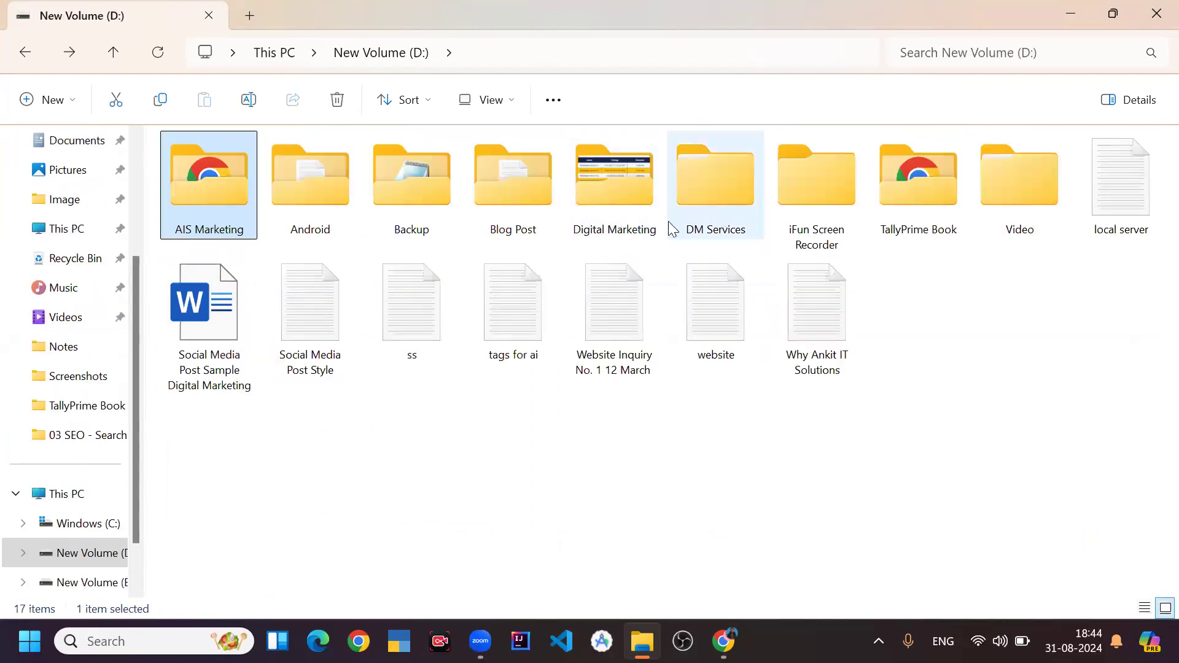
double_click(633, 209)
double_click(234, 215)
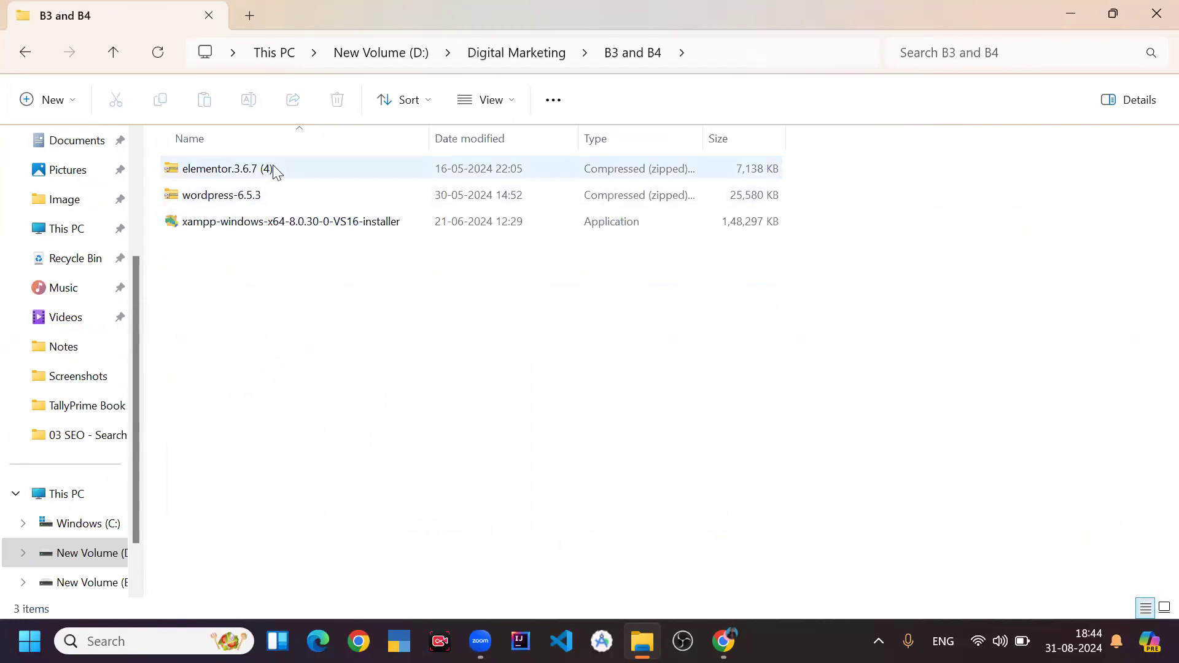
click(274, 171)
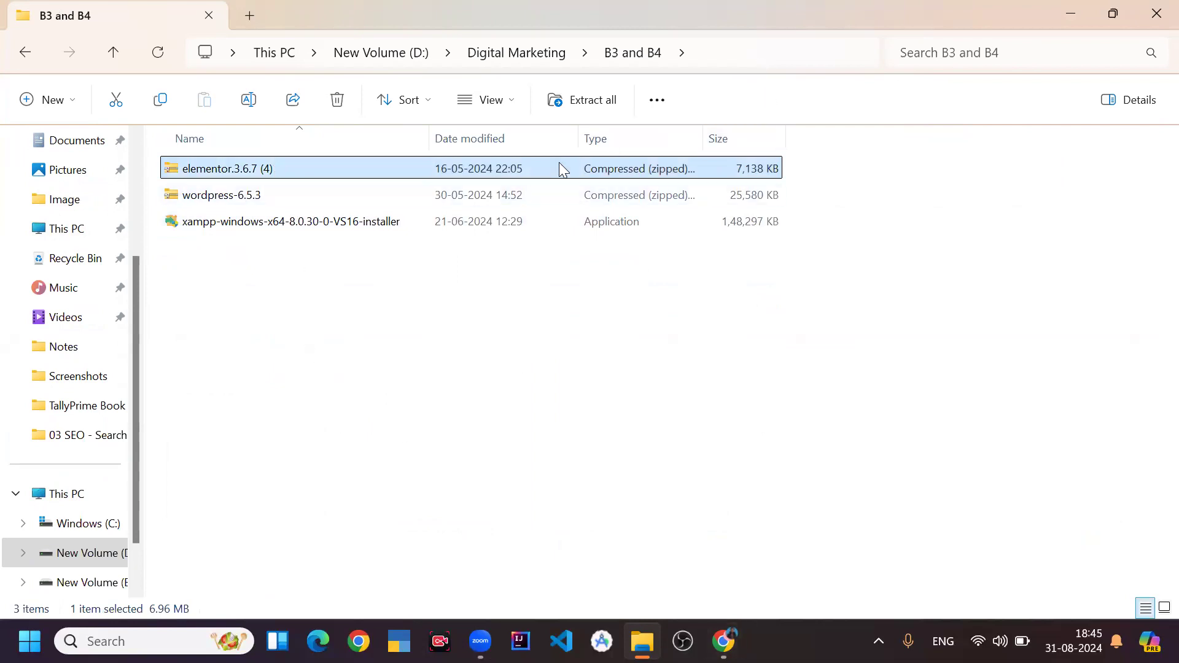
- Back in the browser, choose the elementor.3.6.7 (4).zip file from D: > Digital Marketing > B3 and B4 for upload
click(723, 642)
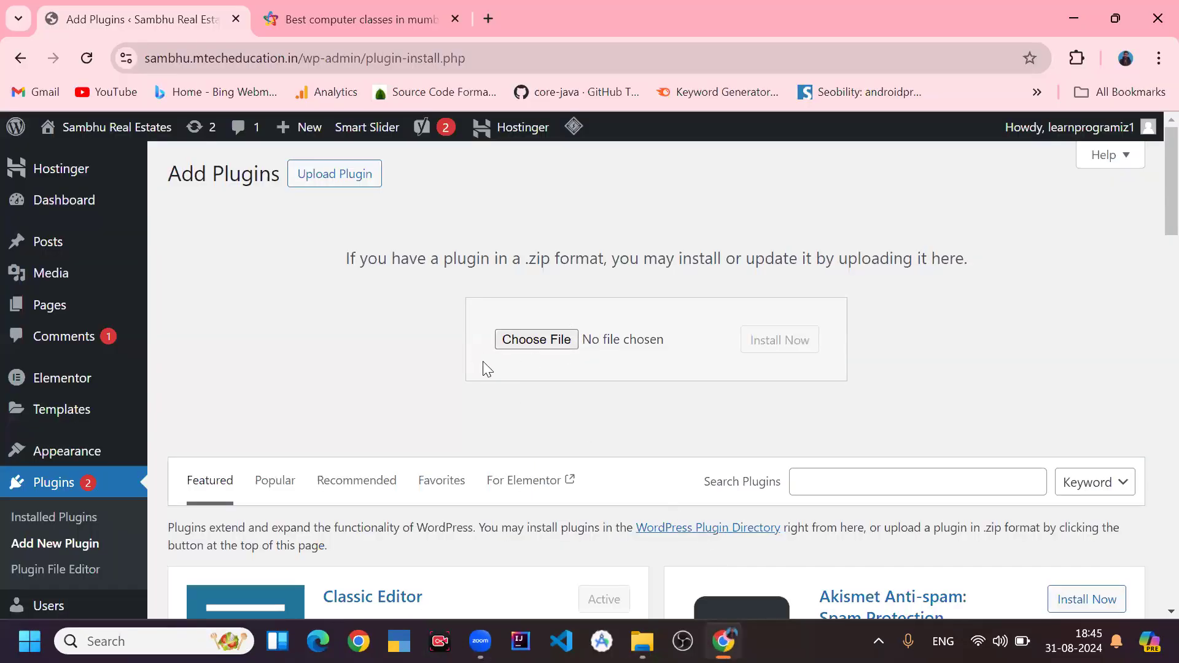
click(533, 346)
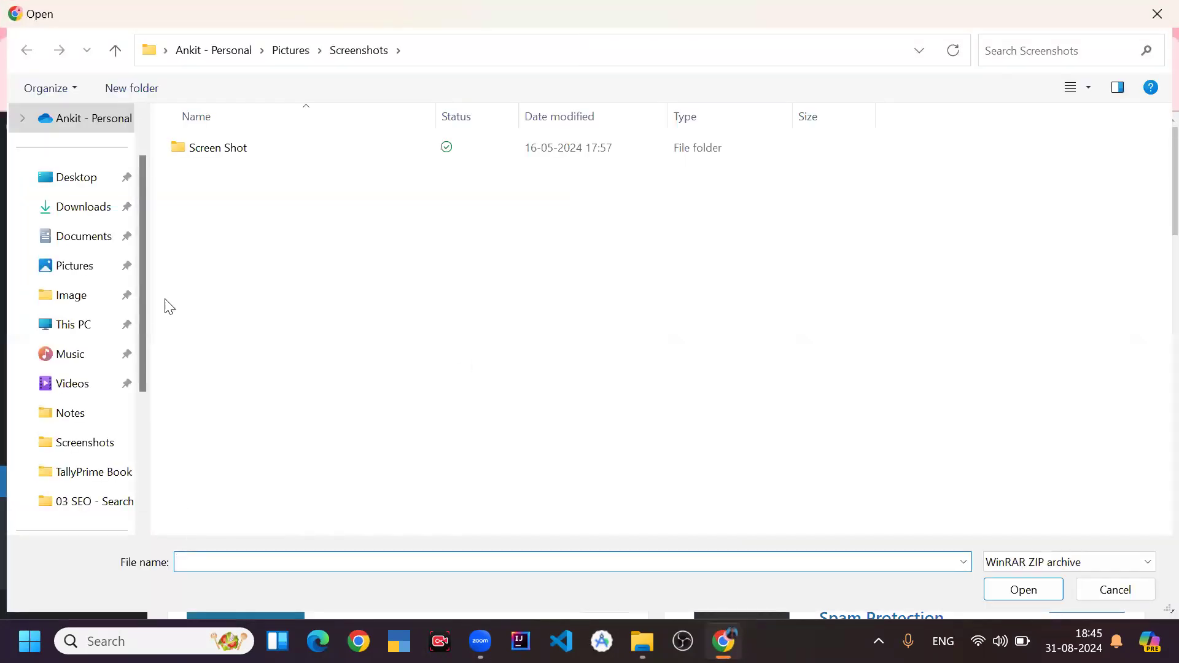
click(79, 329)
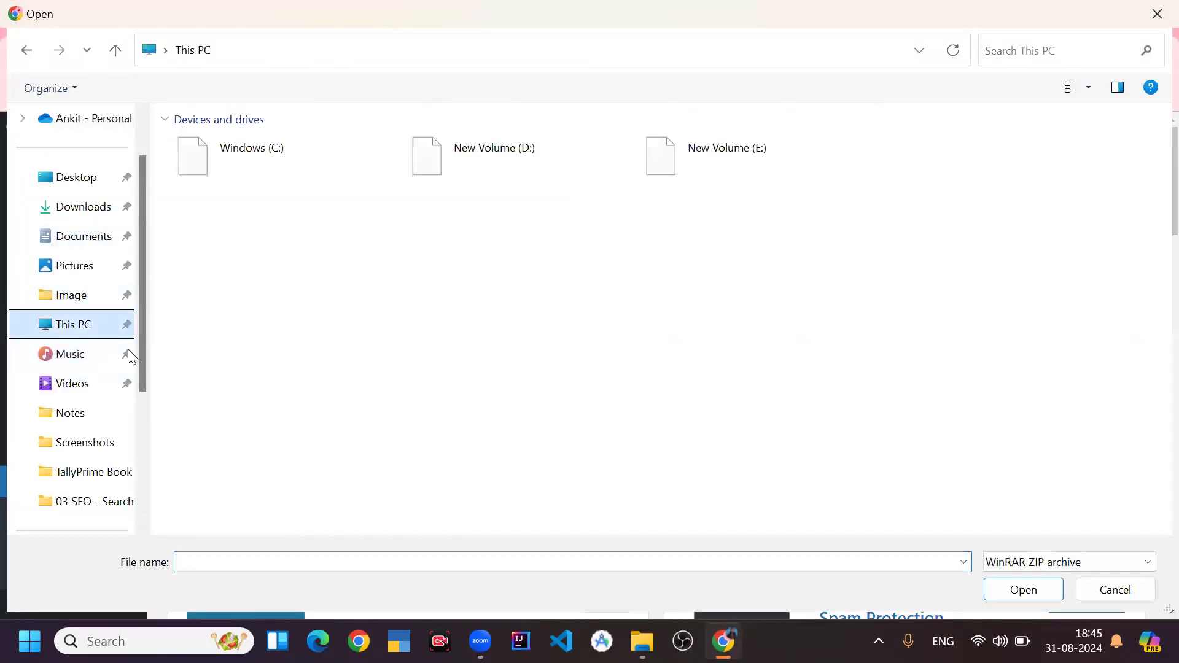
double_click(502, 164)
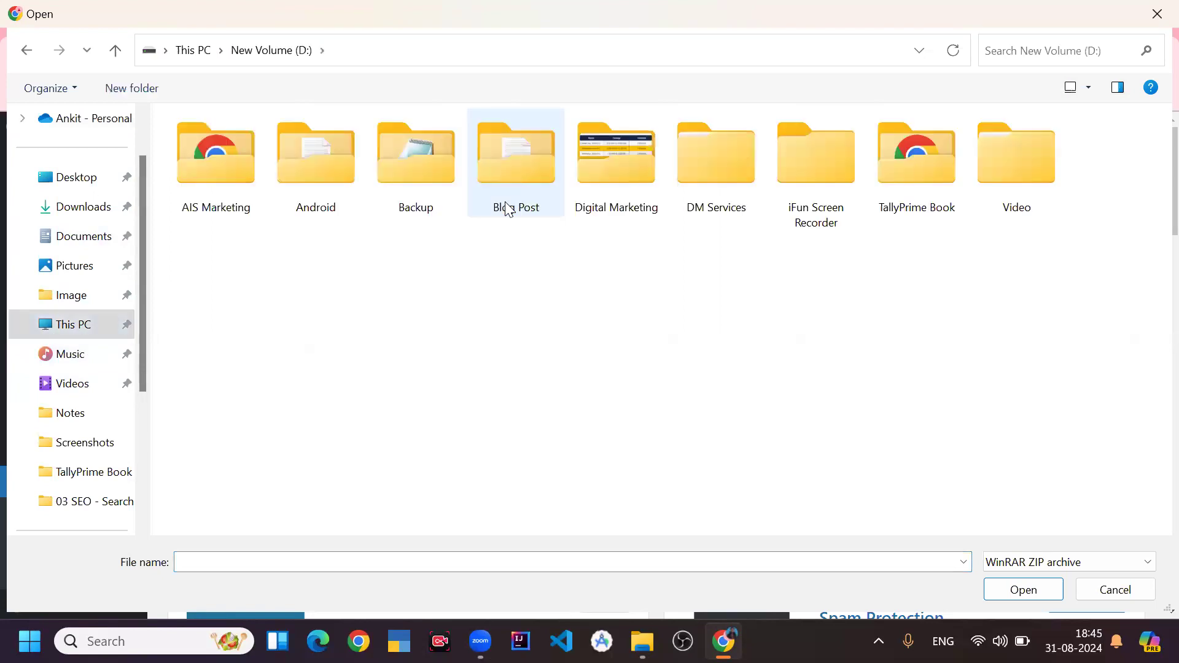
double_click(622, 198)
click(208, 192)
double_click(207, 191)
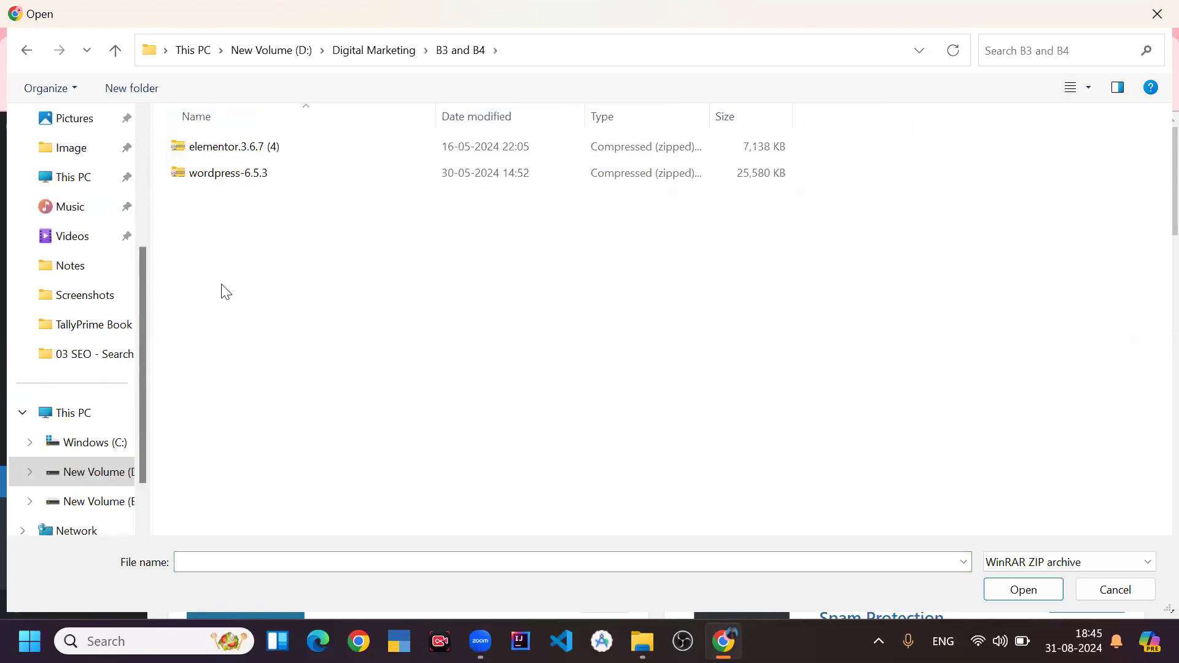
click(303, 142)
click(1005, 593)
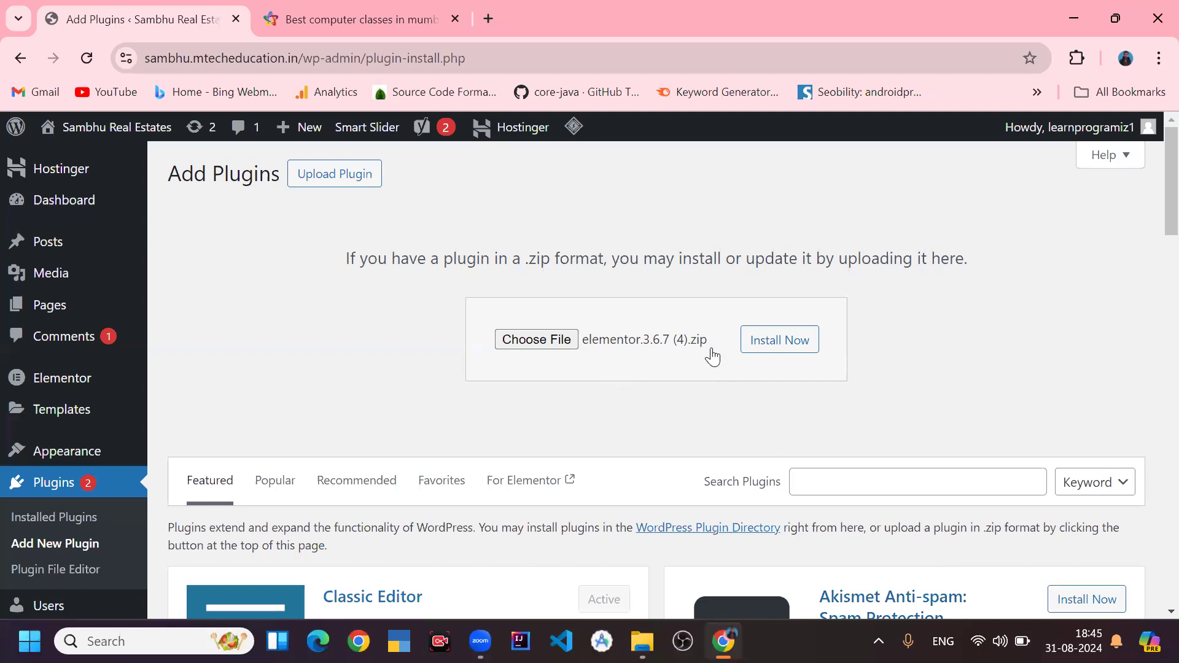
- Install the uploaded zip, replacing the current Elementor plugin with the uploaded 3.6.7 version
click(799, 354)
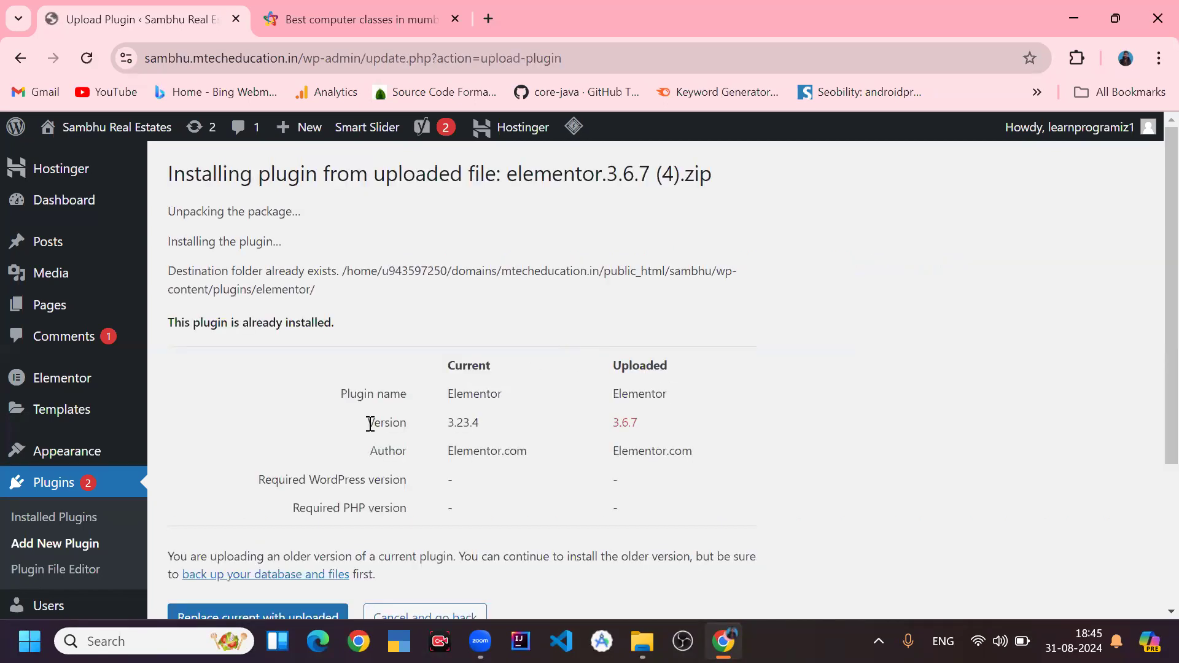
scroll(368, 424, down, 3)
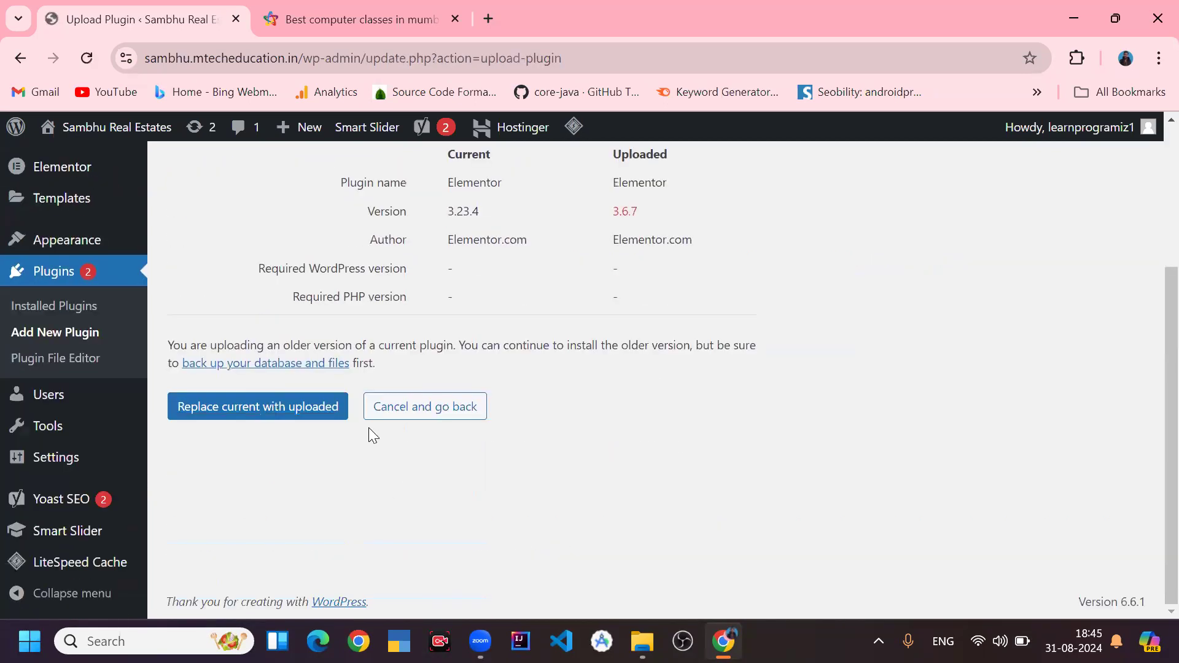
click(298, 421)
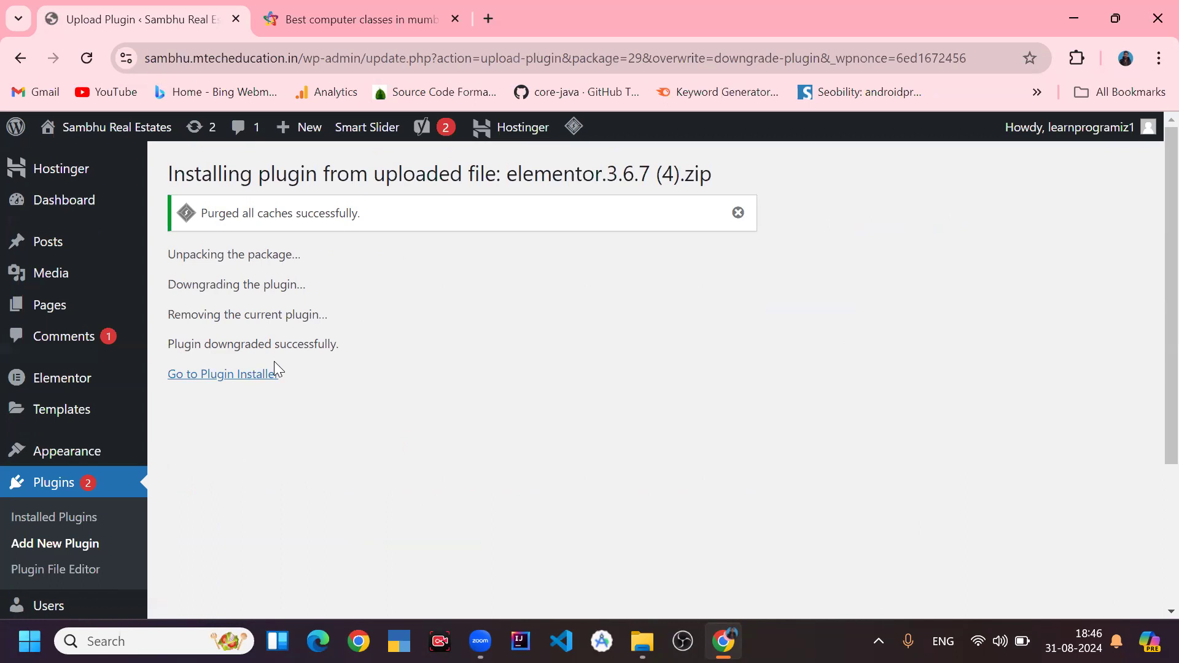
- Return to the plugin installer and open Installed Plugins to check the Elementor entry
click(246, 385)
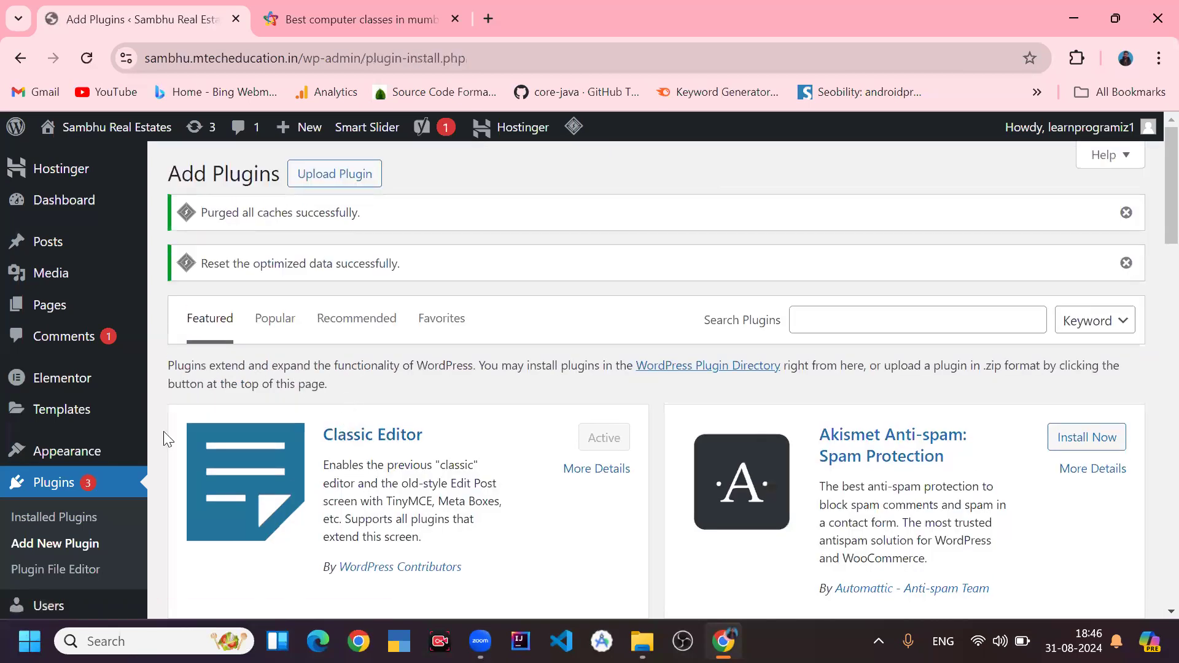
scroll(87, 513, down, 3)
click(83, 341)
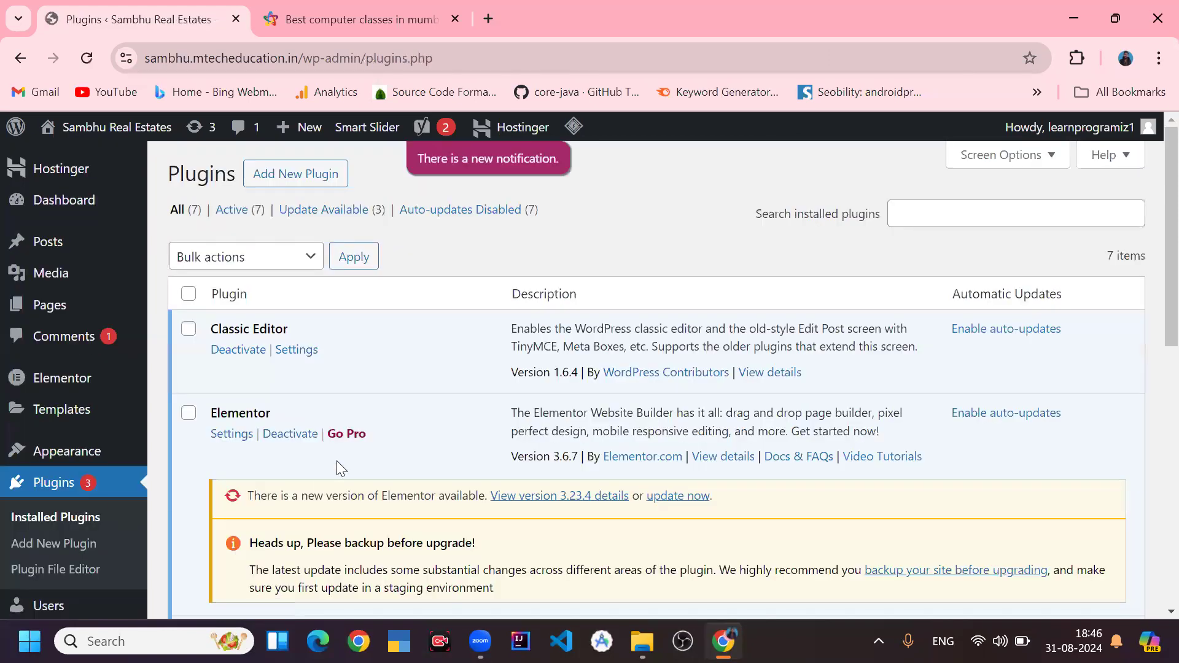
double_click(249, 419)
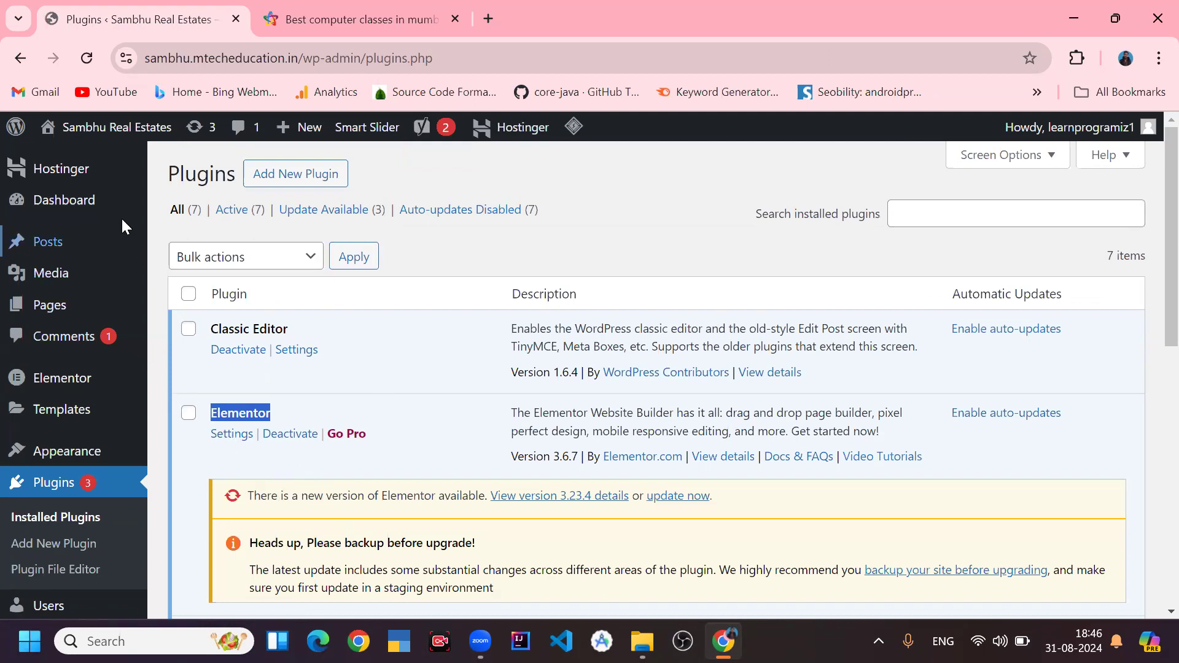
- Open the Home page from Pages with Edit with Elementor and close the Navigator panel
click(71, 310)
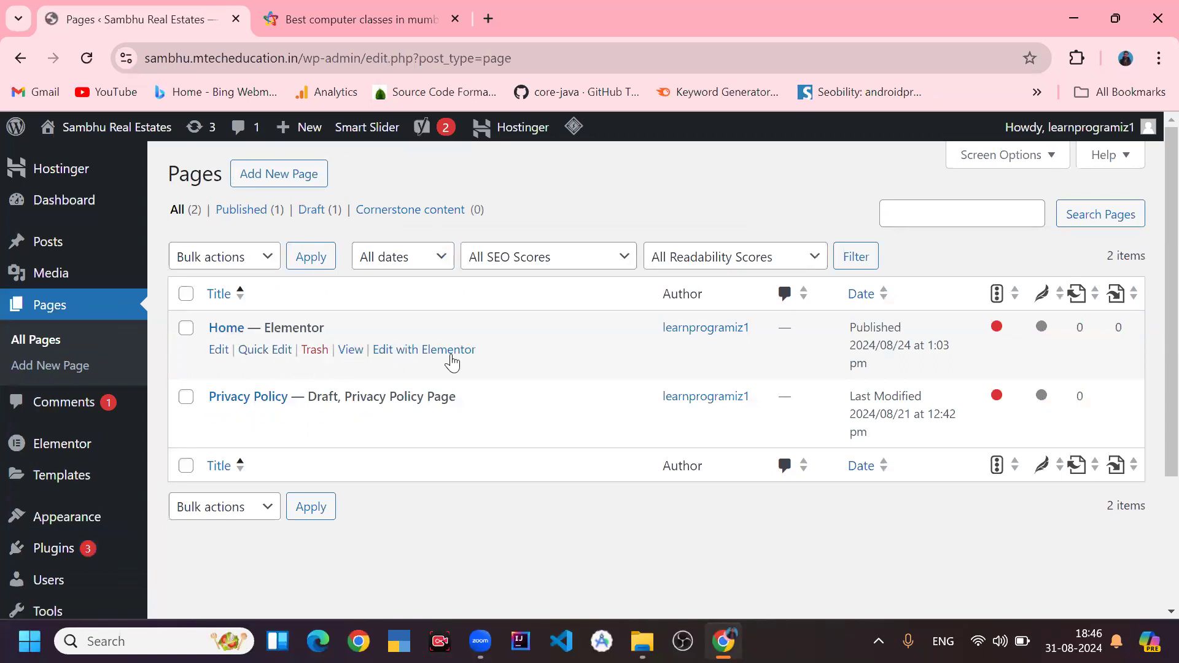
click(444, 358)
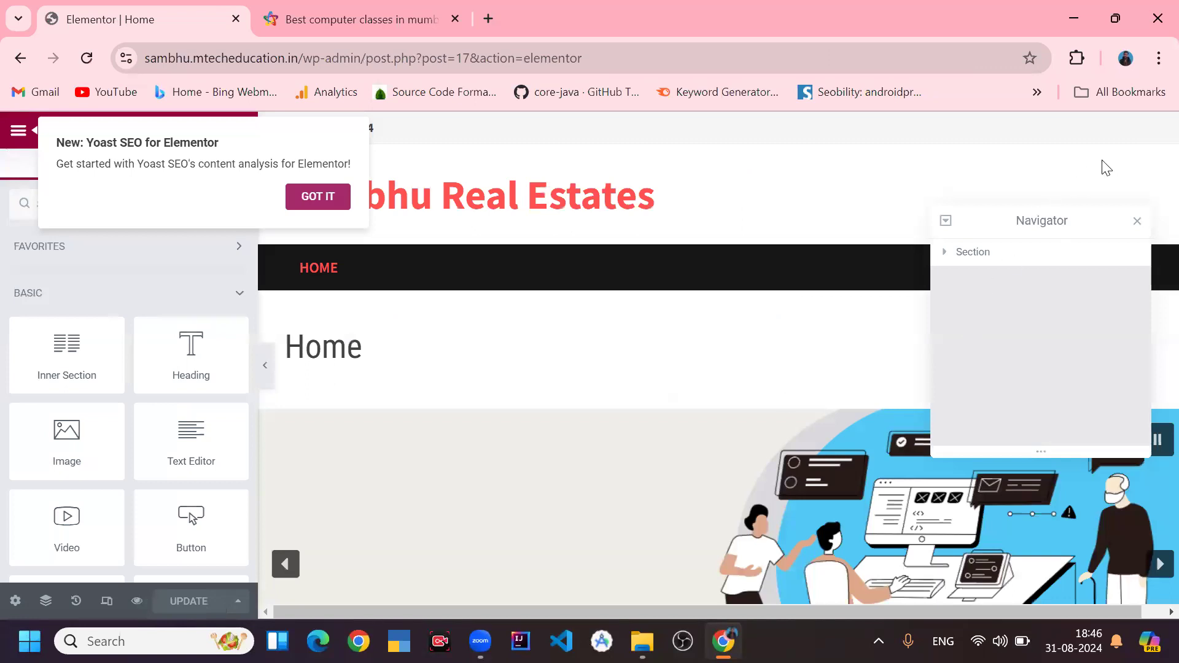
click(1136, 222)
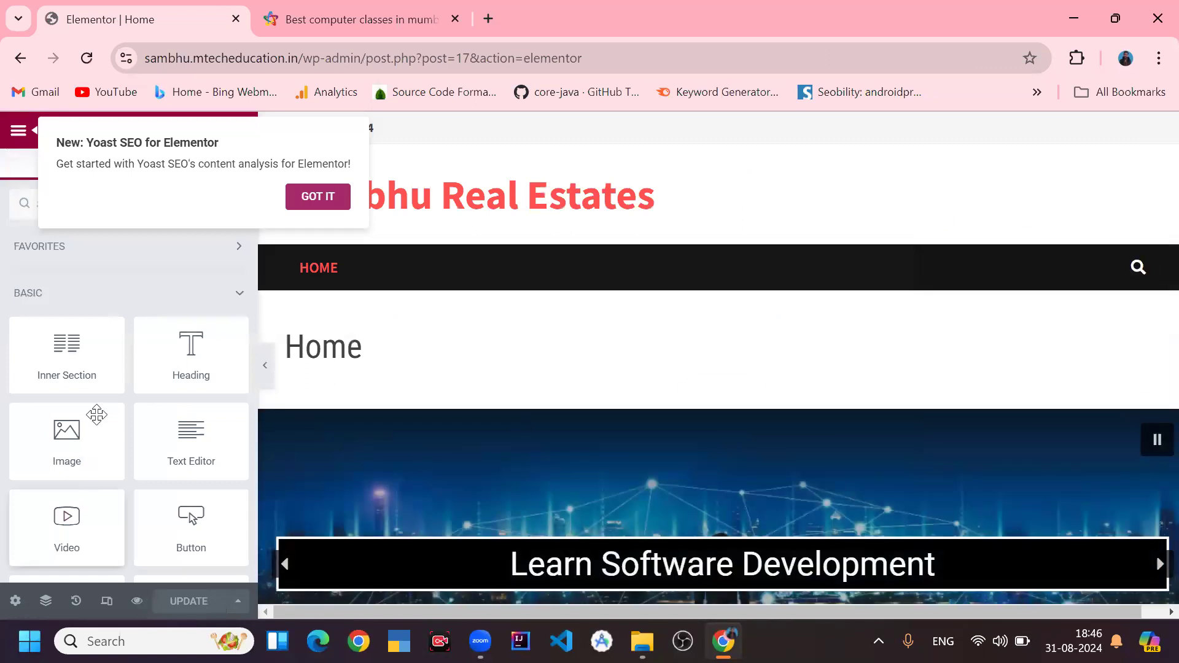
- Dismiss the Yoast SEO for Elementor notice while browsing the widget panel
scroll(107, 402, down, 8)
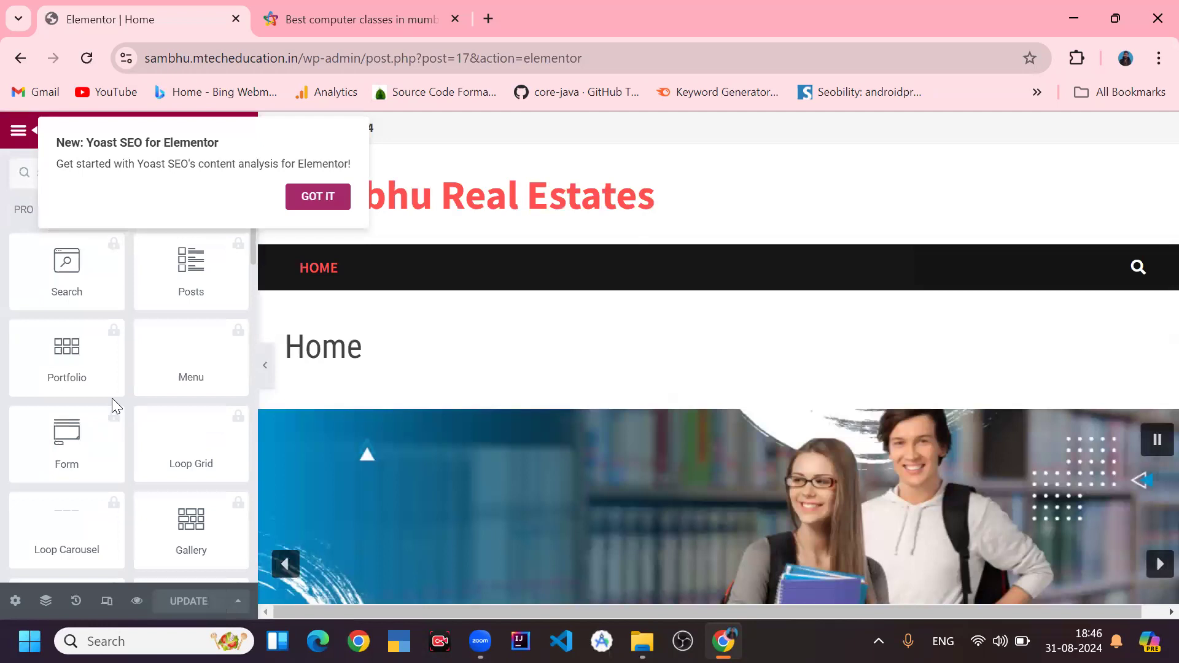
click(316, 196)
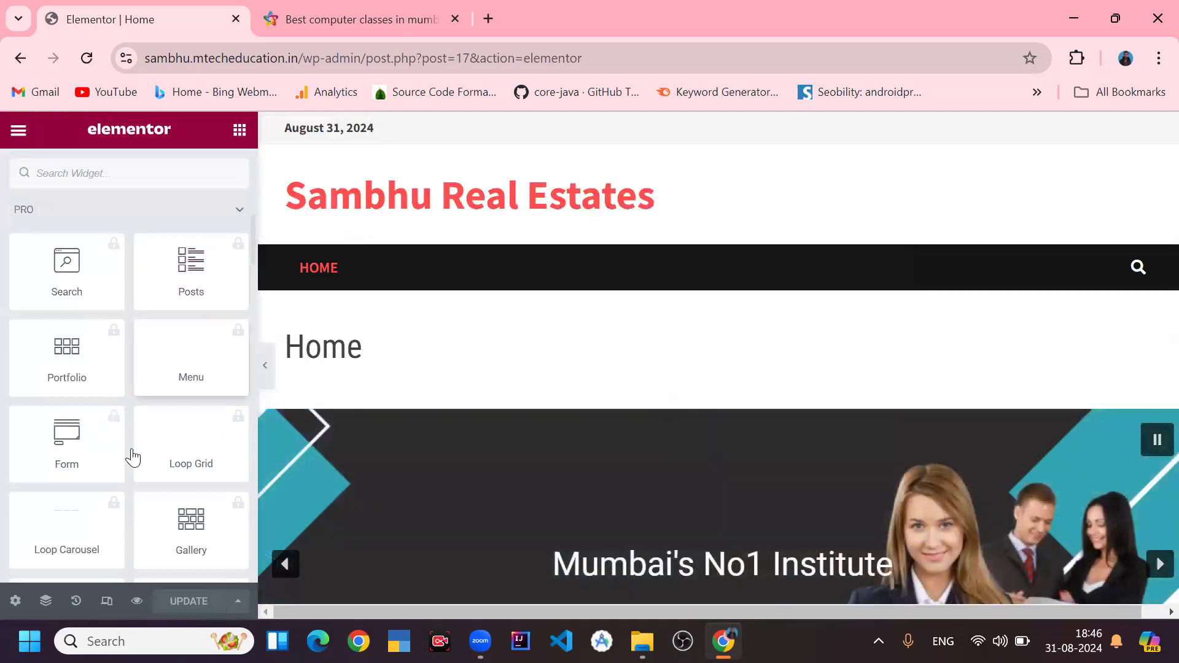
scroll(132, 458, up, 10)
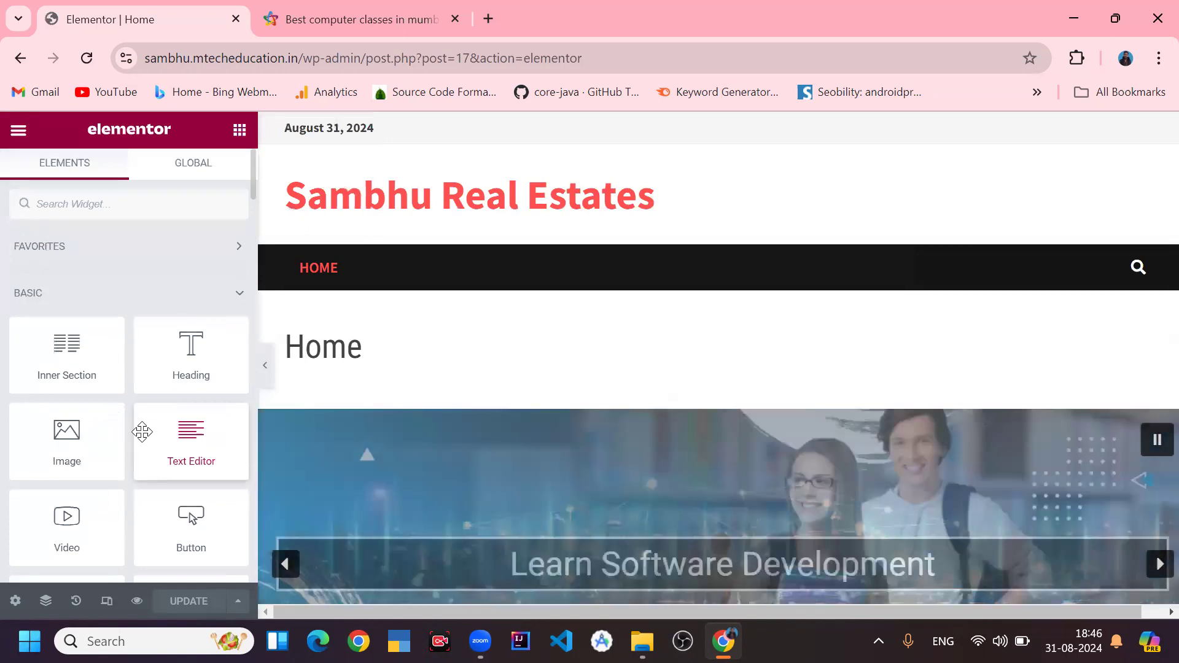
- Move to the empty drop area below the slider on the Home page and start adding a new section
scroll(644, 378, down, 3)
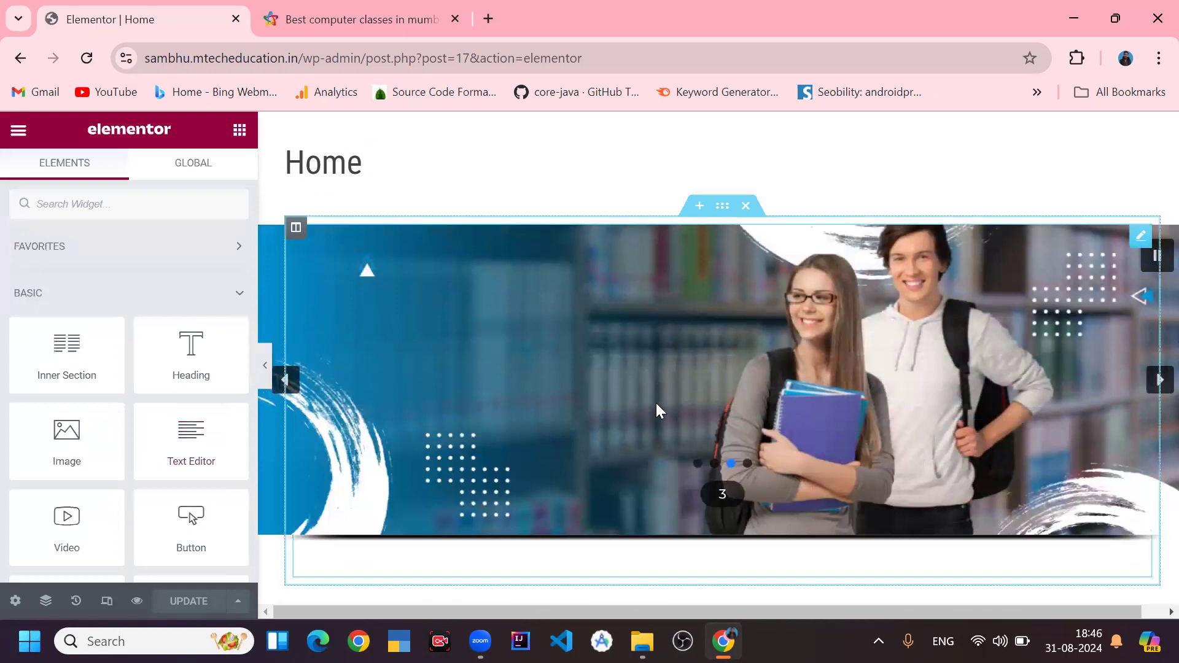
scroll(569, 355, down, 3)
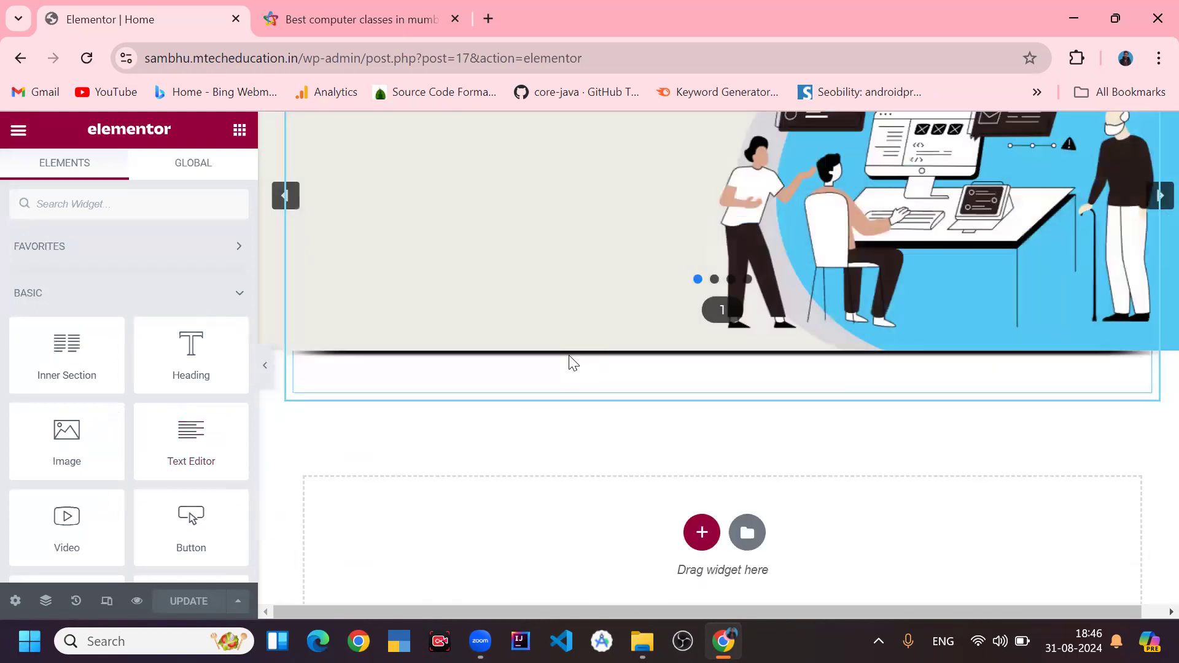
scroll(583, 412, down, 3)
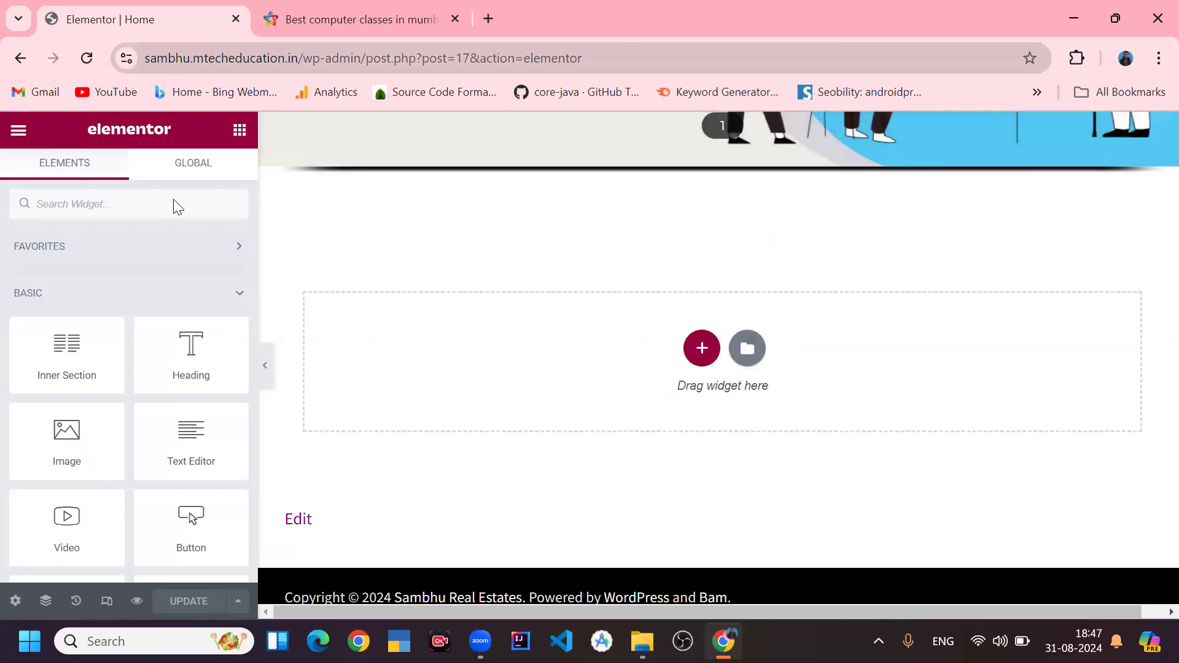
click(702, 353)
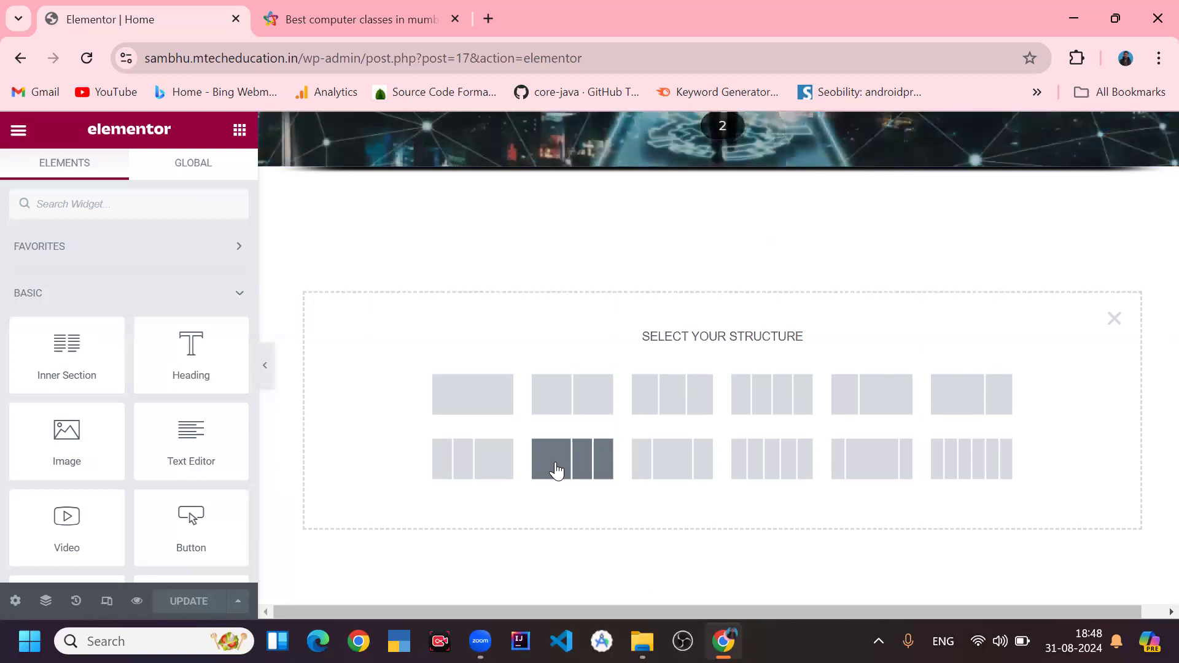
- Switch to the Advantech Education website tab, examine its homepage layout, and return to the Elementor editor
click(351, 7)
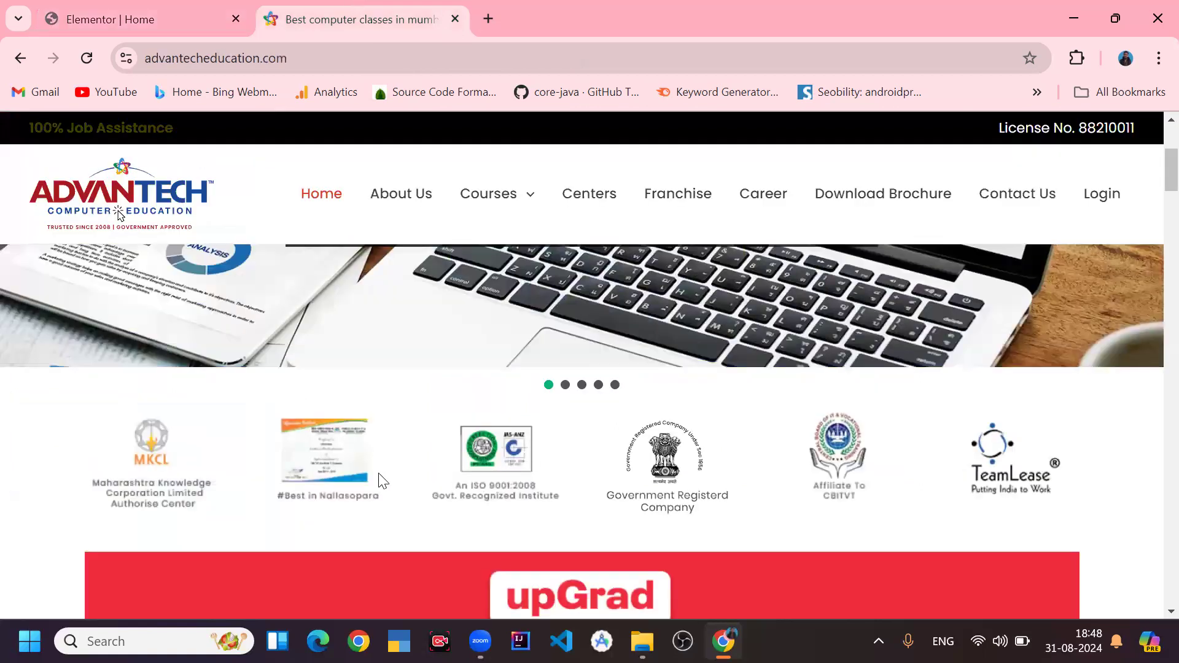
drag(992, 469, 1022, 412)
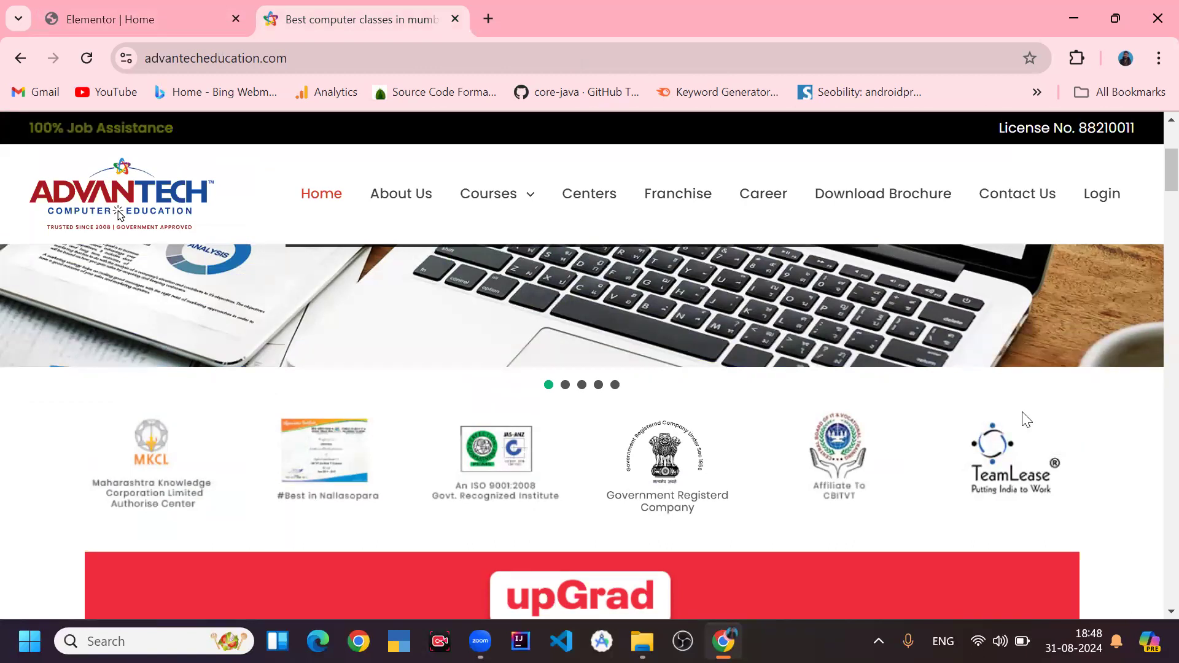
scroll(850, 387, down, 6)
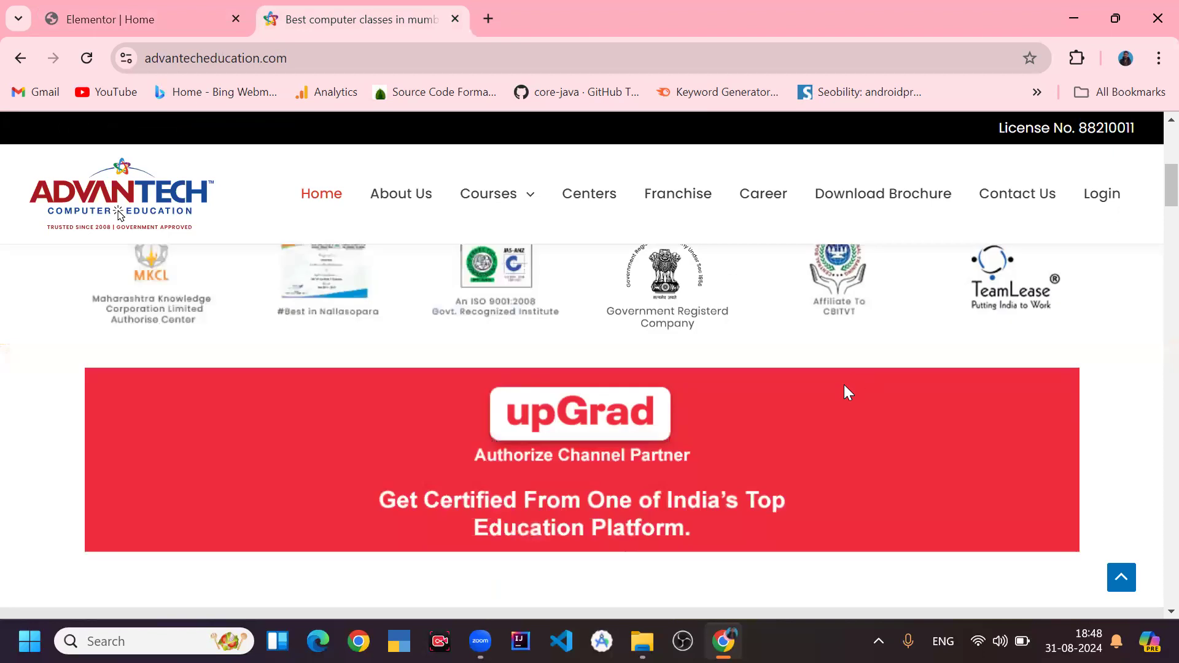
scroll(845, 399, down, 3)
scroll(845, 424, down, 3)
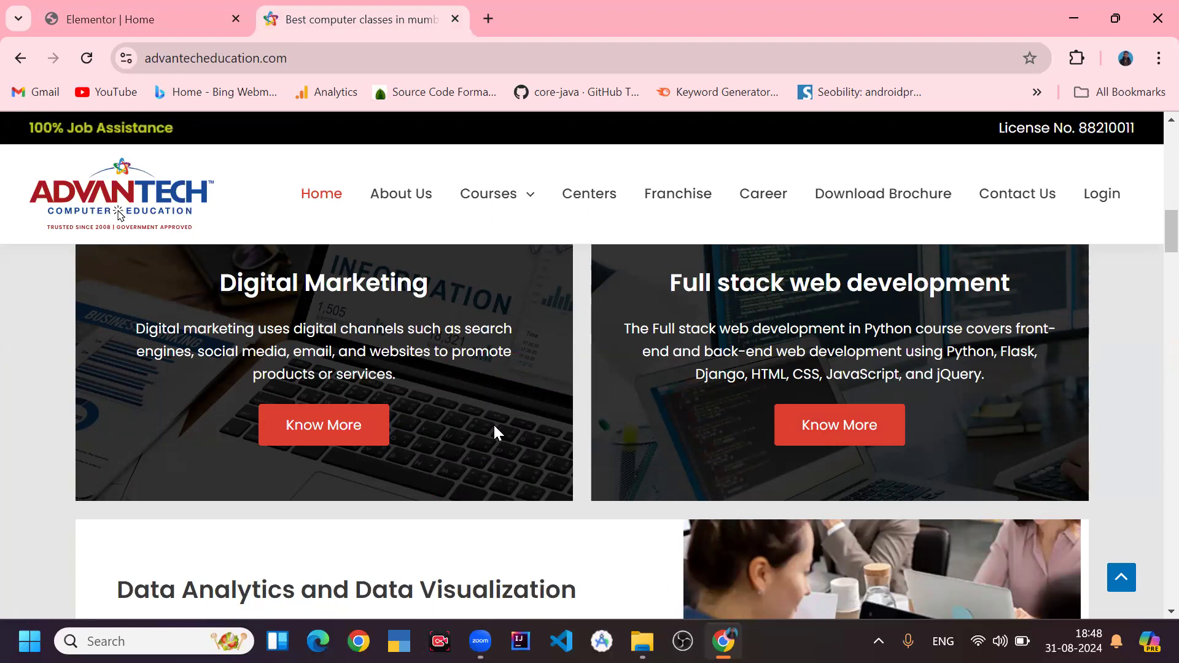
scroll(497, 433, down, 5)
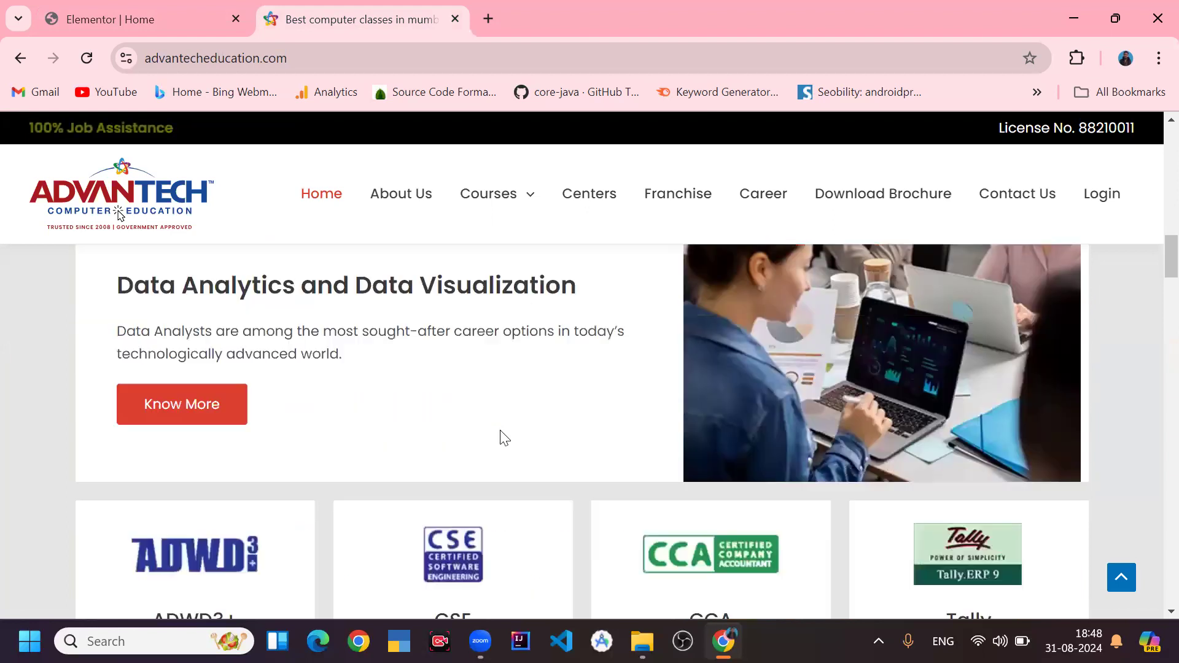
scroll(503, 437, down, 4)
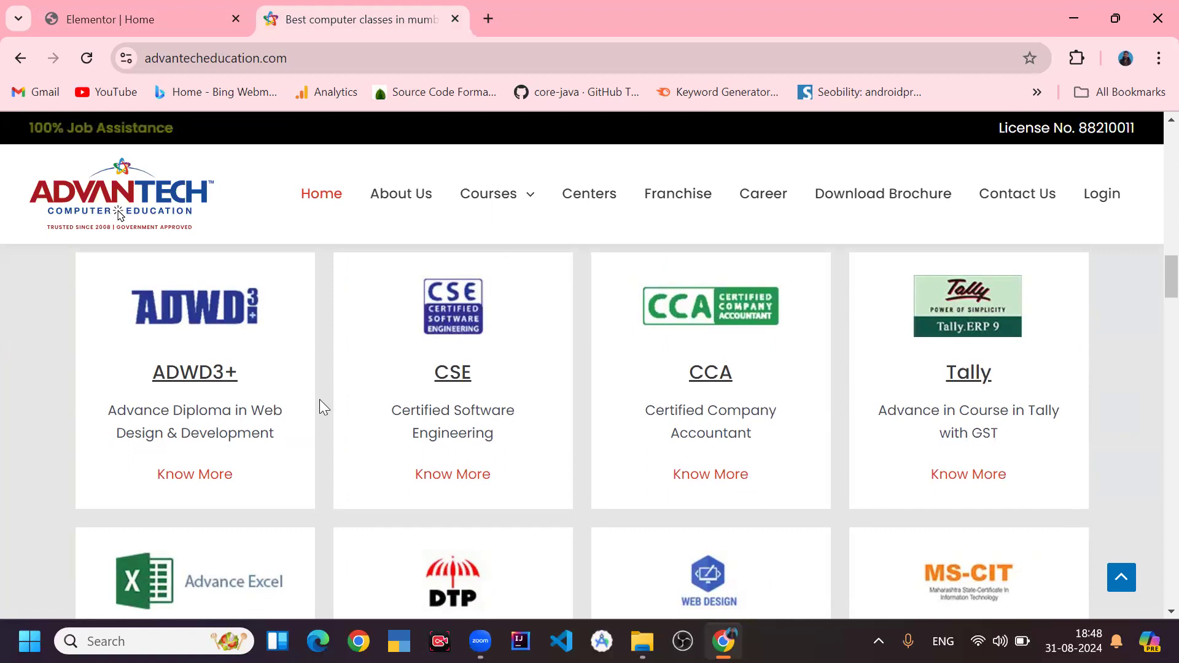
scroll(338, 407, up, 3)
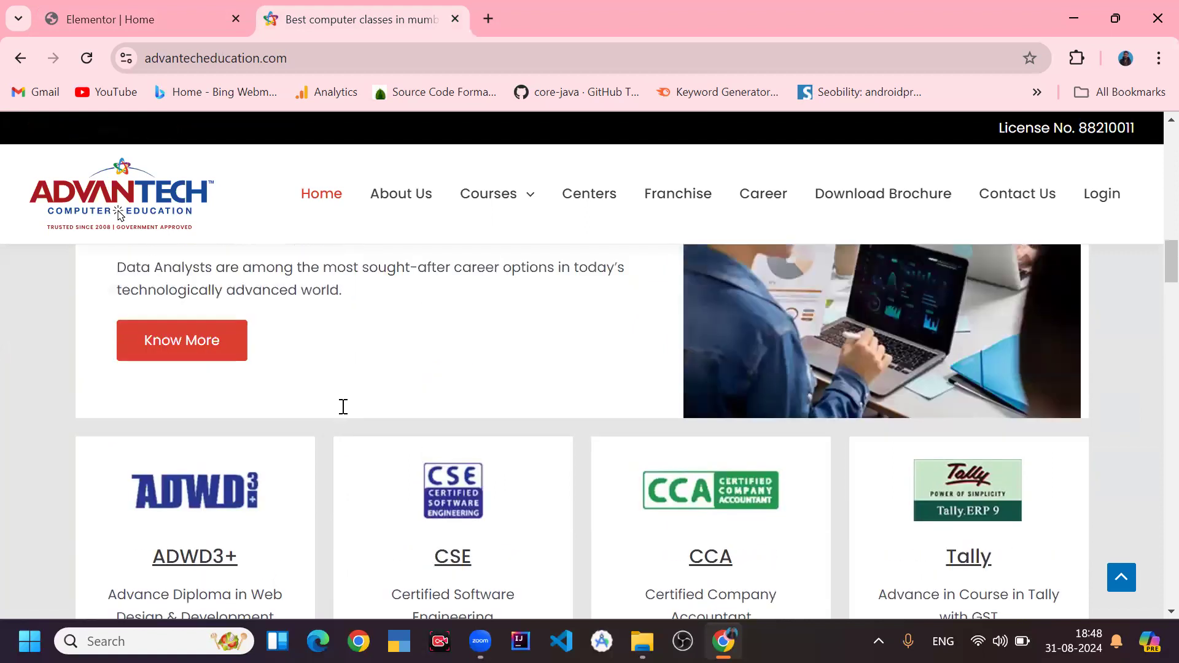
scroll(343, 406, up, 3)
click(147, 17)
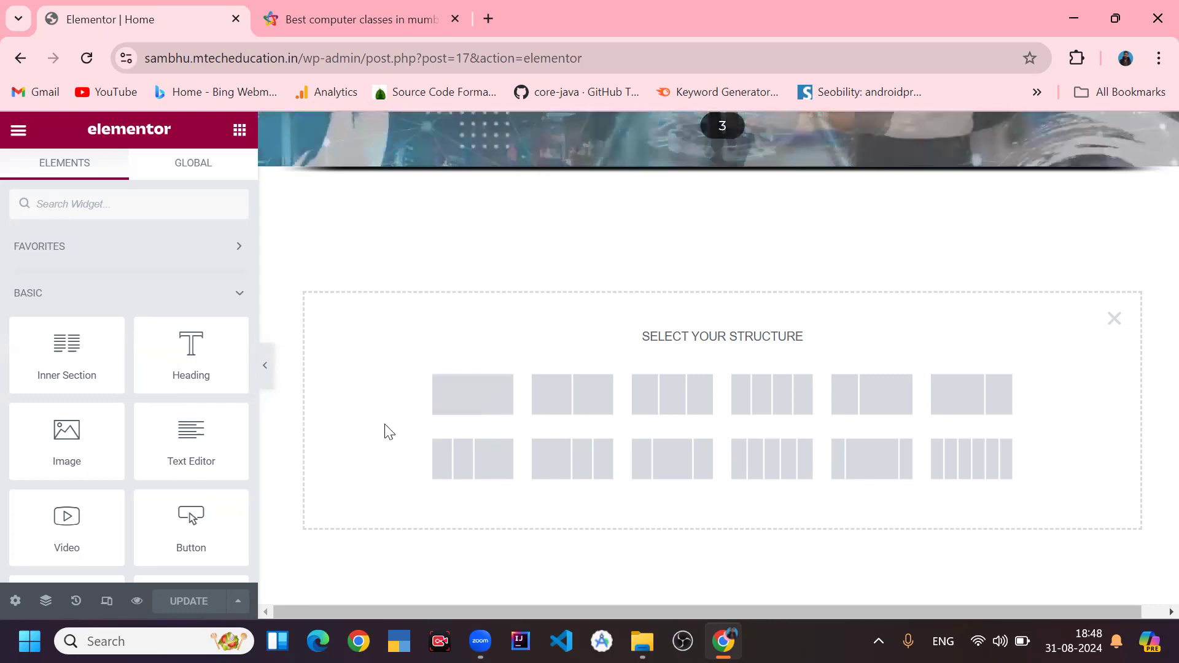
- Choose the single-column structure for the new section and open the widget list for its column
click(468, 406)
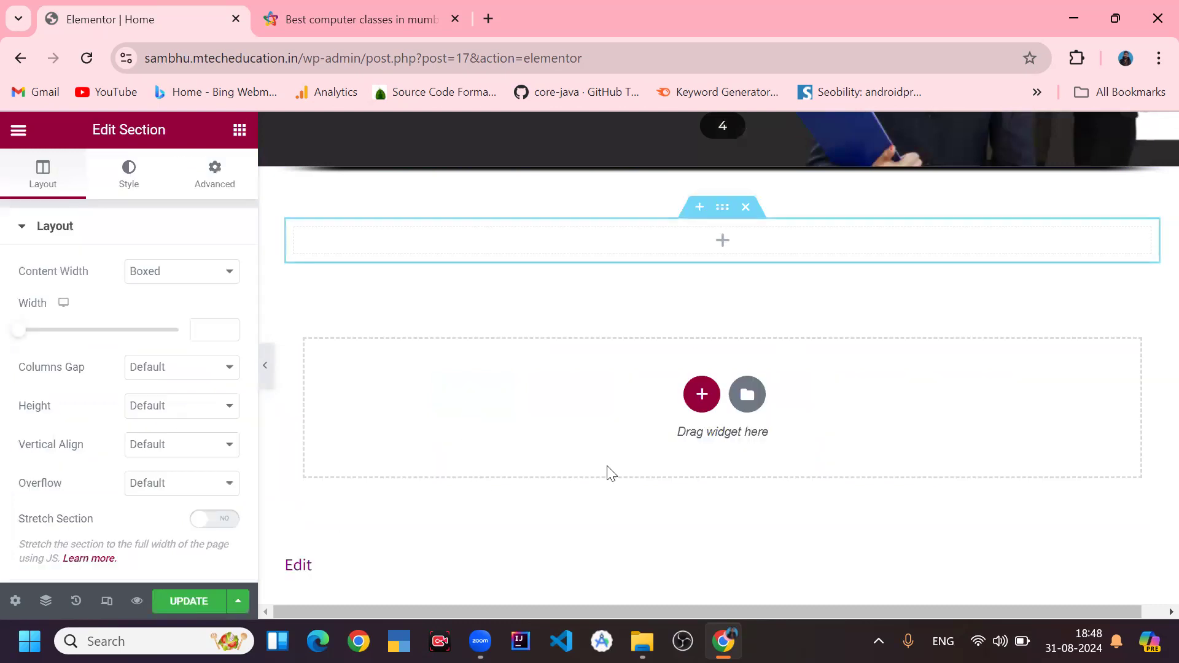
scroll(619, 465, up, 3)
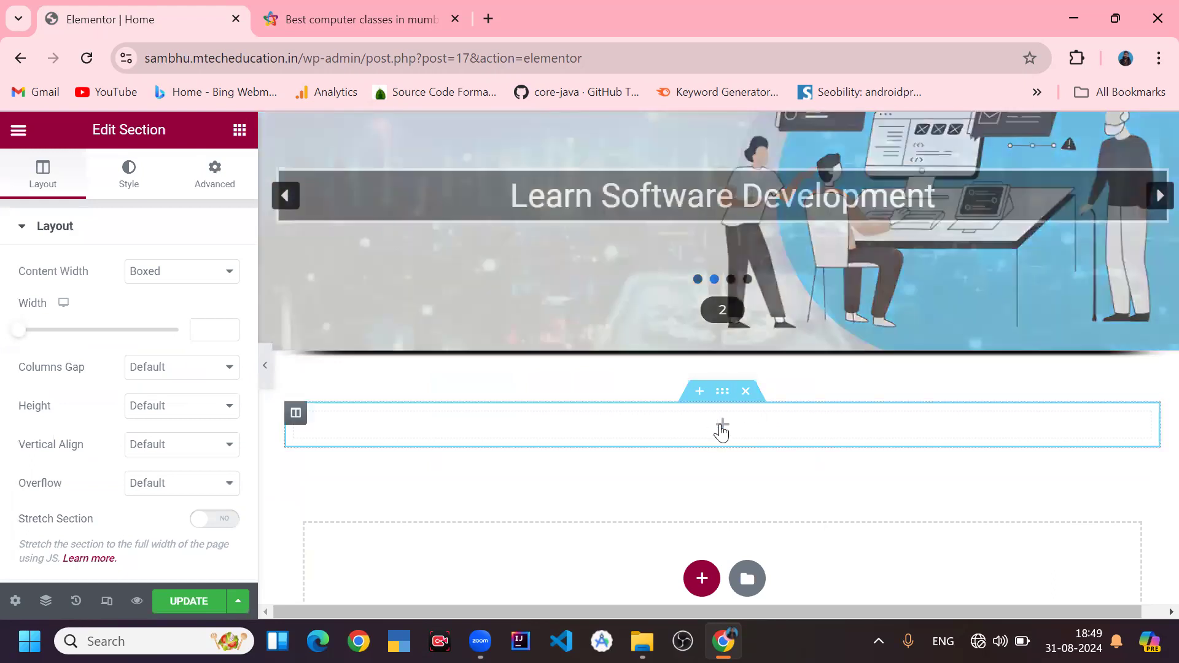
click(722, 426)
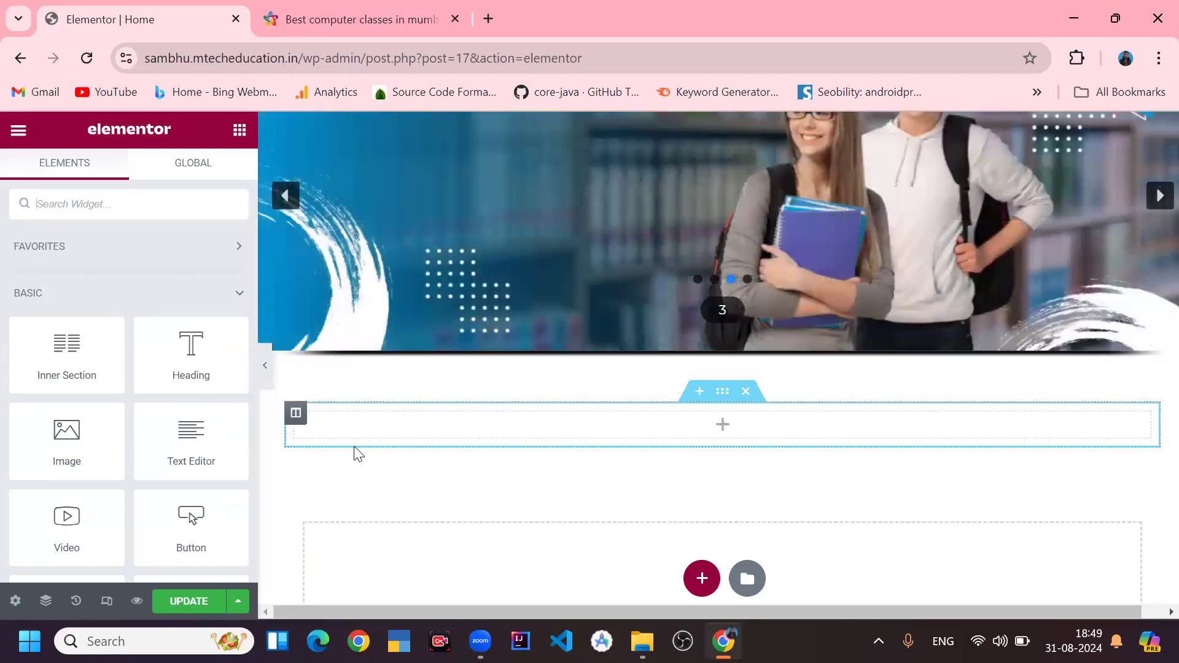
- Drag a Heading widget into the new column and set its title to Heading 1 Testing
drag(179, 351, 418, 416)
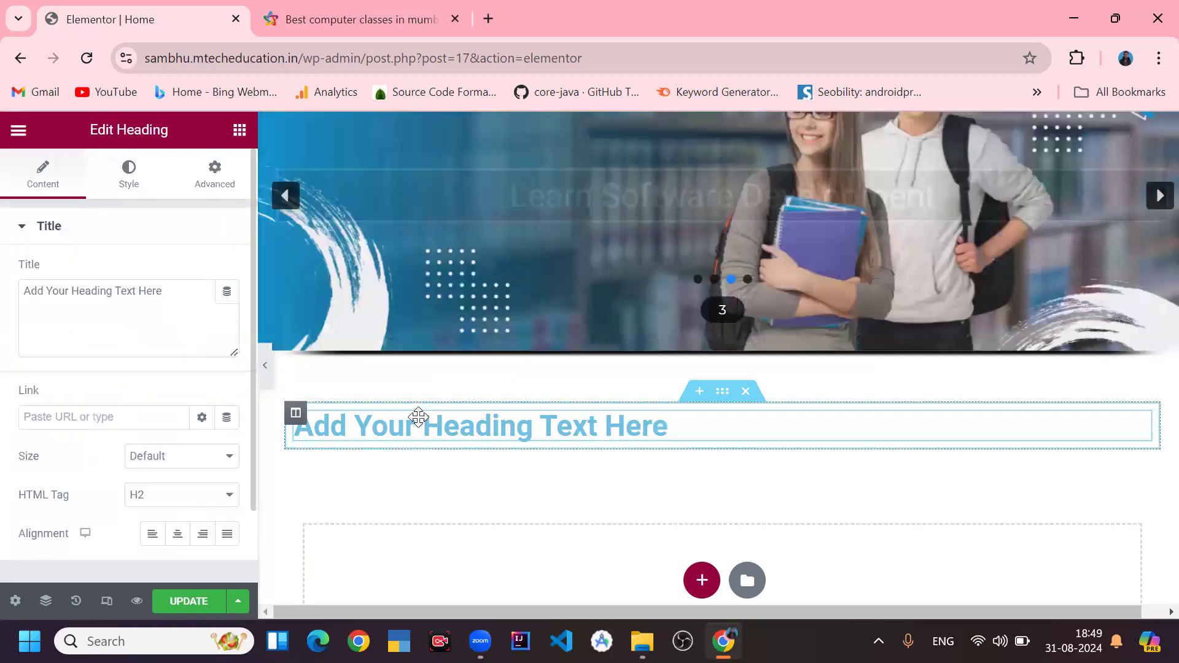
click(106, 324)
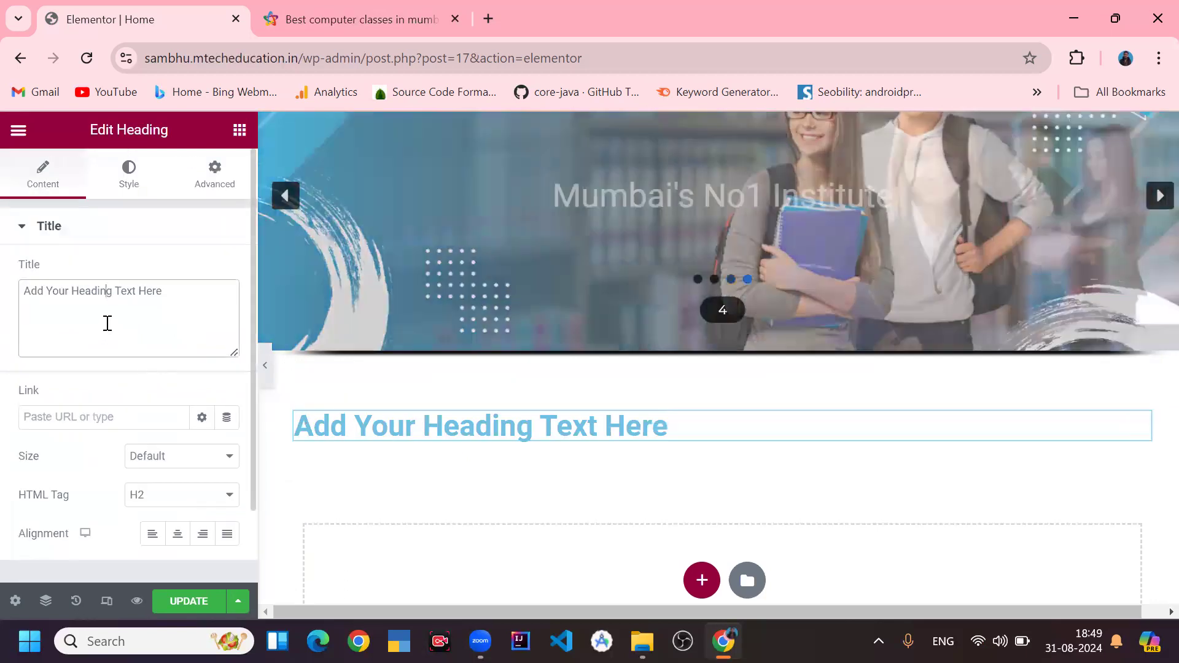
key(ctrl+a)
text(Headu)
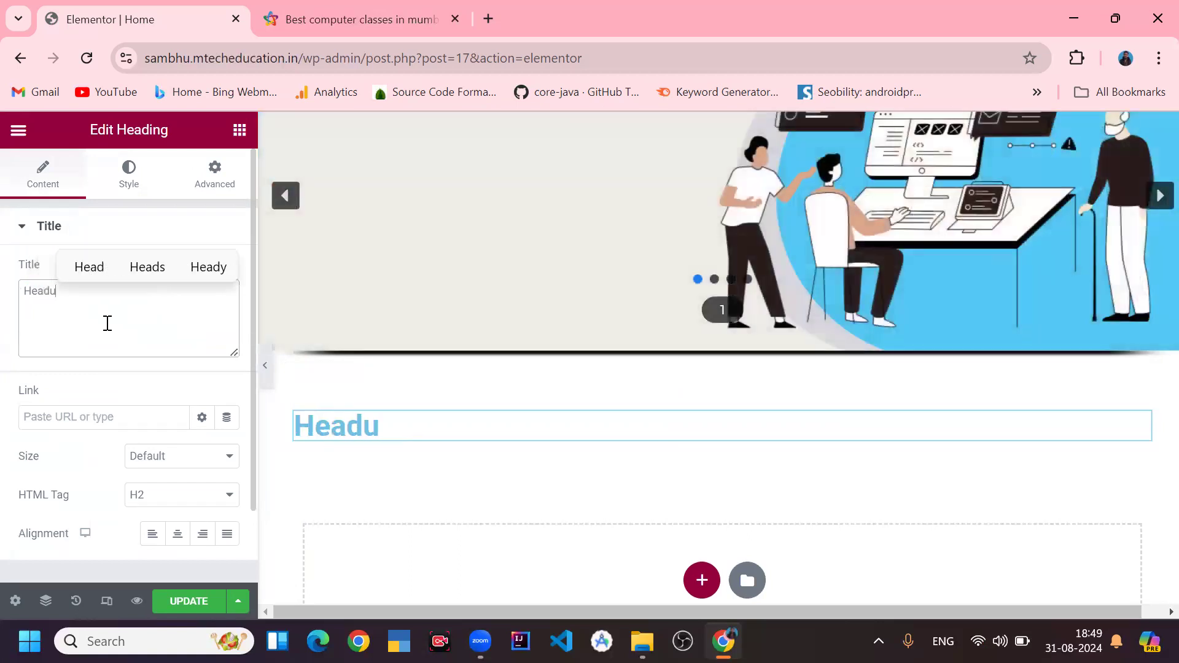
key(BackSpace)
text(n)
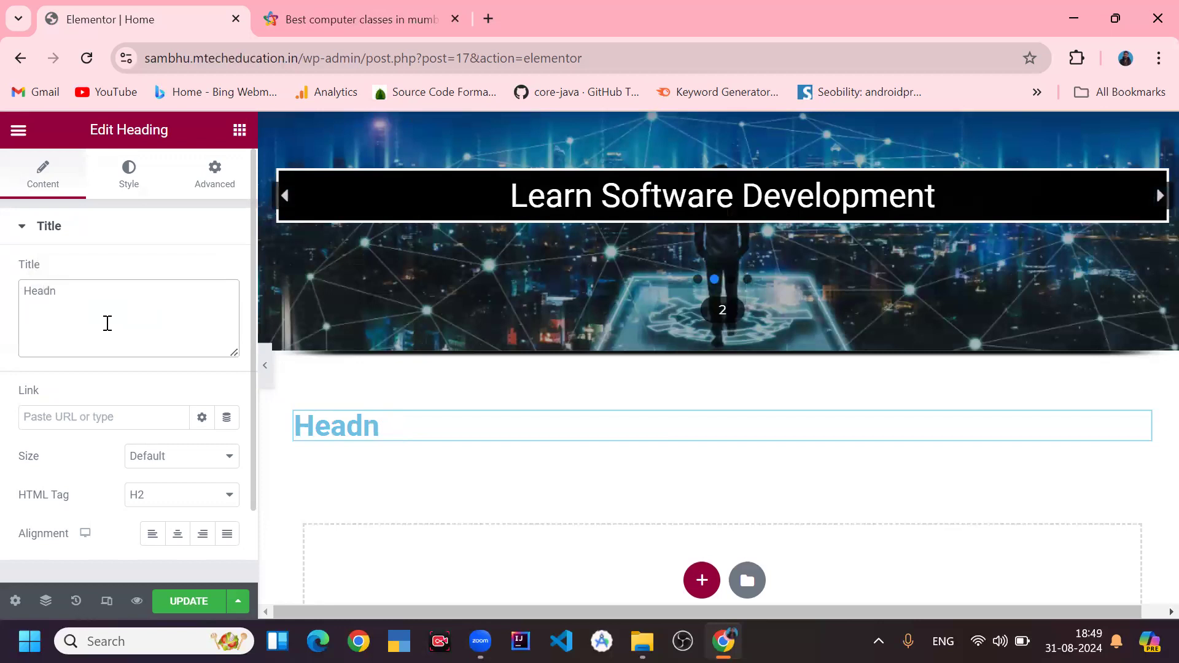
text(ging 1 )
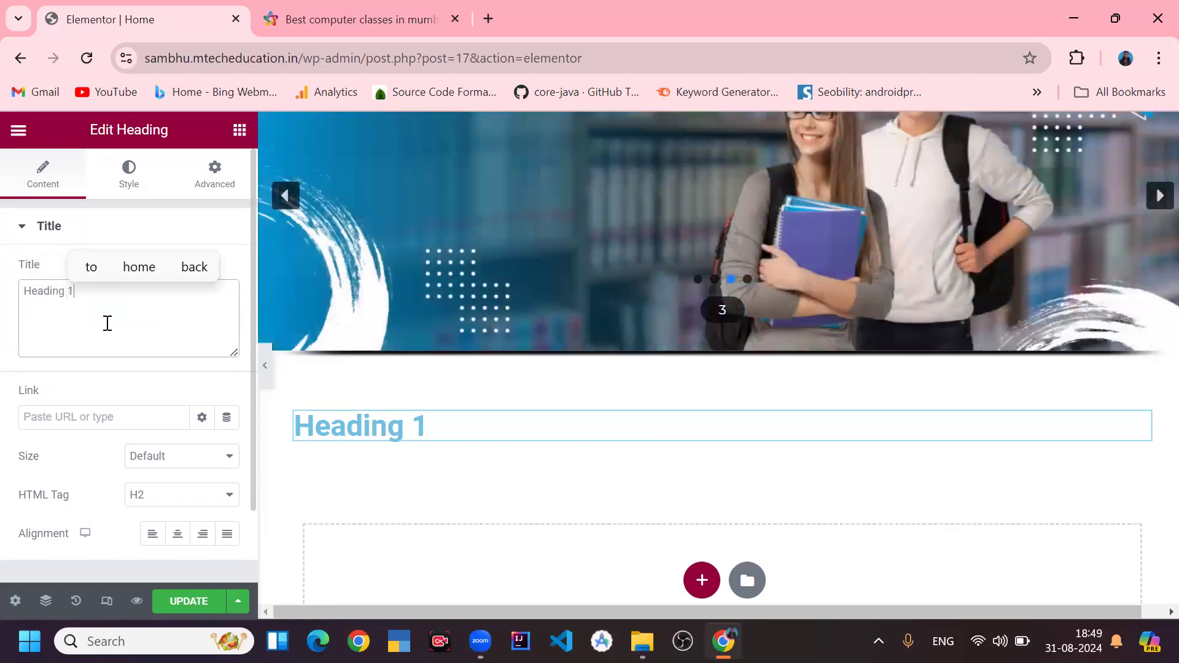
text(Testing)
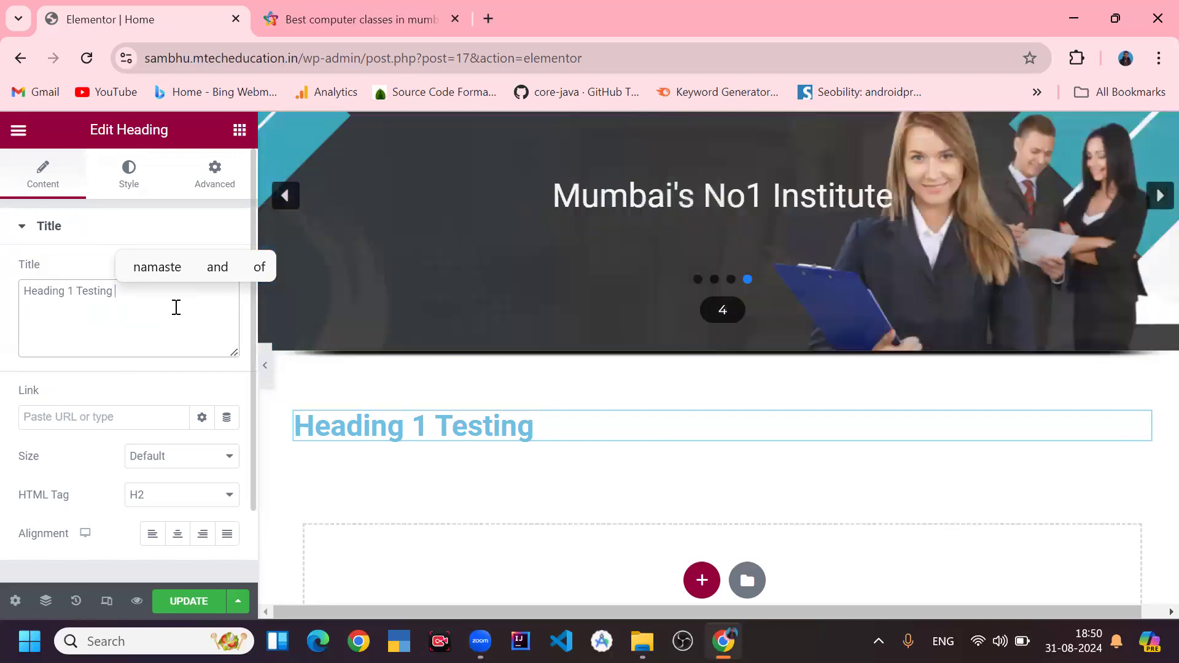
- Drag an Image widget from the widget panel into the section below the heading
click(239, 130)
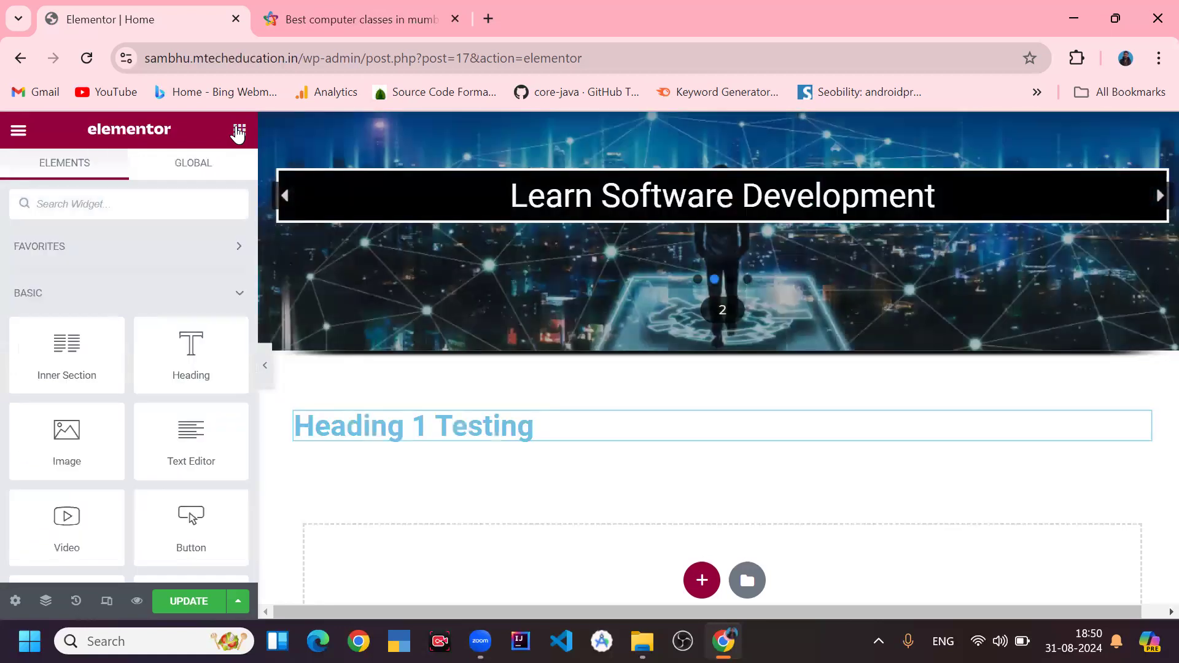
scroll(152, 399, down, 3)
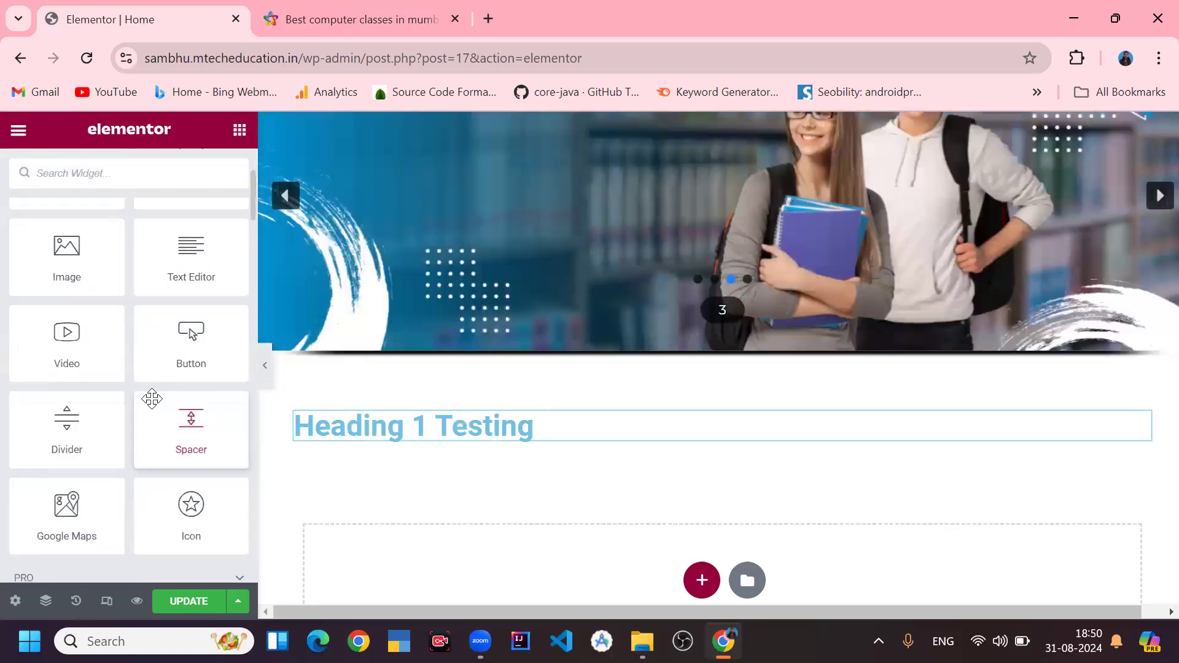
scroll(152, 399, down, 6)
scroll(153, 398, up, 9)
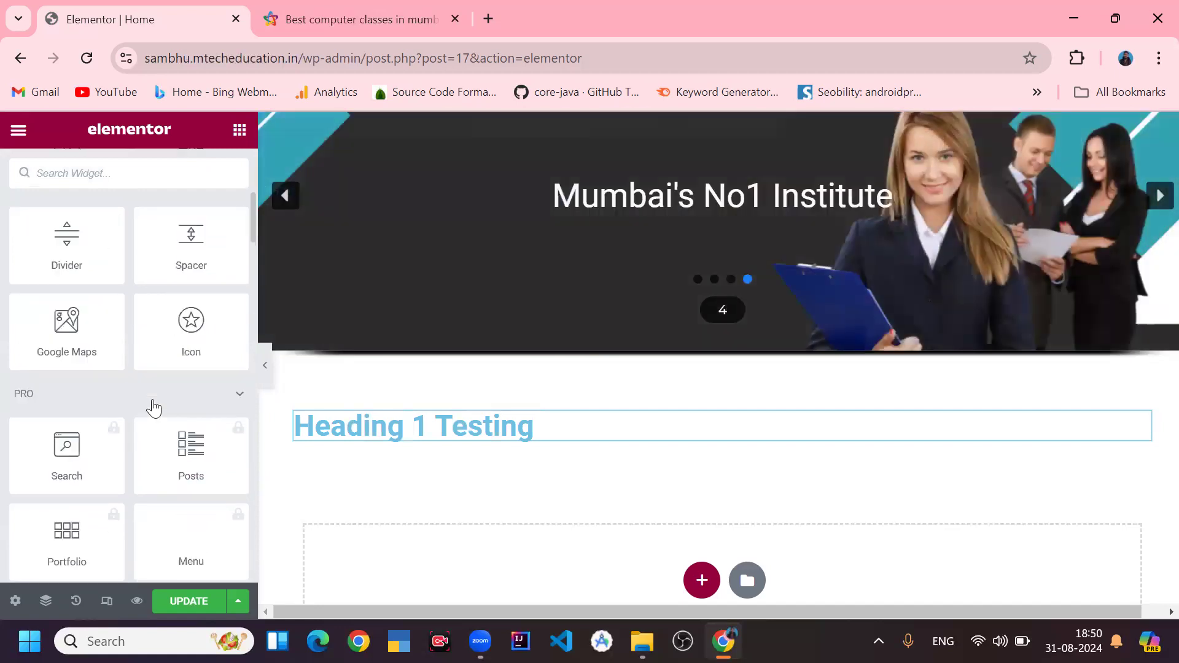
scroll(154, 397, down, 3)
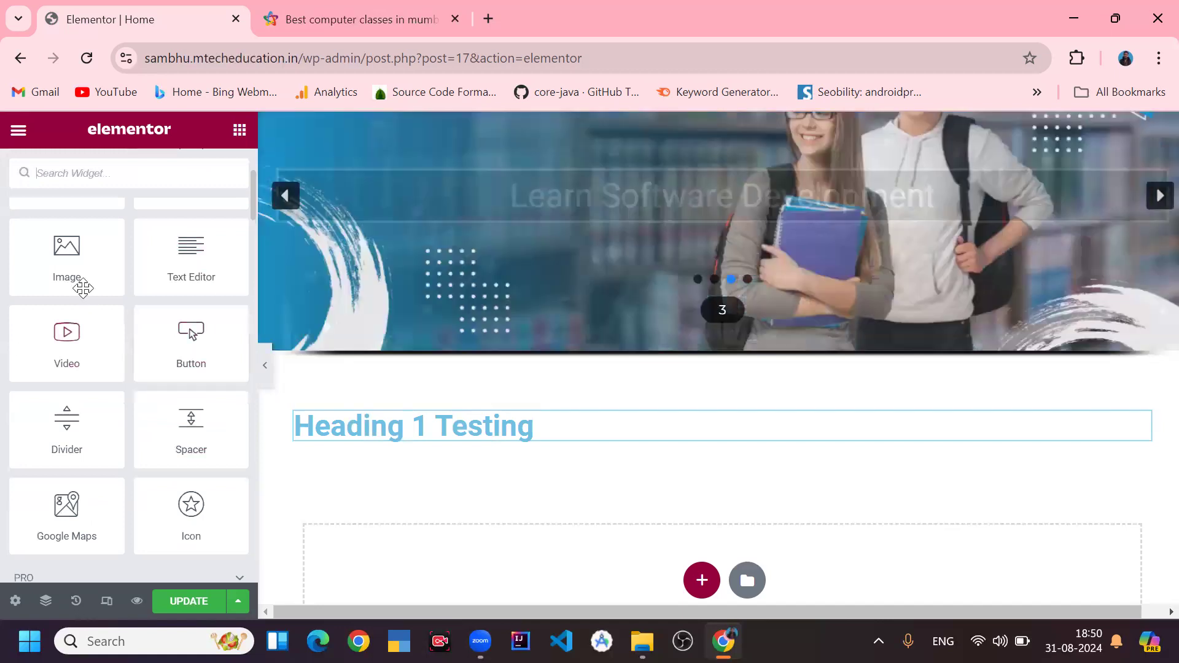
drag(91, 305, 175, 283)
drag(68, 270, 504, 445)
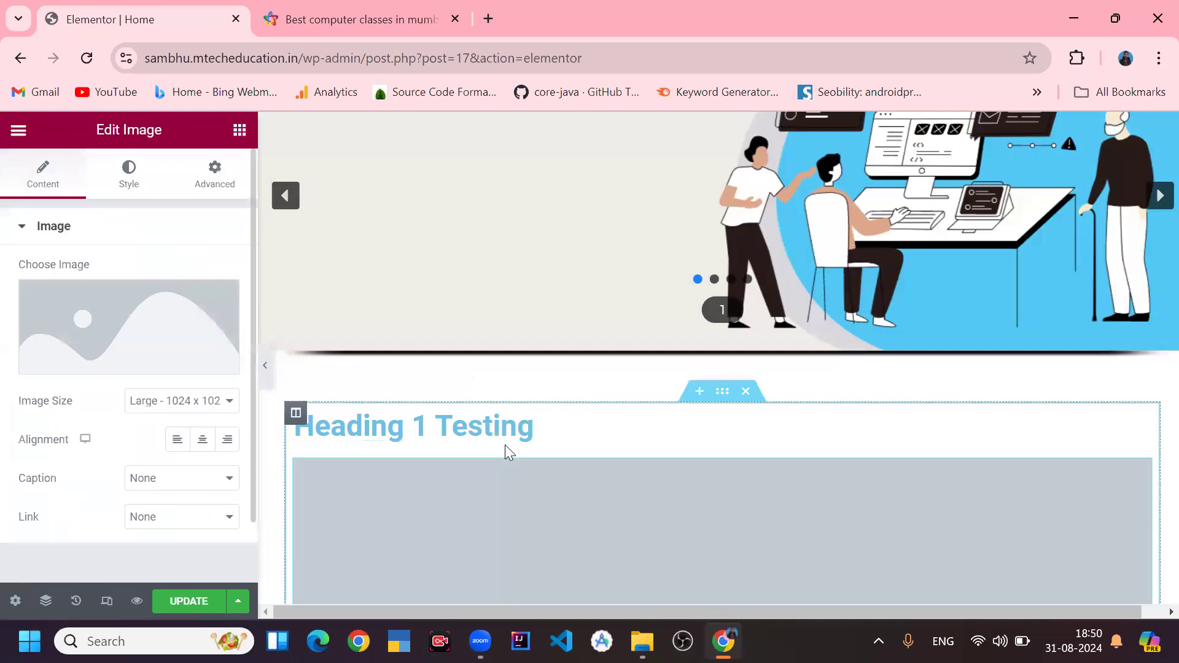
- Set the image widget's picture to 1.png from the Media Library
scroll(549, 396, down, 3)
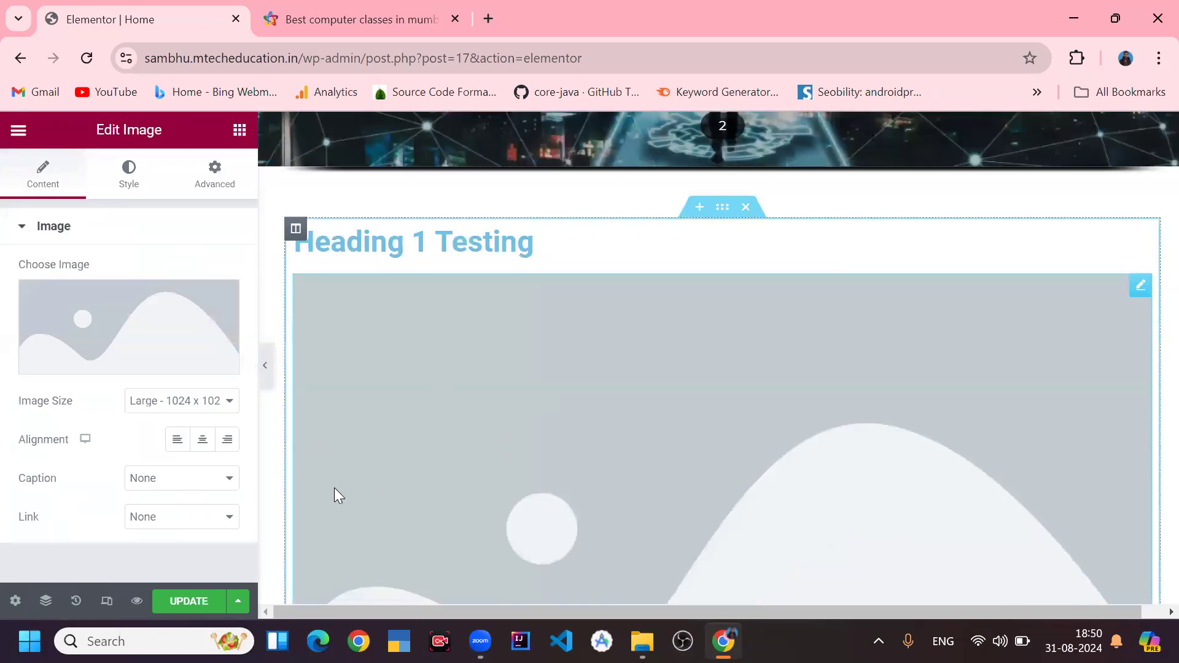
scroll(460, 368, down, 3)
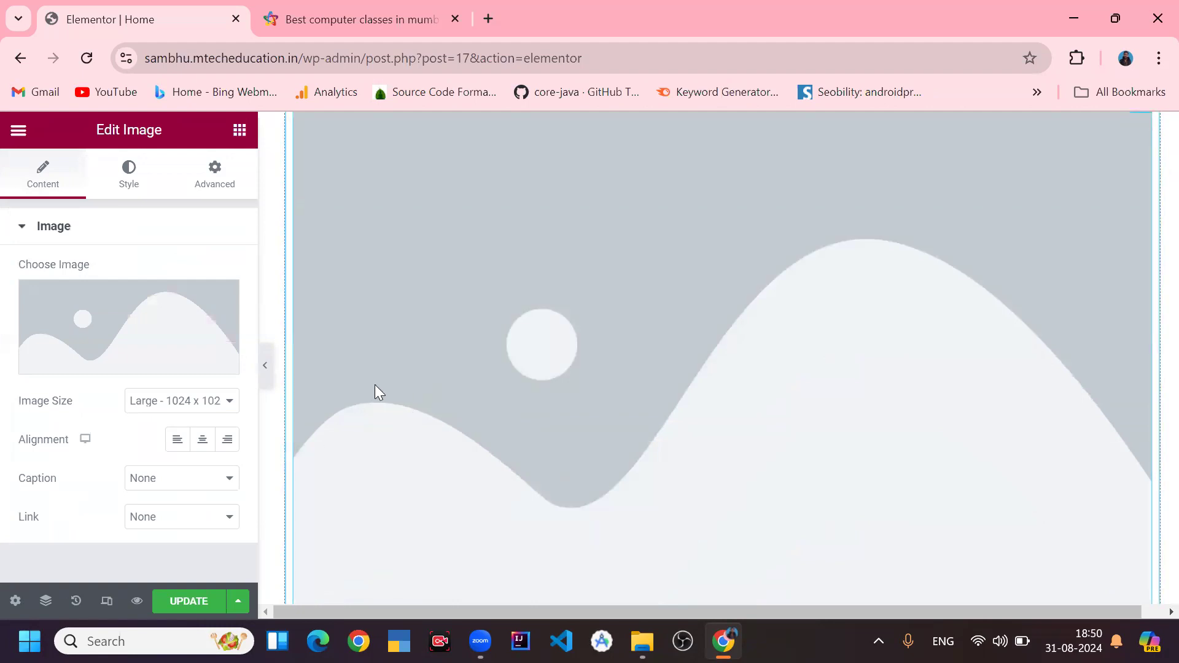
mouse_move(92, 310)
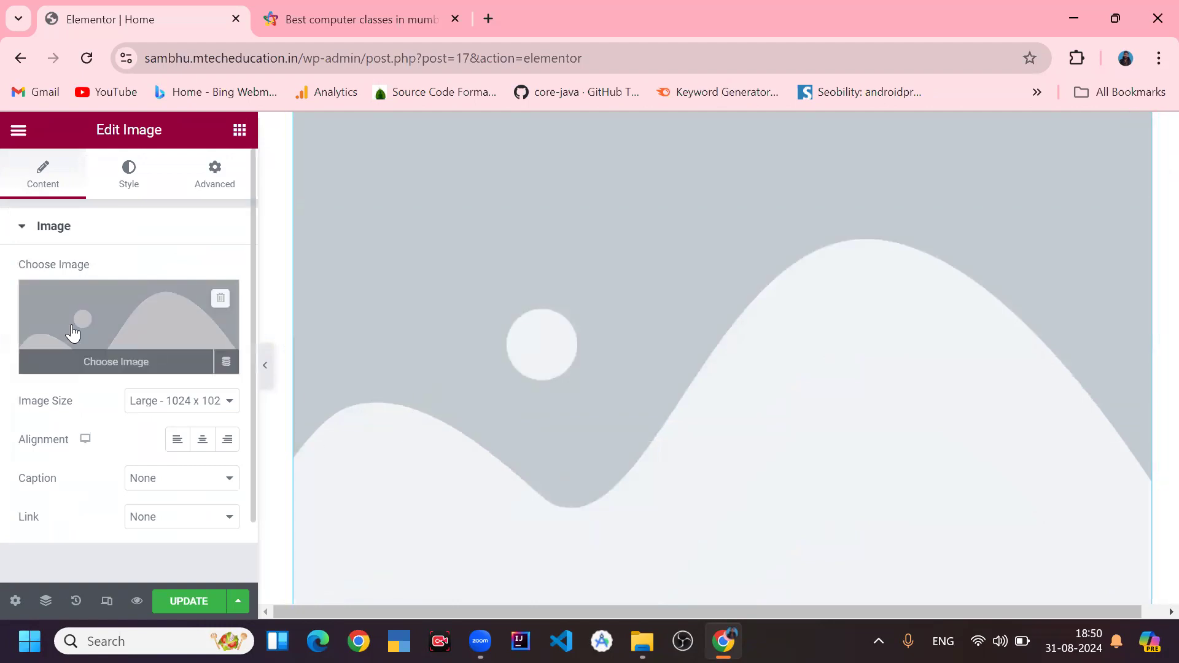
click(108, 329)
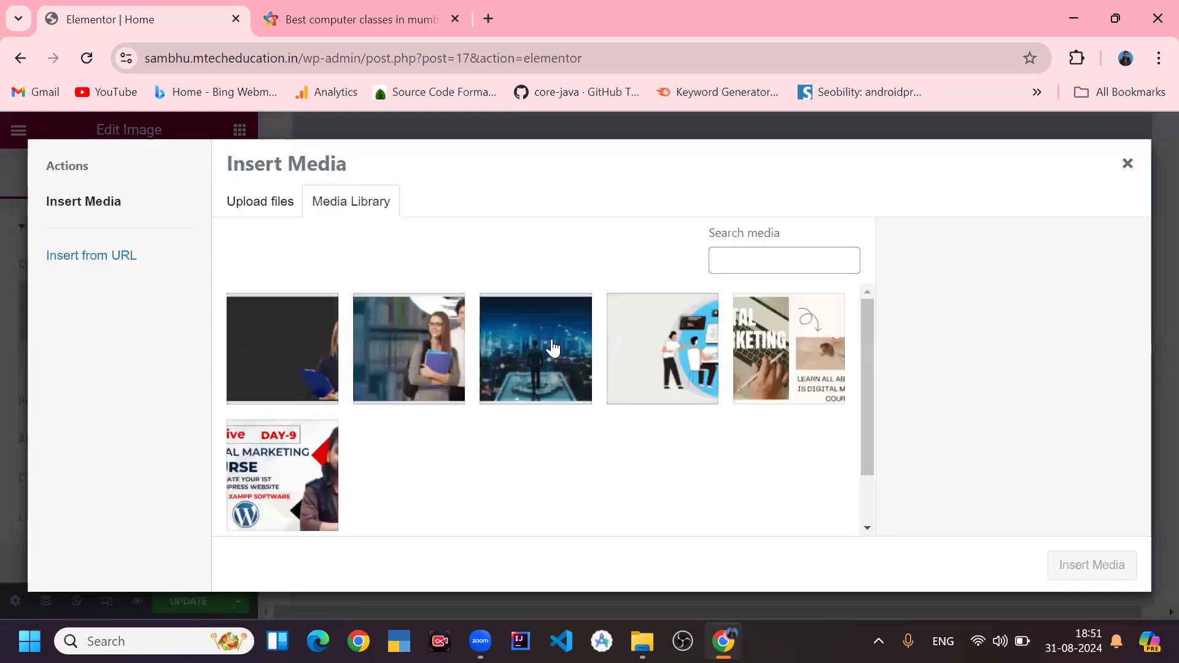
click(658, 369)
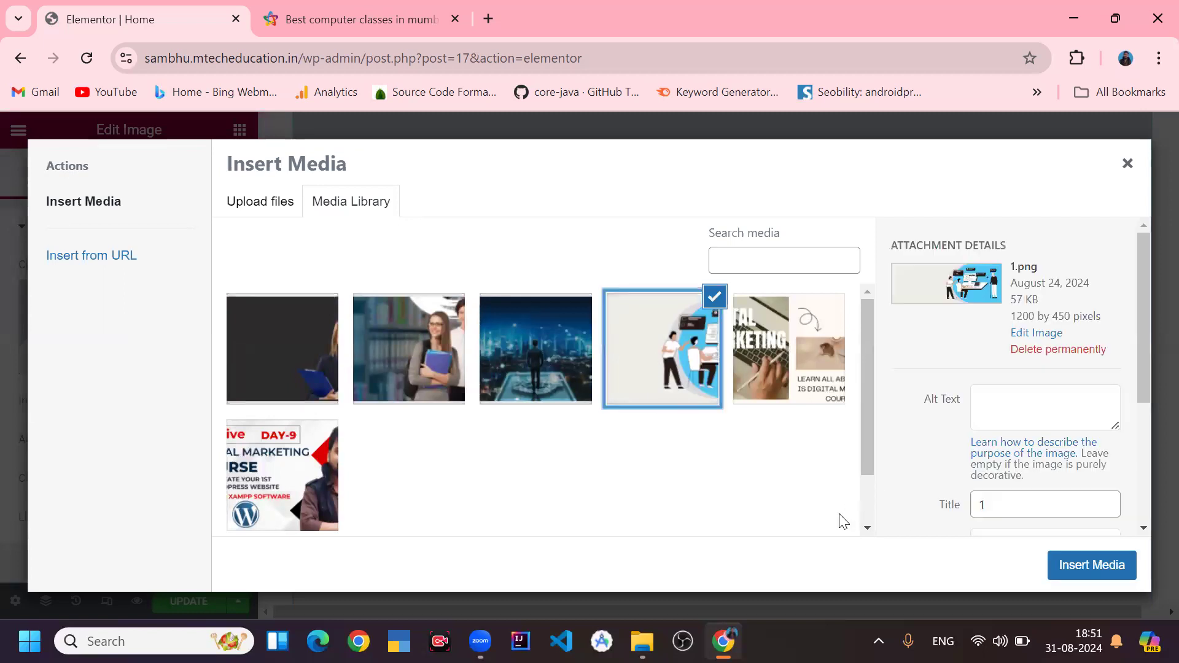
click(1084, 572)
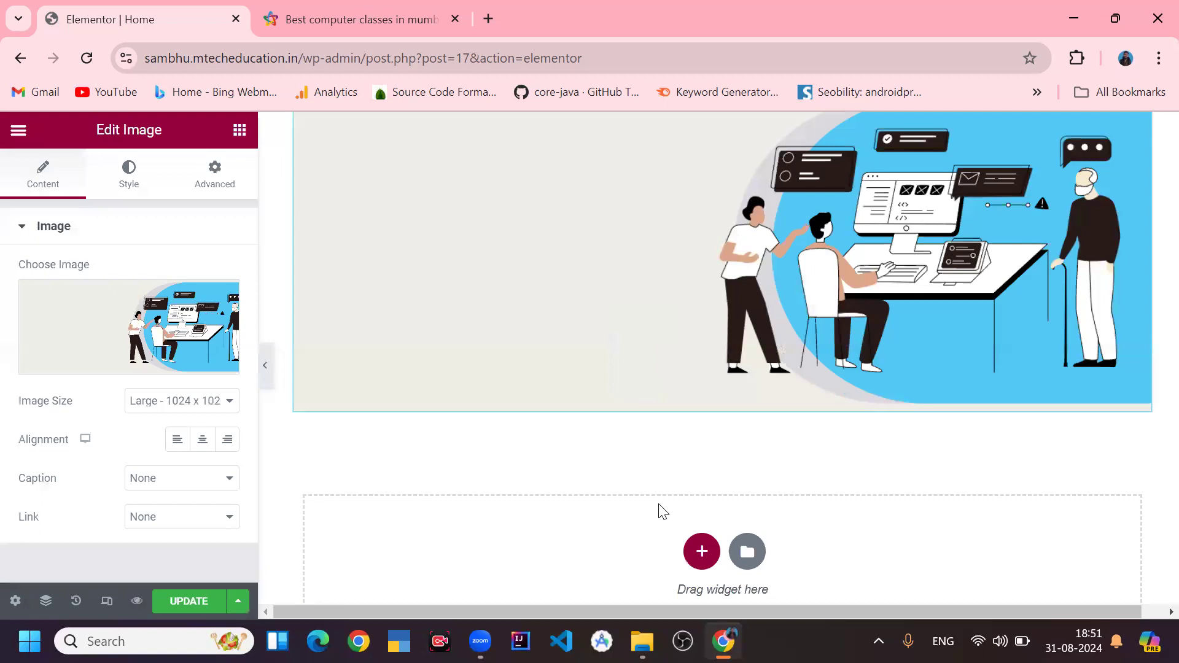
- Set the image widget's size to Medium - 300 x 300
scroll(659, 505, up, 3)
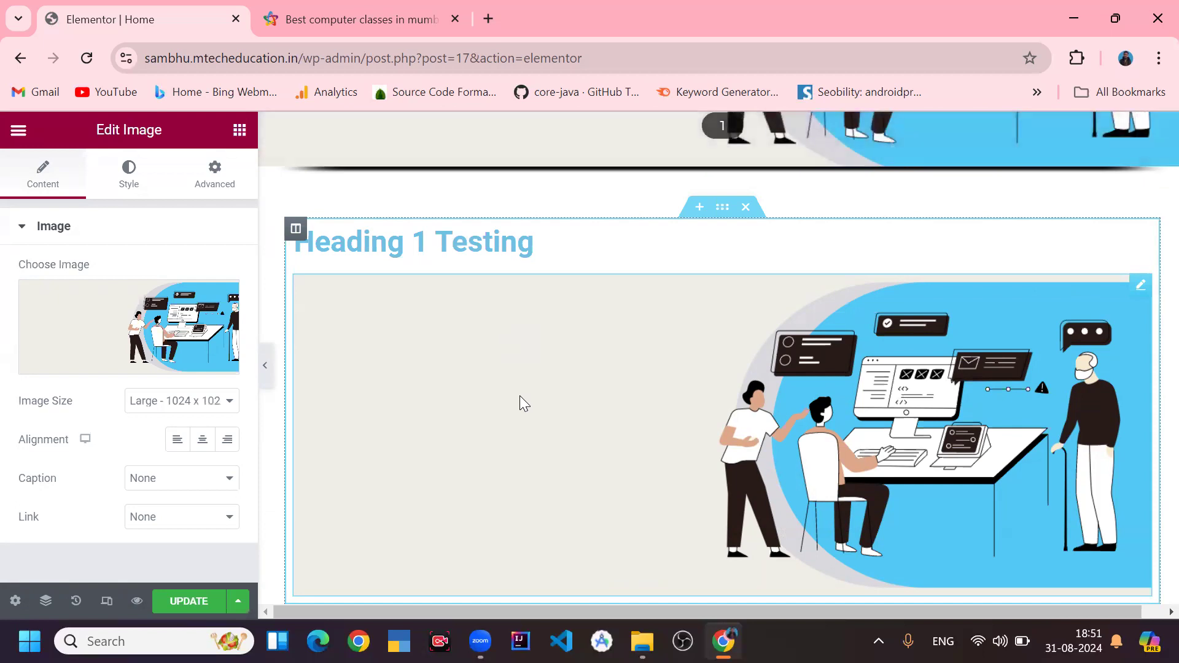
click(174, 405)
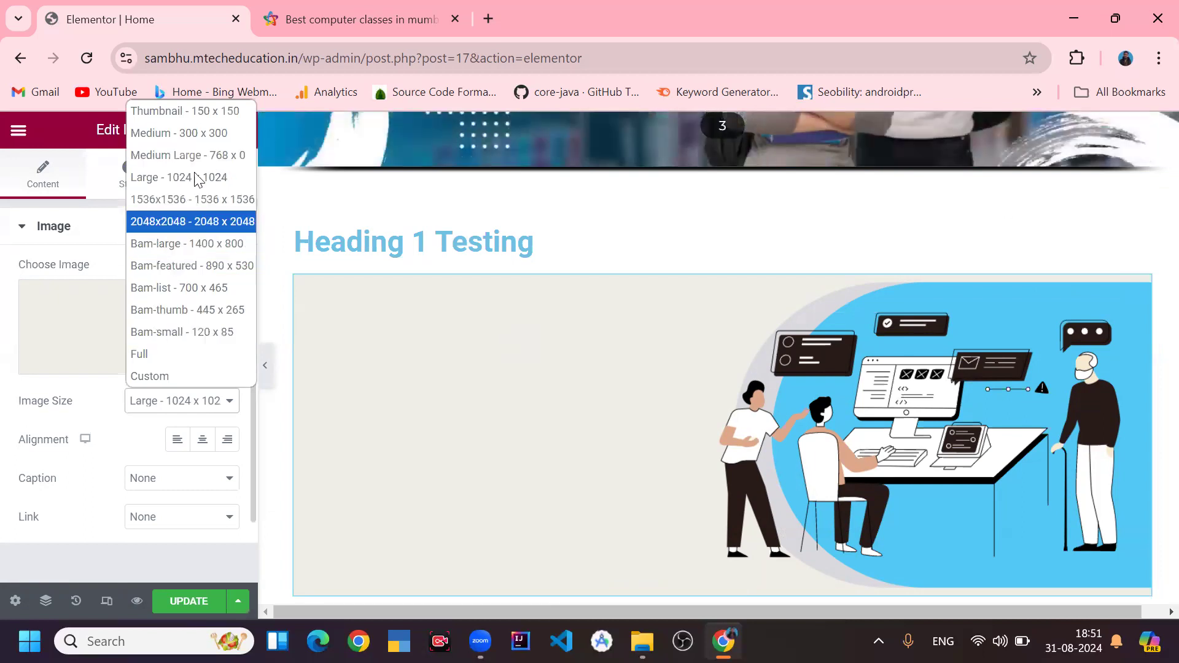
click(205, 136)
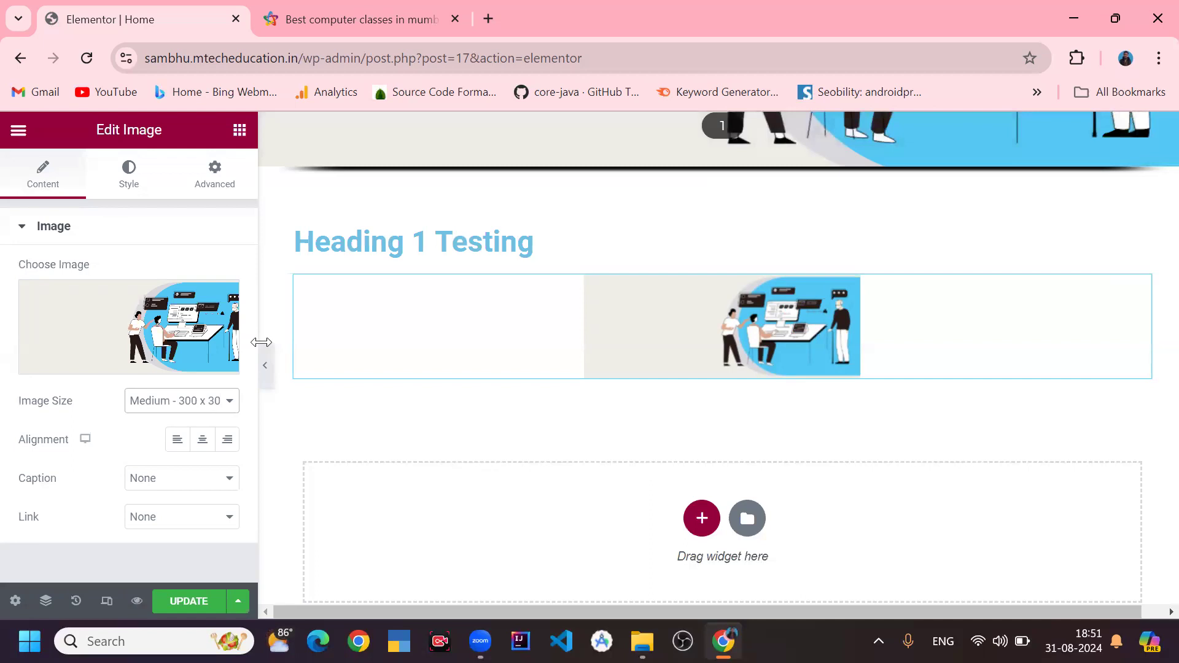
- Add a Text Editor widget into the section between the heading and the image
click(239, 132)
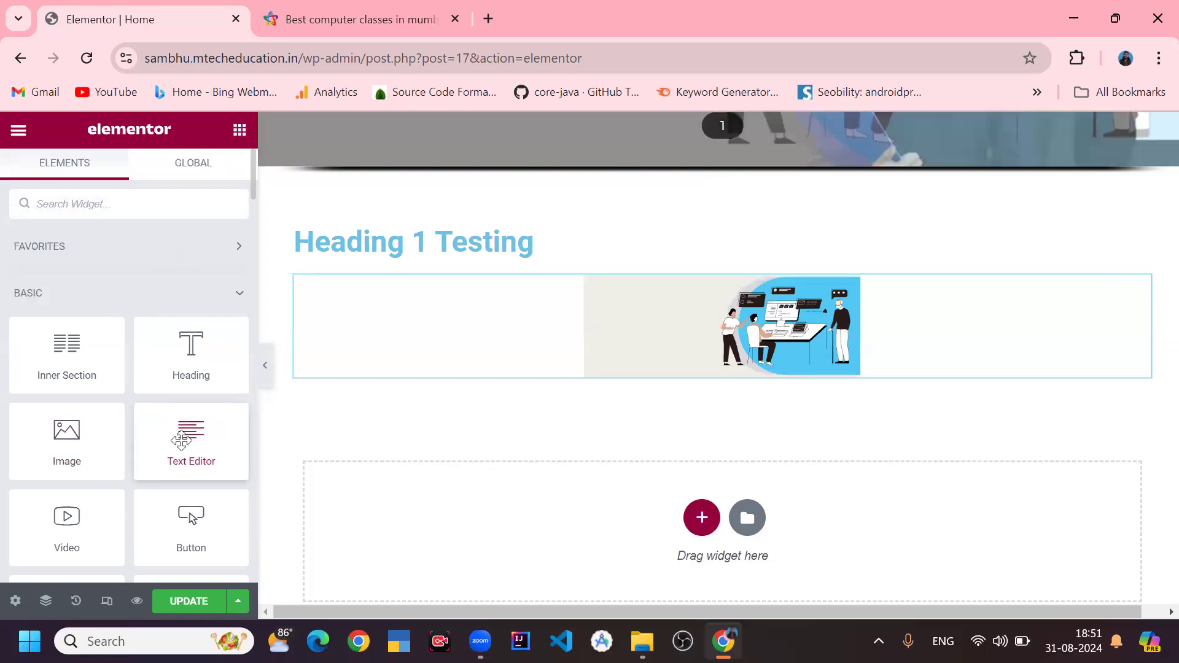
drag(185, 430, 546, 280)
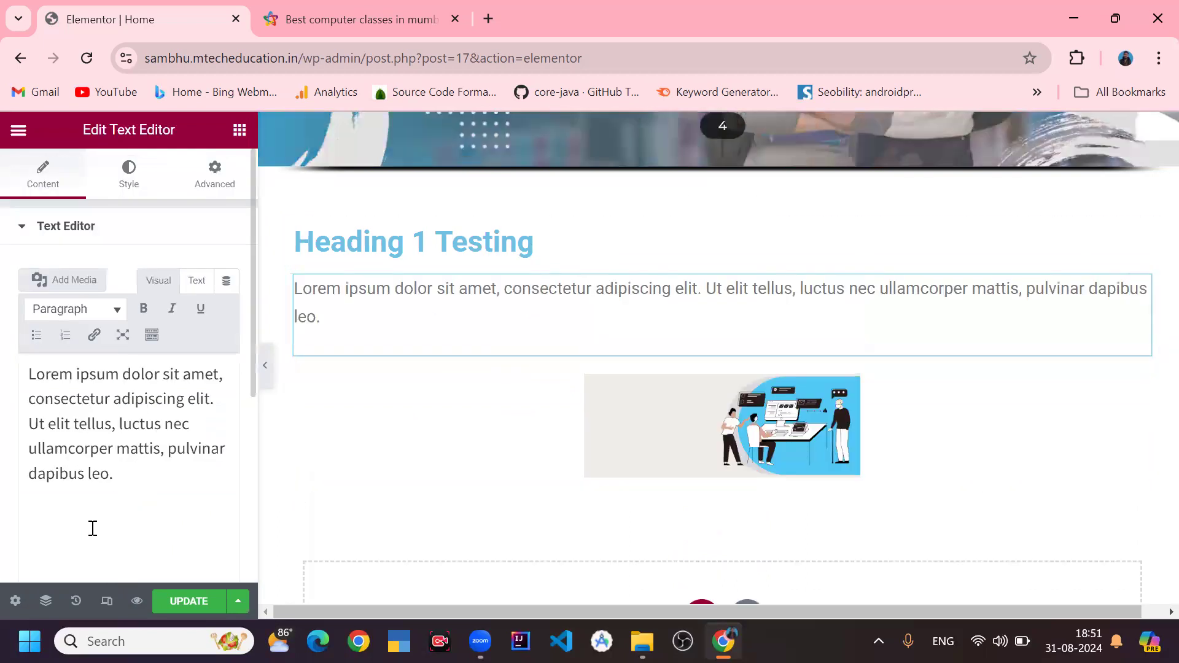
- Browse the widget list and select the text, heading and image widgets in turn to view their settings
drag(134, 484, 29, 361)
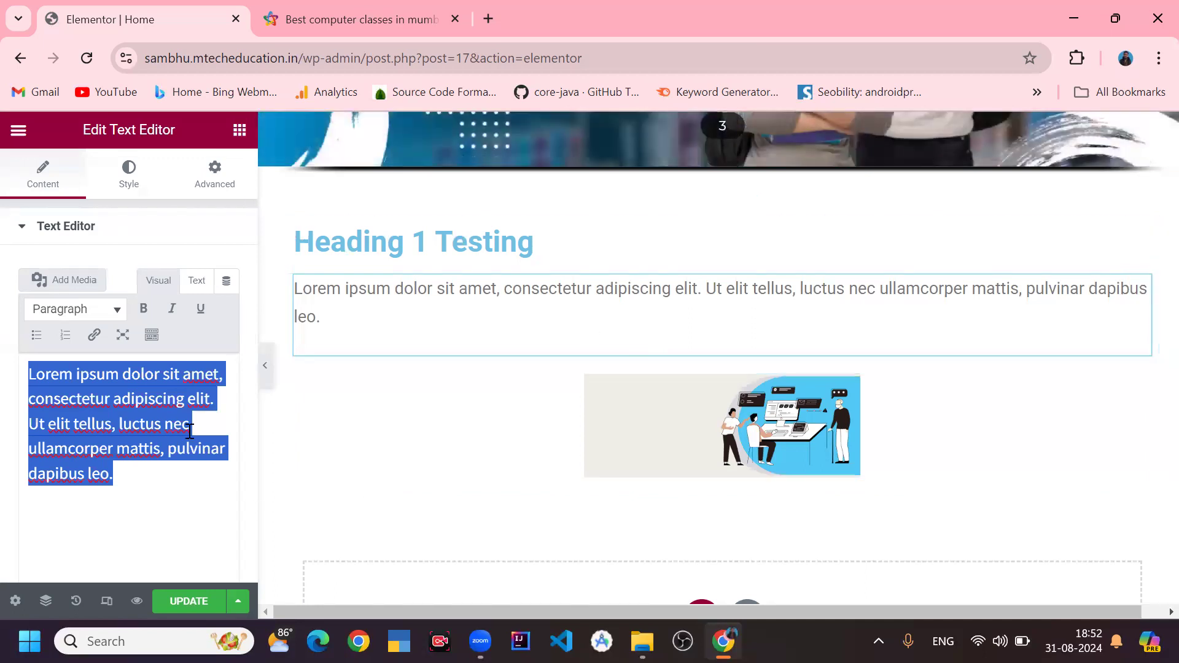
click(239, 129)
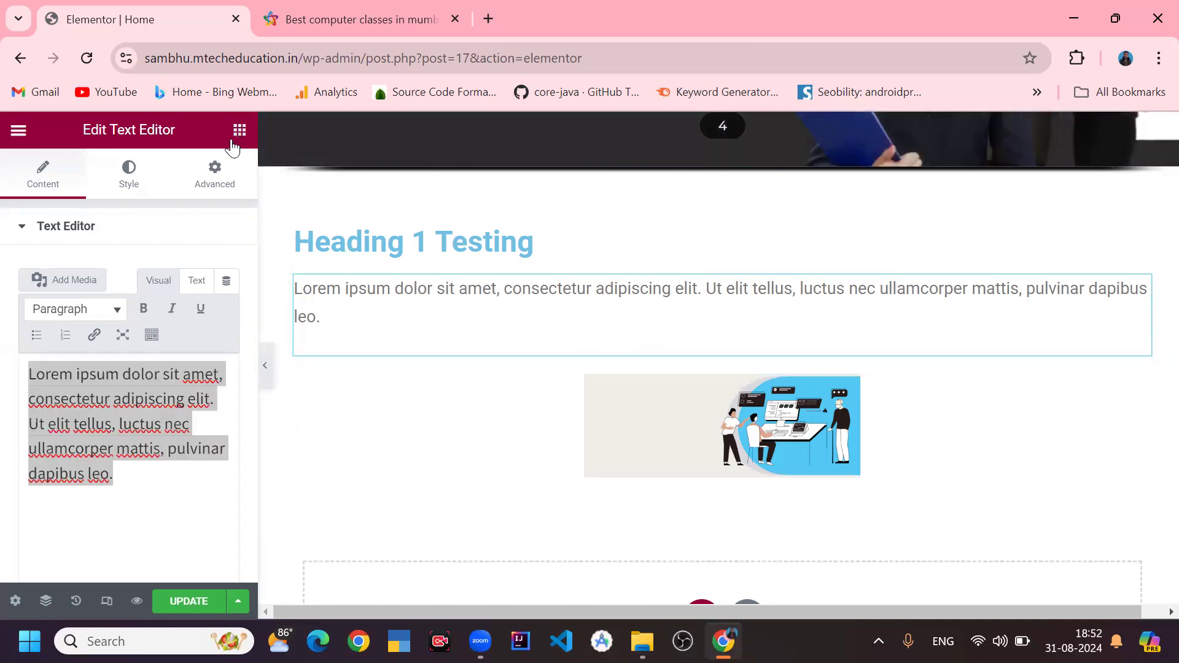
scroll(182, 386, down, 3)
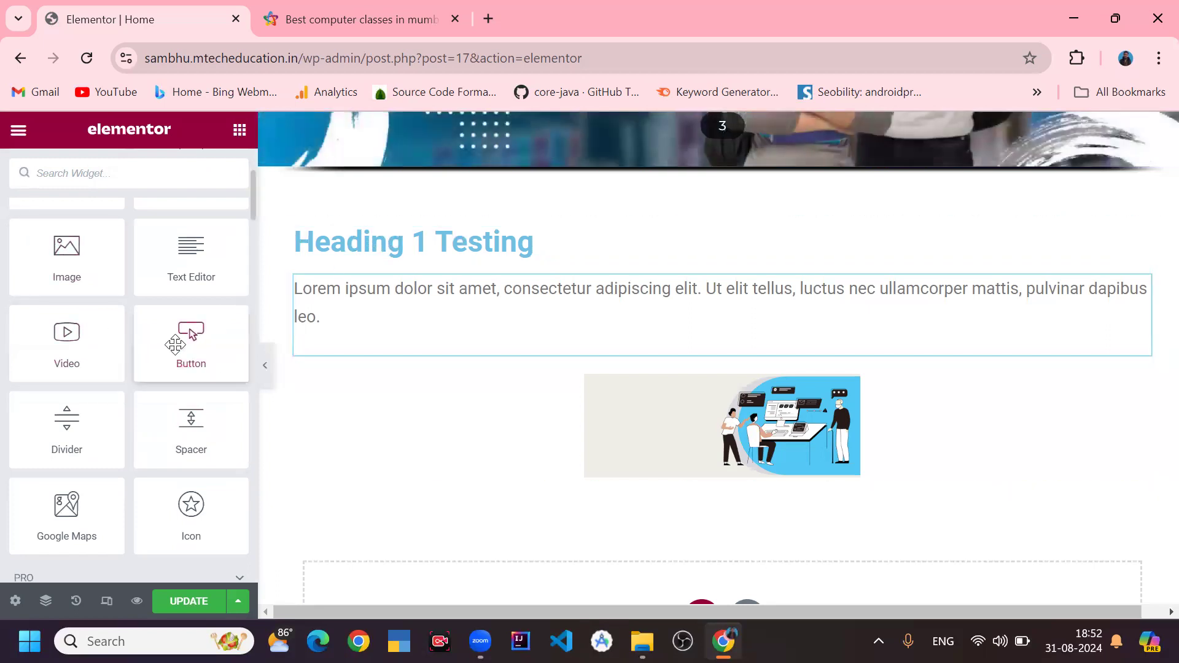
scroll(142, 371, up, 3)
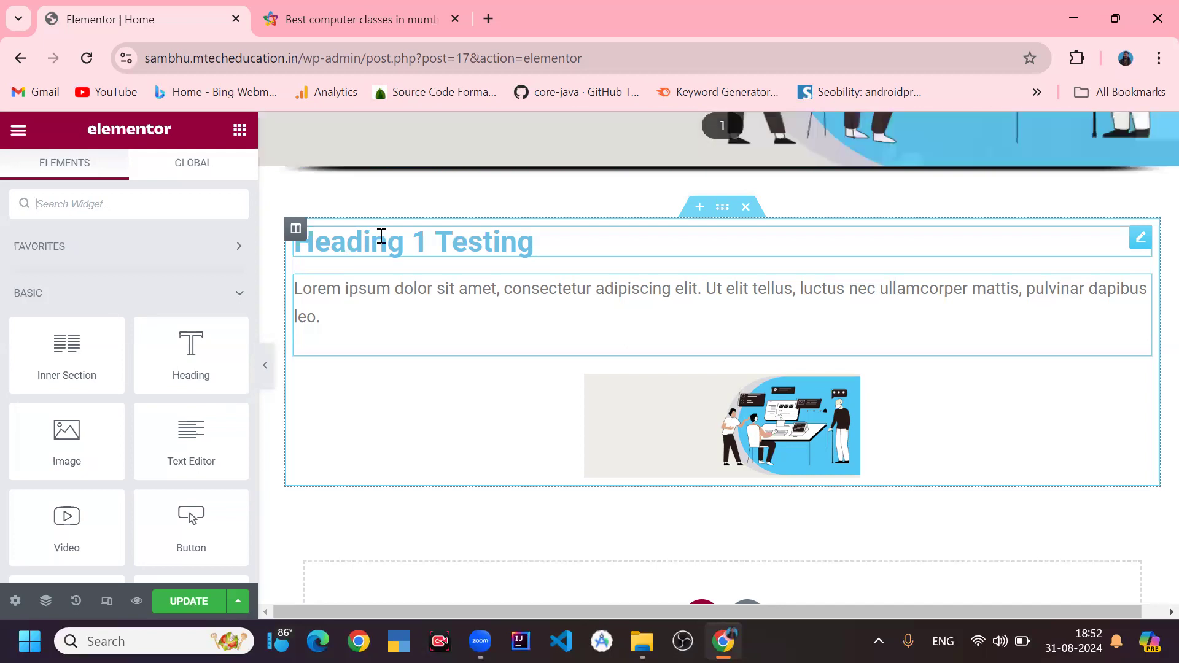
click(474, 247)
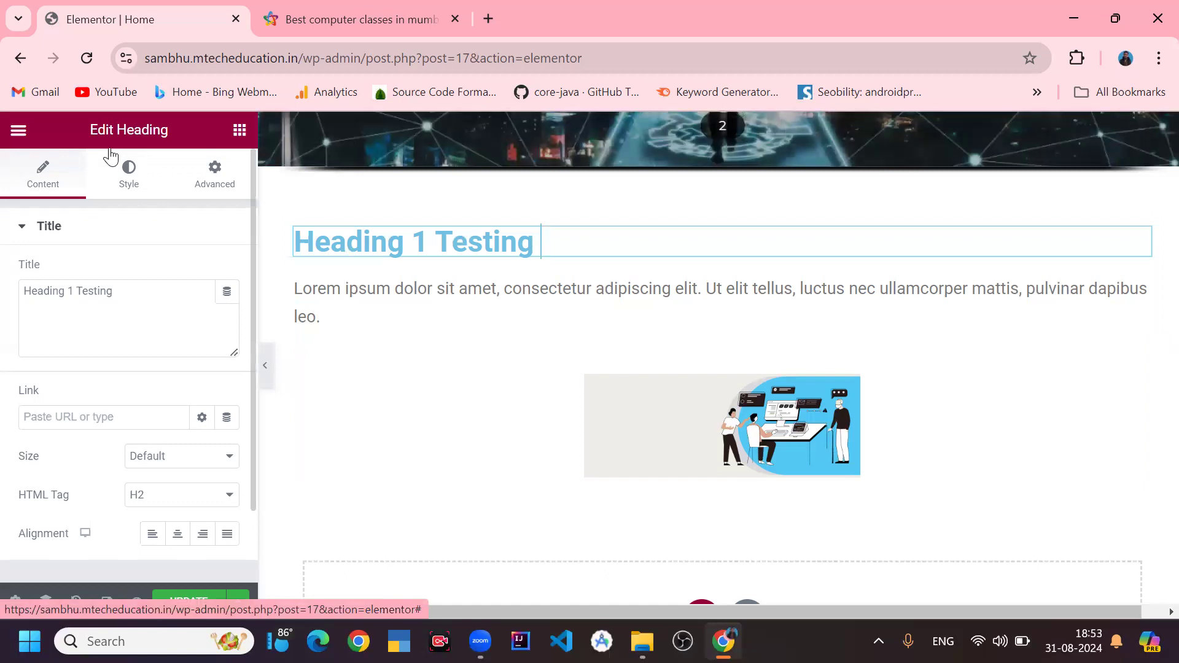
click(343, 290)
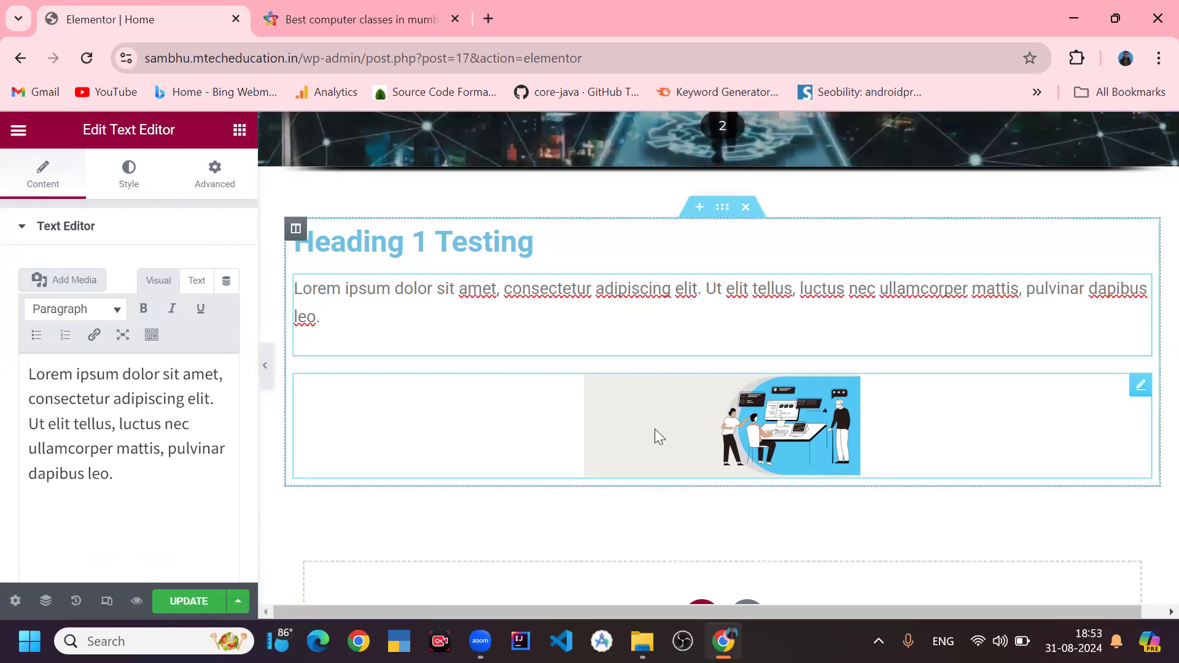
click(654, 429)
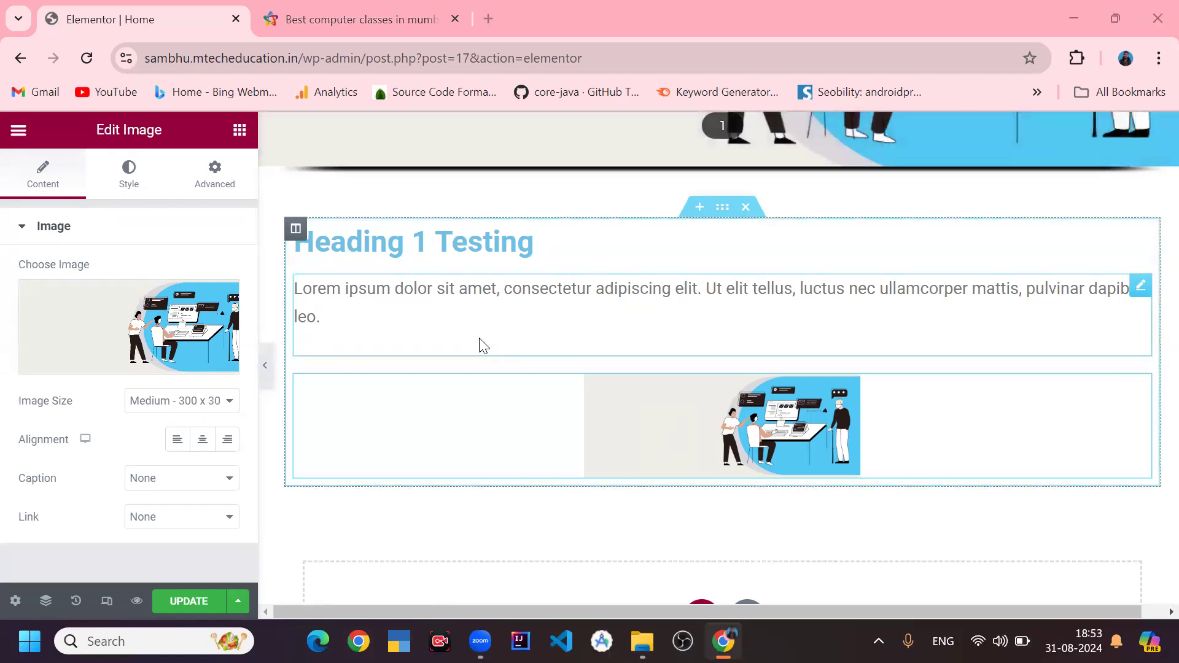
- Set the heading's size to Large, after trying Small and Medium
click(495, 248)
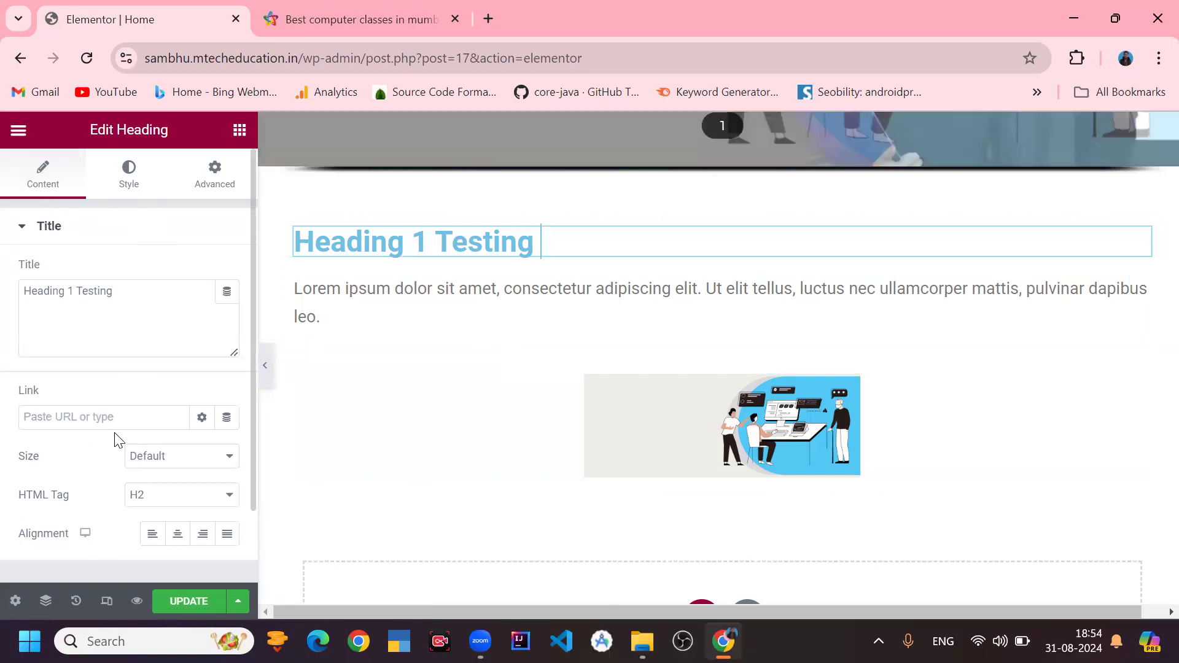
click(157, 467)
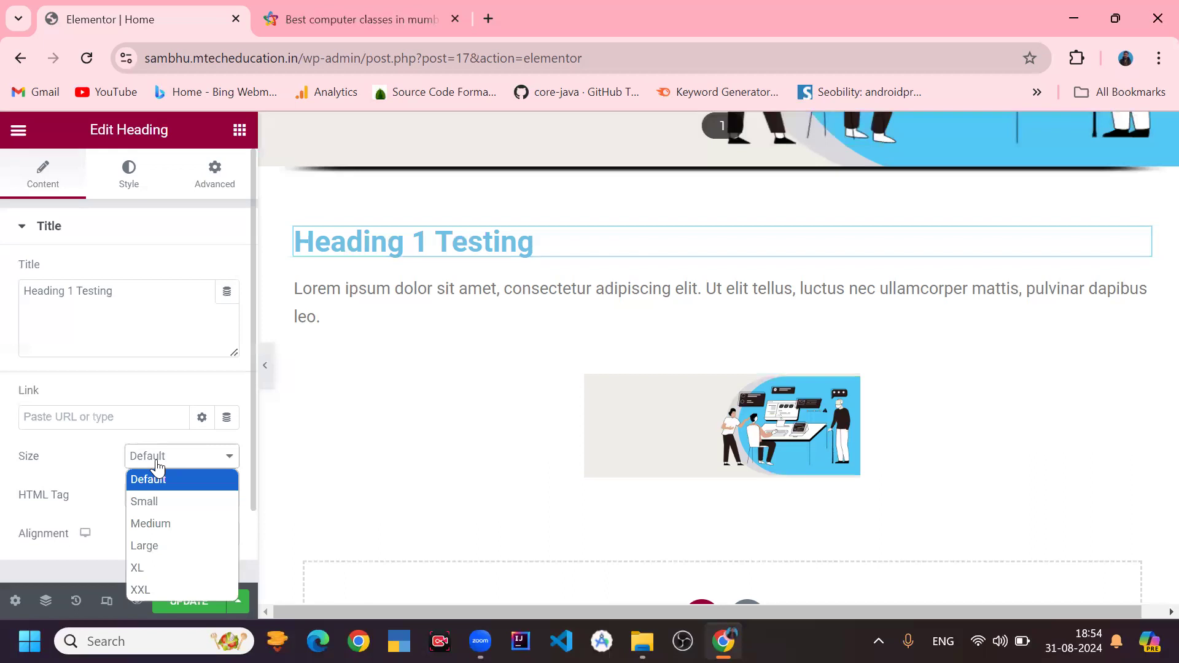
click(139, 498)
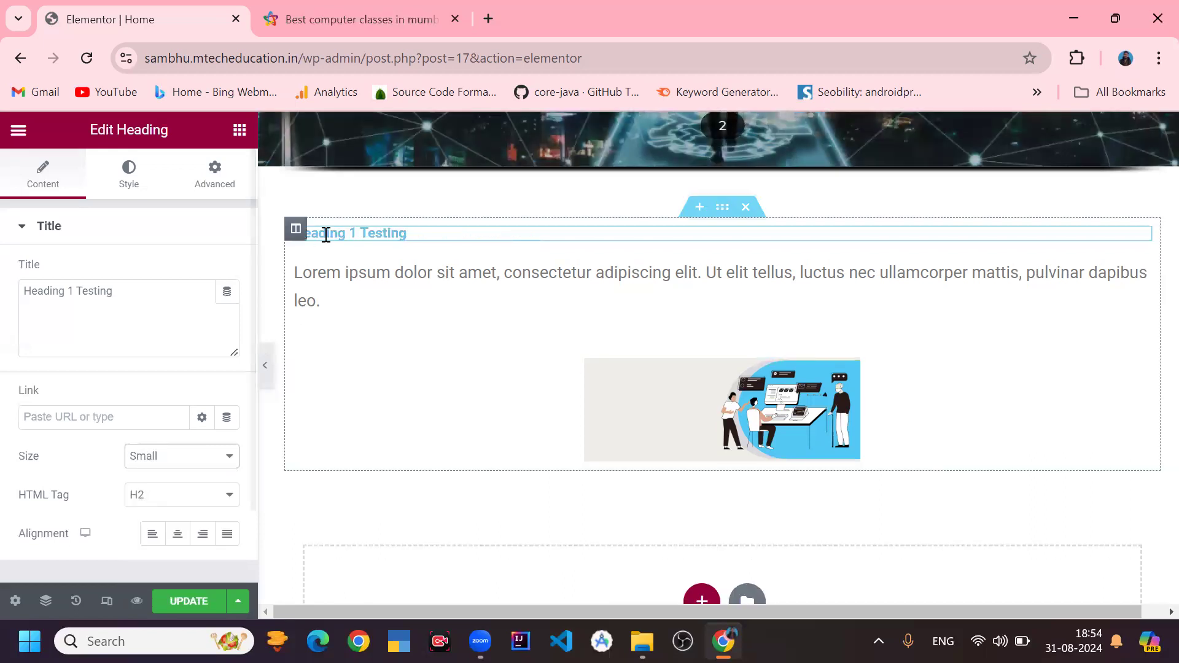
click(165, 468)
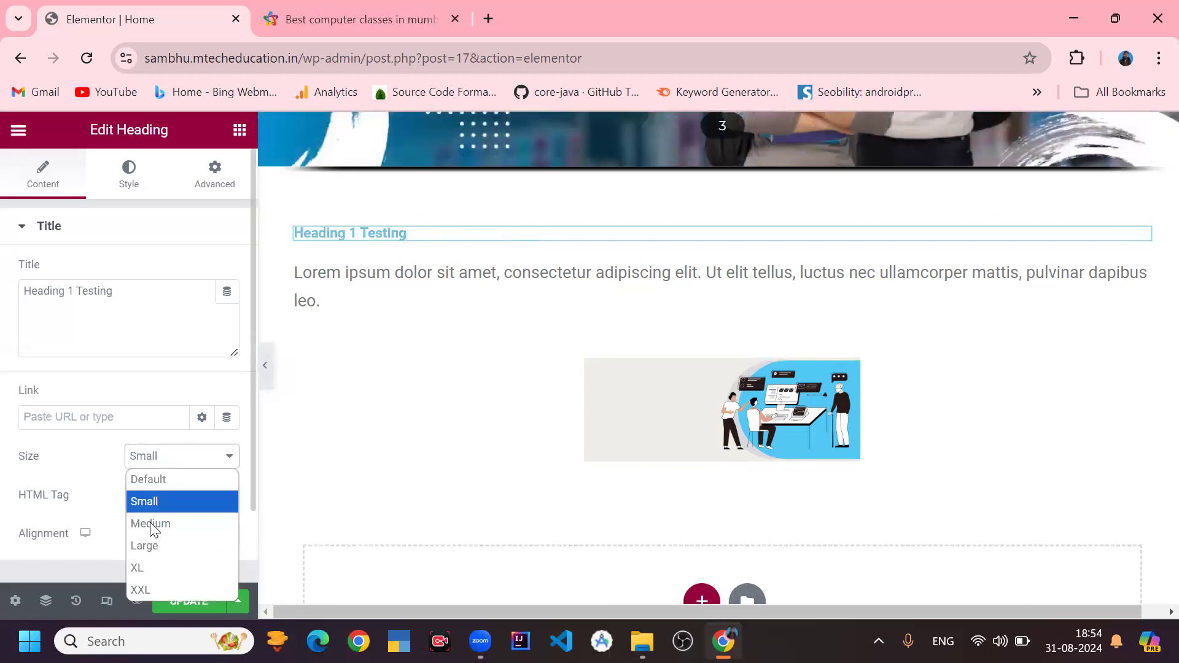
click(153, 525)
click(189, 461)
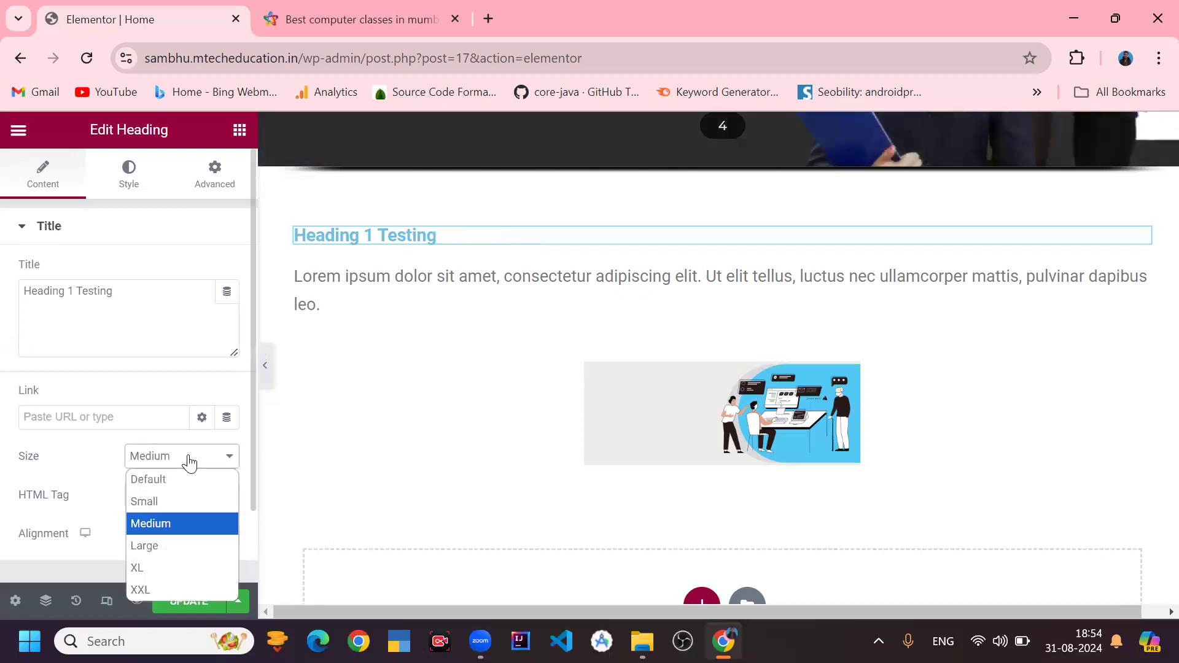
click(158, 545)
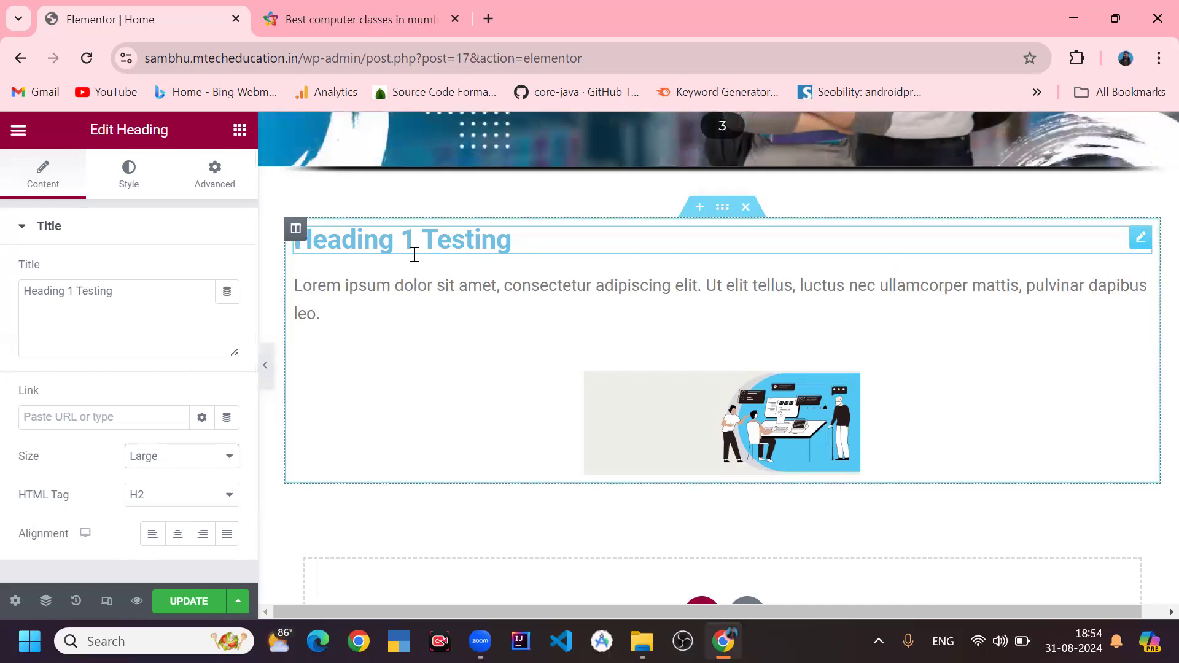
- Set the heading's alignment to left, after trying center, right and justified
click(216, 500)
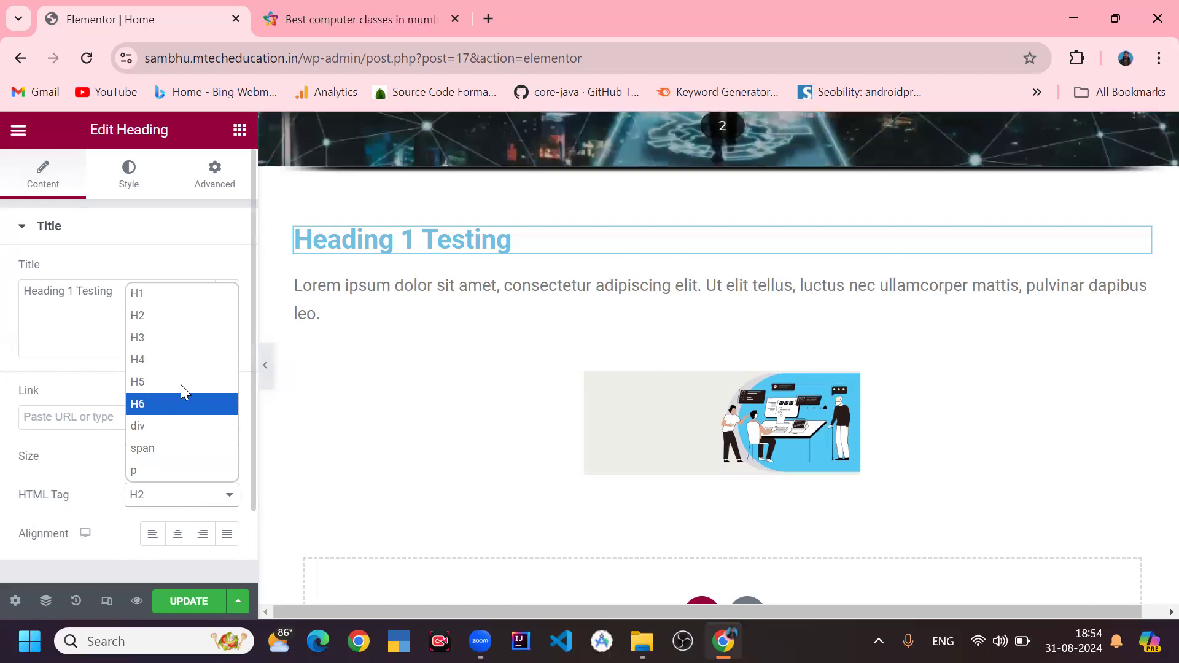
click(182, 502)
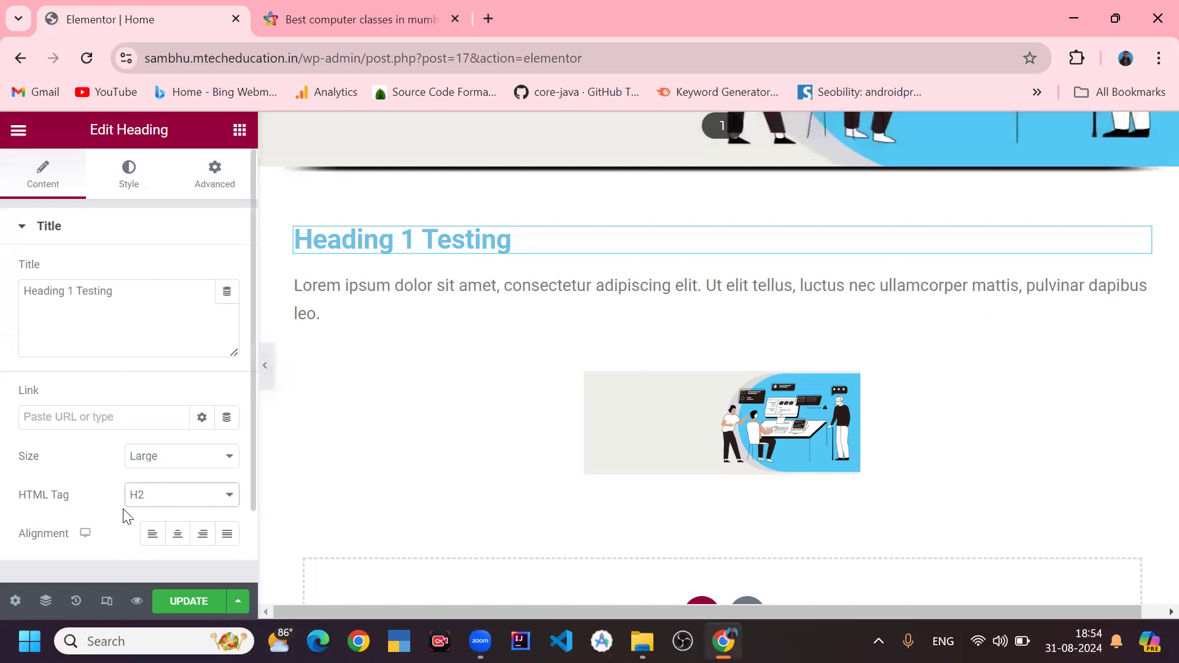
scroll(97, 510, down, 2)
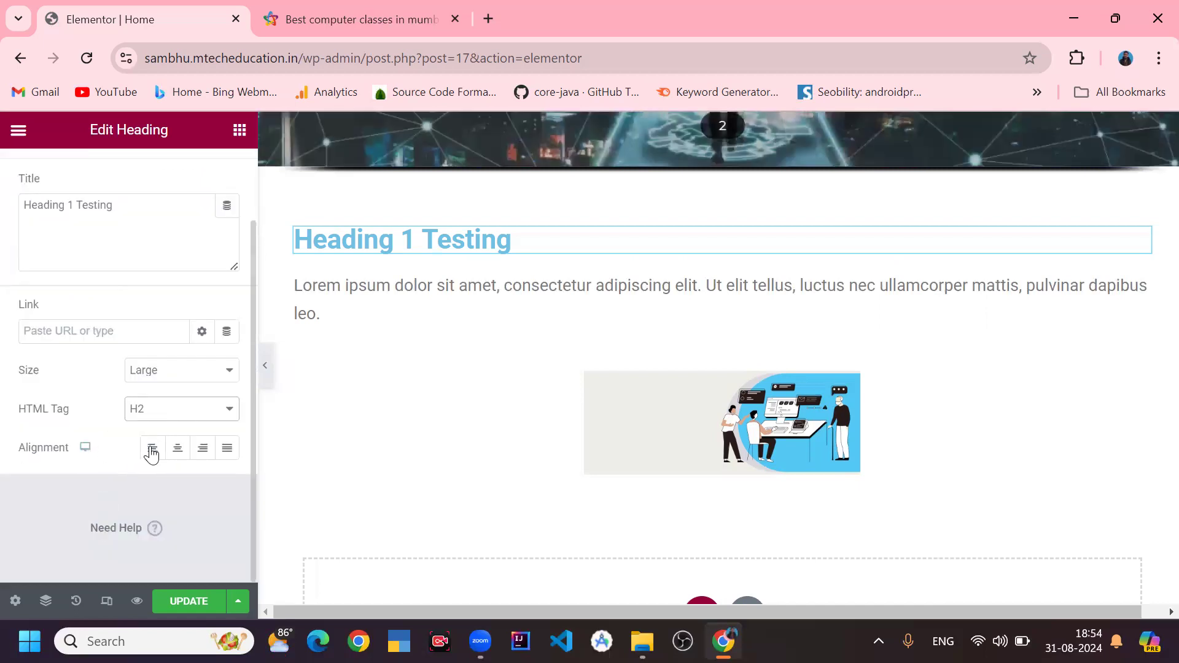
click(179, 458)
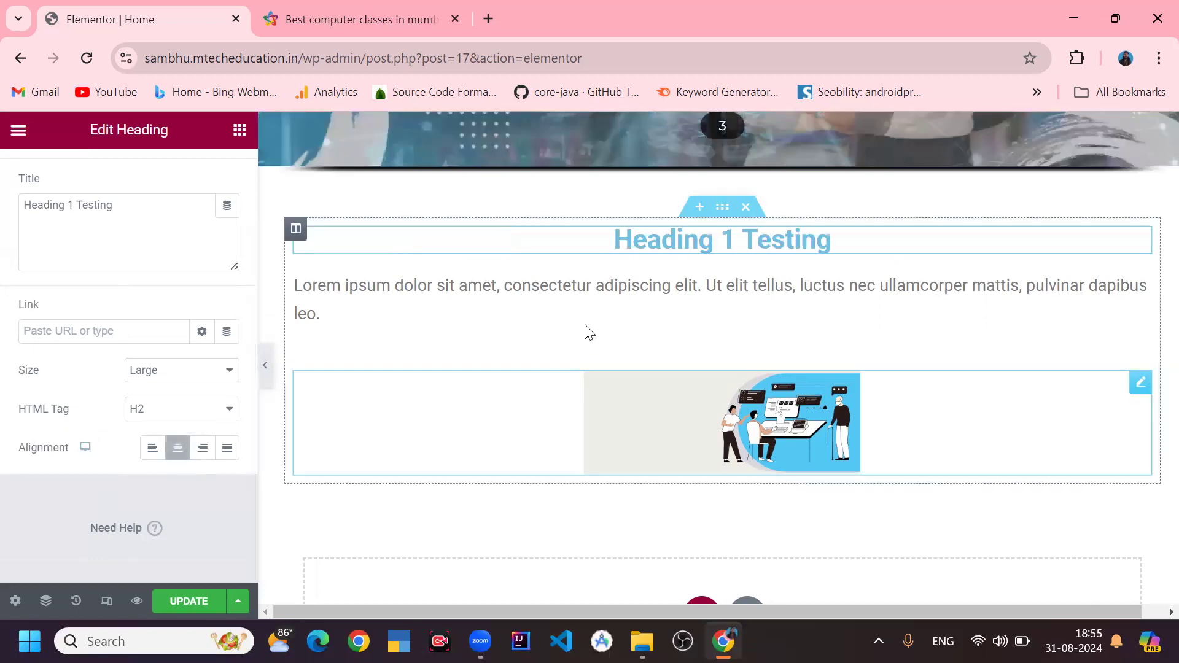
click(203, 458)
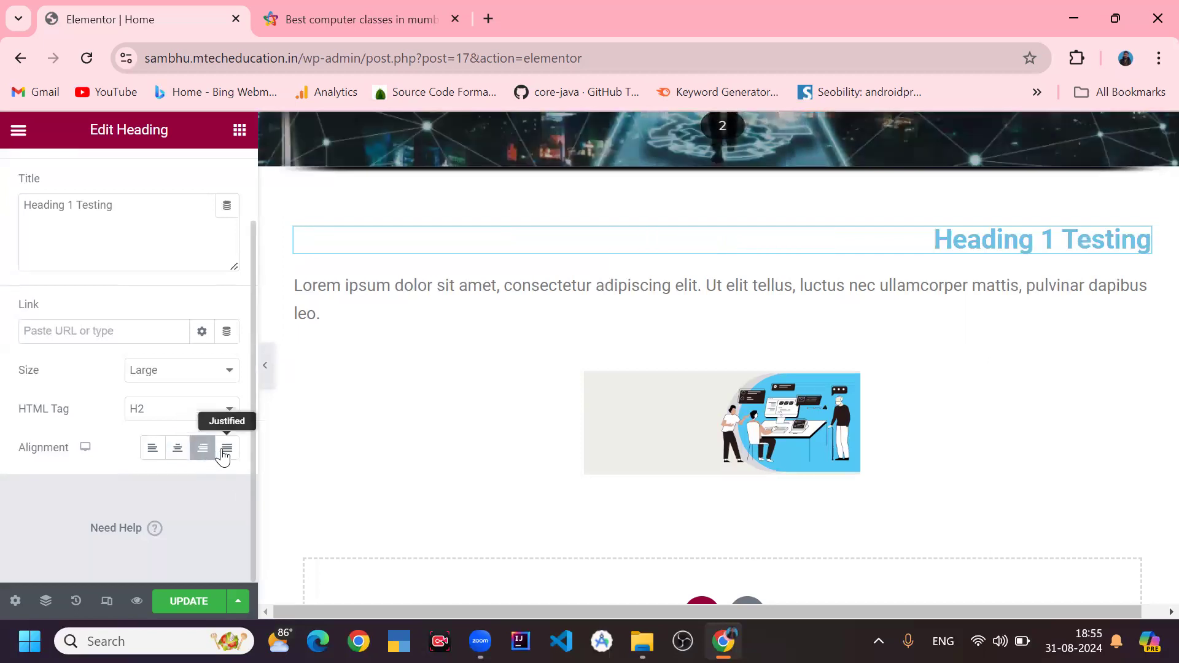
click(224, 452)
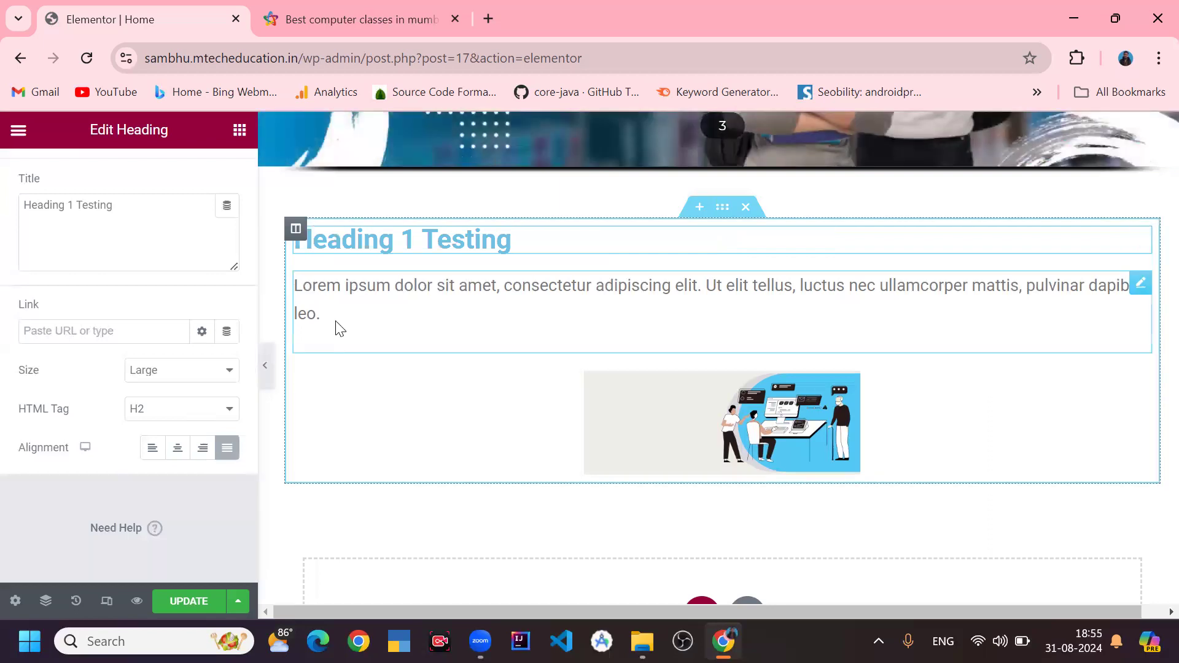
click(153, 456)
- Set the heading's text color to pink #FF00AB in the style color picker
scroll(157, 461, up, 2)
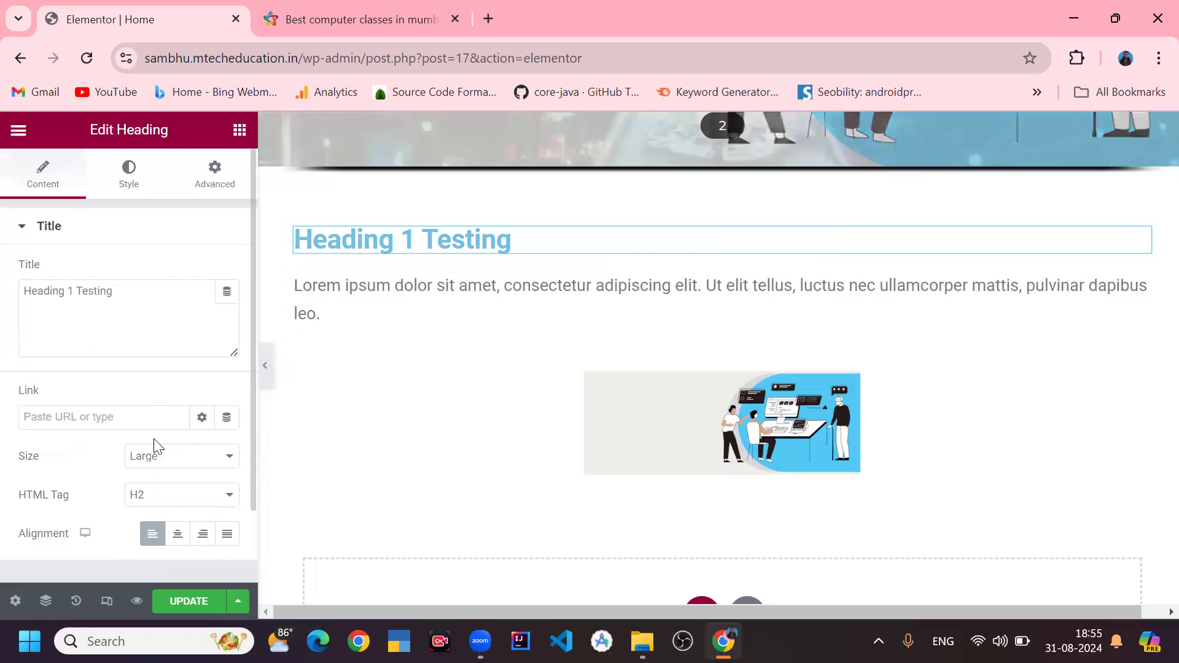
scroll(157, 437, down, 2)
scroll(157, 437, up, 2)
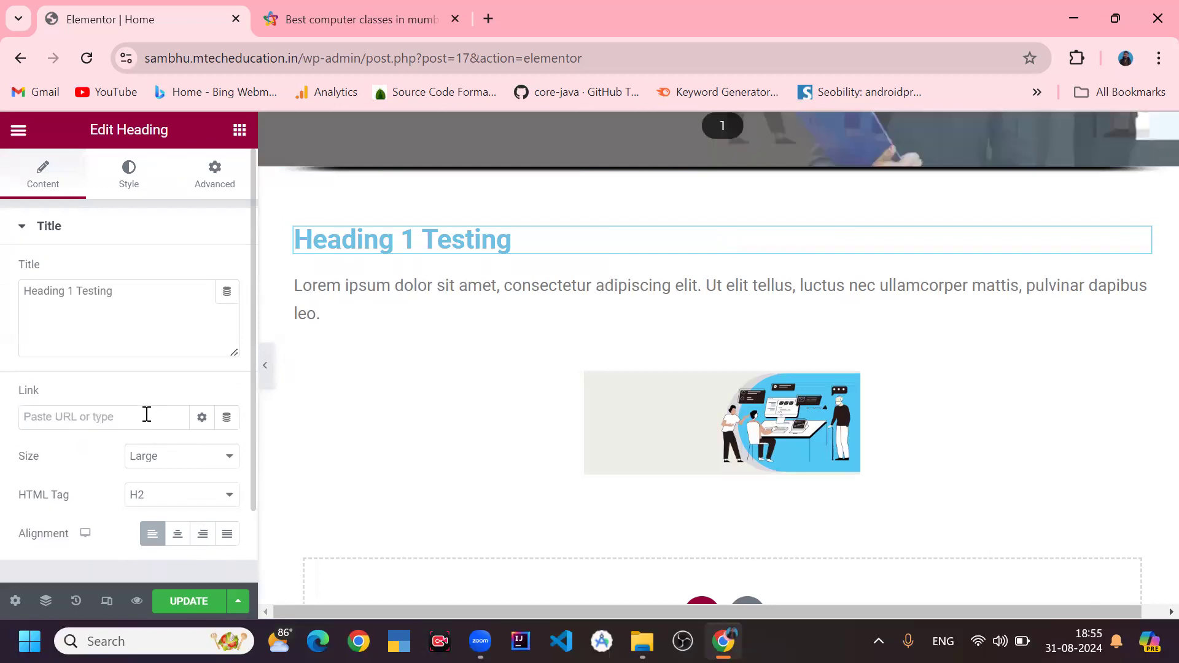
click(131, 181)
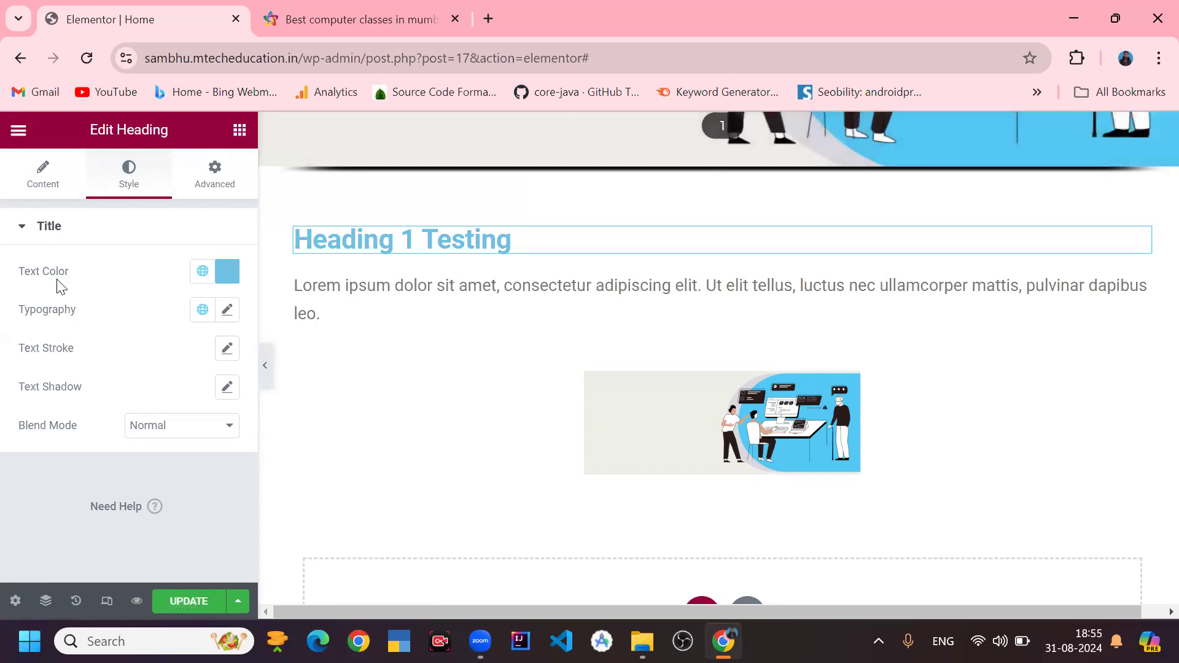
click(226, 273)
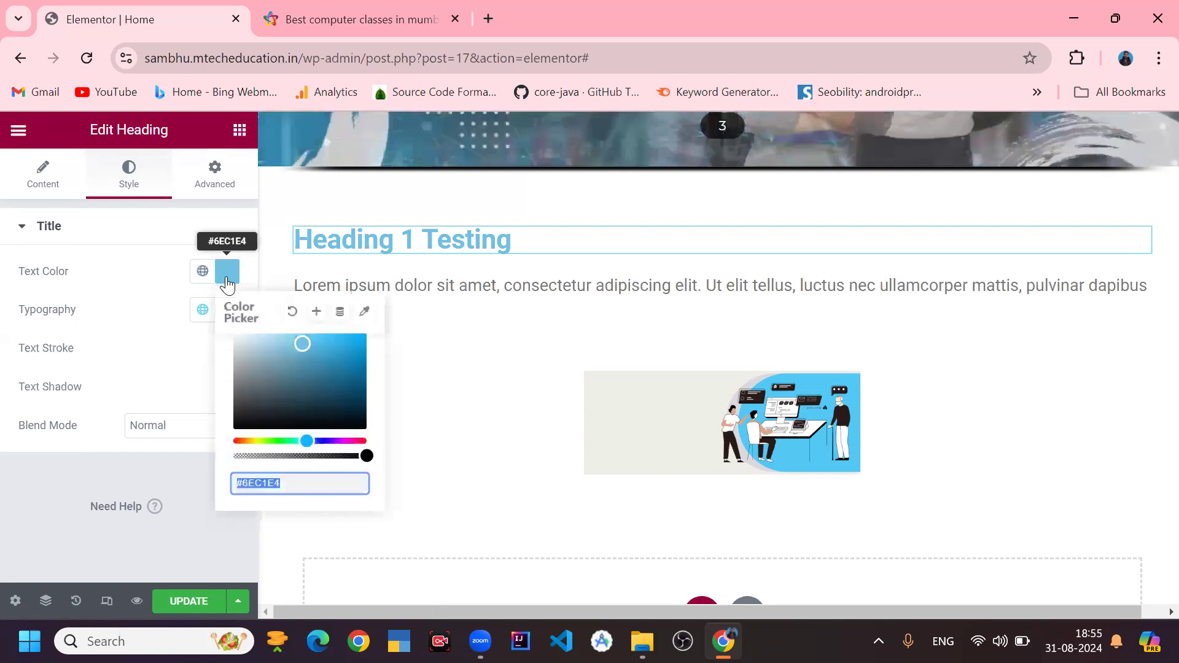
drag(337, 352, 378, 453)
mouse_move(305, 413)
mouse_down()
mouse_move(232, 414)
mouse_move(242, 316)
mouse_move(255, 351)
mouse_move(283, 361)
mouse_move(334, 355)
mouse_move(367, 330)
mouse_up()
click(364, 391)
click(352, 440)
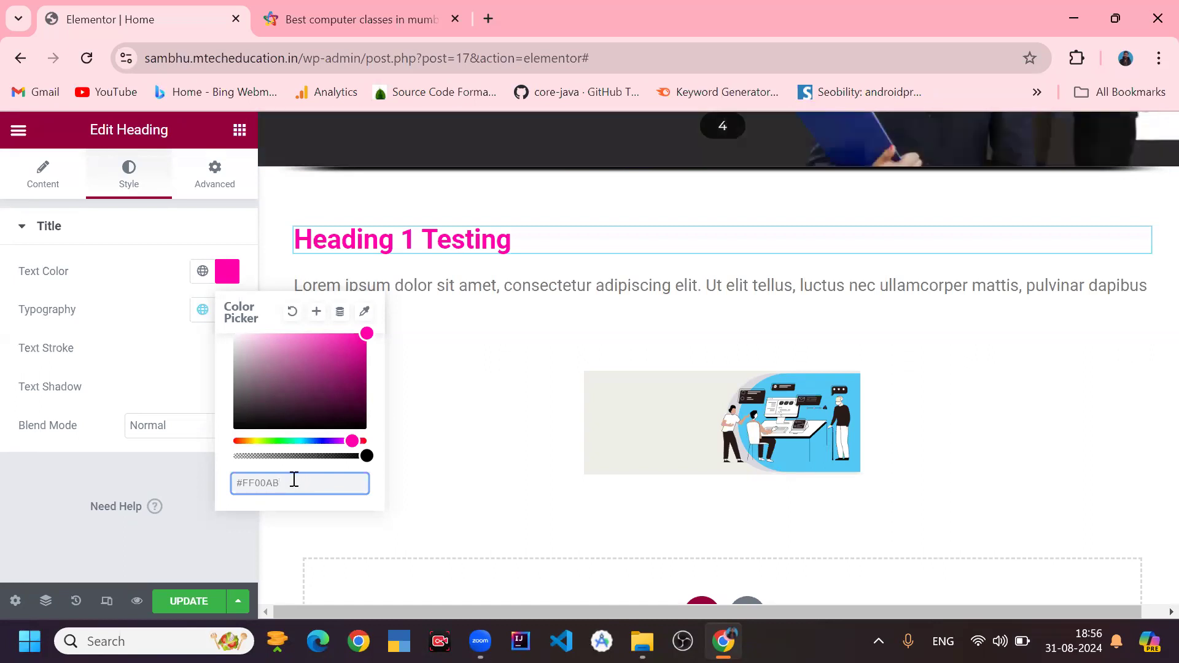
drag(294, 481, 239, 481)
click(278, 485)
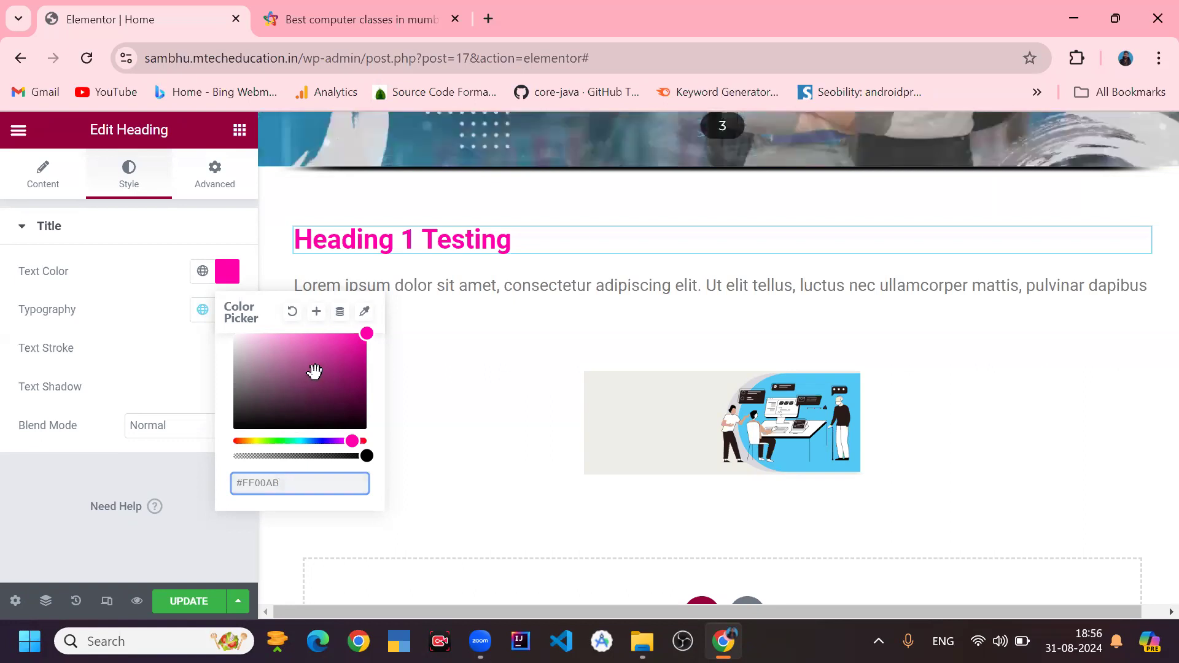
- Save the color as a new global color named pink and open the global colors list
click(317, 313)
drag(584, 369, 442, 389)
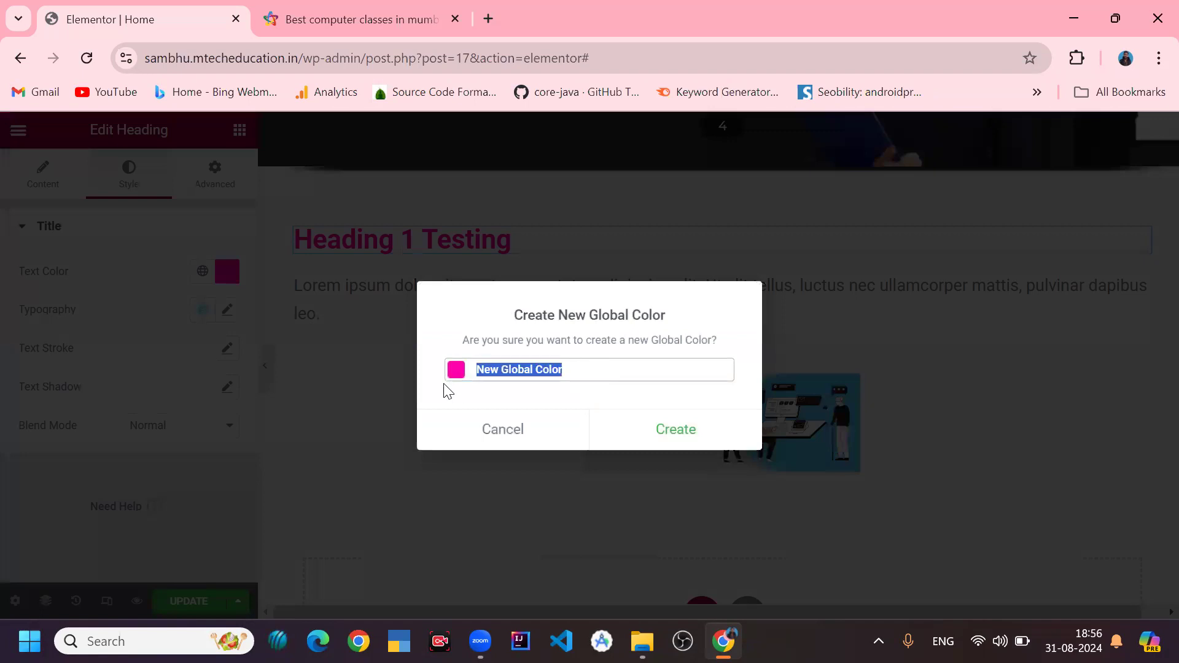
text(pimk)
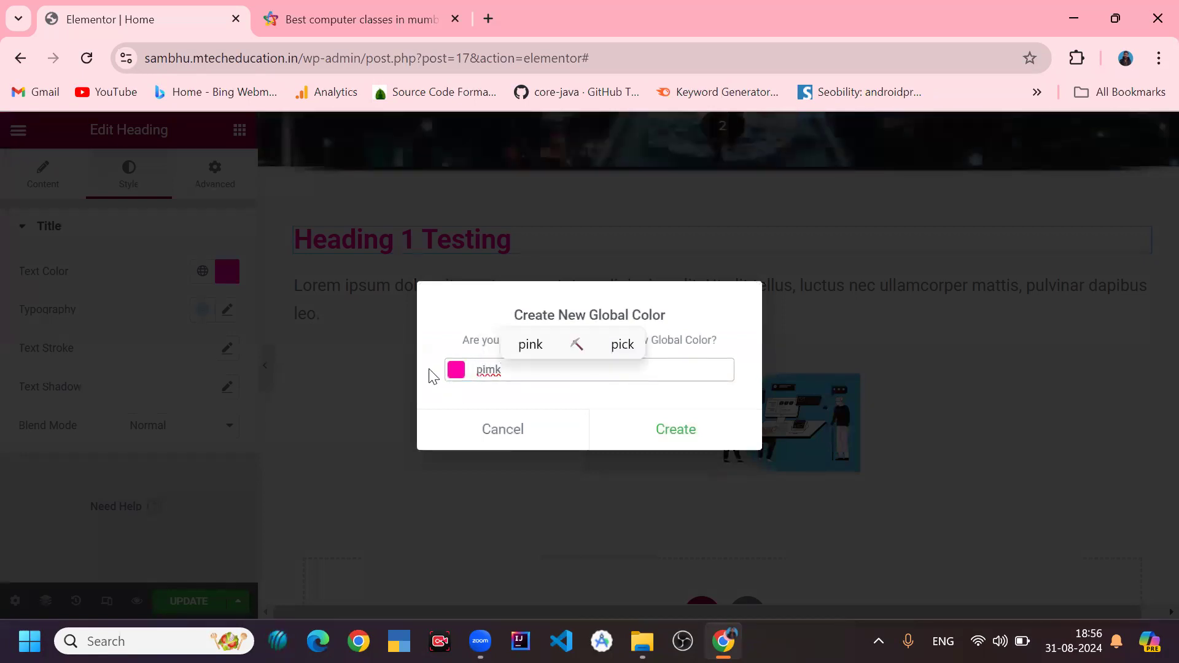
click(529, 349)
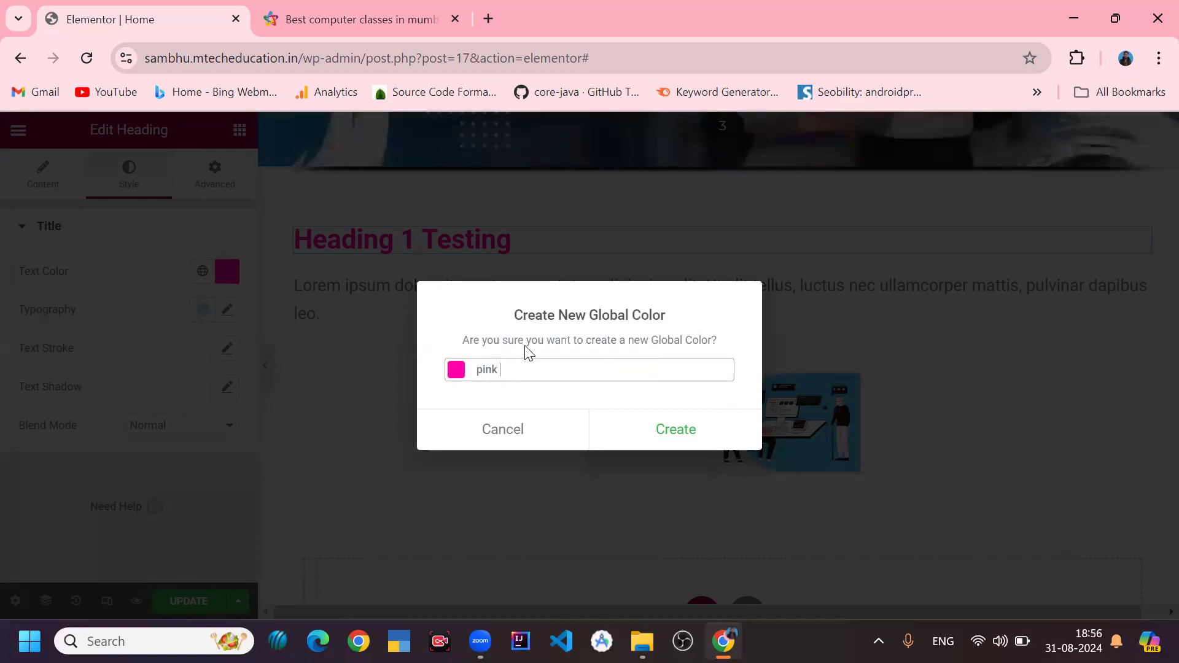
click(622, 431)
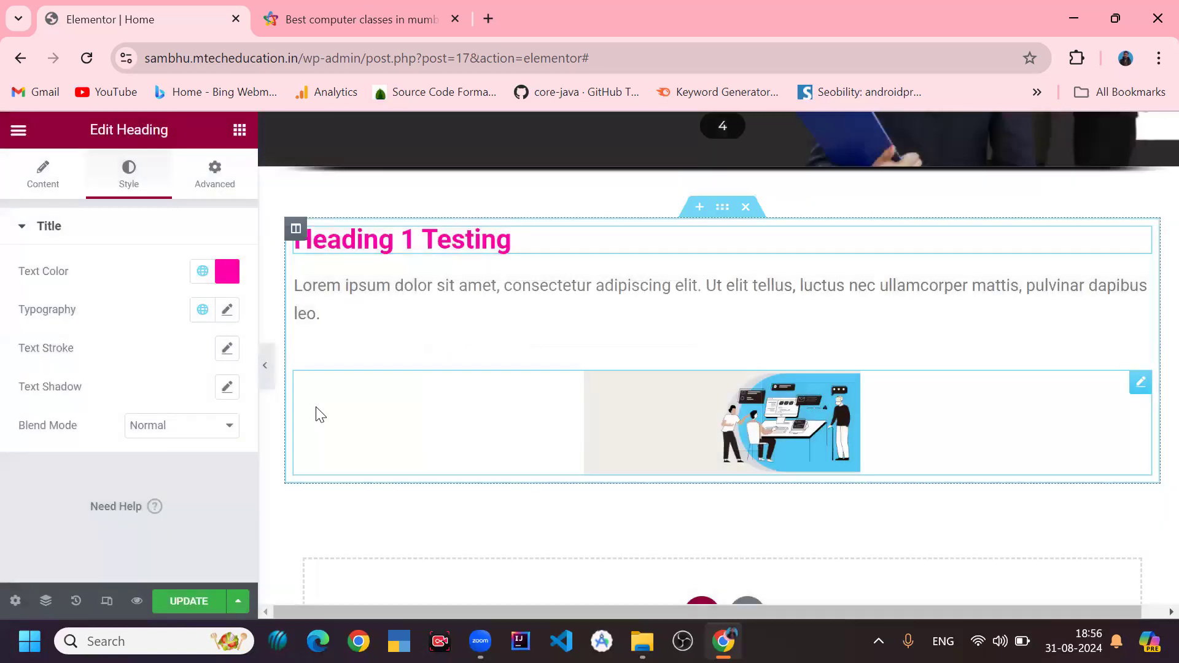
click(202, 272)
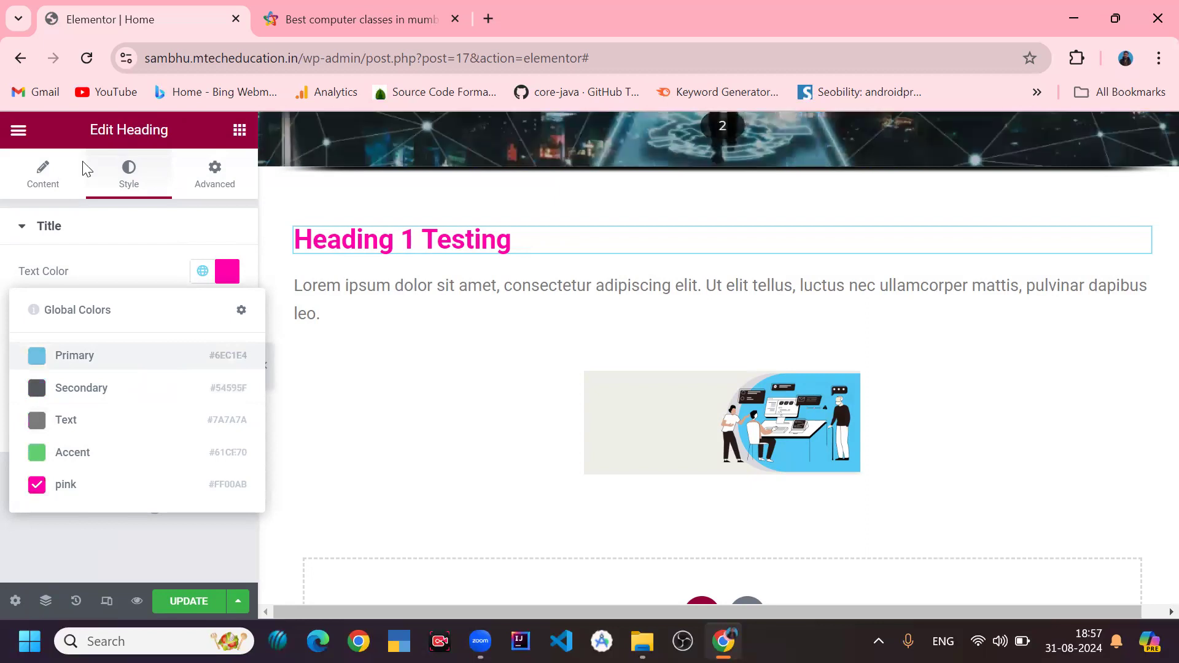
- Add a new Heading widget into the section below the paragraph text
click(525, 302)
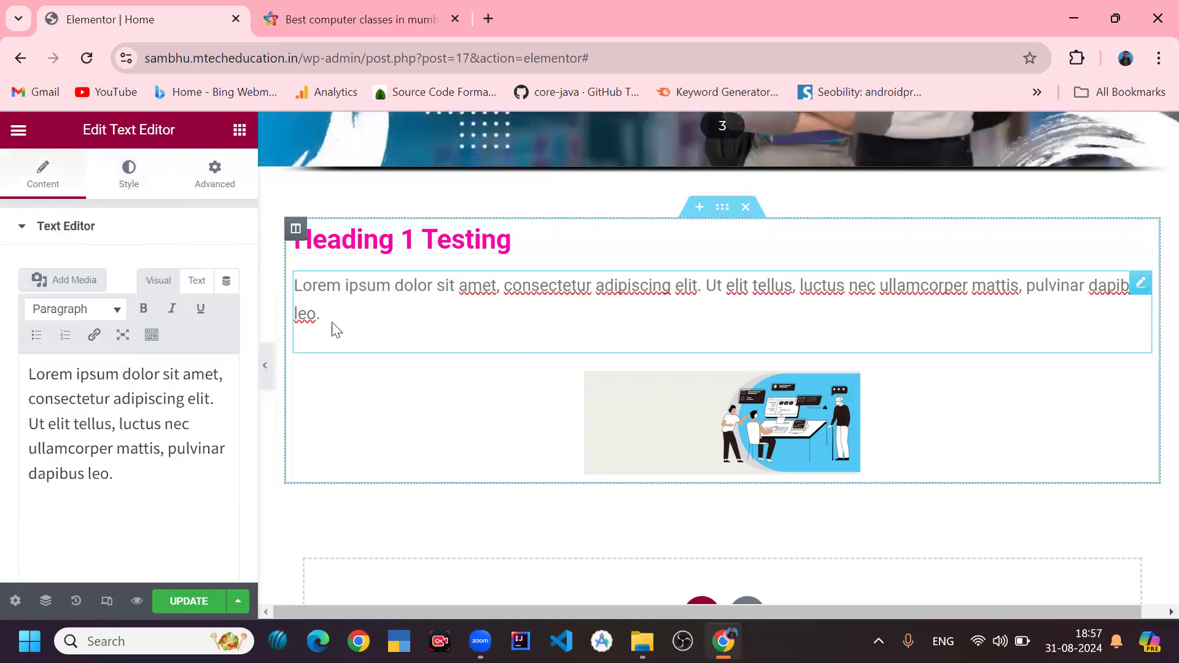
click(240, 128)
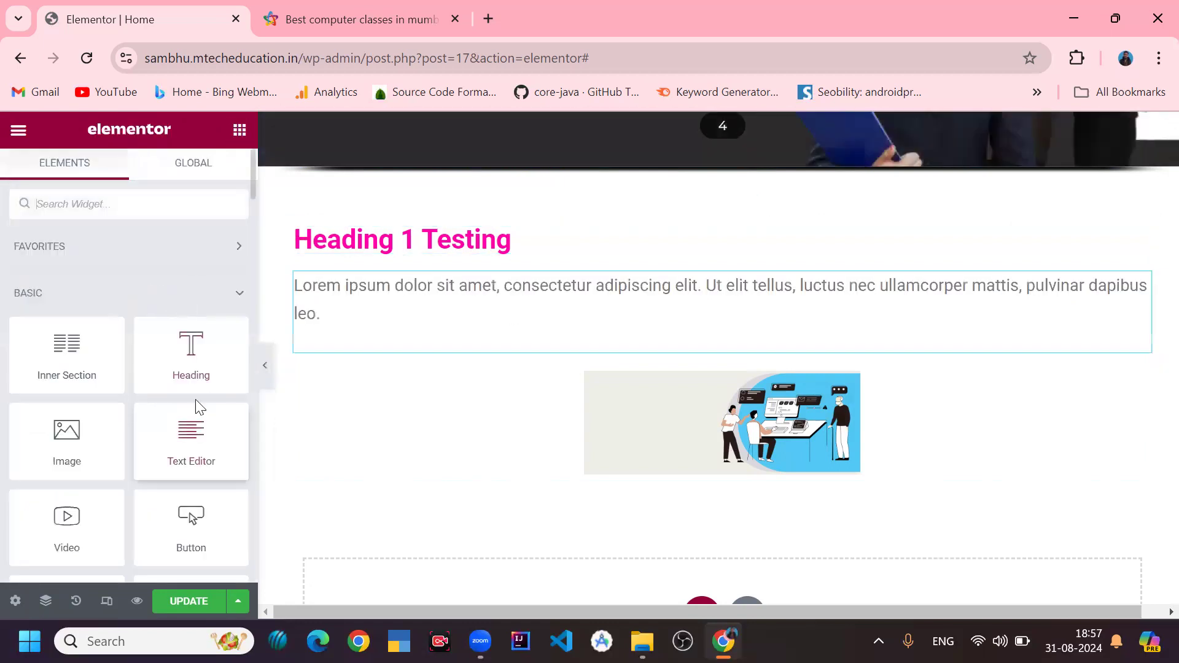
drag(197, 362, 409, 354)
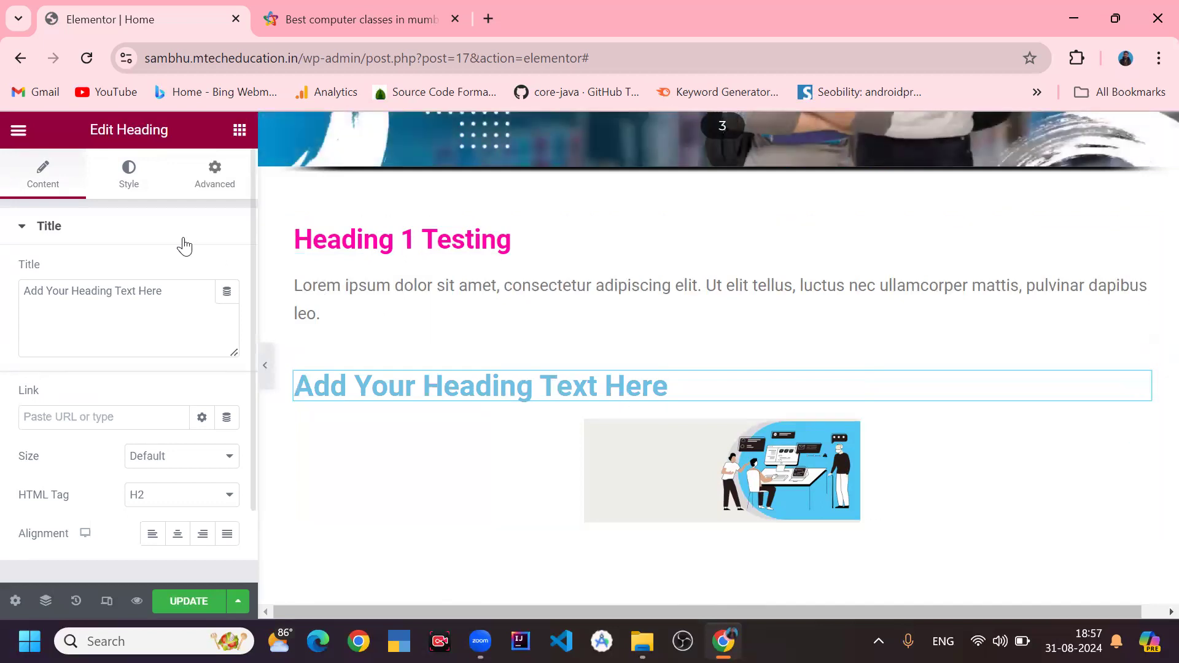
- Color the new heading with a custom pink from the picker, then apply the global pink color
click(129, 188)
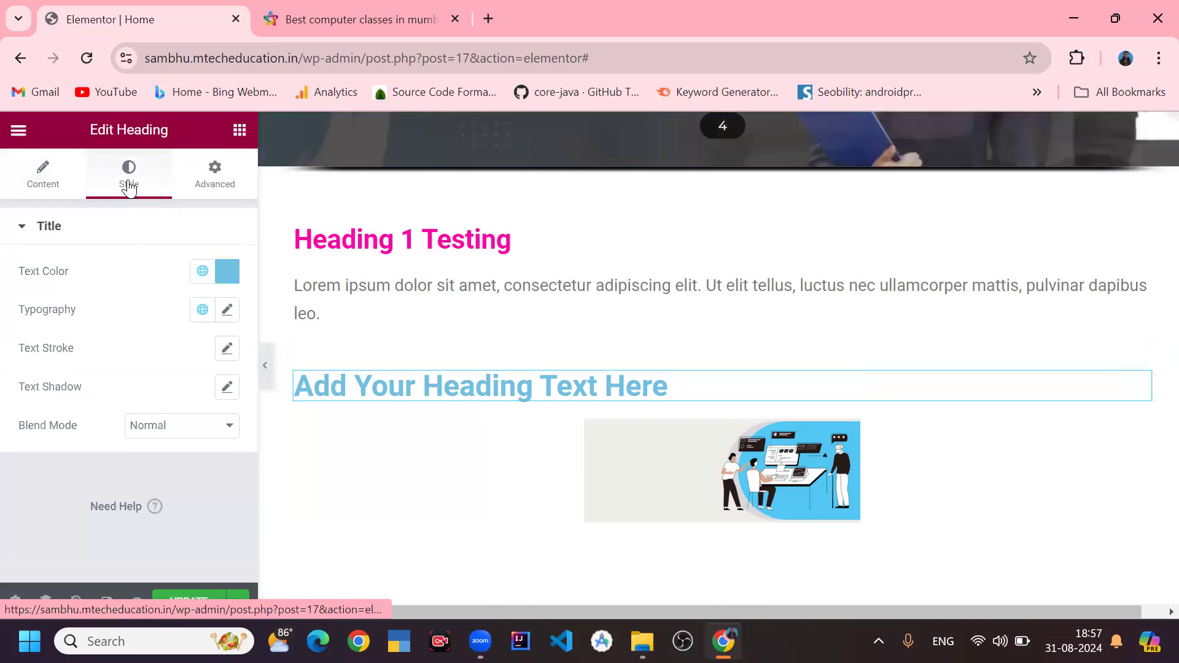
click(227, 277)
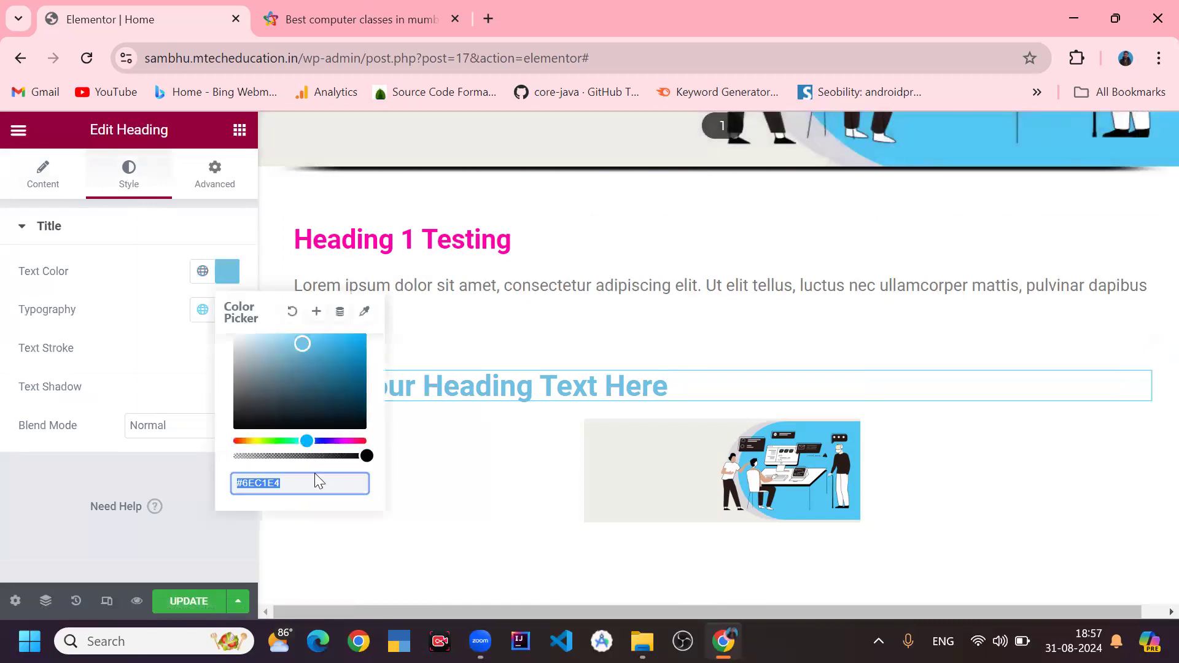
click(349, 441)
click(340, 376)
drag(339, 376, 378, 321)
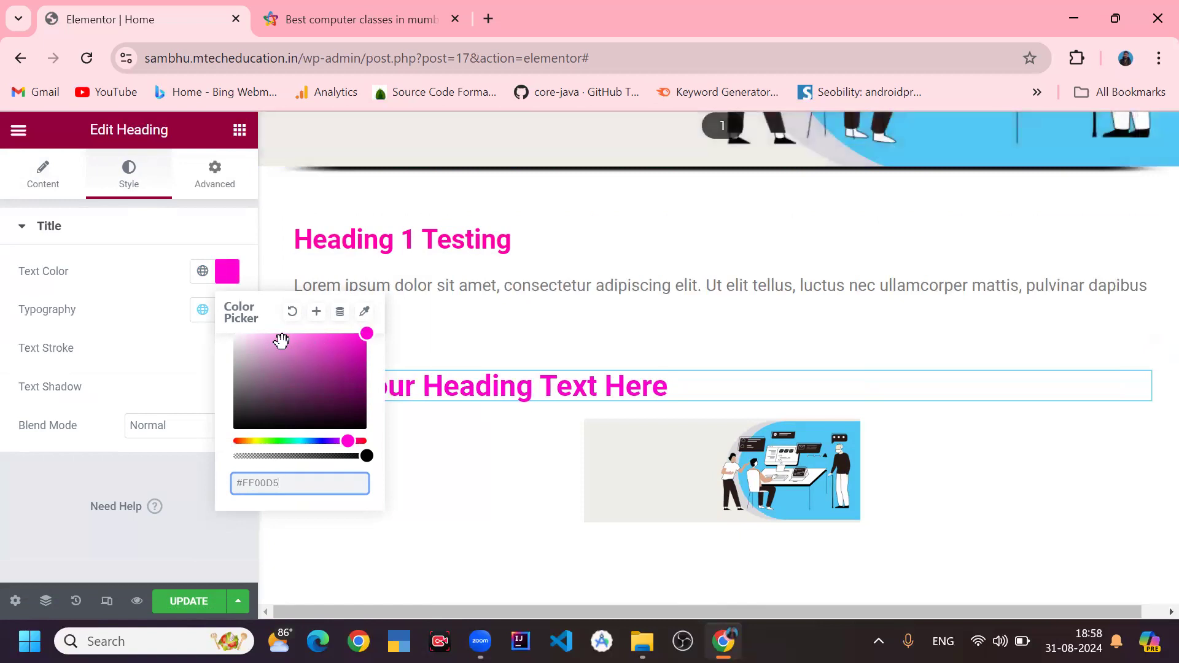
click(202, 275)
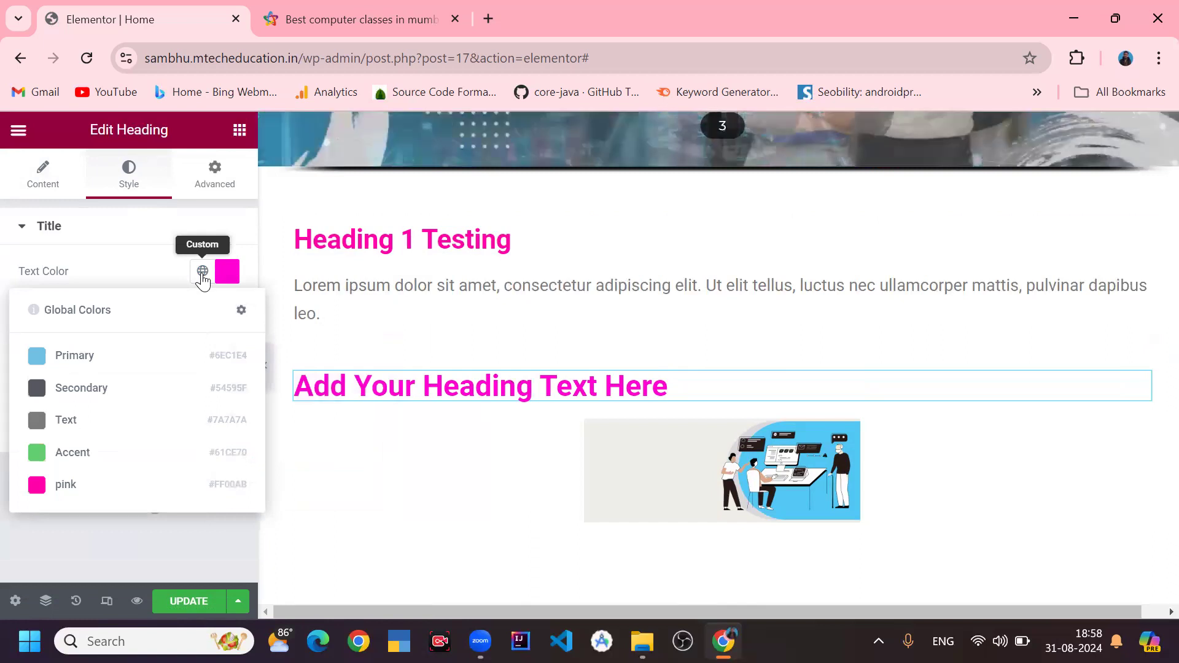
click(202, 278)
click(203, 277)
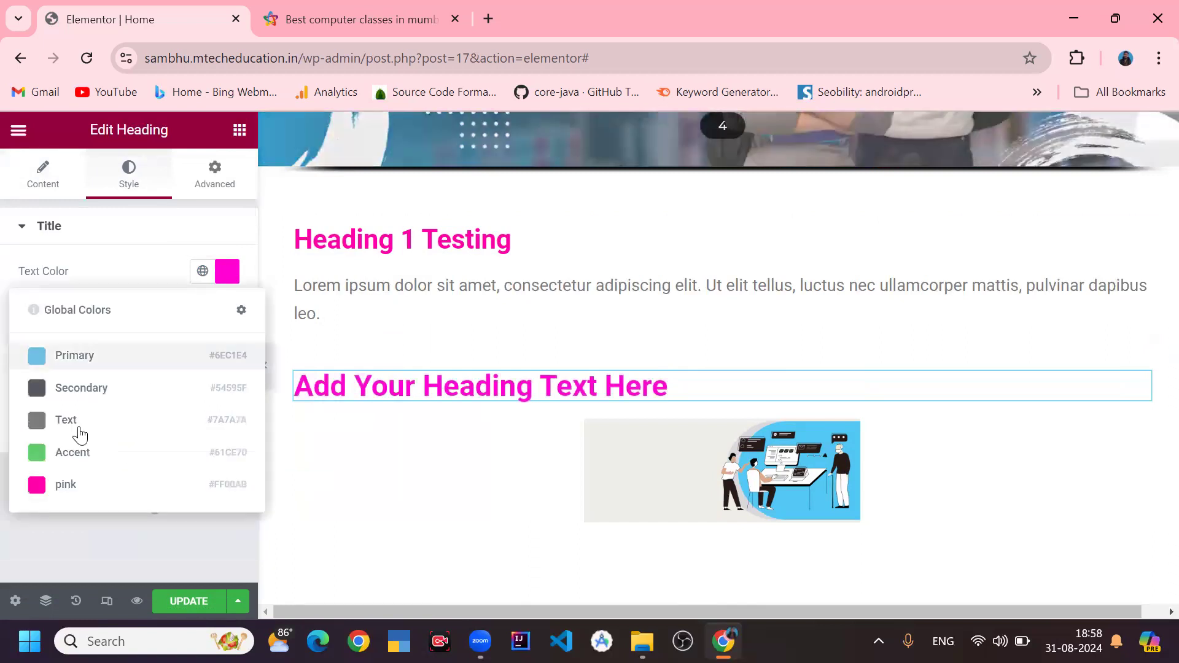
click(112, 482)
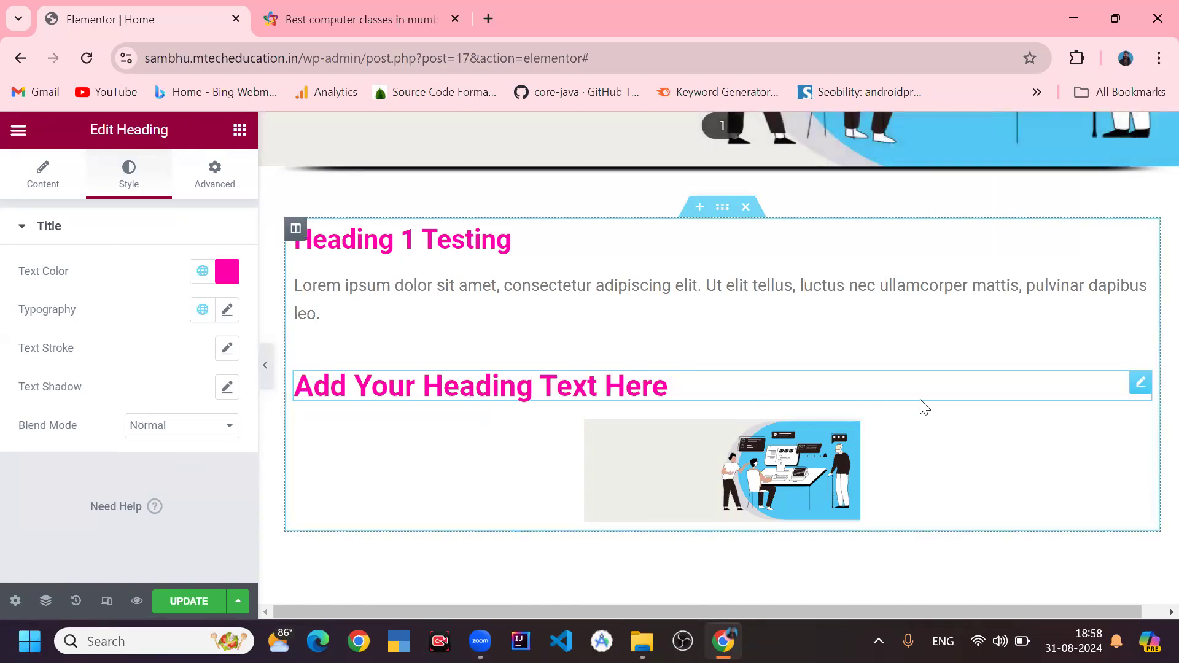
- Delete the newly added heading widget
right_click(1134, 388)
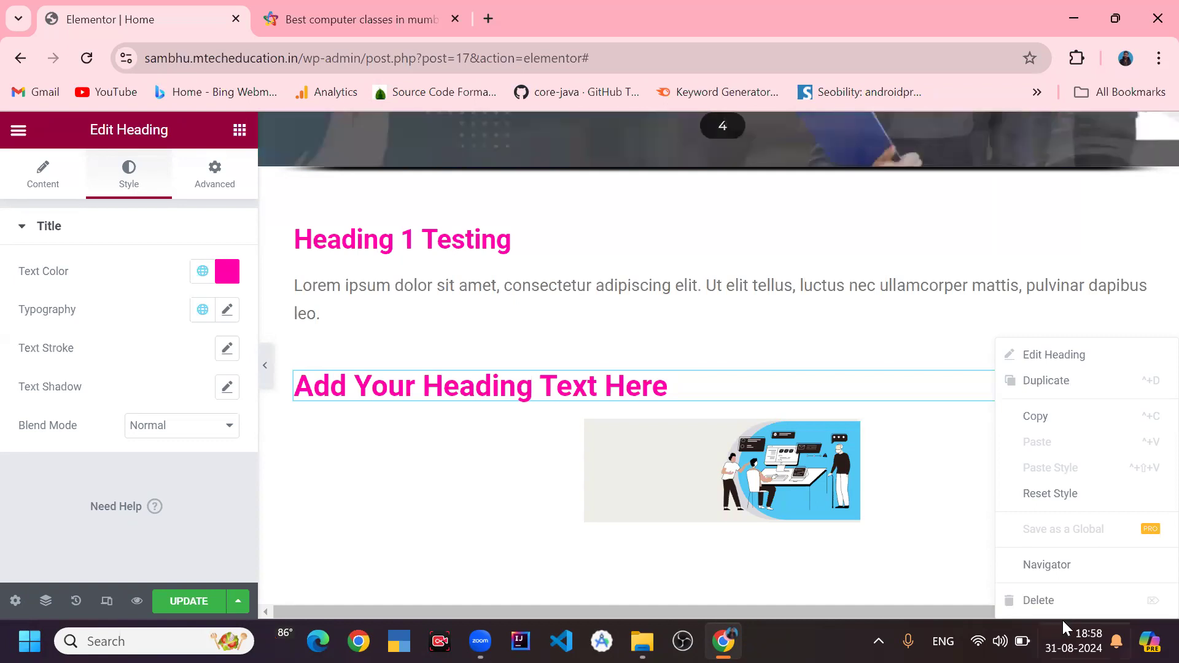
click(1060, 590)
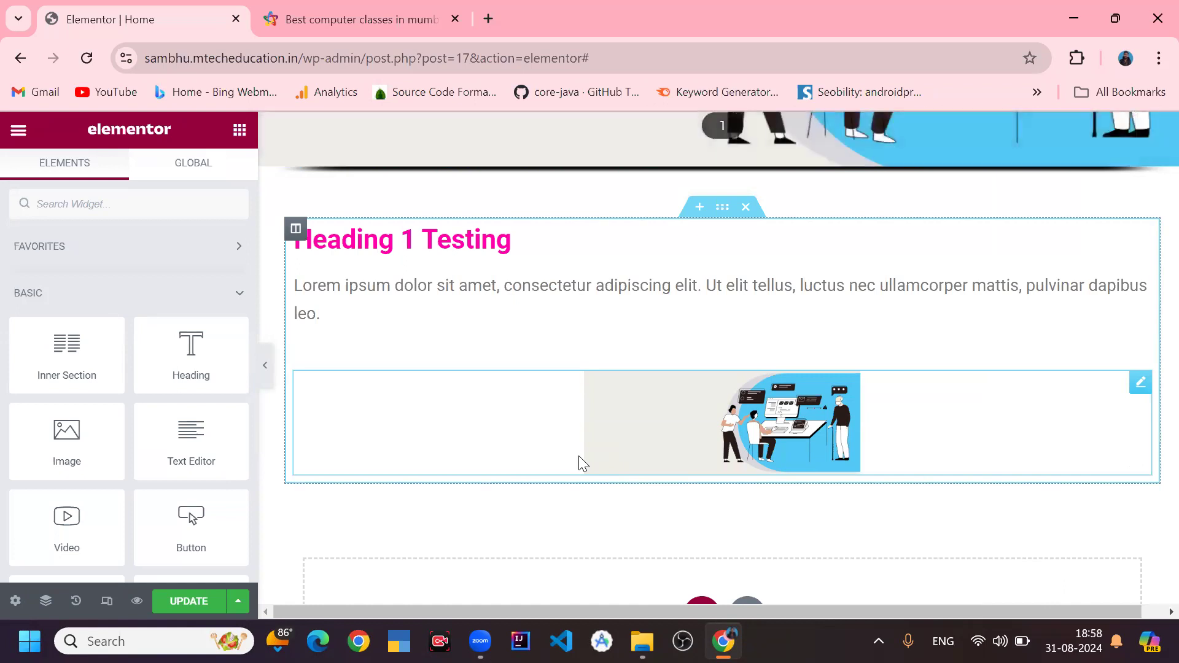
- Set the original heading's typography font family to Ruda, after trying Rubik Mono One and Rubik Beastly
click(445, 241)
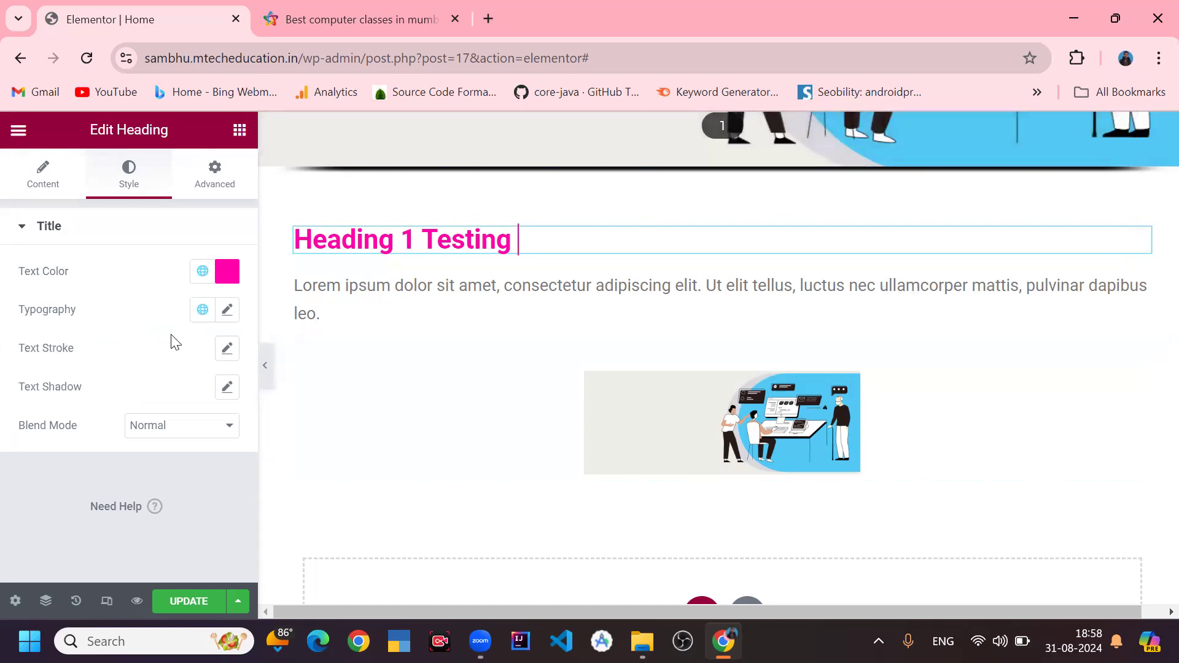
click(227, 310)
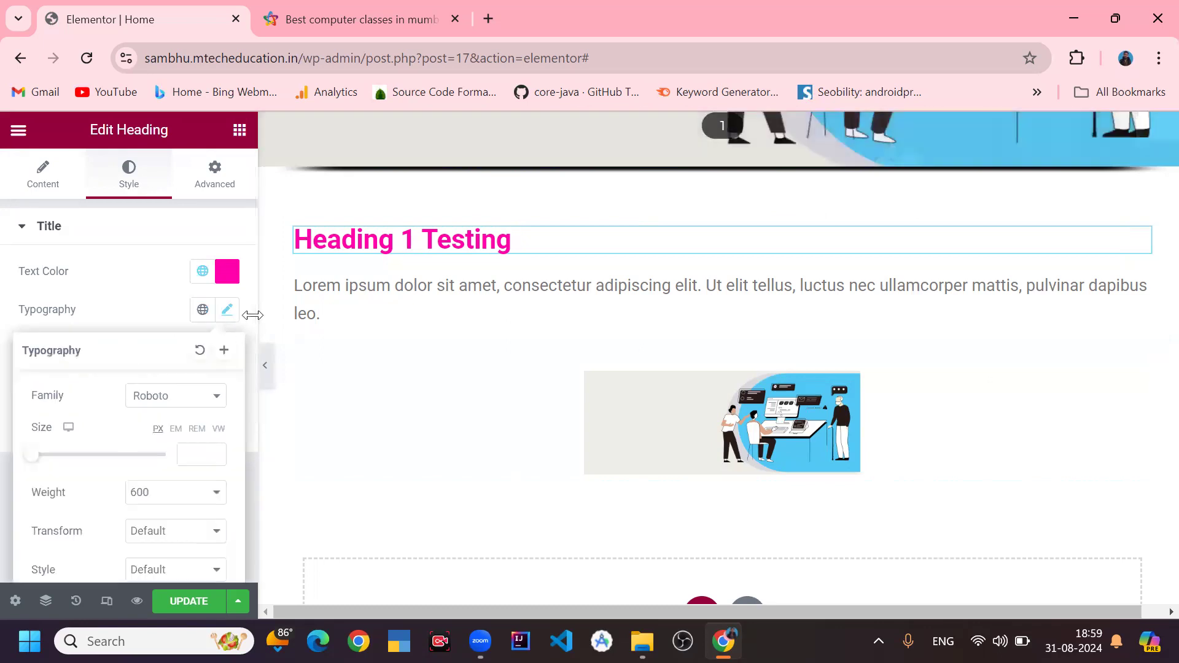
drag(250, 318, 246, 396)
click(246, 396)
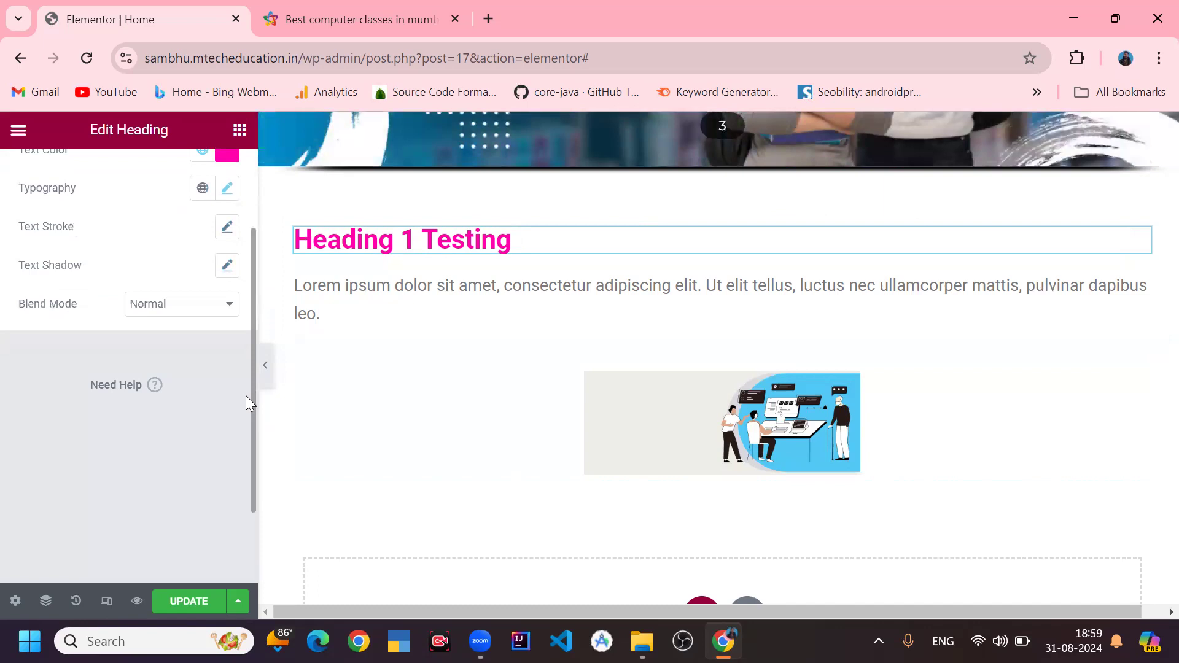
click(226, 189)
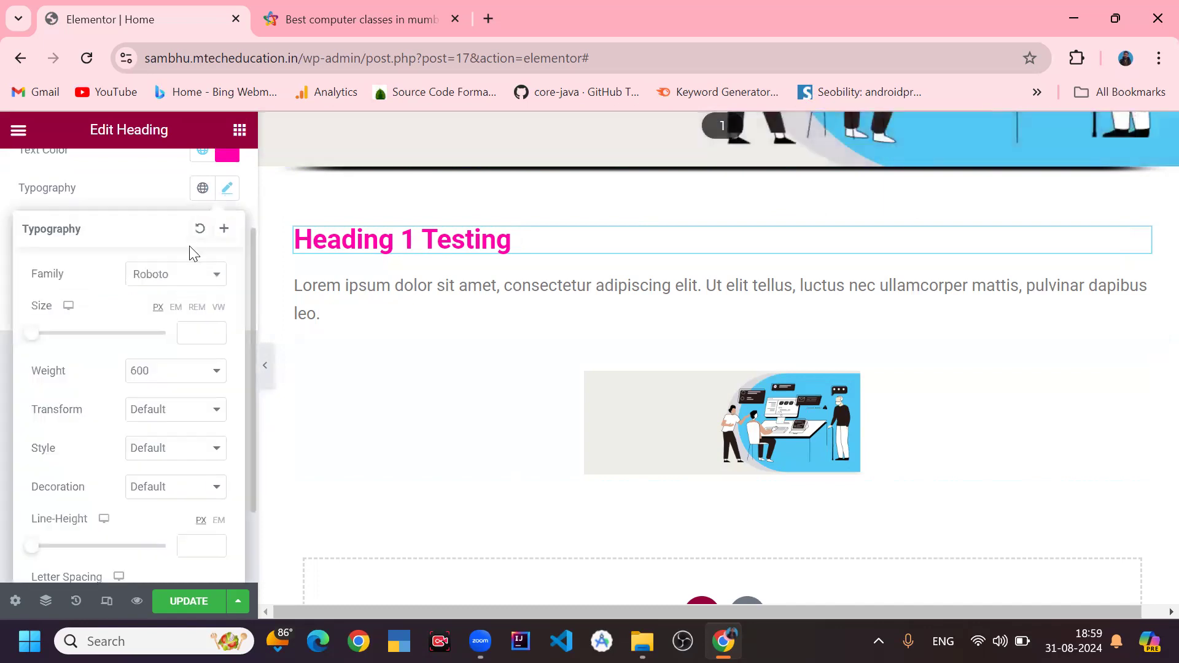
click(191, 277)
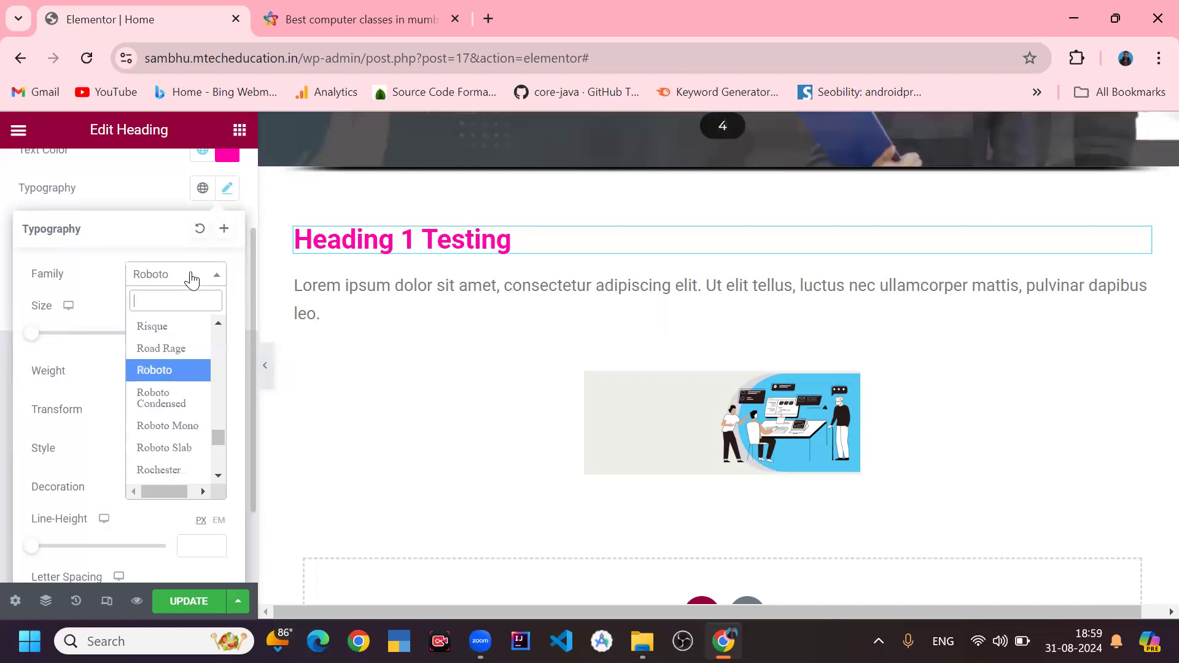
scroll(166, 403, down, 5)
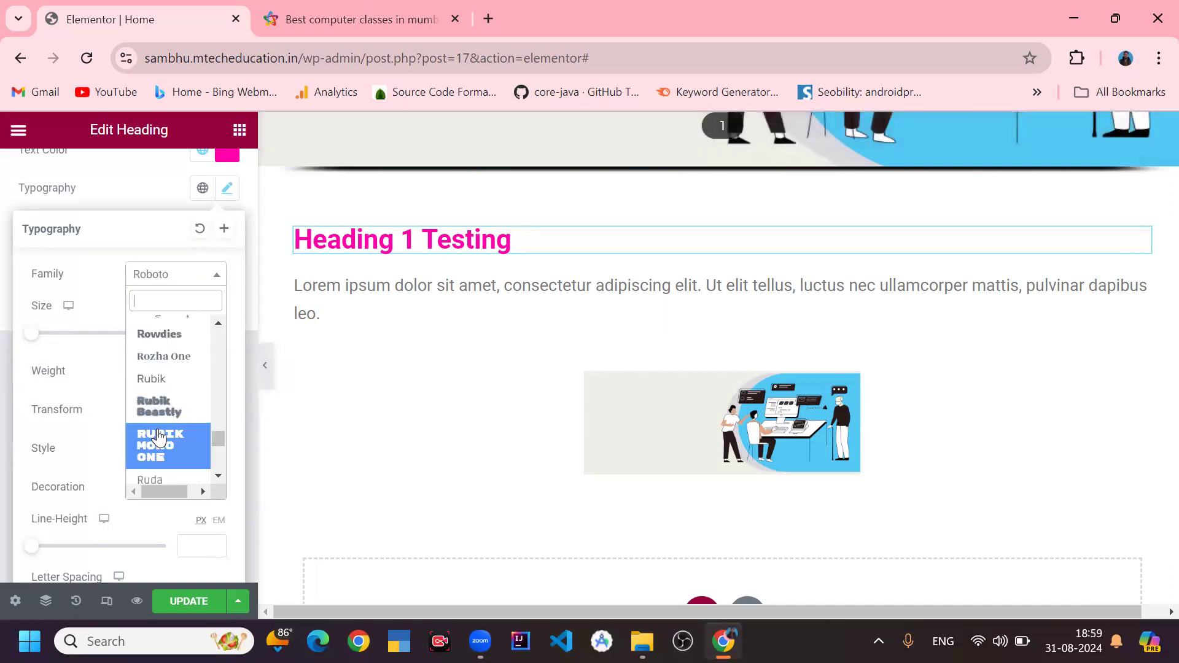
click(158, 431)
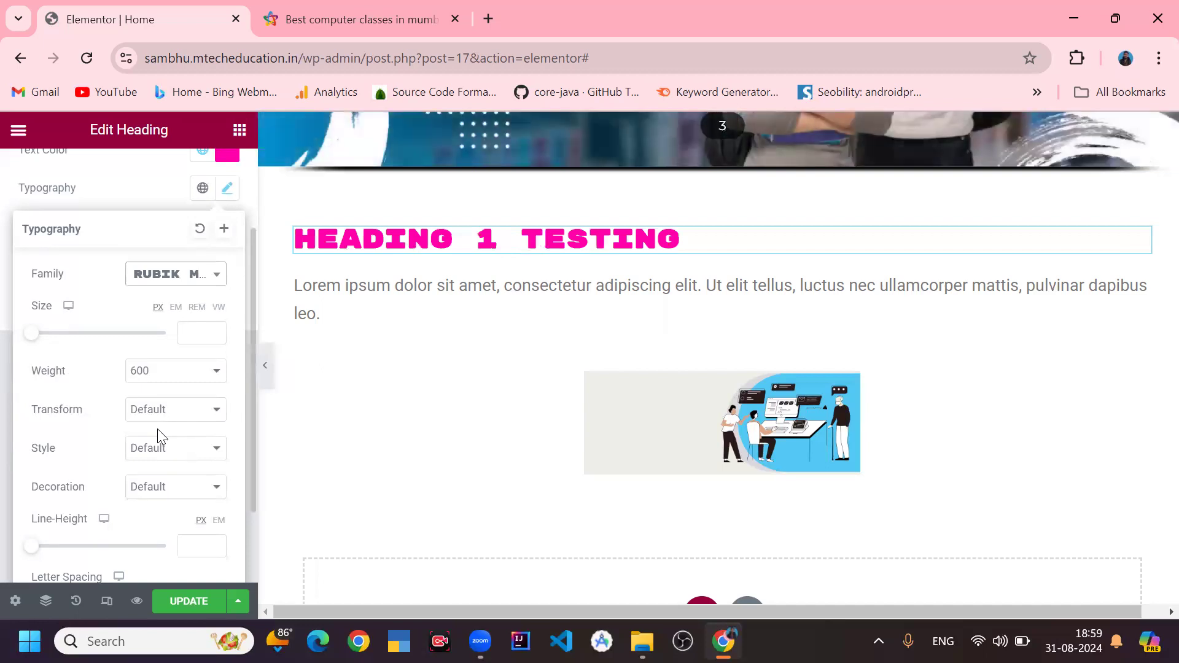
click(182, 286)
click(162, 379)
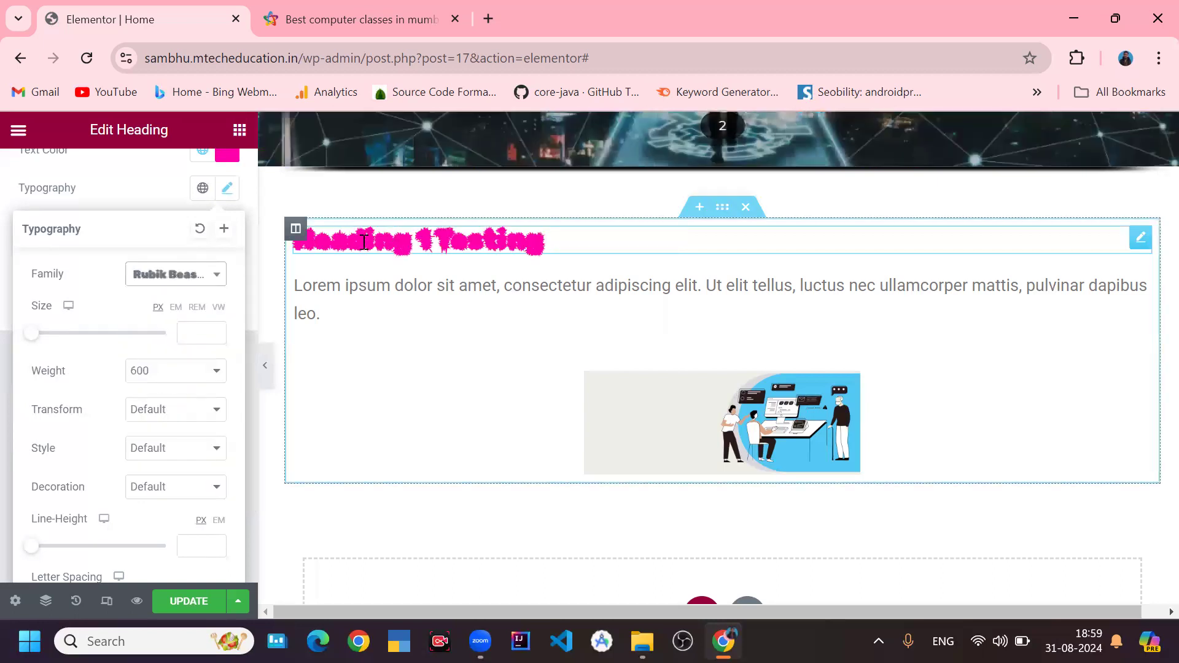
click(166, 273)
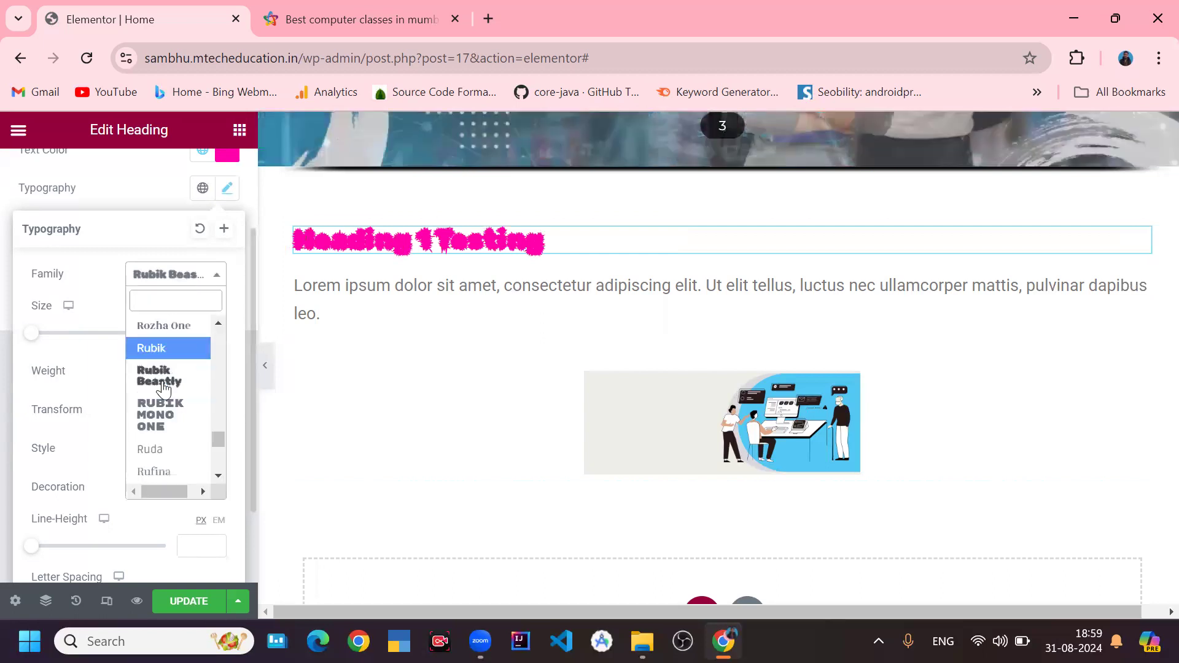
click(163, 448)
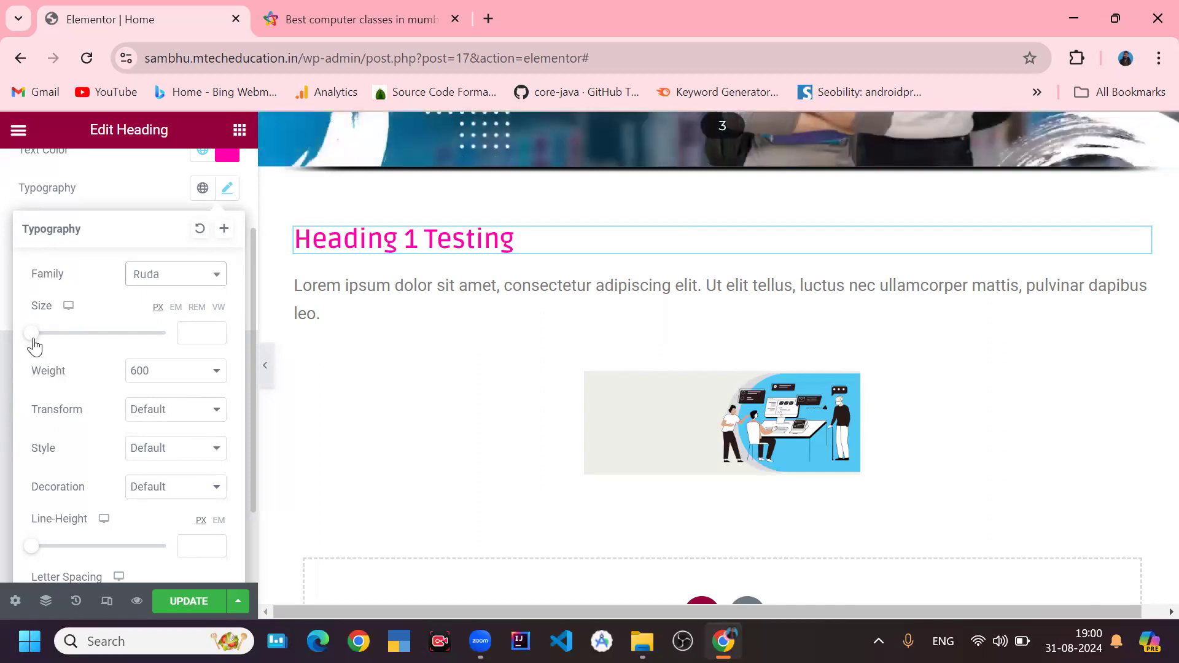
- Set the heading's font size to about 41 px and weight to 400, after trying 100, Bold, 900 and 200
drag(34, 342, 61, 350)
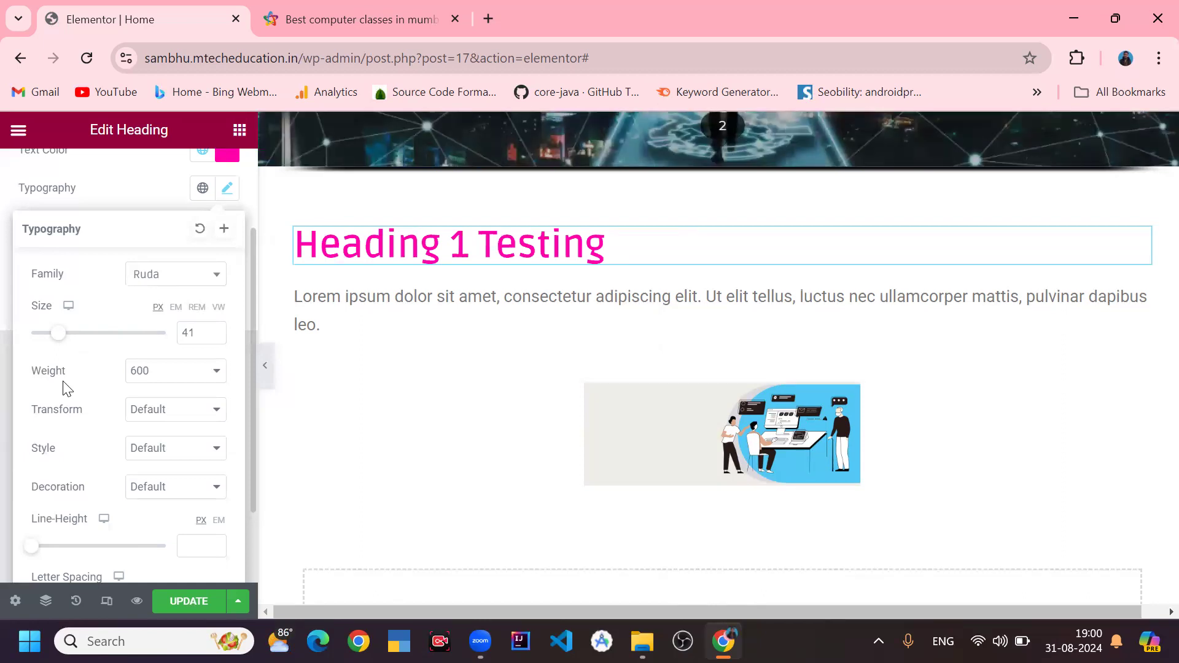
click(180, 380)
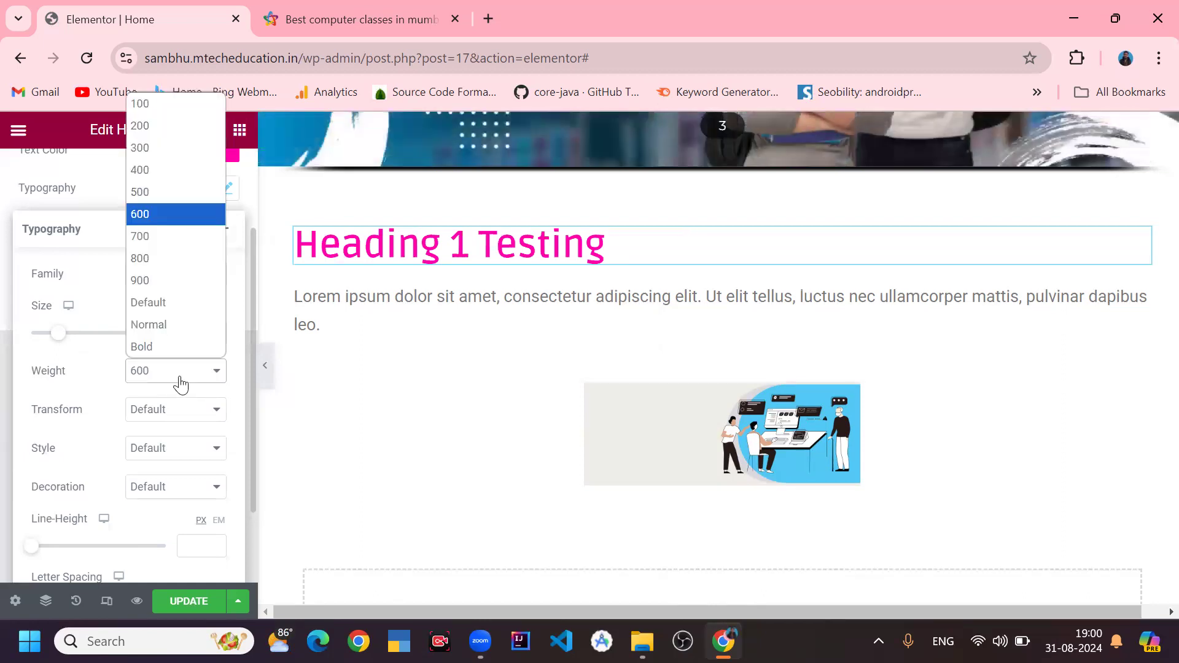
click(159, 109)
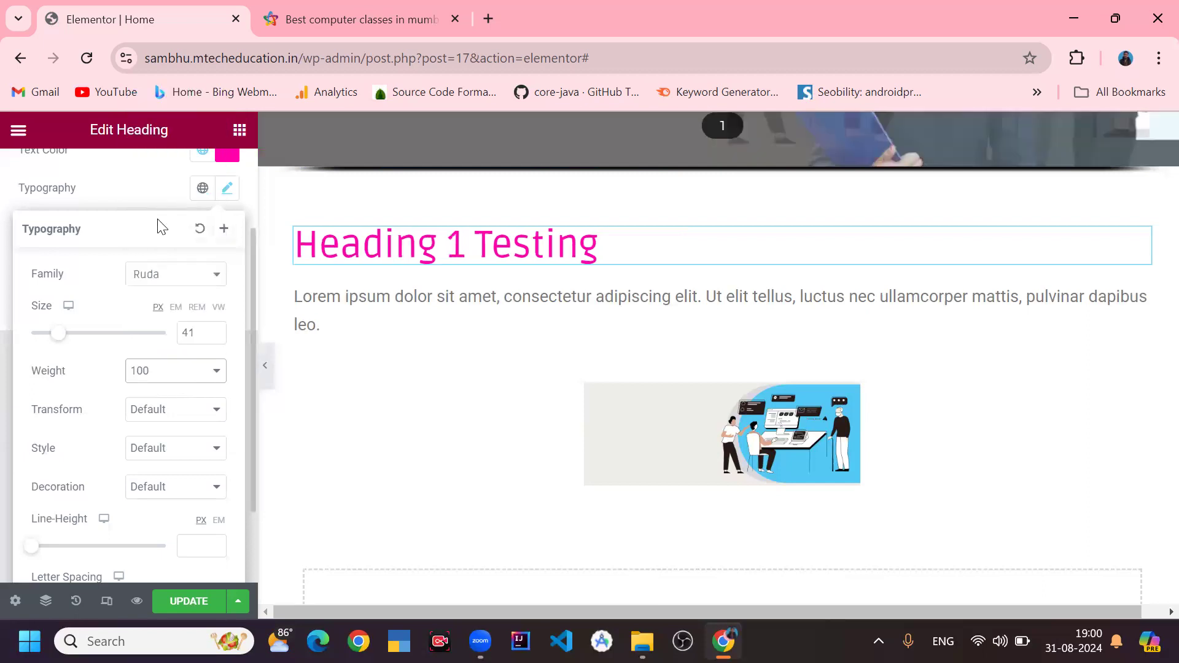
click(169, 372)
click(167, 347)
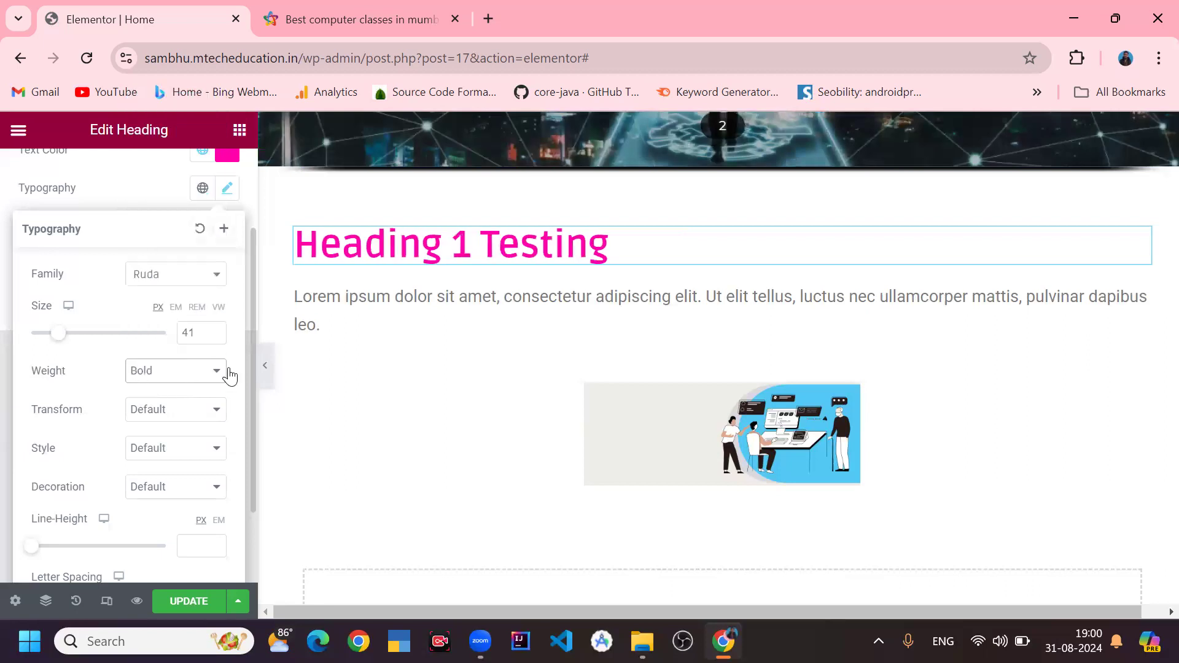
click(193, 376)
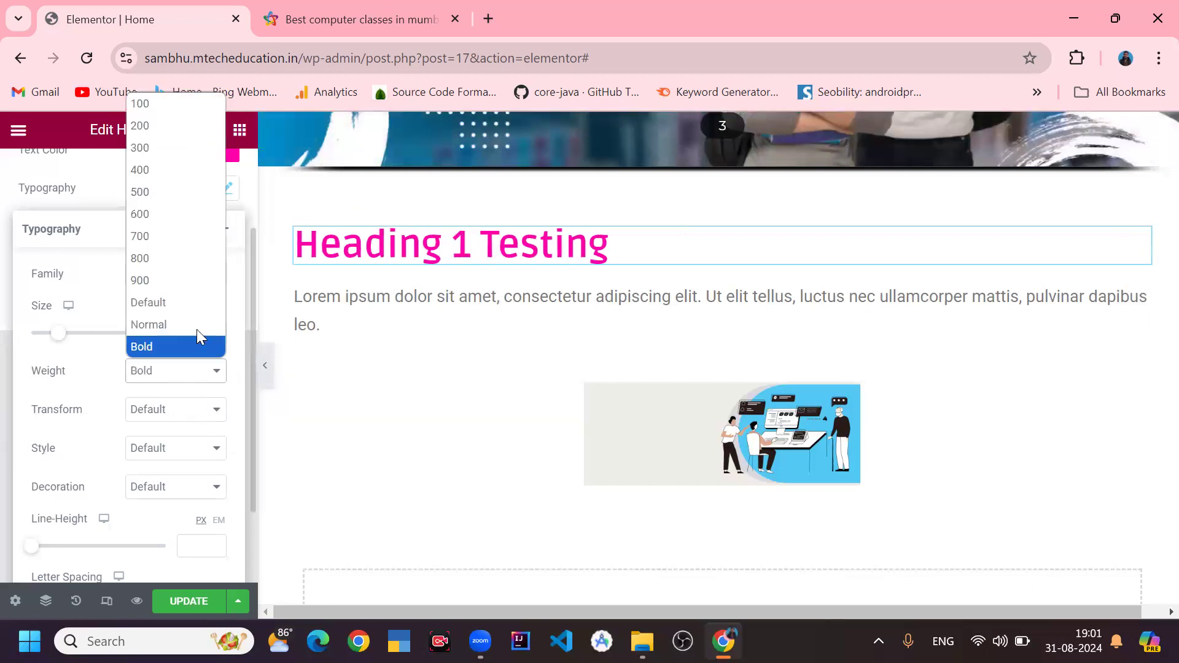
click(163, 281)
click(170, 385)
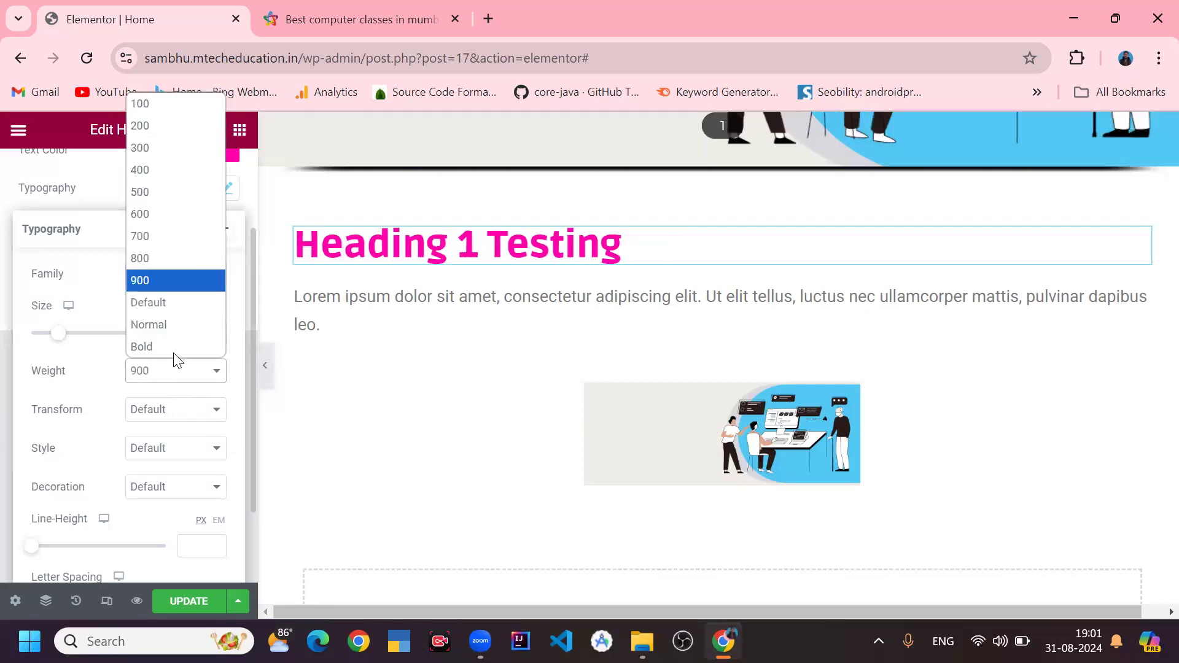
click(144, 128)
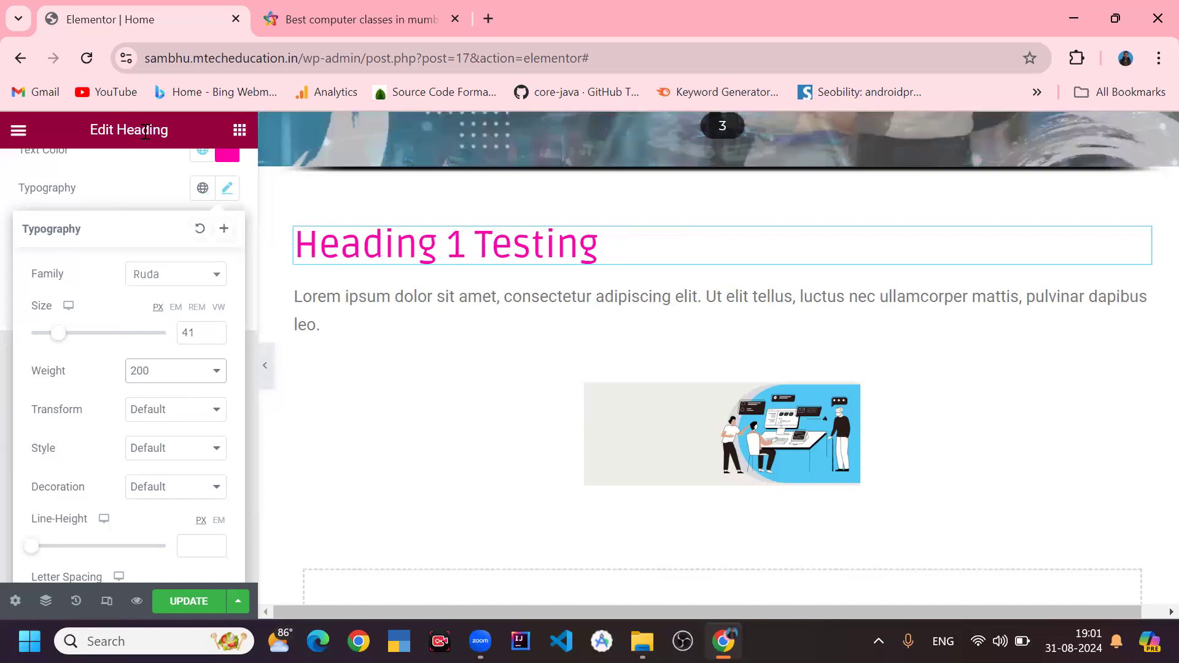
click(153, 379)
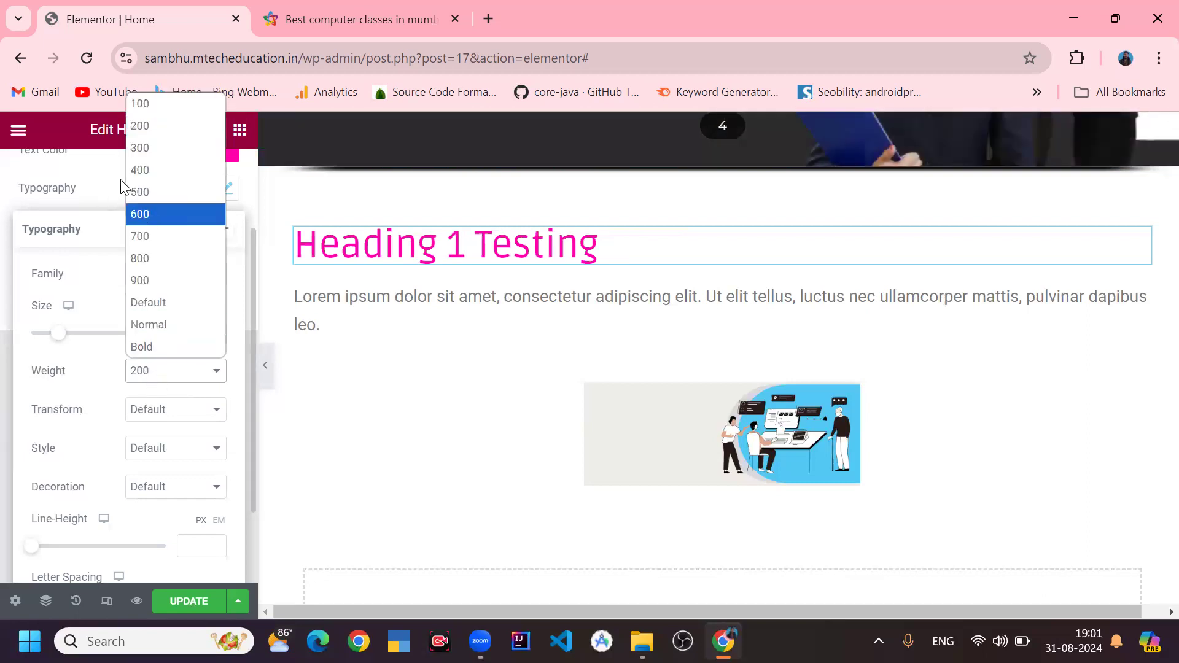
click(156, 170)
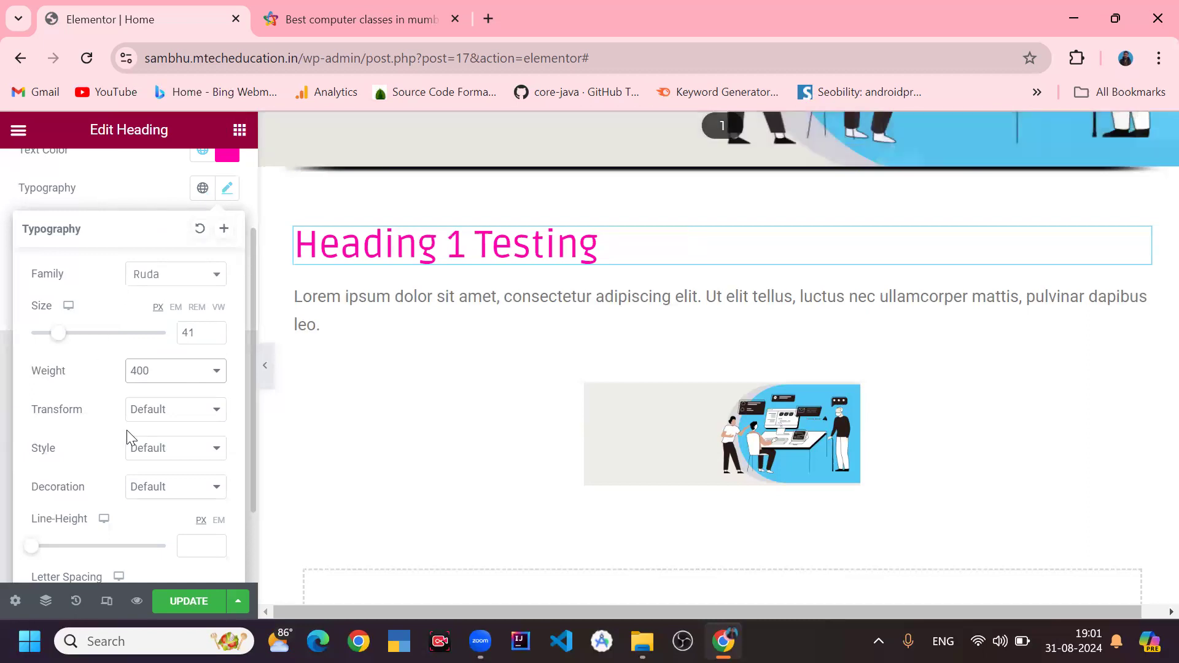
- Set the heading's text transform to Capitalize, after trying Uppercase and Lowercase
click(155, 417)
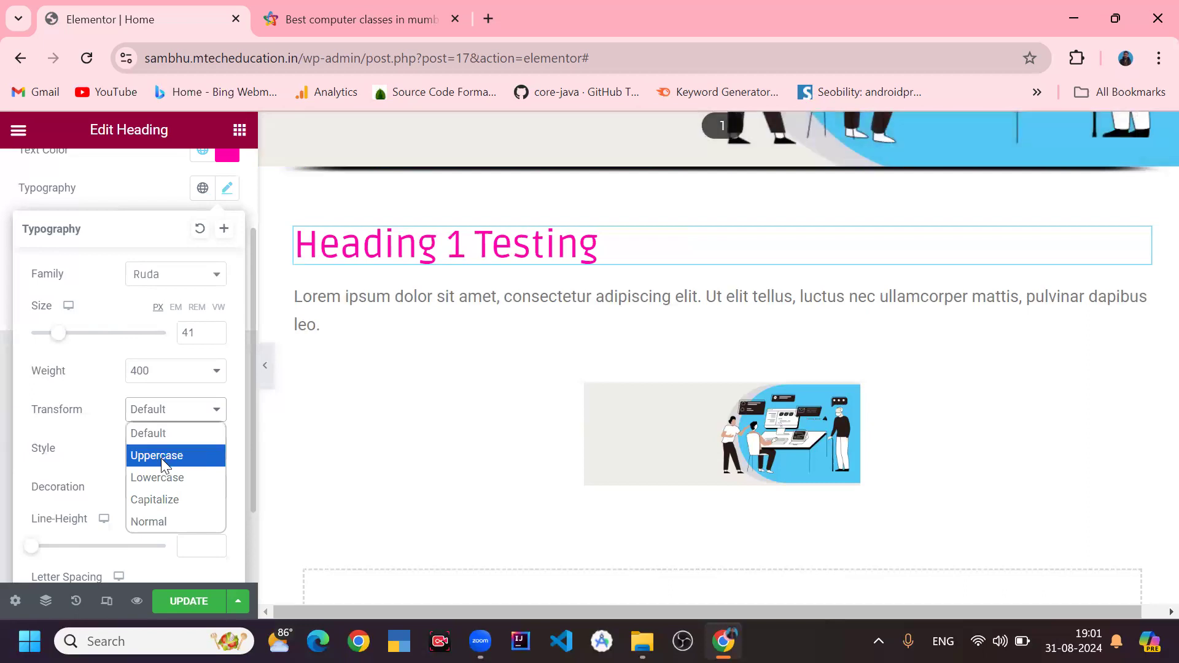
click(161, 459)
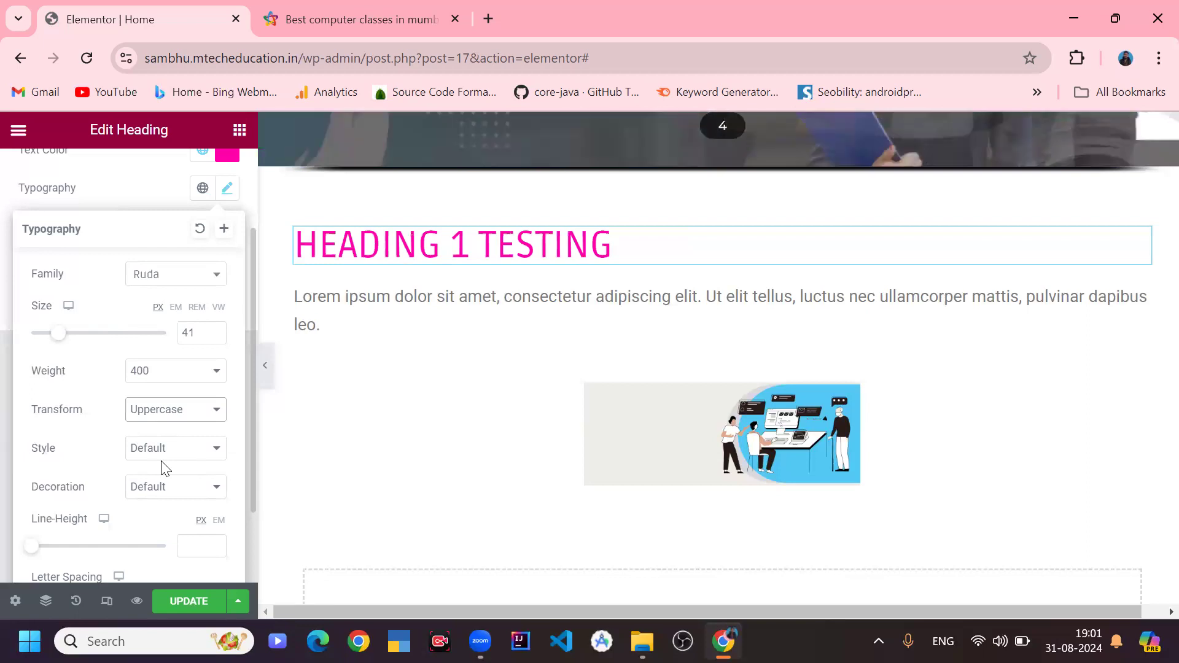
click(167, 417)
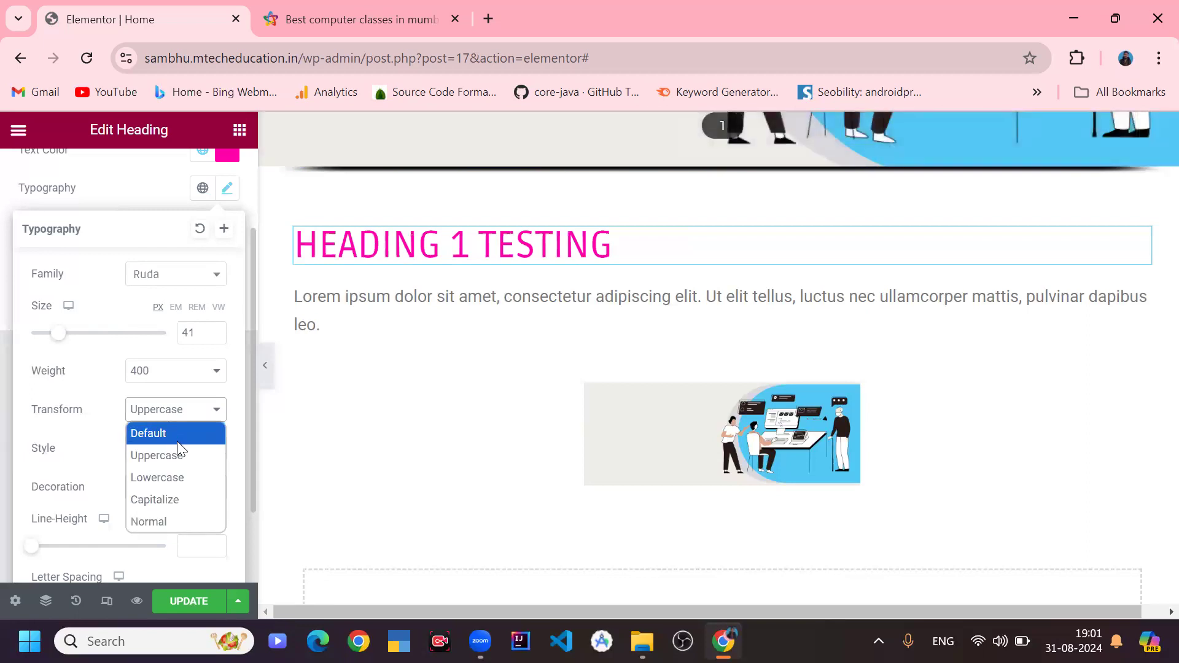
click(171, 481)
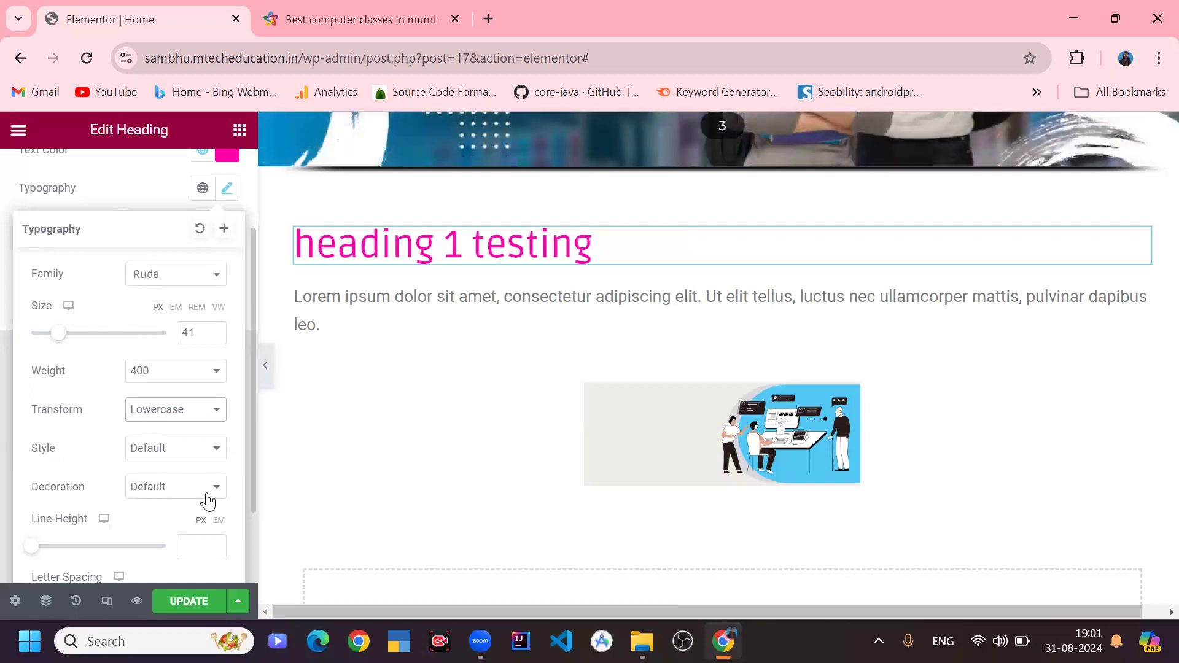
click(169, 412)
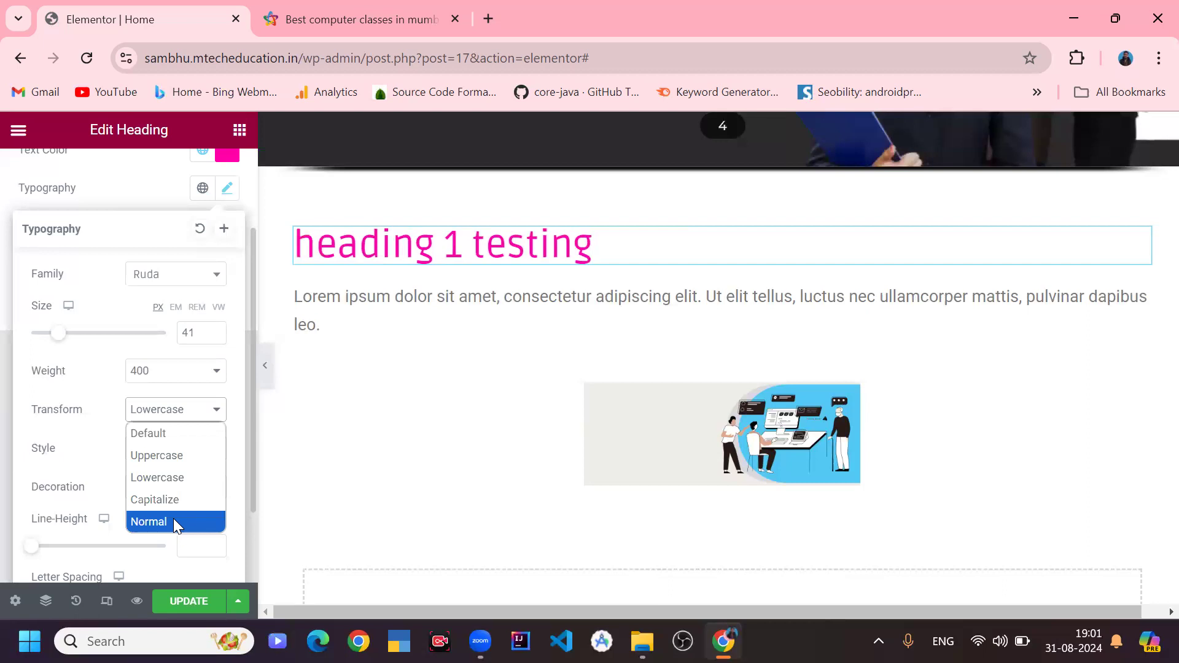
click(172, 500)
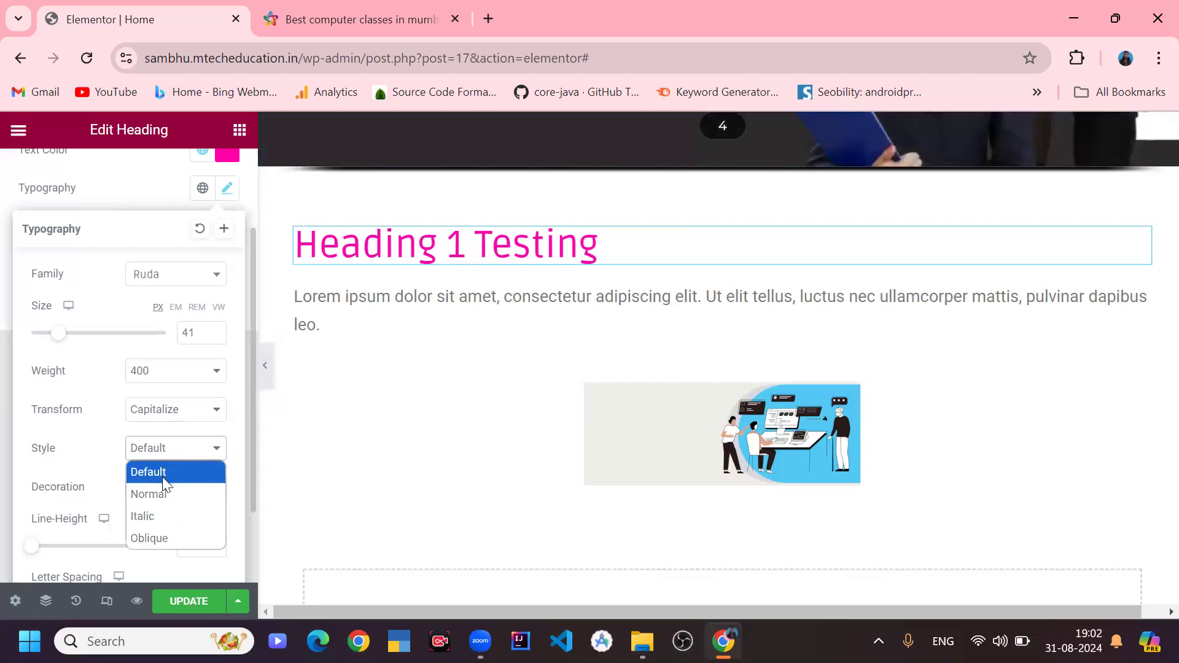
- Try the heading's font style as Italic and Oblique, then set it back to Default
click(153, 516)
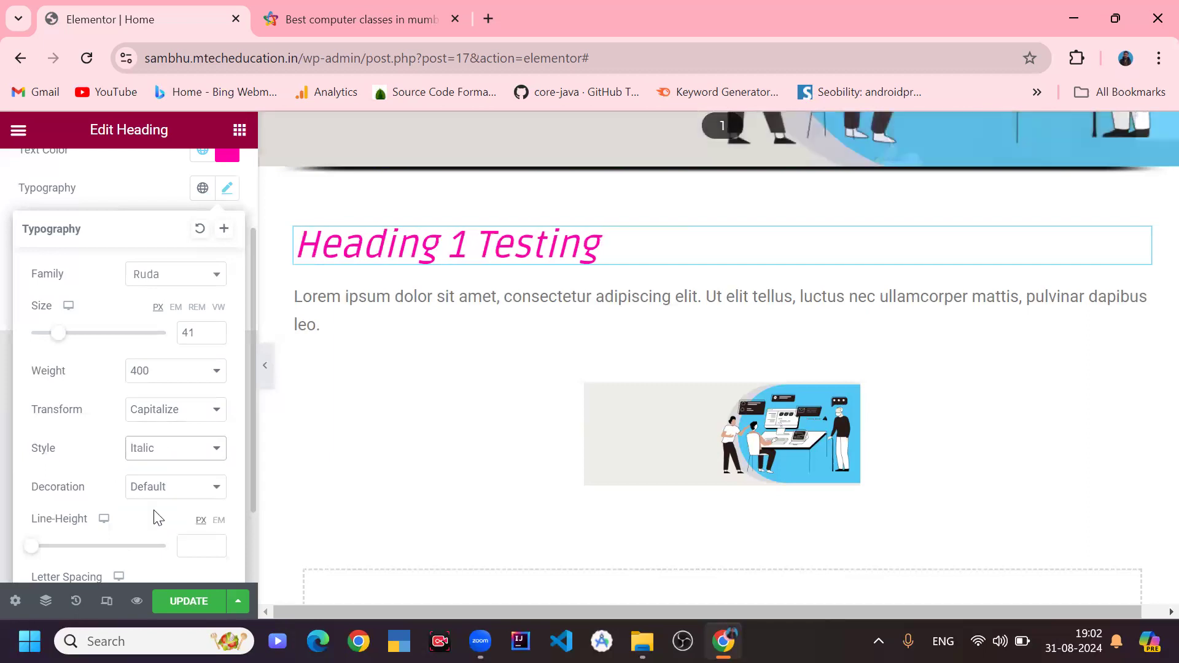
click(191, 459)
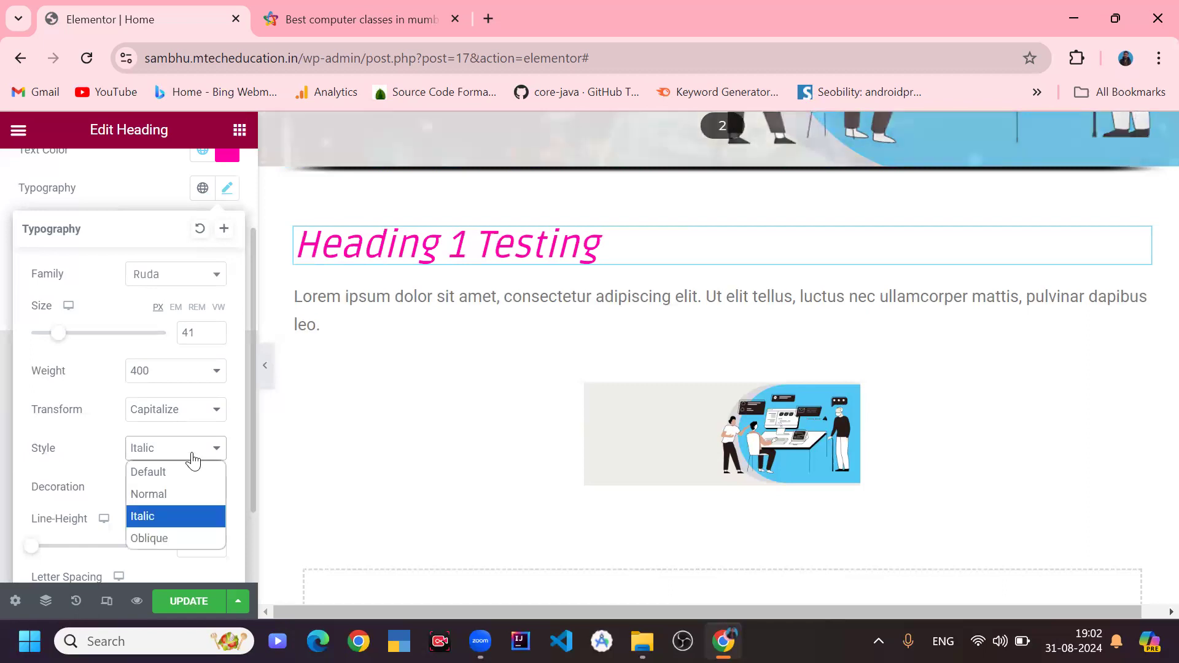
click(176, 539)
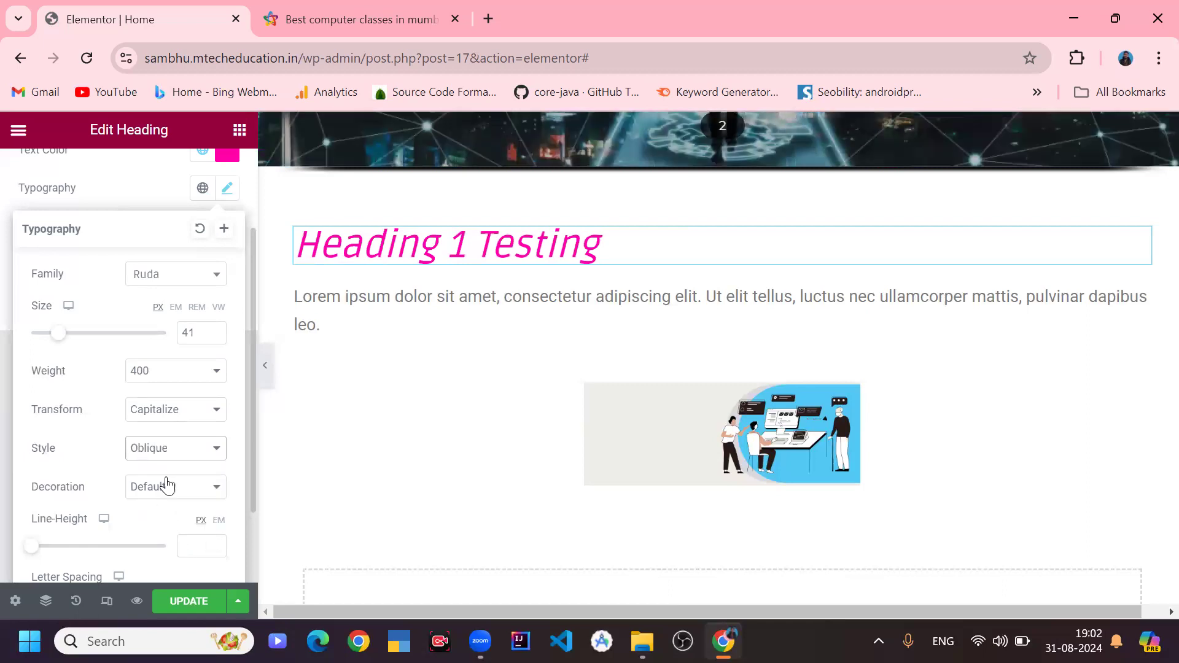
click(179, 458)
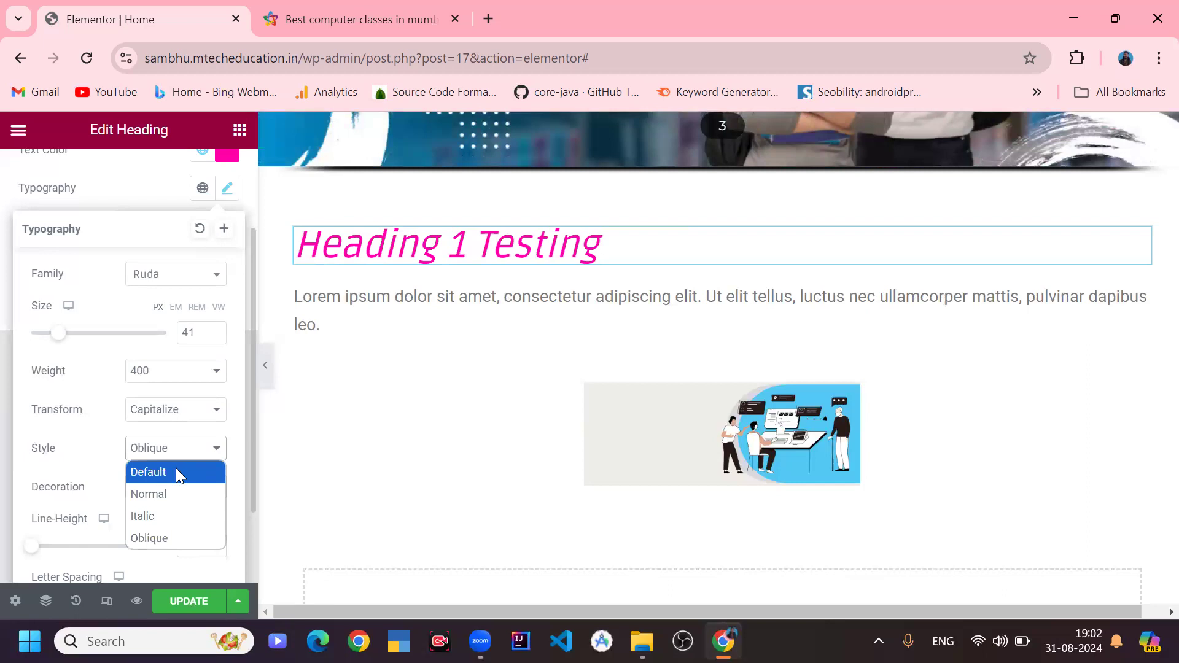
click(176, 469)
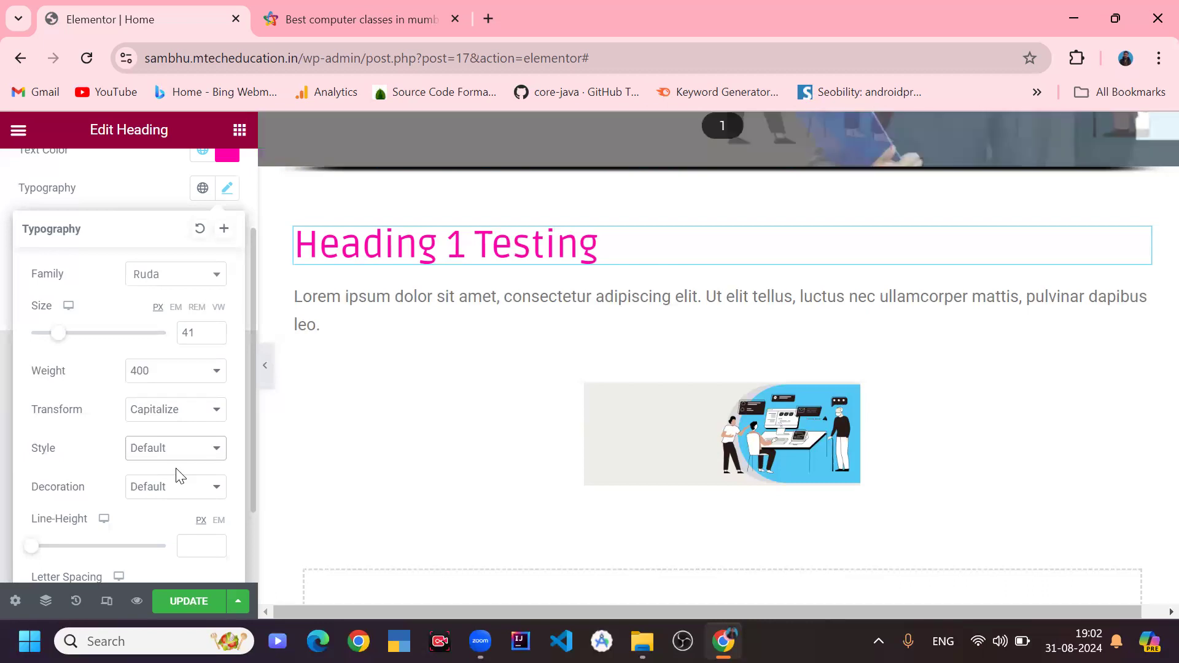
- Try the heading's text decoration as Underline, Overline and Line Through, then set it back to Default
click(169, 490)
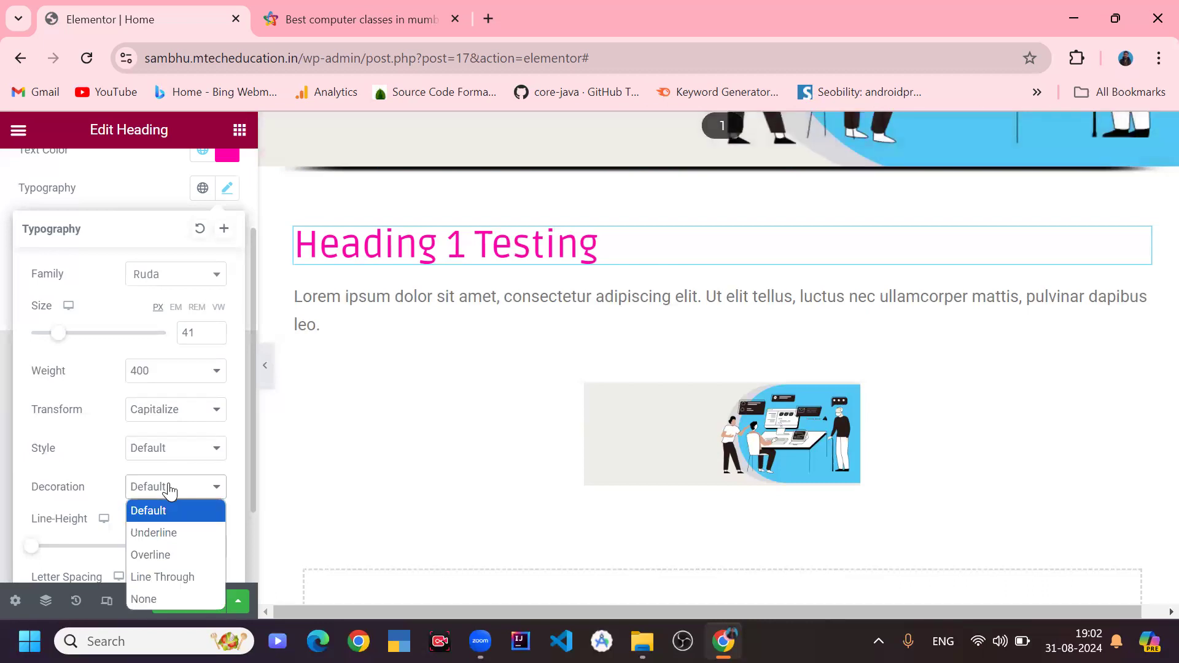
click(167, 531)
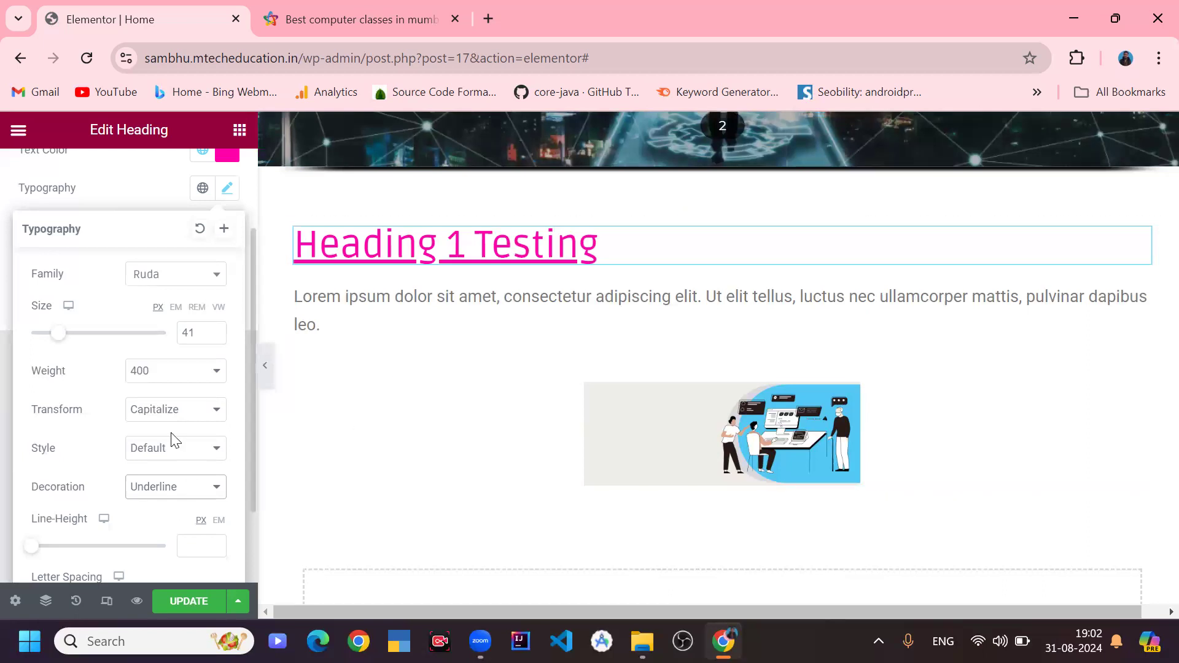
scroll(173, 436, down, 2)
click(150, 389)
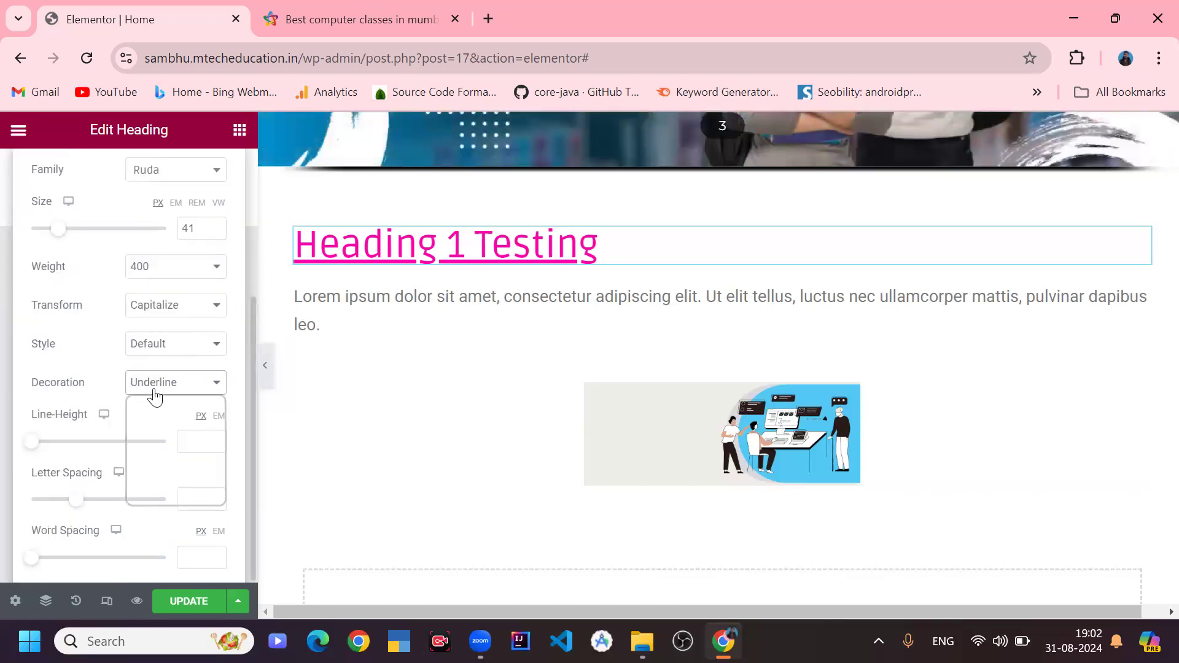
click(147, 454)
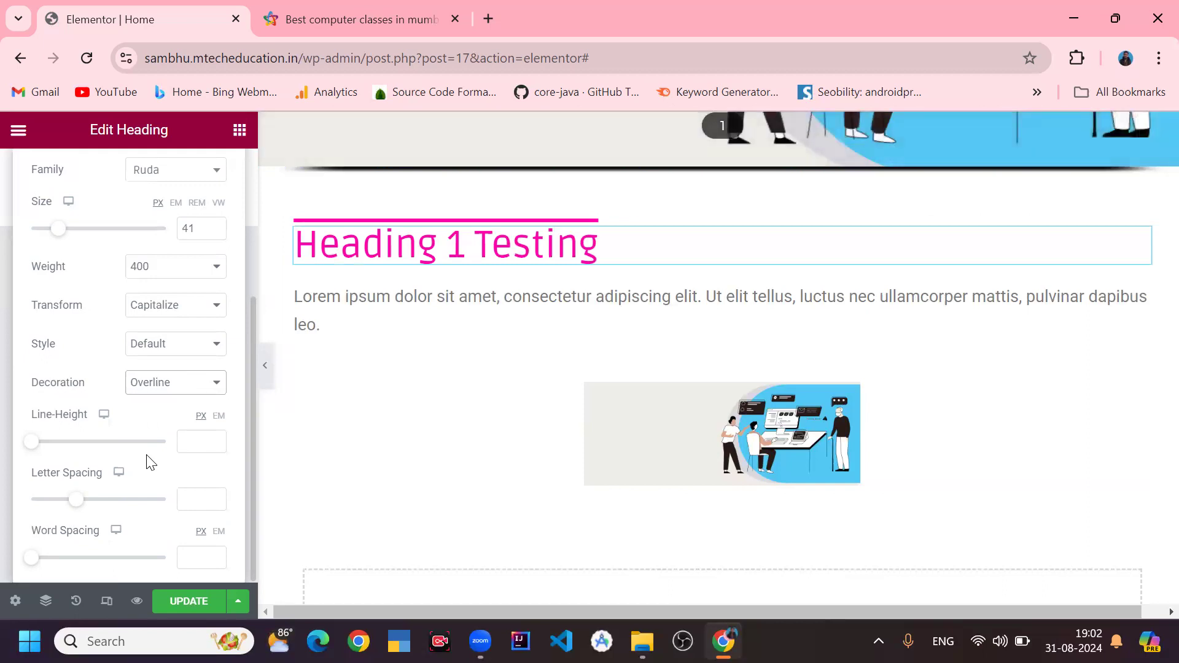
click(178, 398)
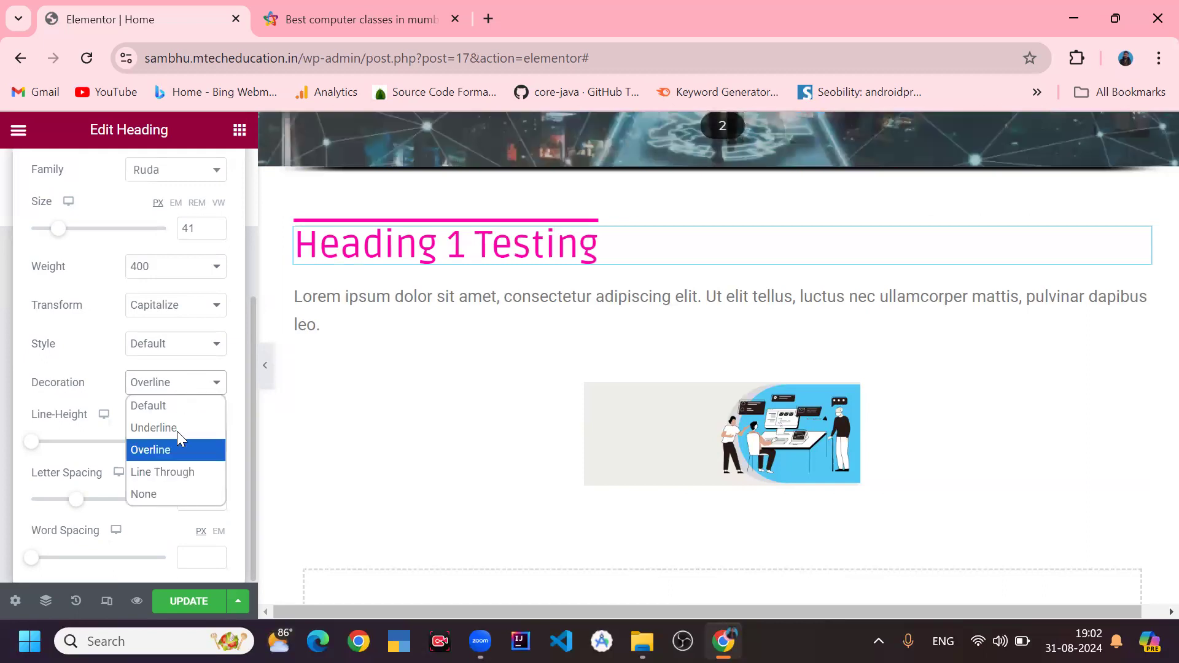
click(176, 472)
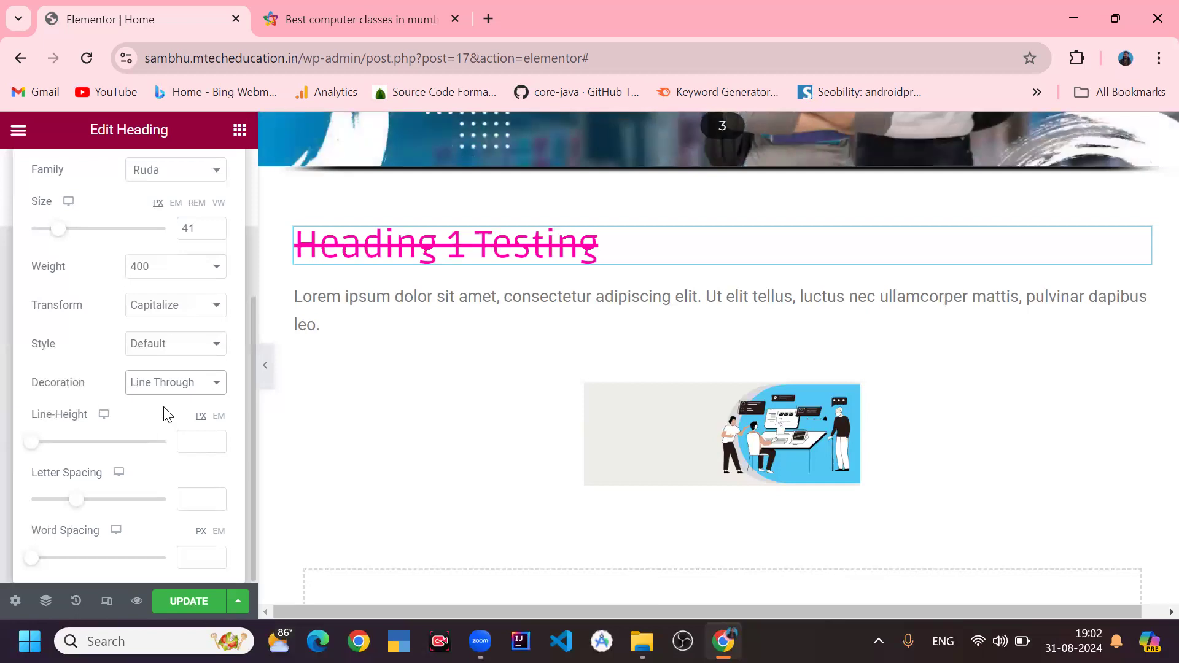
click(171, 388)
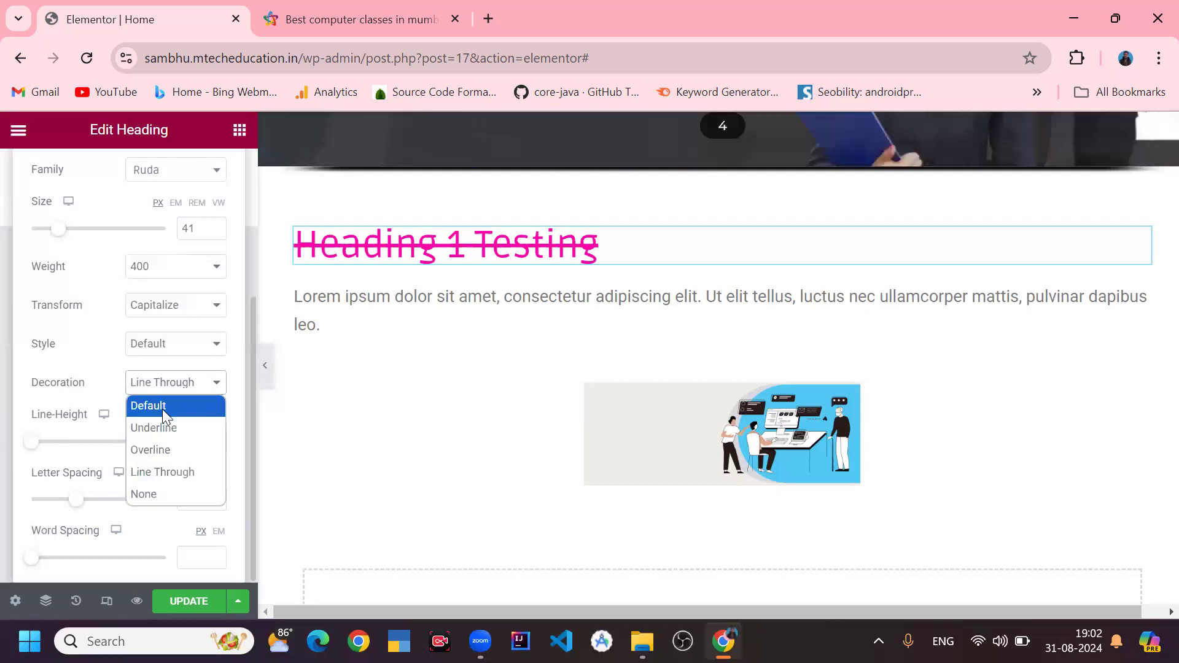
click(163, 408)
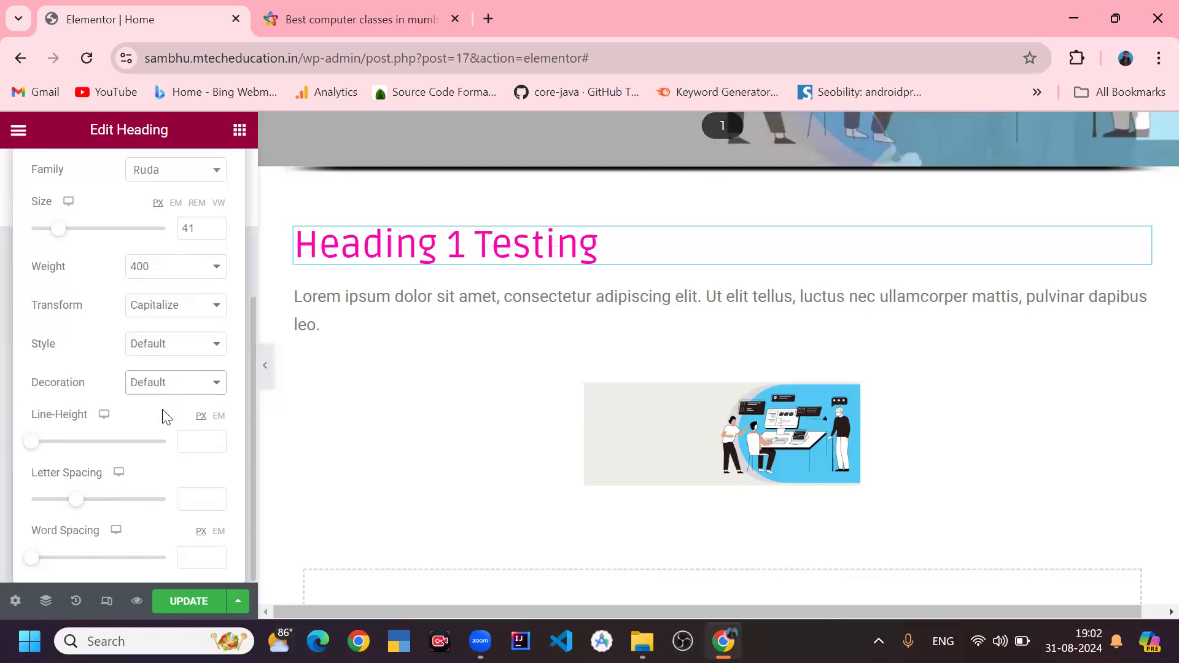
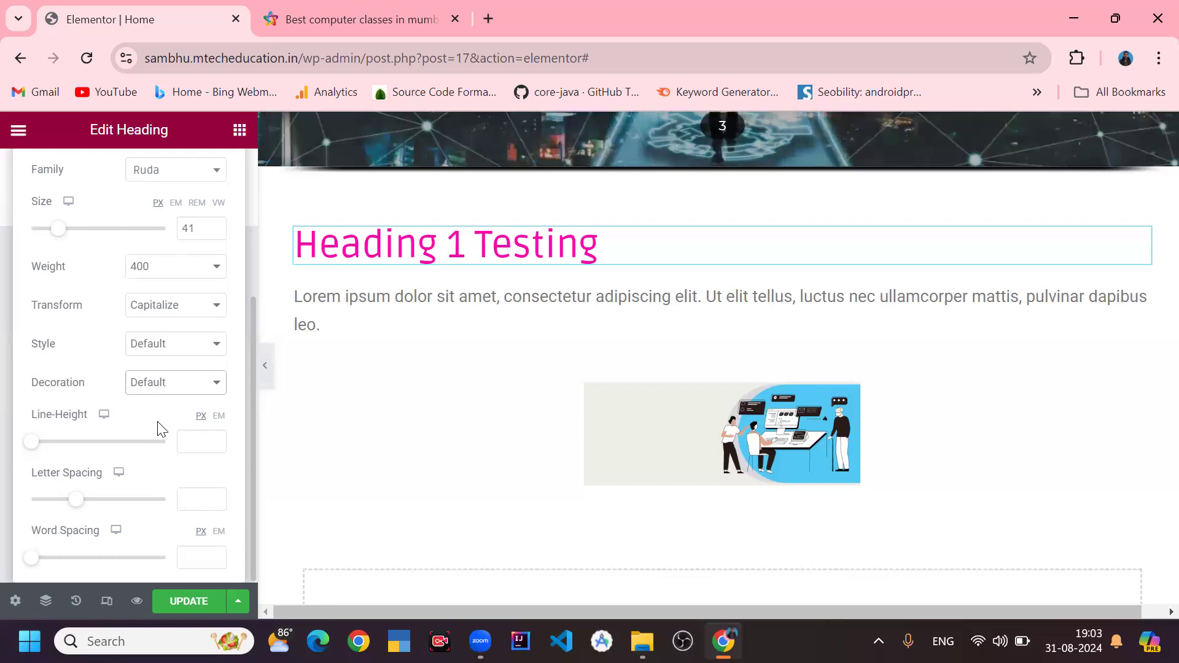
- Set the heading's line height to 42 px, letter spacing to 0.2 and word spacing to 0
drag(31, 448, 86, 461)
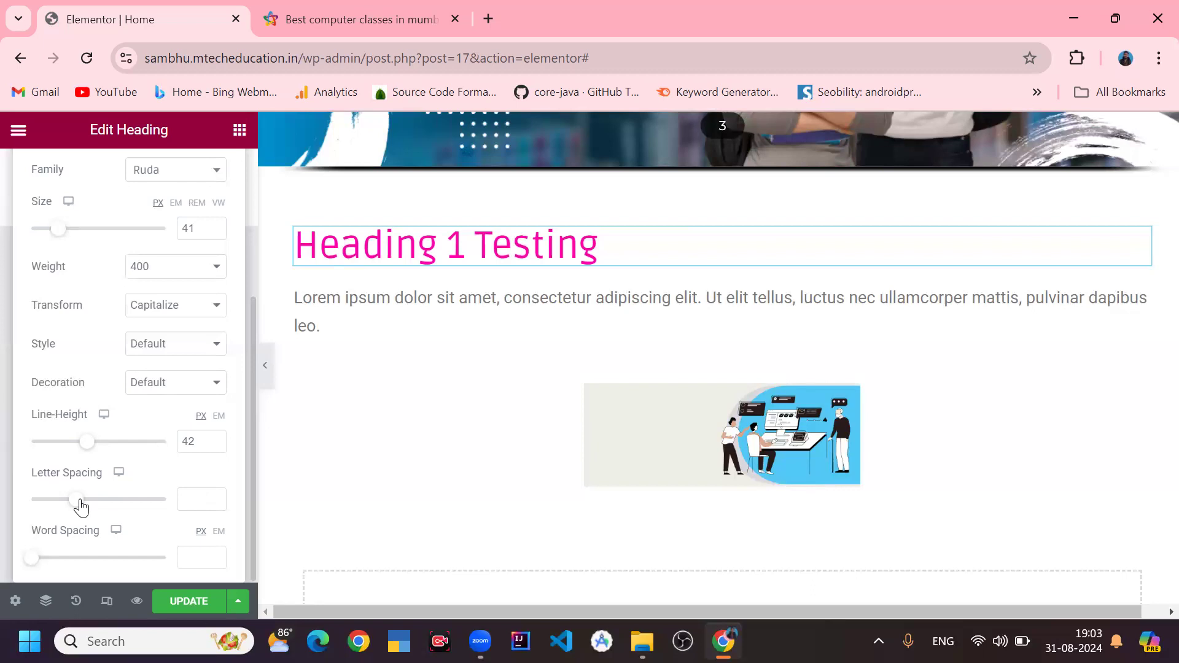
mouse_move(82, 504)
mouse_down()
mouse_move(167, 506)
mouse_move(35, 520)
mouse_move(84, 509)
mouse_up()
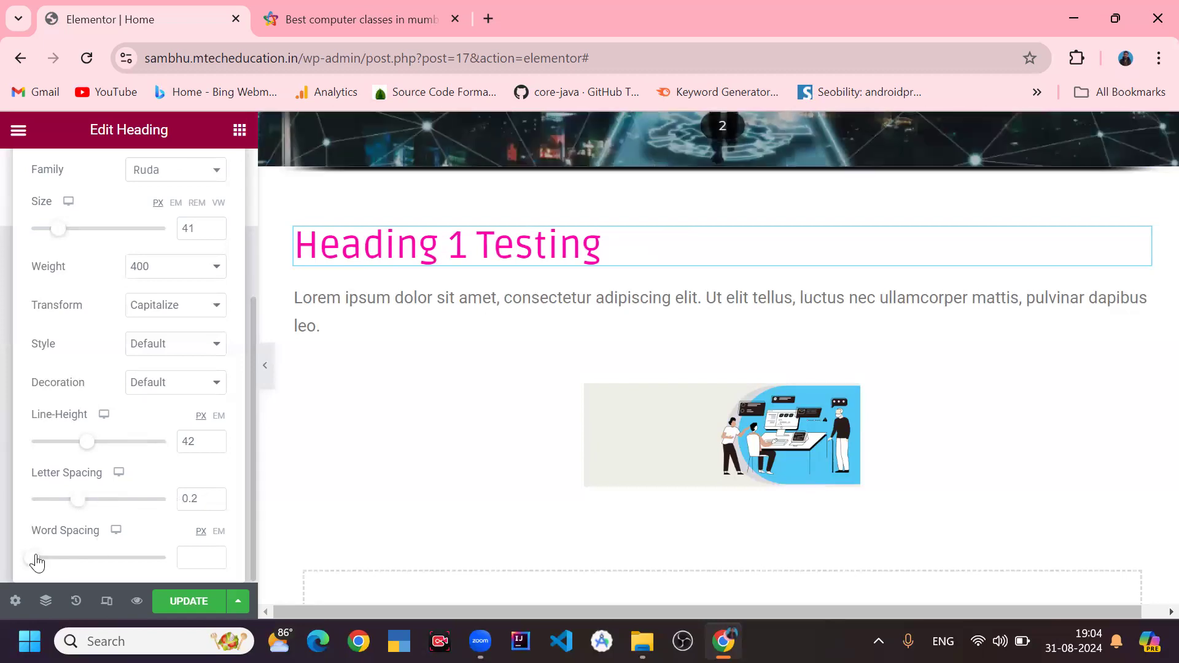
mouse_move(37, 562)
mouse_down()
mouse_move(176, 557)
mouse_move(35, 568)
mouse_up()
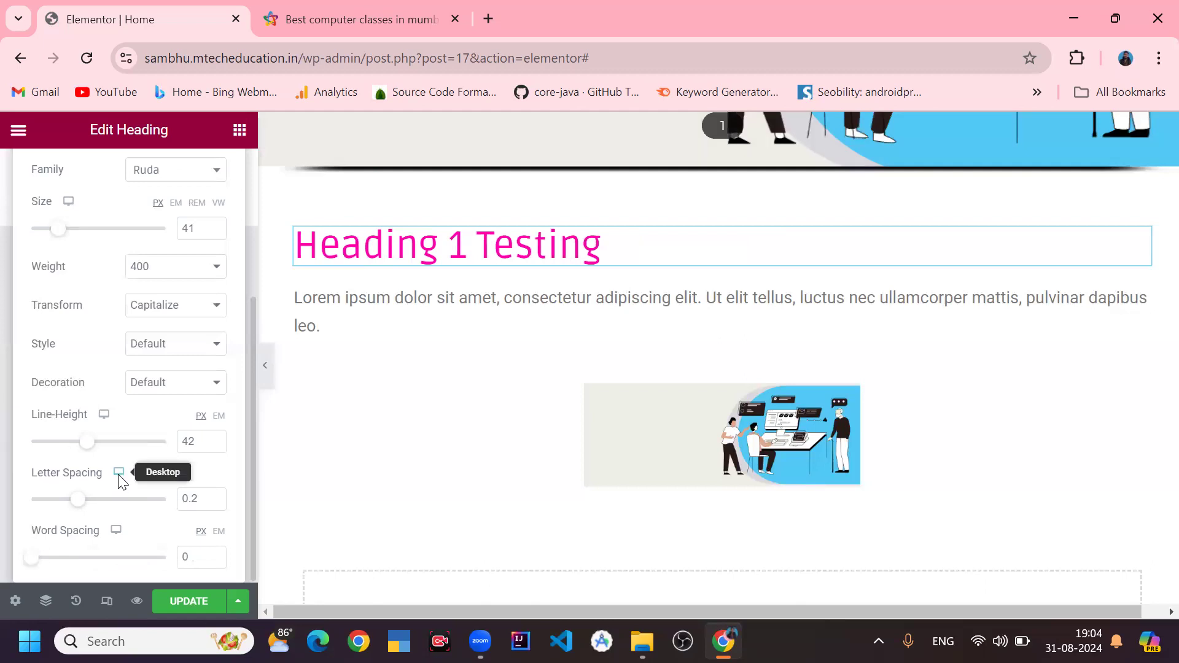
- Open the heading's Advanced settings and review the Layout options such as Width, Position and CSS Classes
scroll(118, 478, up, 4)
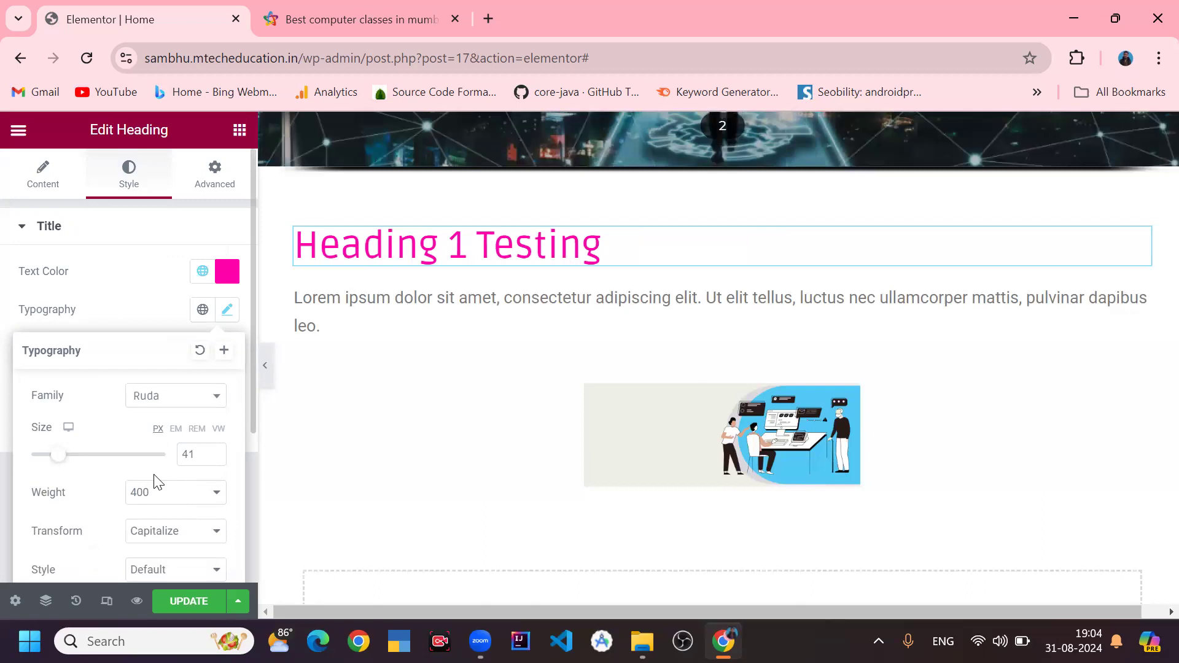
click(225, 184)
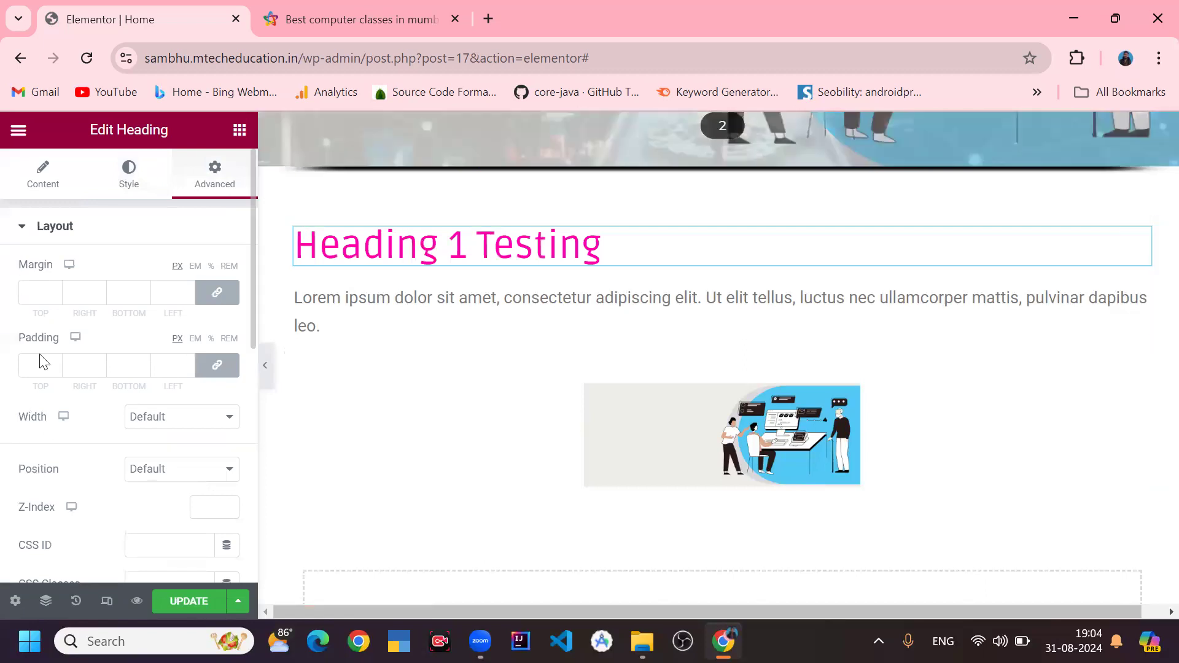
click(131, 417)
click(129, 420)
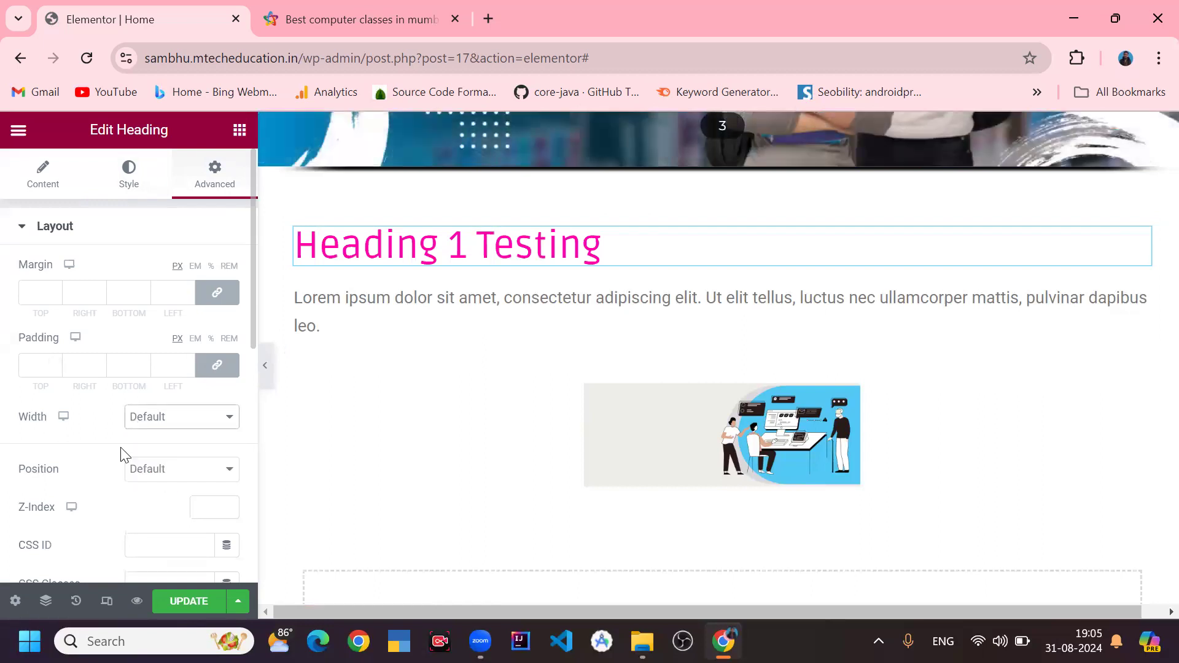
click(164, 469)
click(162, 473)
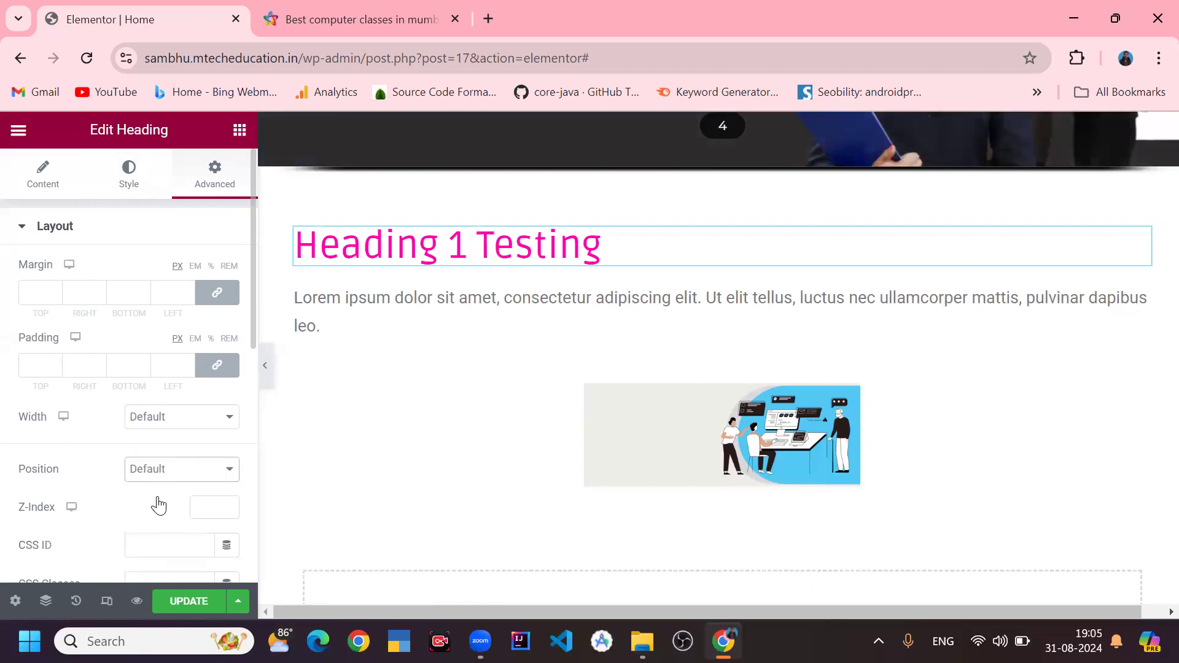
scroll(153, 492, down, 5)
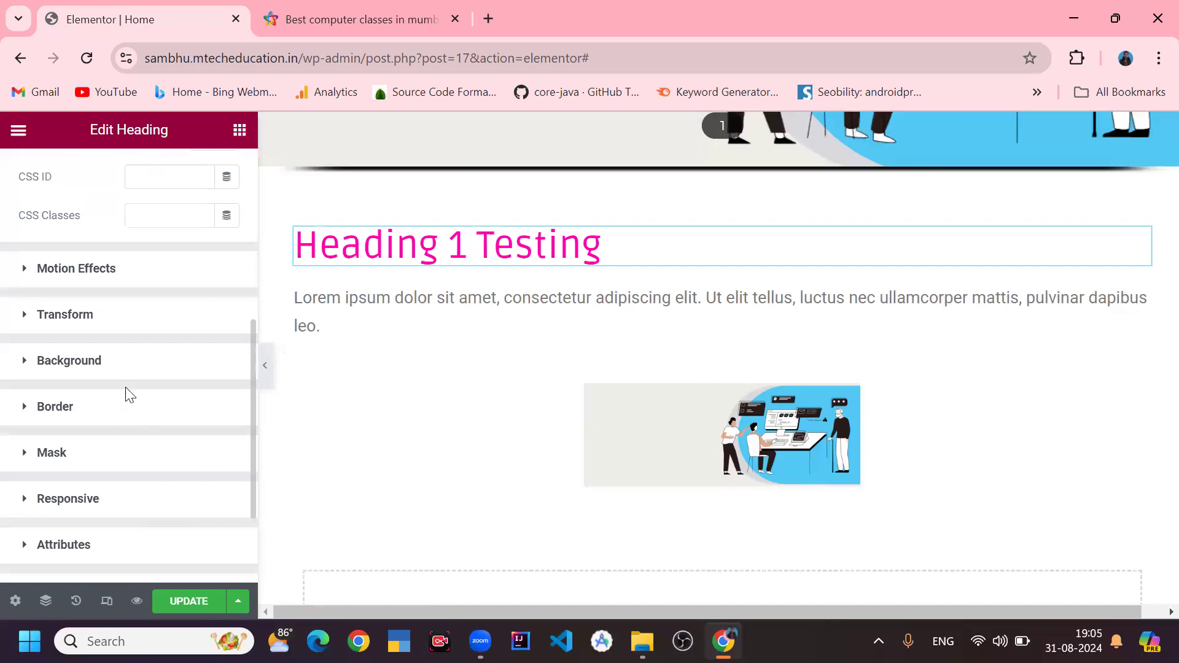
scroll(135, 420, up, 3)
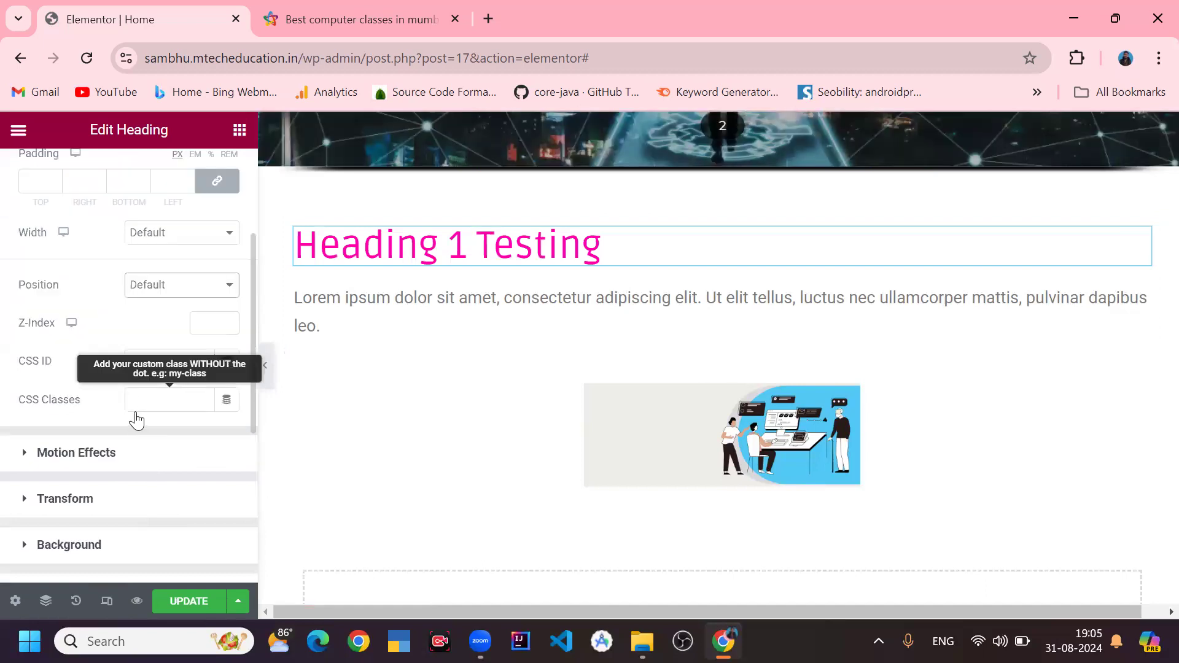
scroll(136, 420, up, 3)
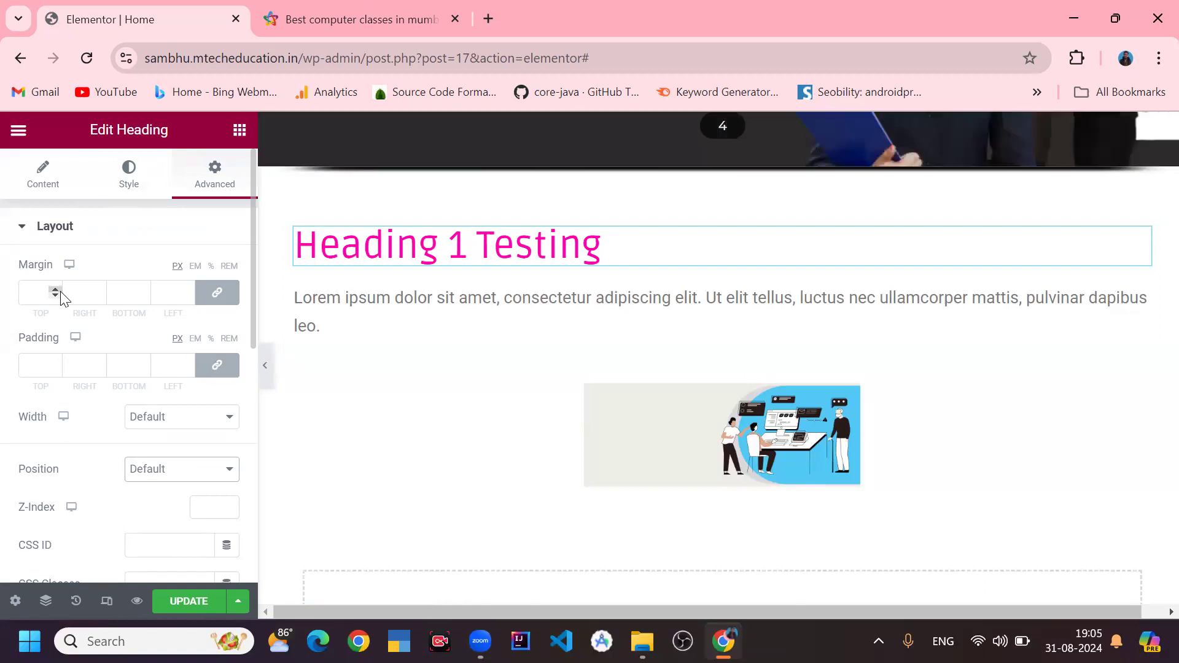
- Try a 43 px margin on the heading, reset the margin to 0, and try a 43 px padding
drag(100, 289, 101, 296)
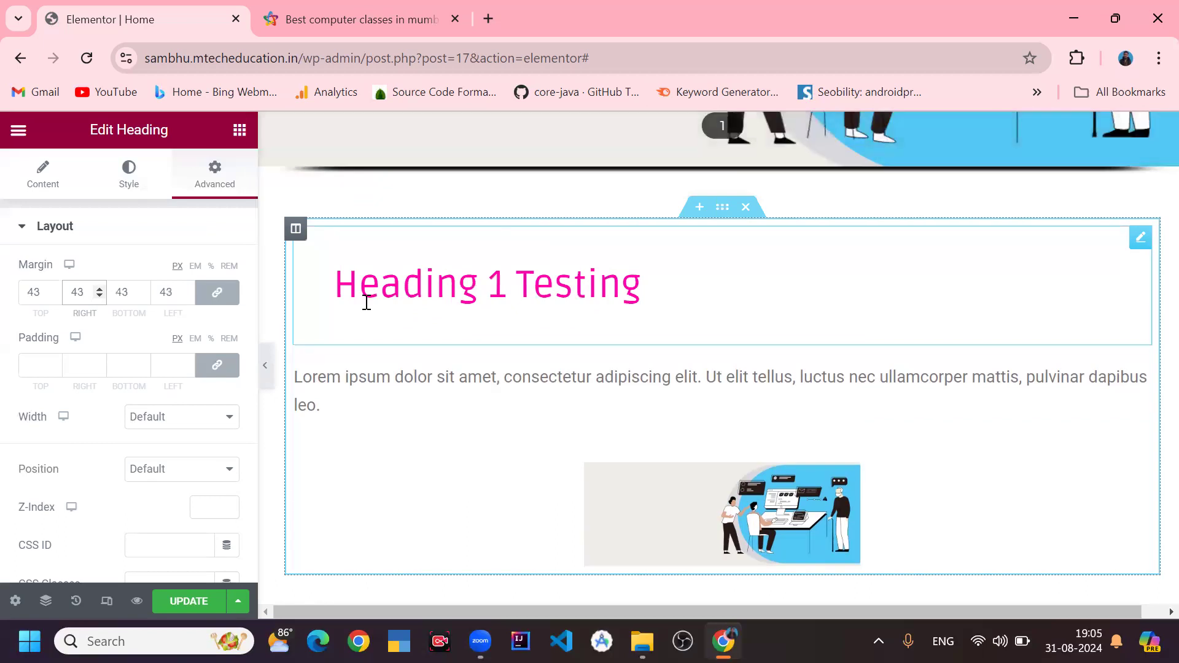
drag(176, 292, 91, 309)
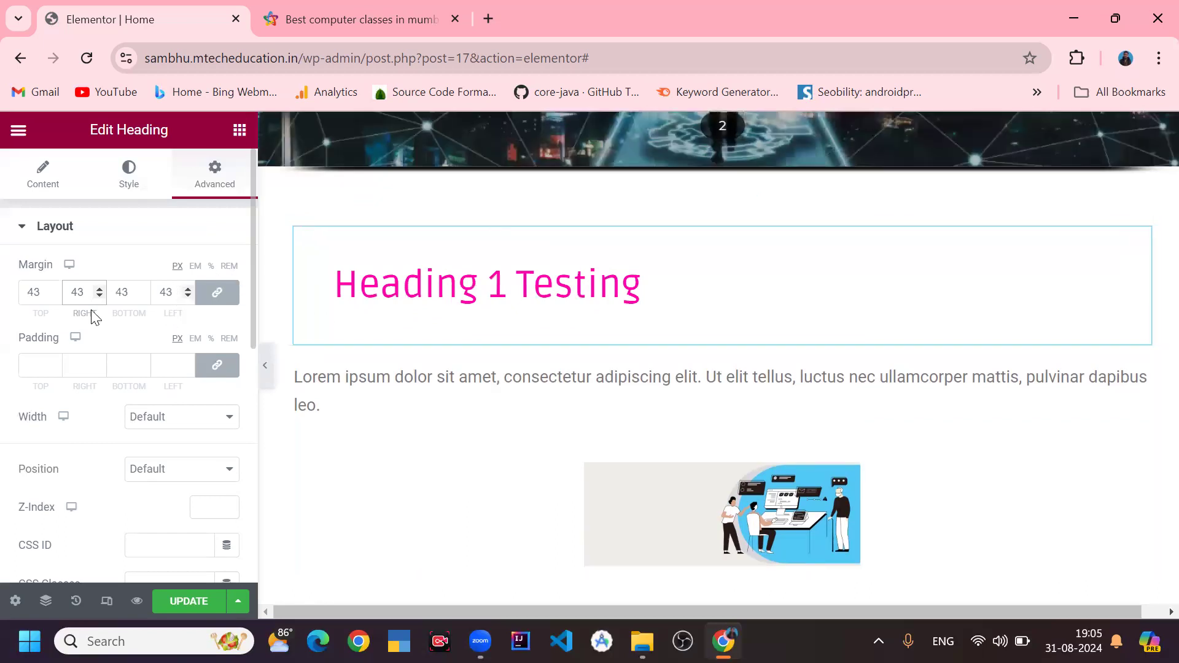
key(BackSpace)
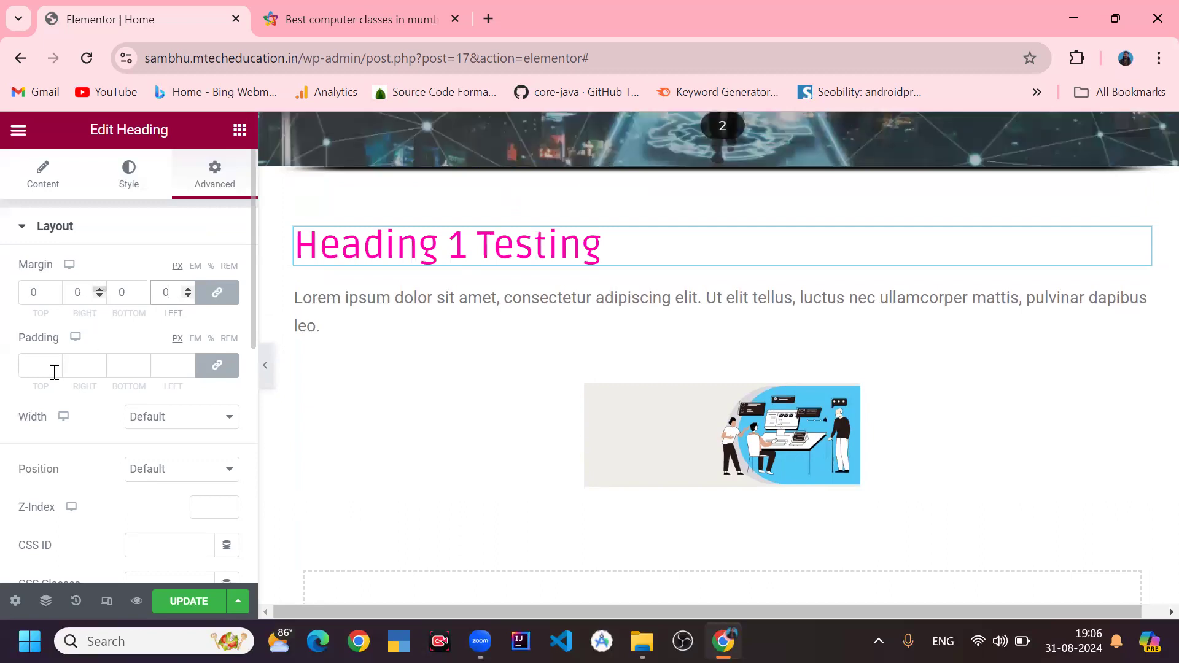
drag(55, 362, 57, 363)
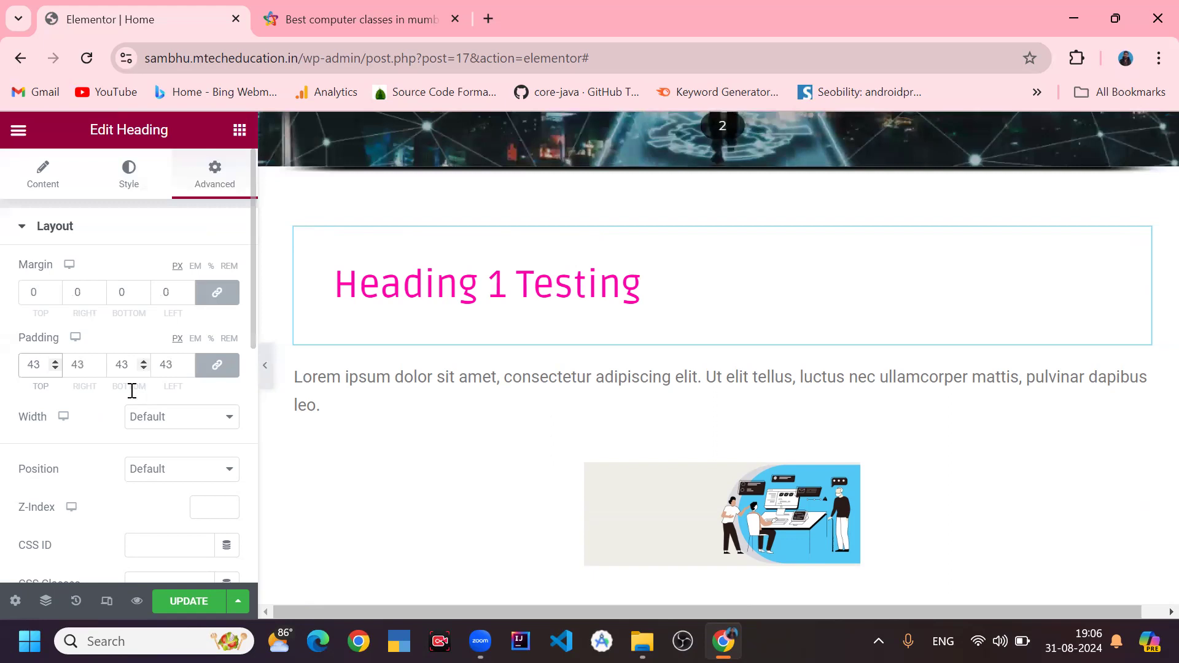
- Give the heading a Classic background with the color #C3C82C
scroll(129, 393, down, 6)
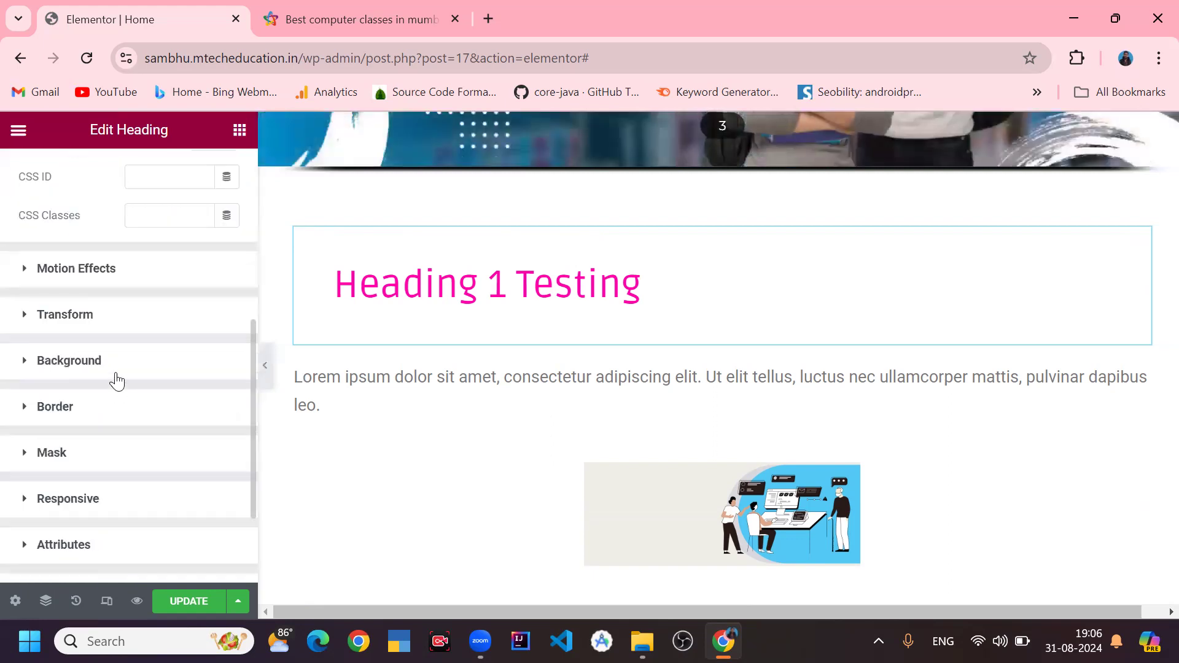
click(114, 375)
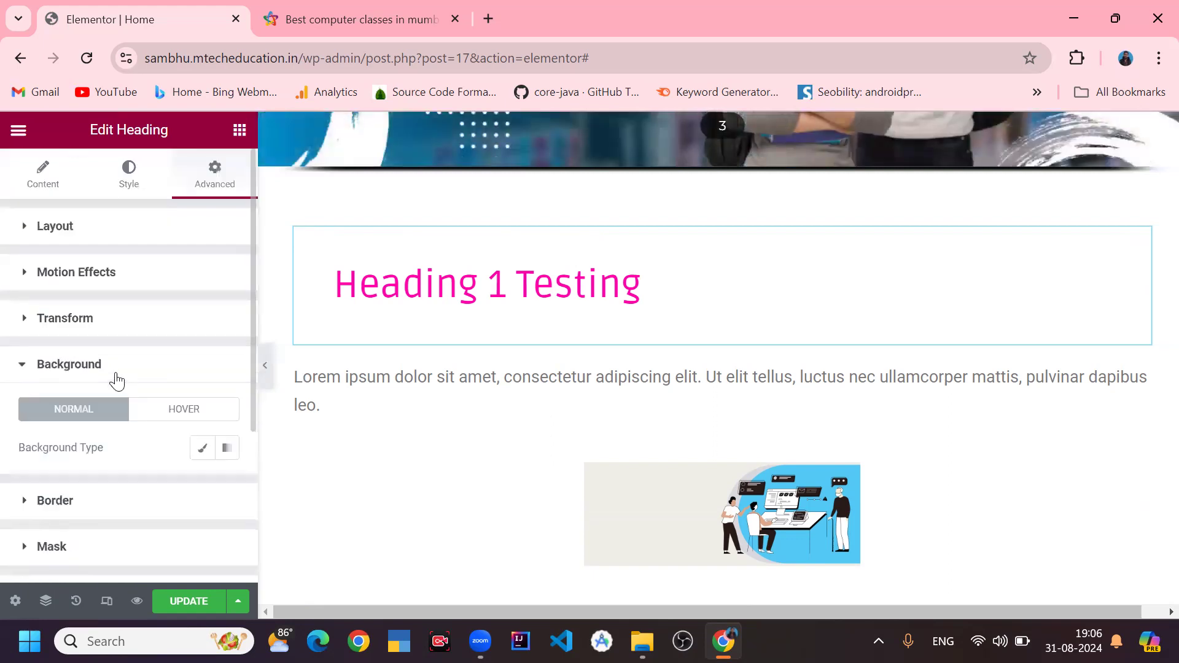
click(227, 450)
click(202, 450)
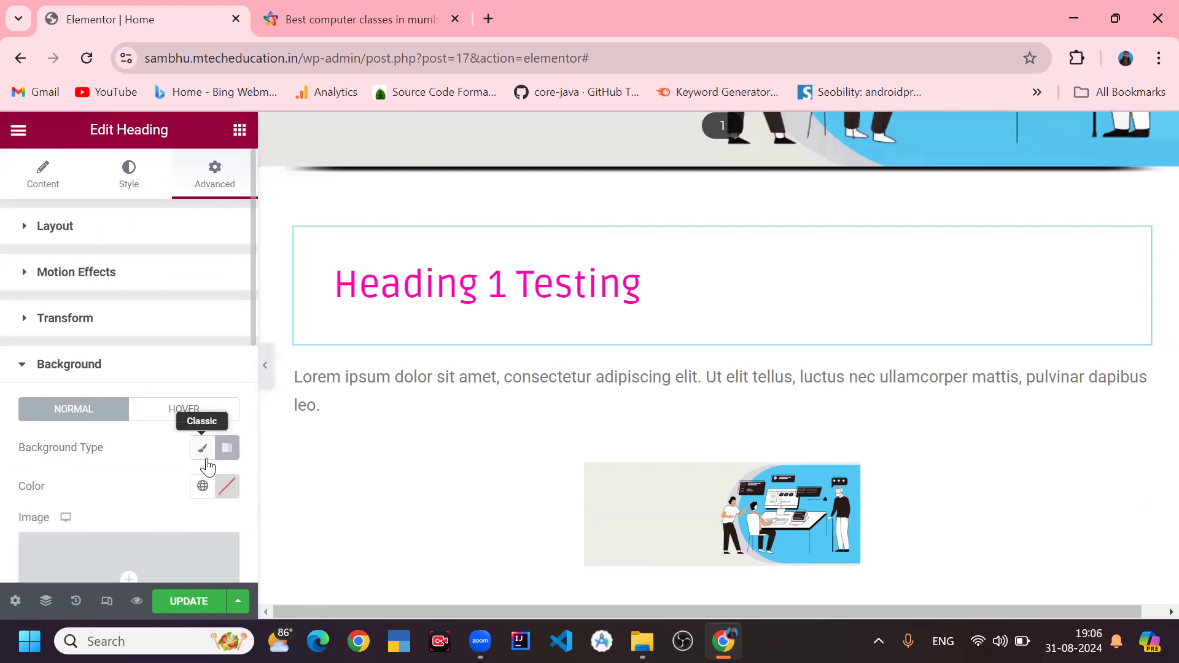
scroll(197, 473, down, 3)
click(220, 307)
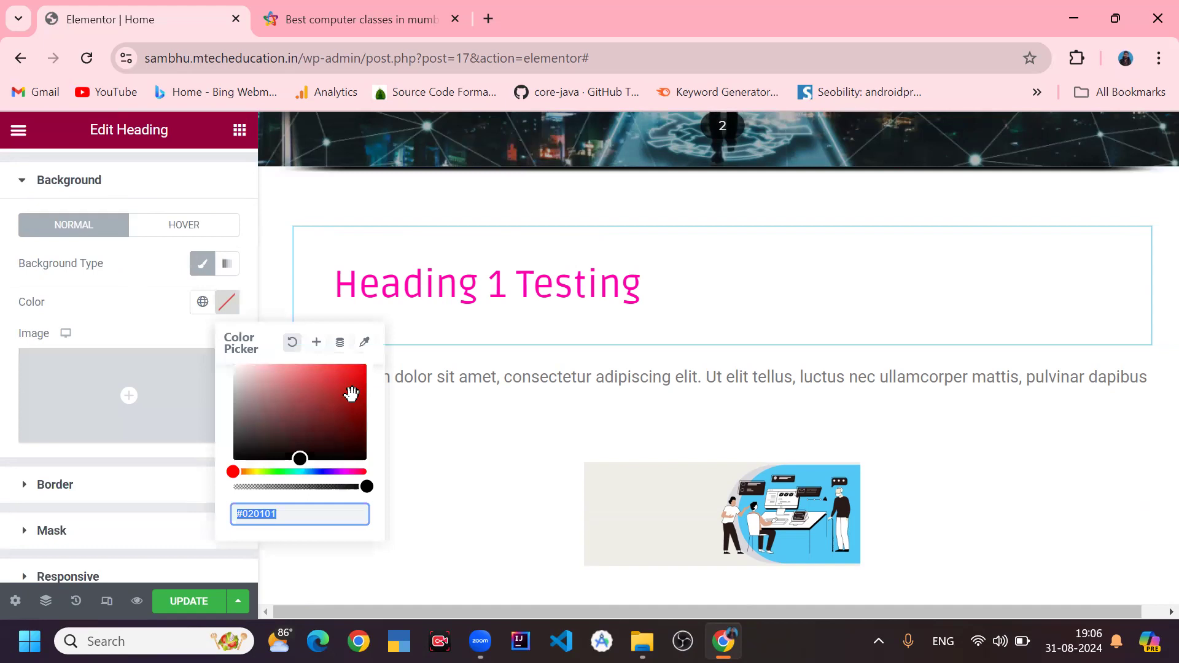
click(351, 393)
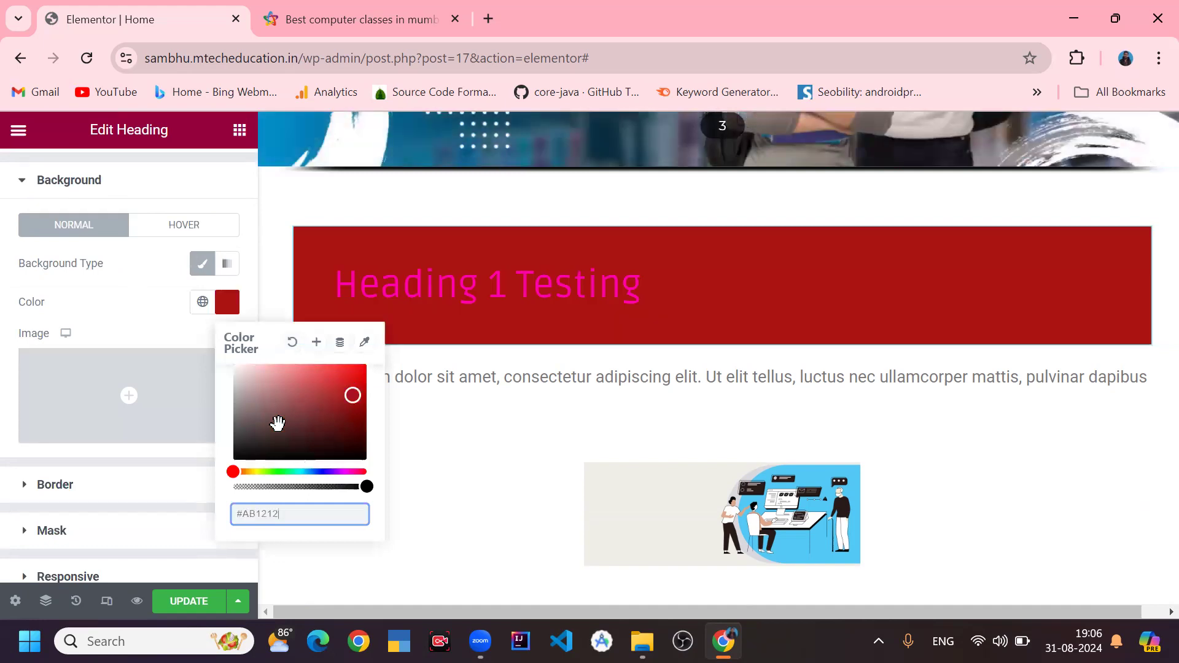
click(247, 415)
click(235, 424)
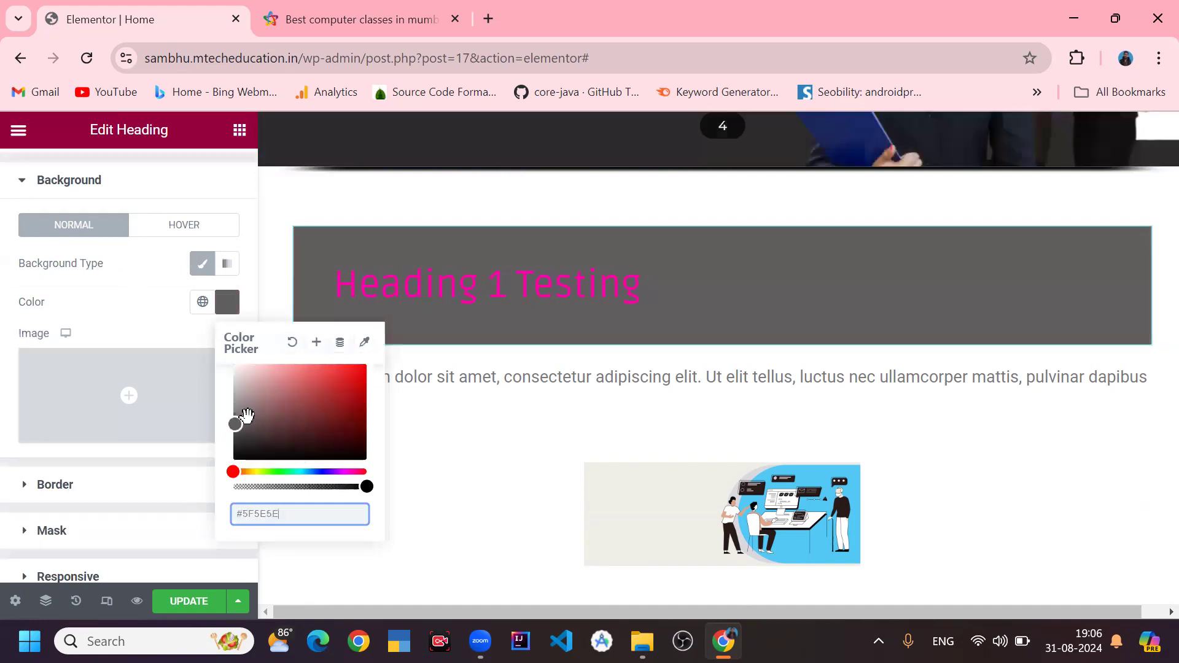
click(256, 471)
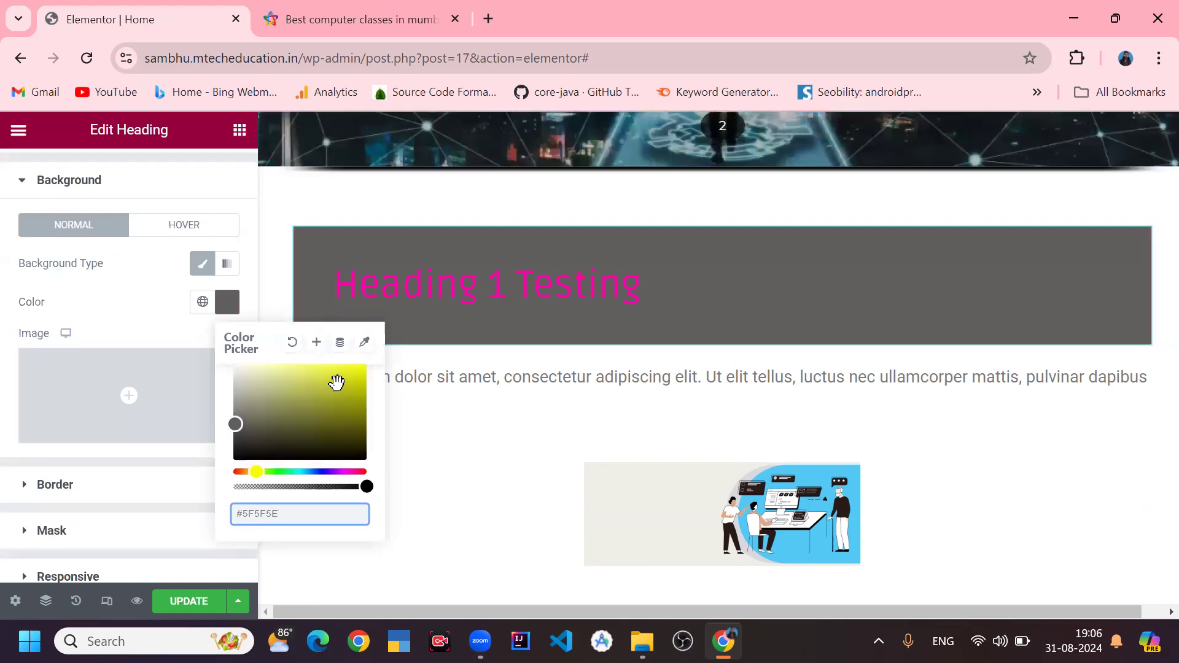
click(337, 383)
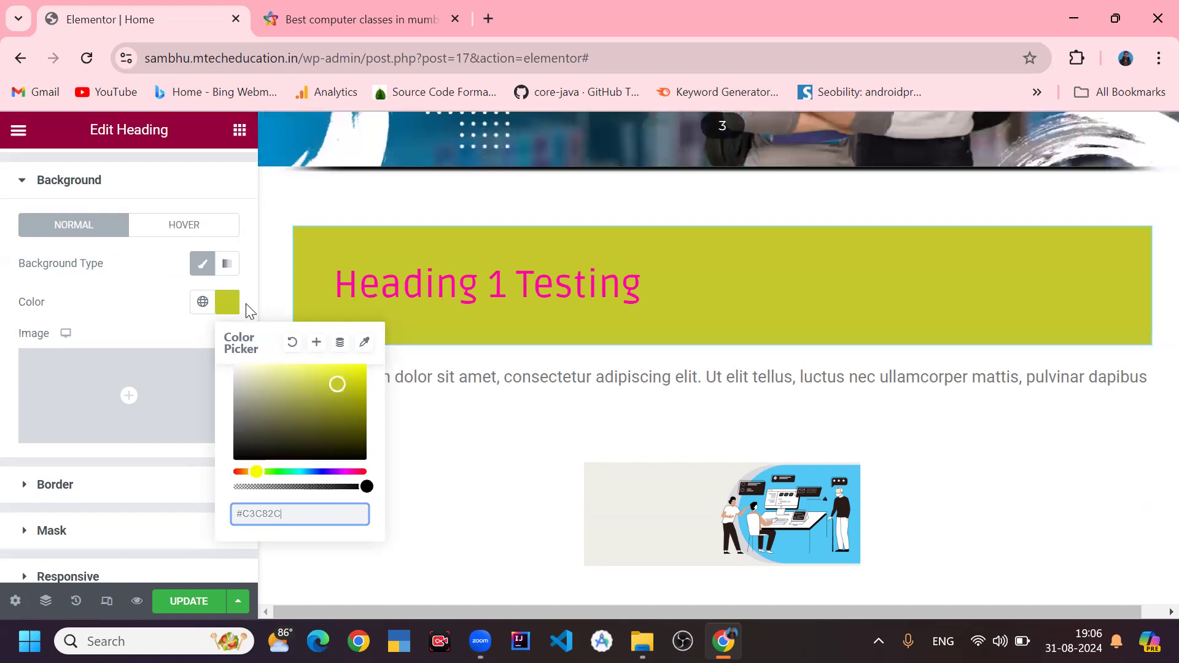
click(232, 313)
- Set the heading's padding to 0 on all sides
scroll(189, 341, down, 3)
scroll(176, 363, up, 6)
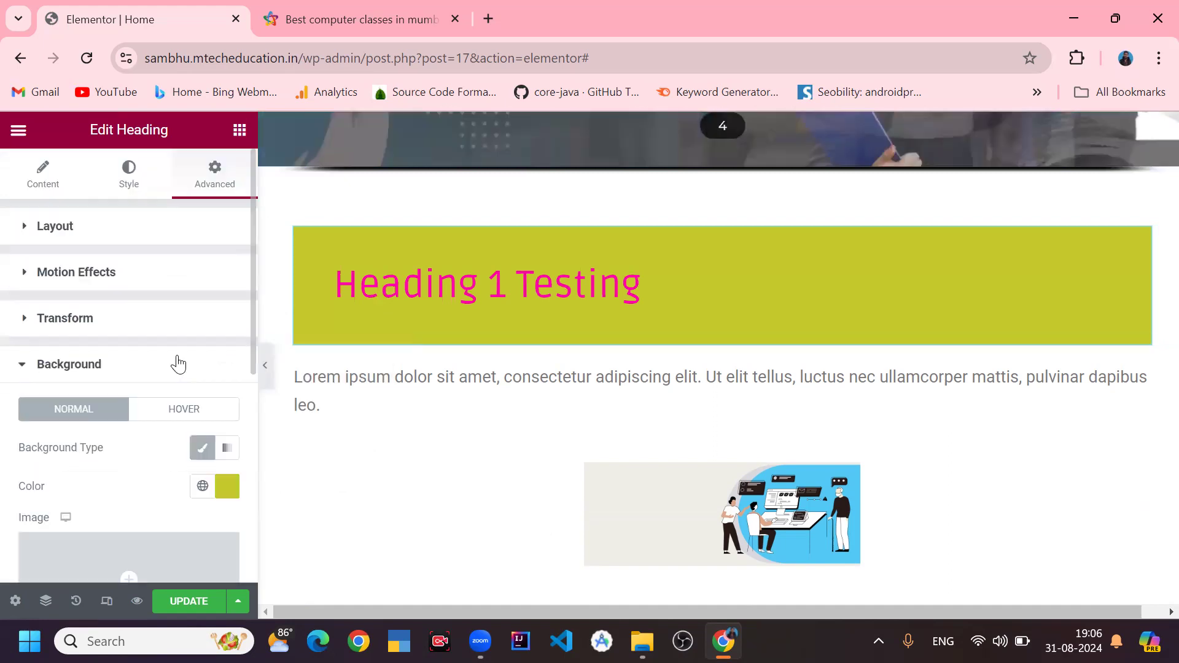
scroll(144, 332, down, 3)
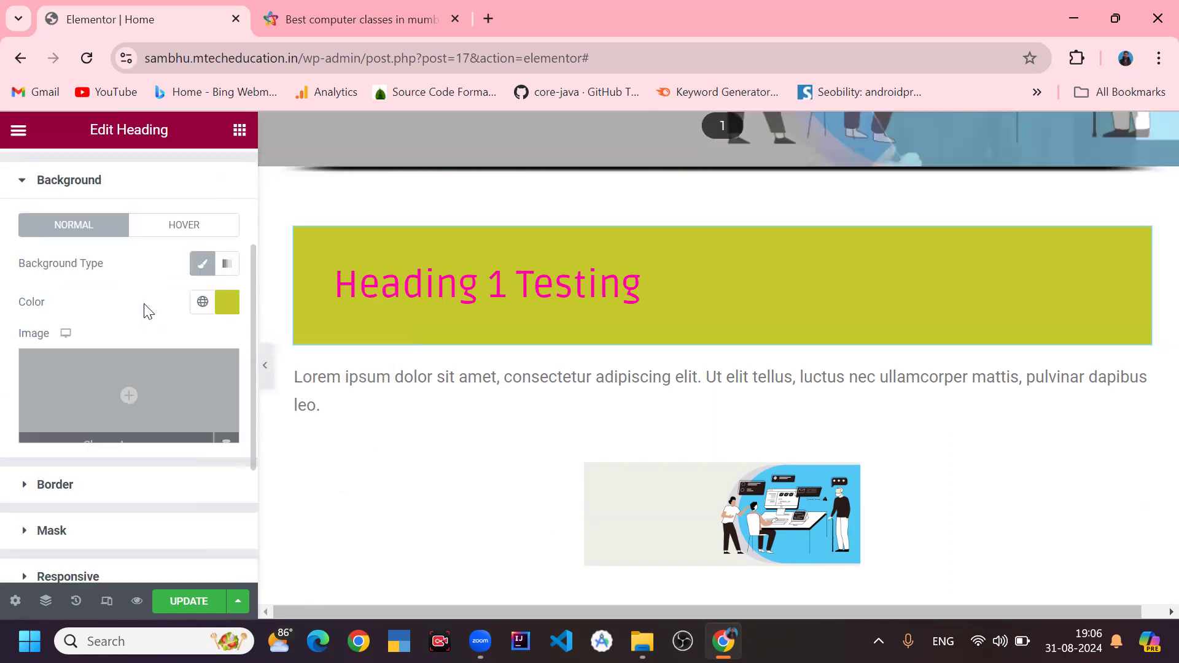
scroll(160, 246, up, 3)
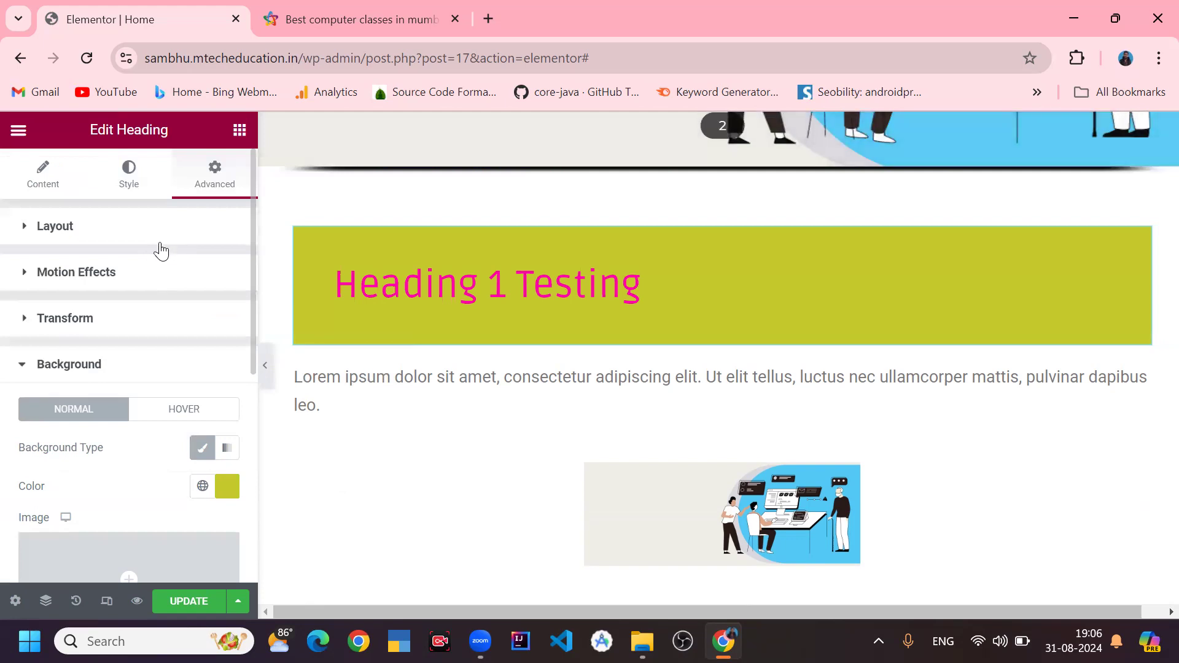
click(167, 245)
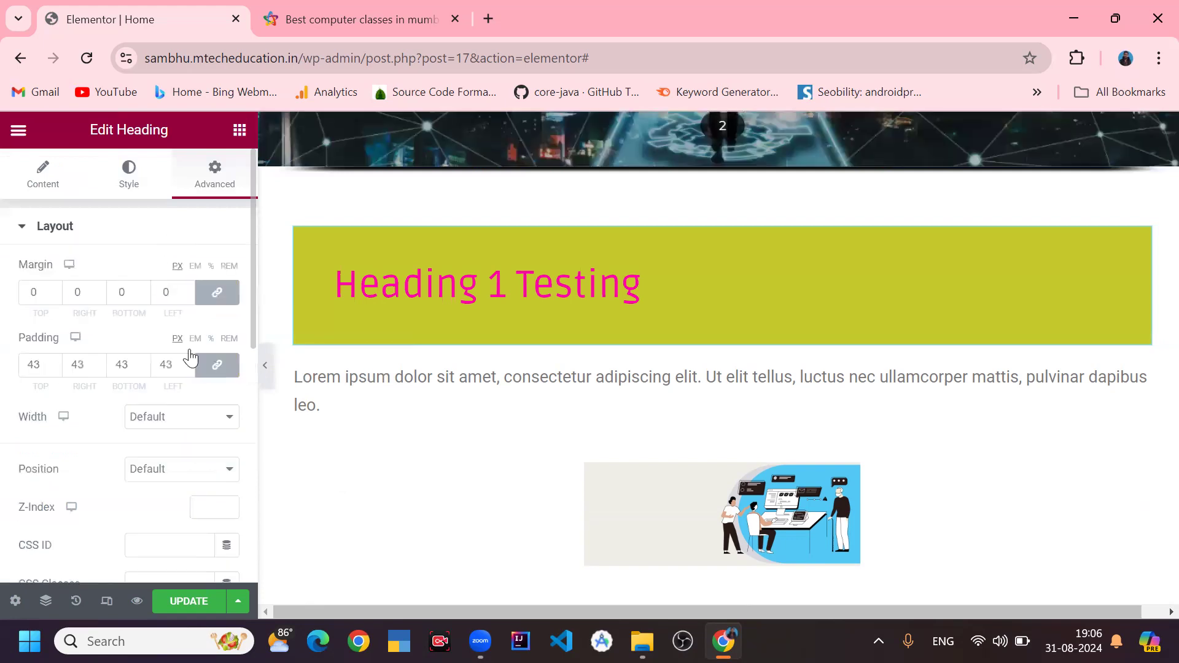
double_click(161, 368)
text(0)
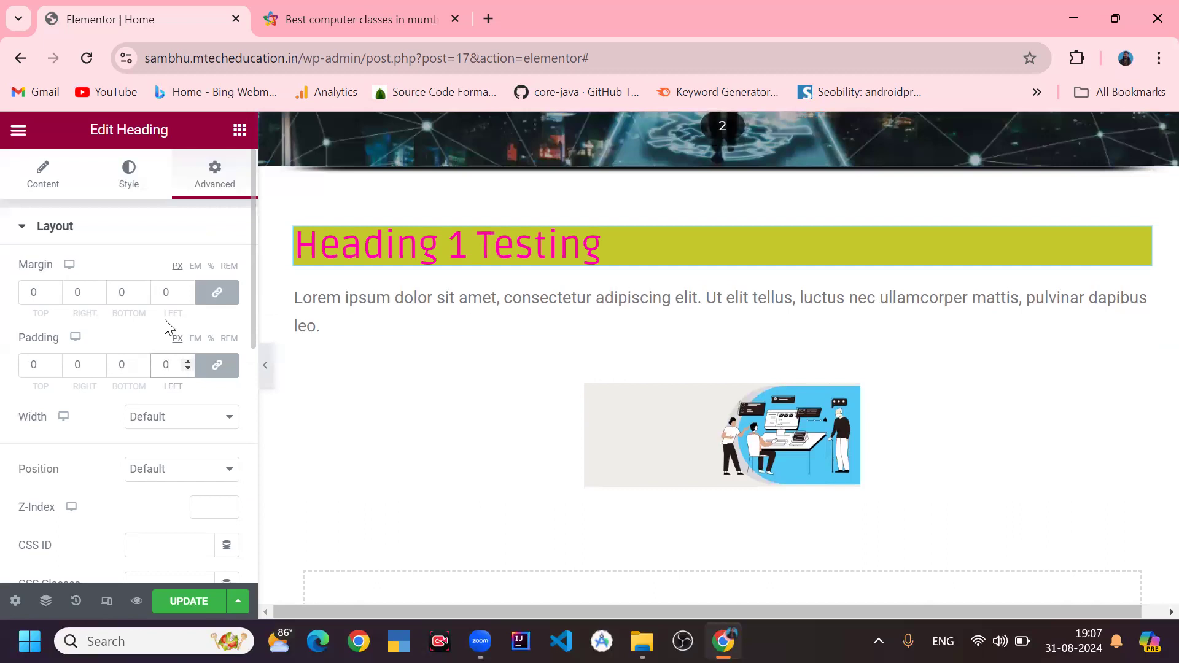
- Set the heading's margin to 43 px and its padding to 25 px on all sides
click(143, 289)
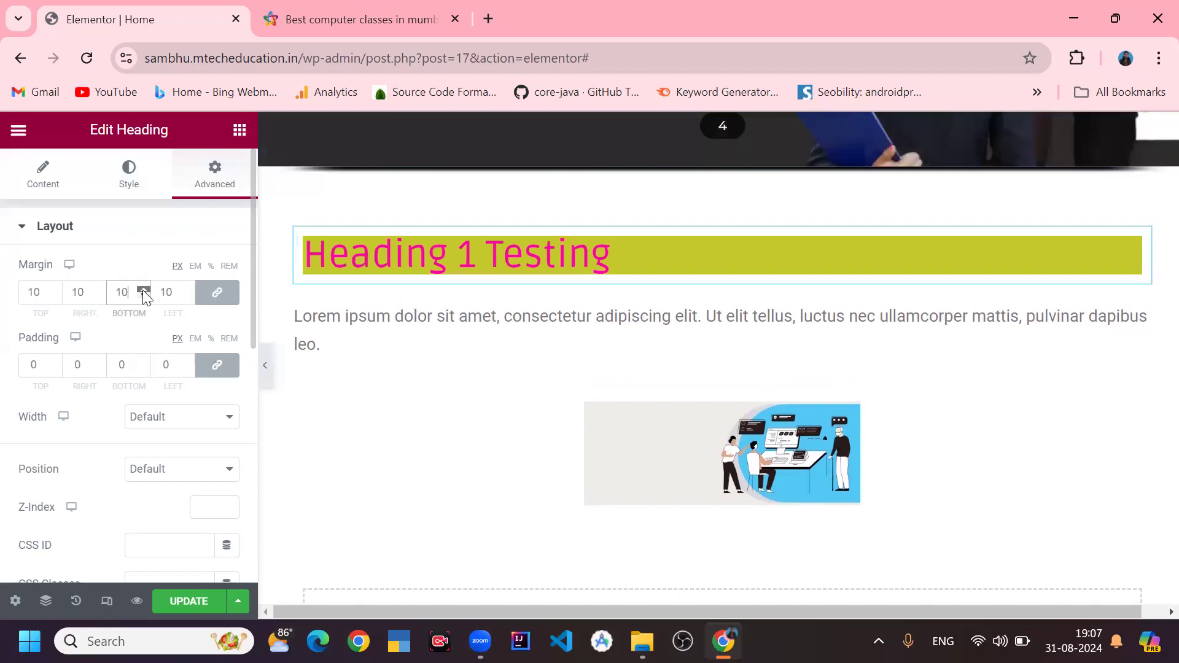
click(143, 289)
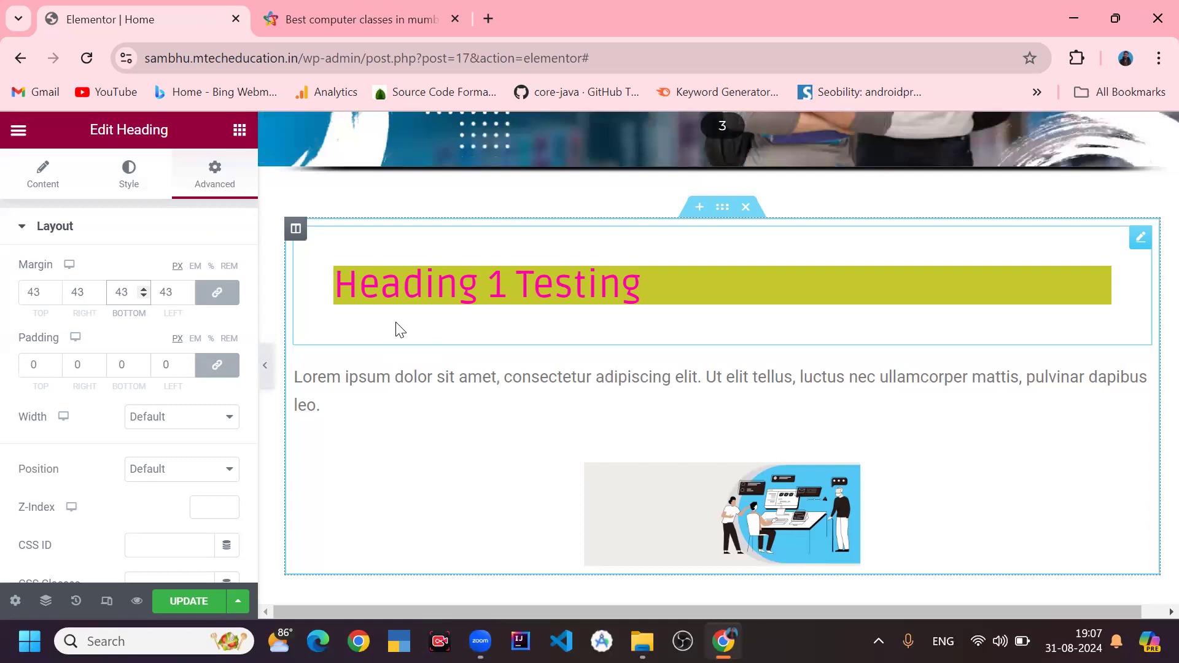
click(190, 371)
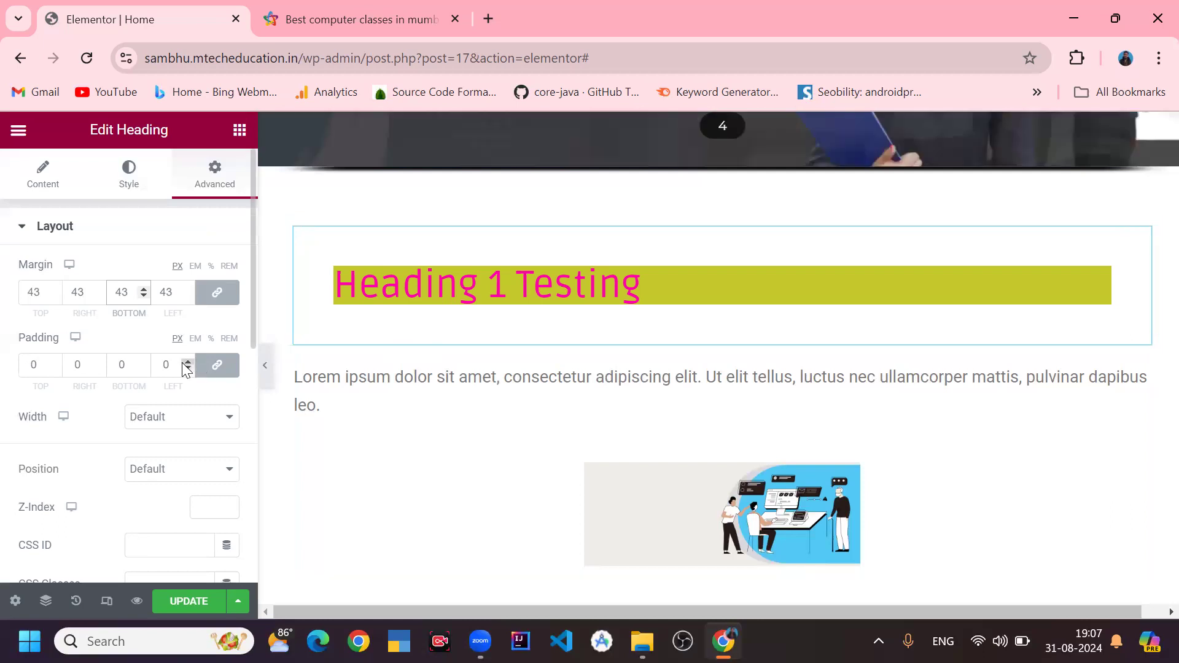
key(BackSpace)
text(5)
click(183, 363)
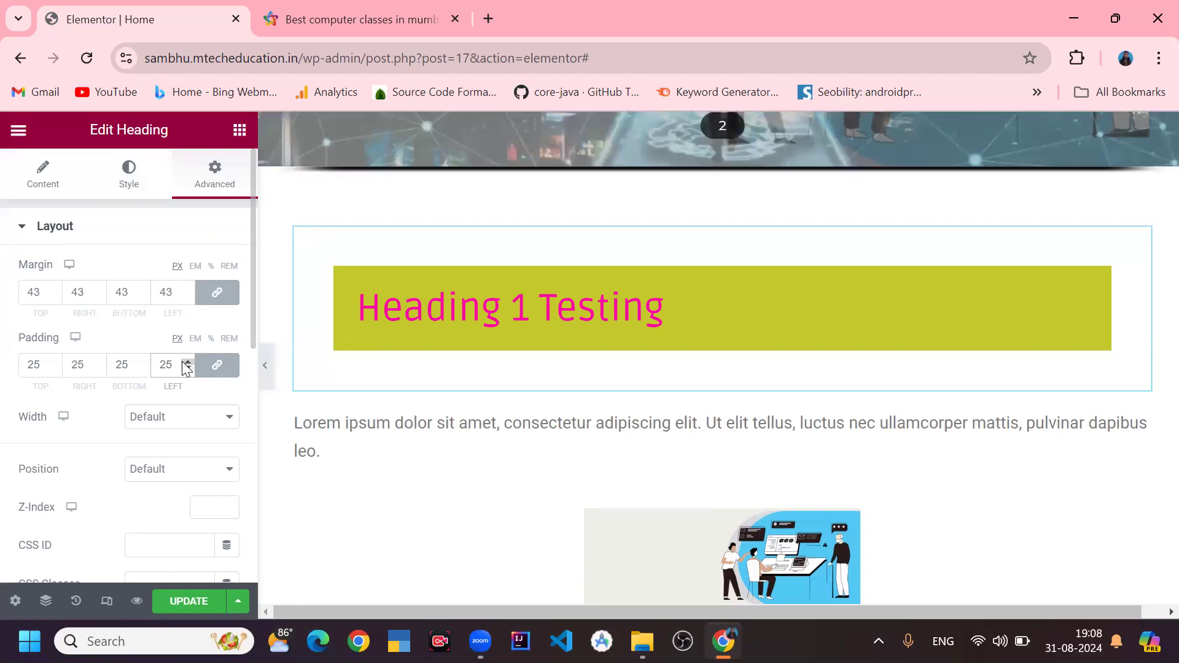
- Set the heading's width to Full Width (100%) and its vertical alignment to End
click(174, 410)
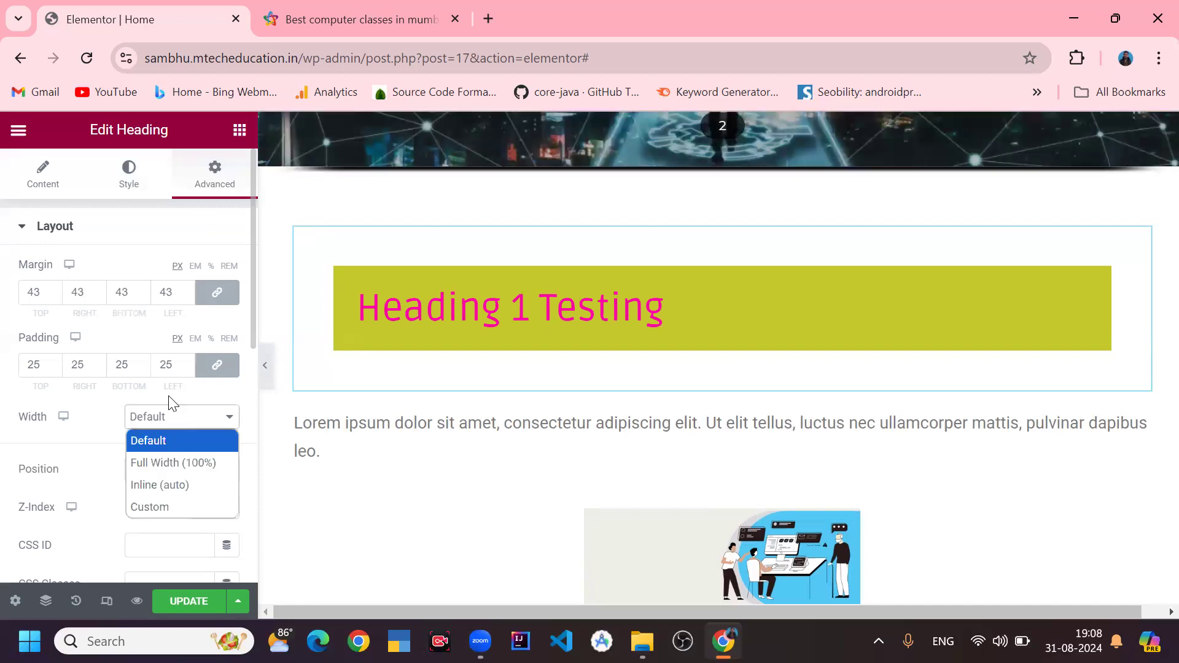
click(180, 465)
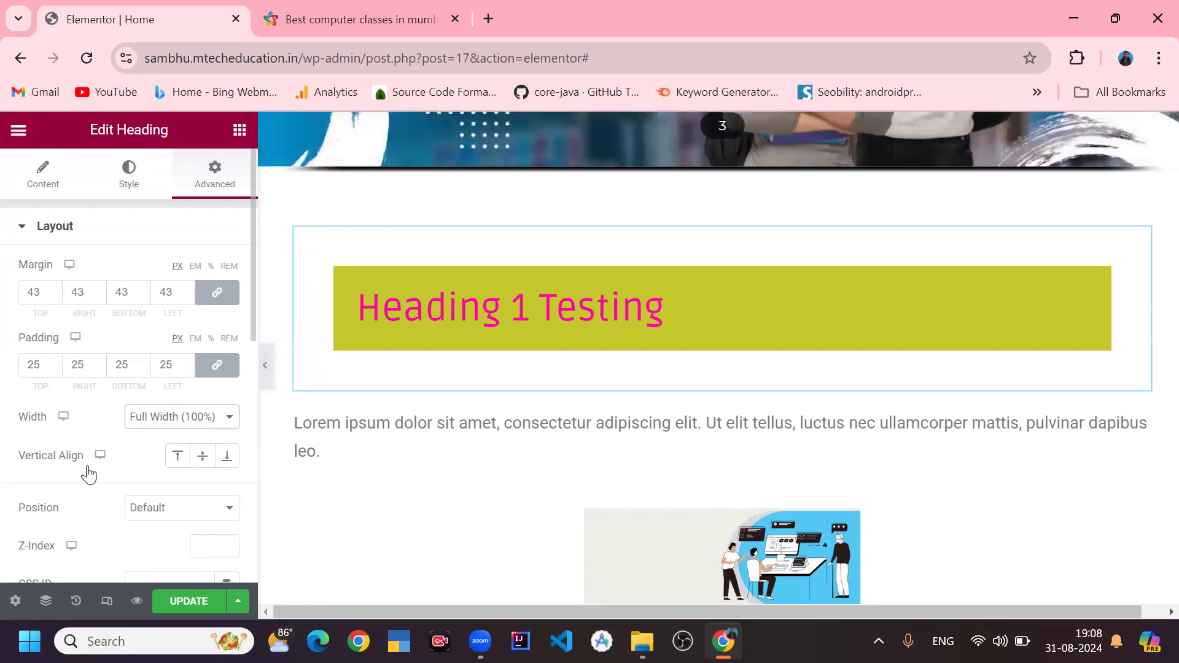
click(178, 460)
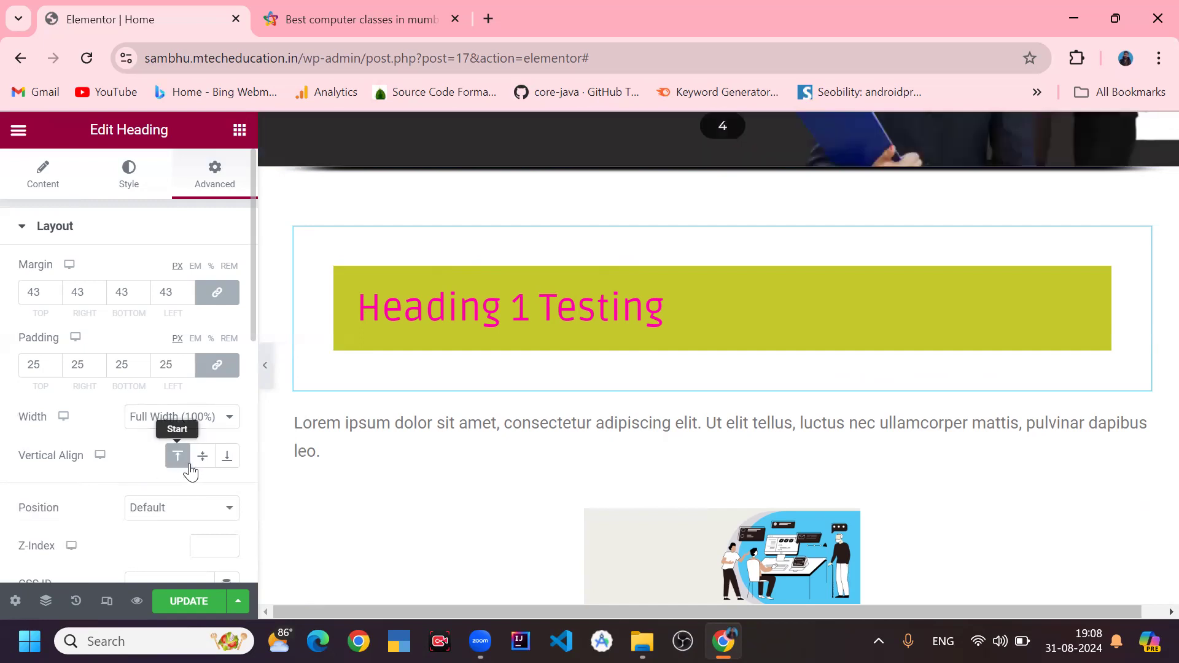
click(227, 462)
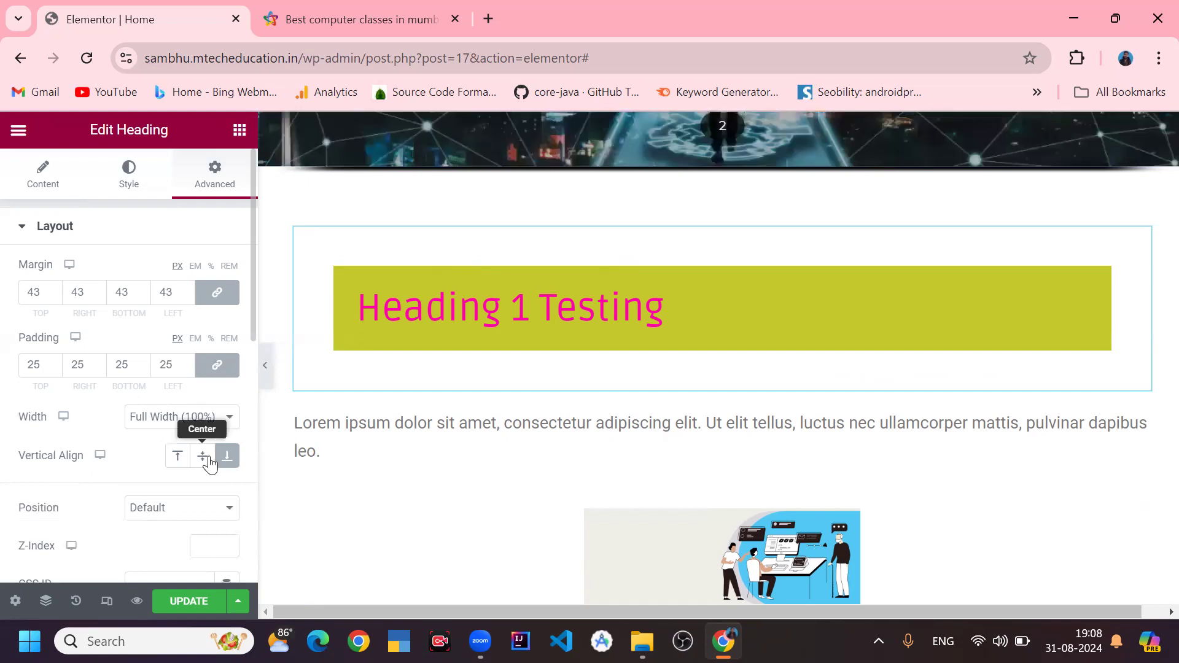
- Set the heading's vertical alignment to Center
click(210, 464)
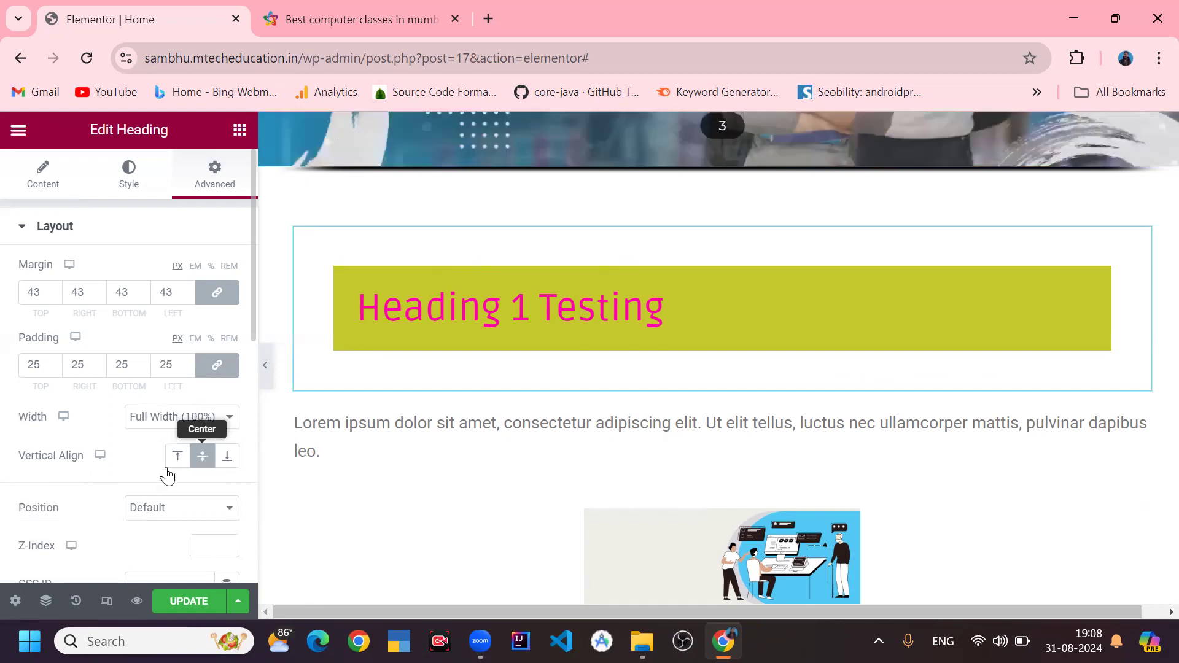
scroll(166, 473, down, 3)
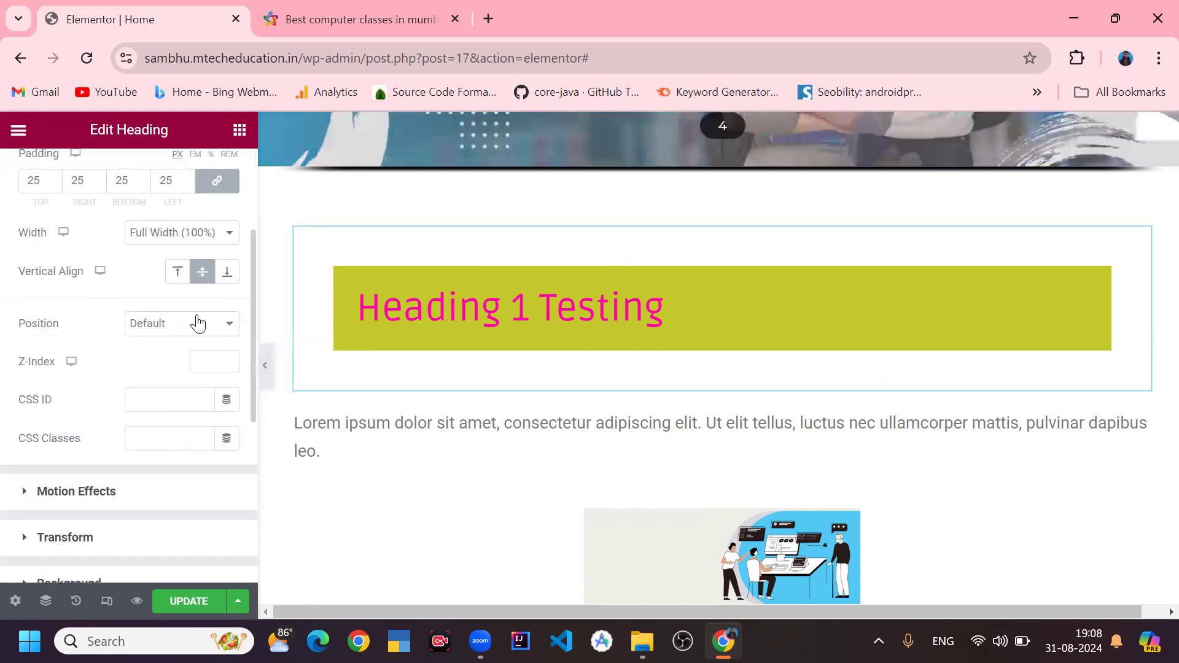
- Try Absolute positioning by dragging the heading over the text, then revert its position to Default
click(198, 320)
click(182, 376)
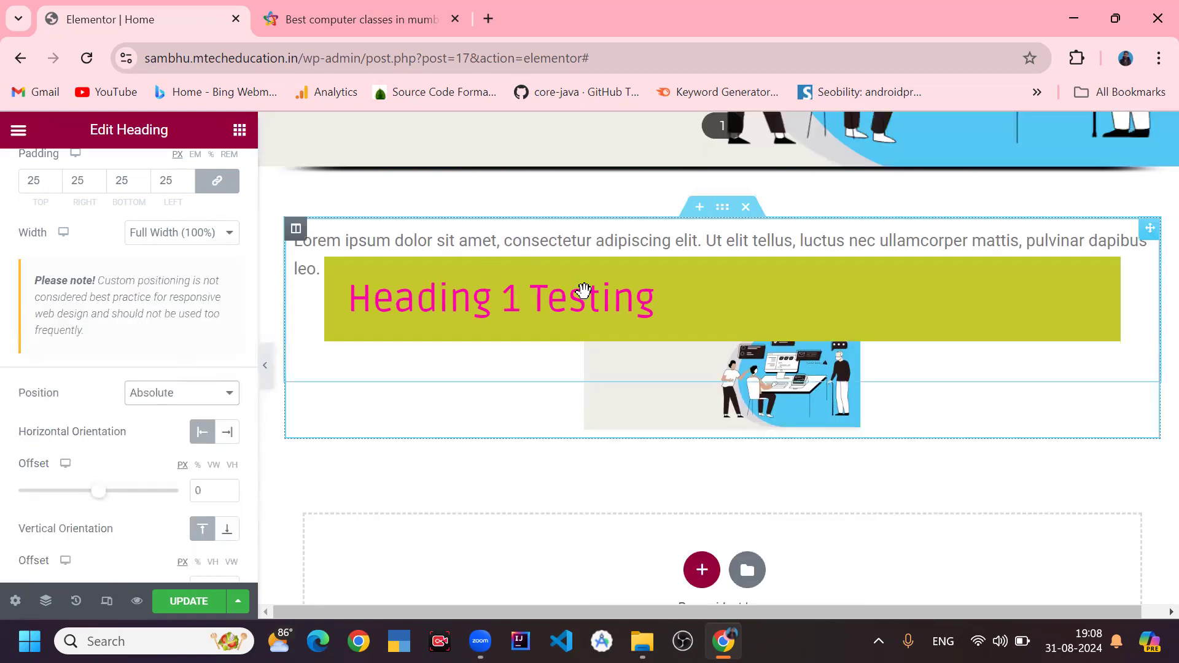
drag(600, 480, 628, 479)
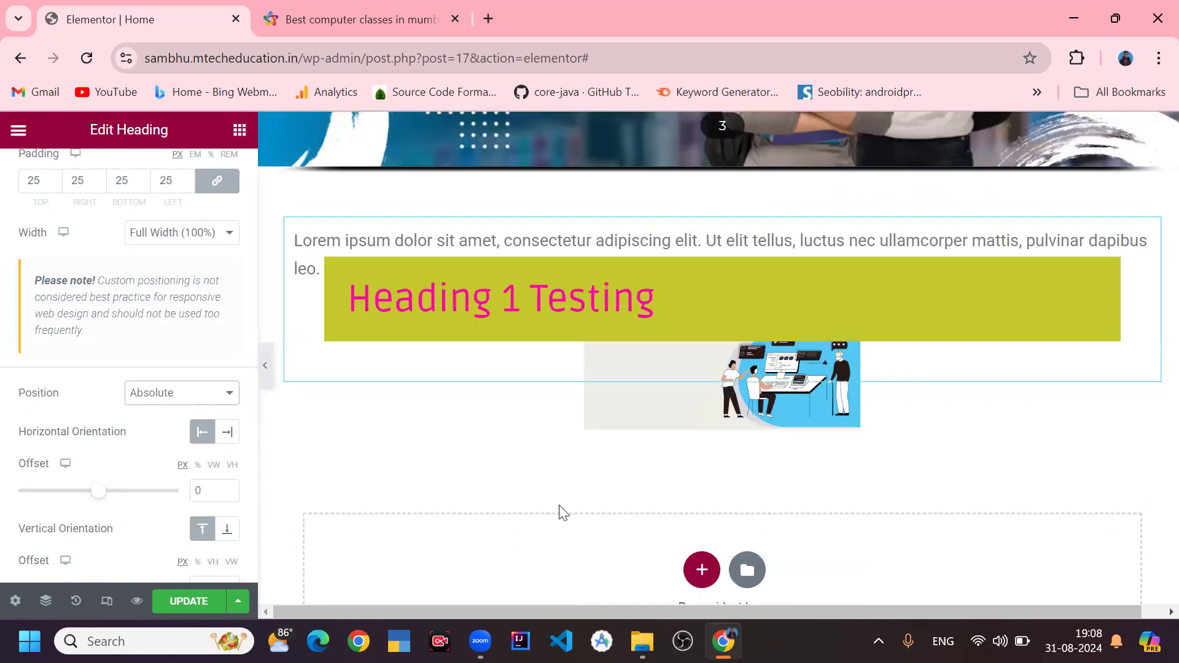
click(142, 396)
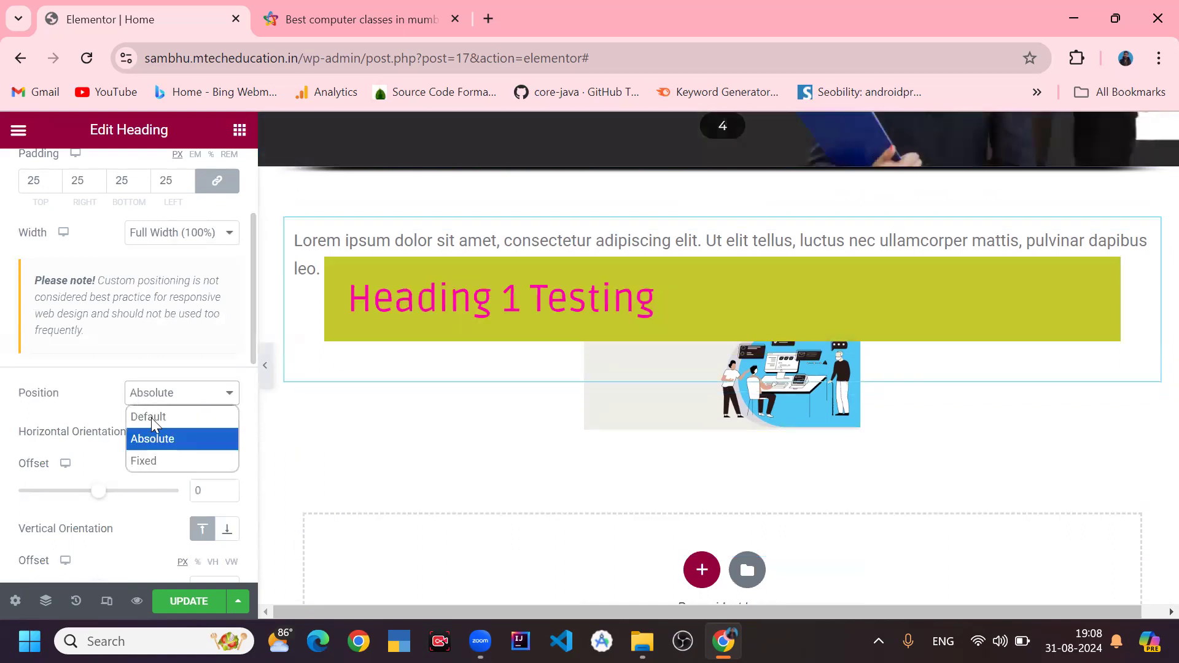
click(151, 416)
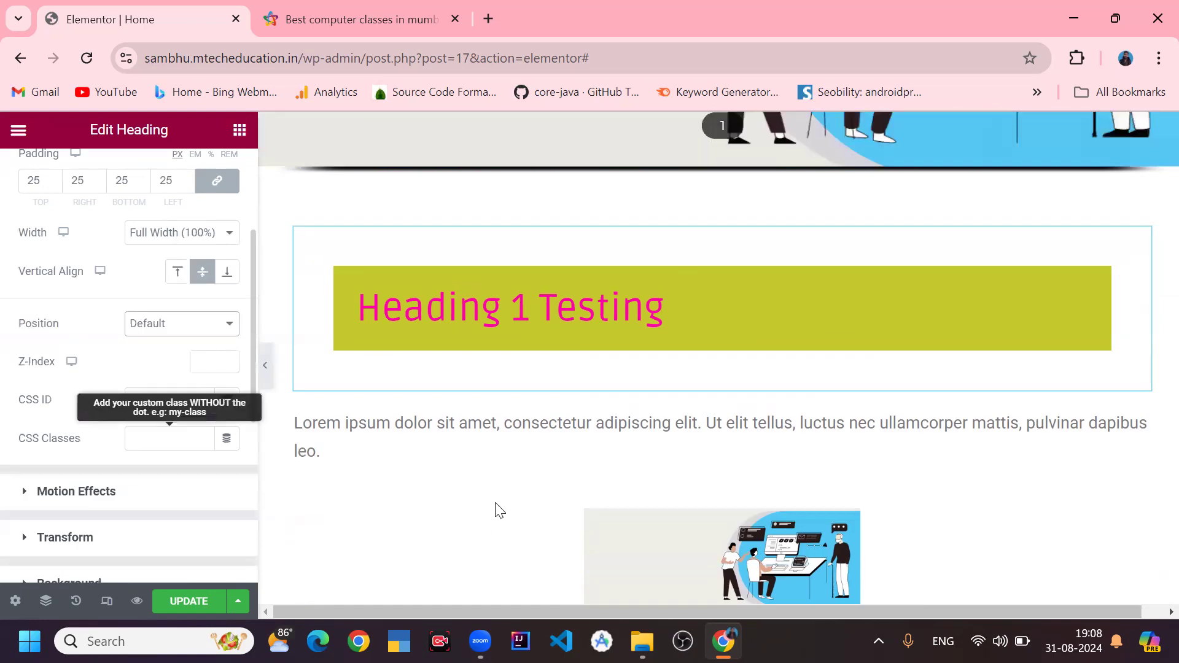
- Preview the Fade In, Fade In Down, Fade In Left and Fade In Right entrance animations on the heading
scroll(494, 504, up, 3)
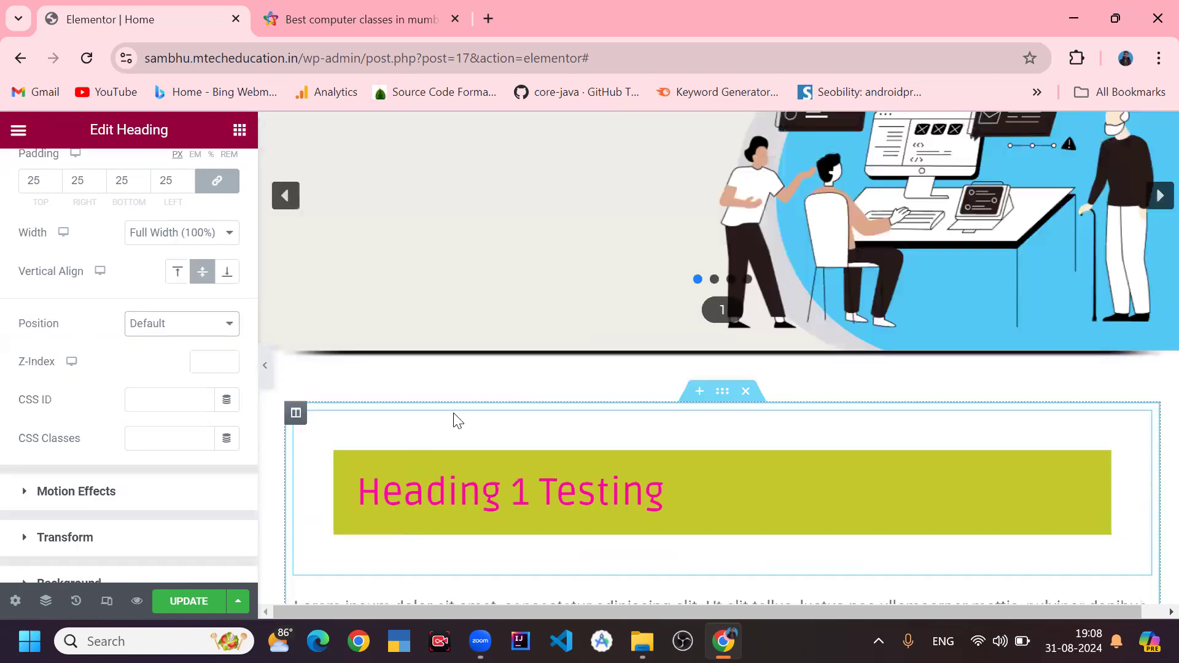
scroll(458, 421, down, 3)
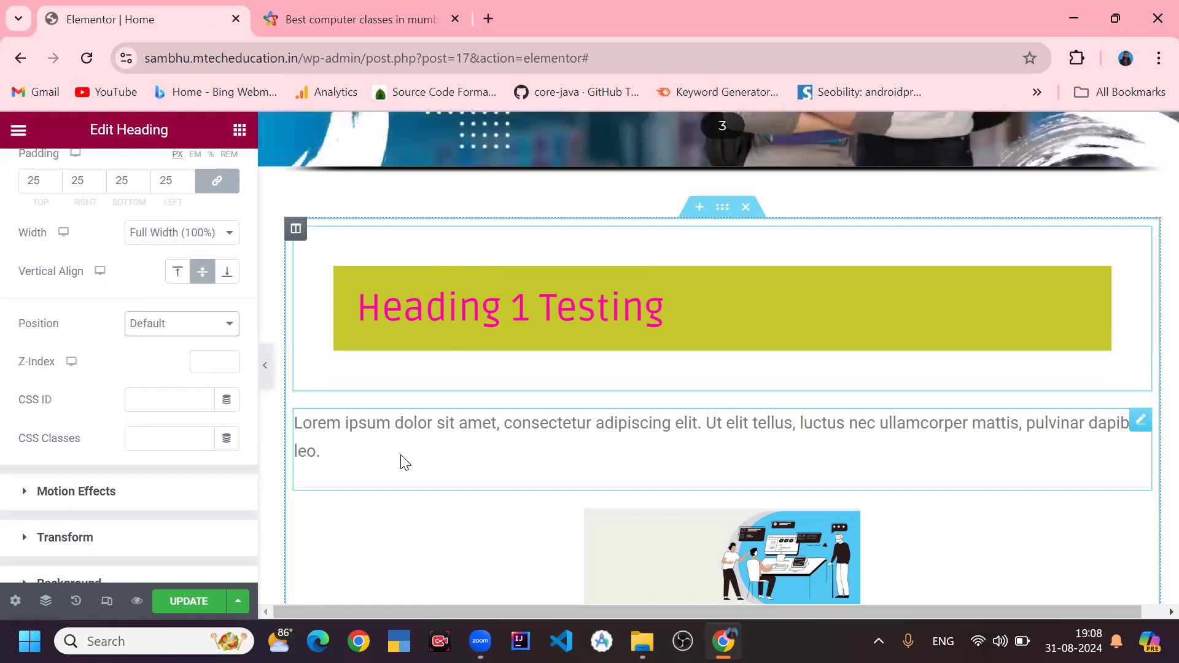
scroll(137, 393, down, 3)
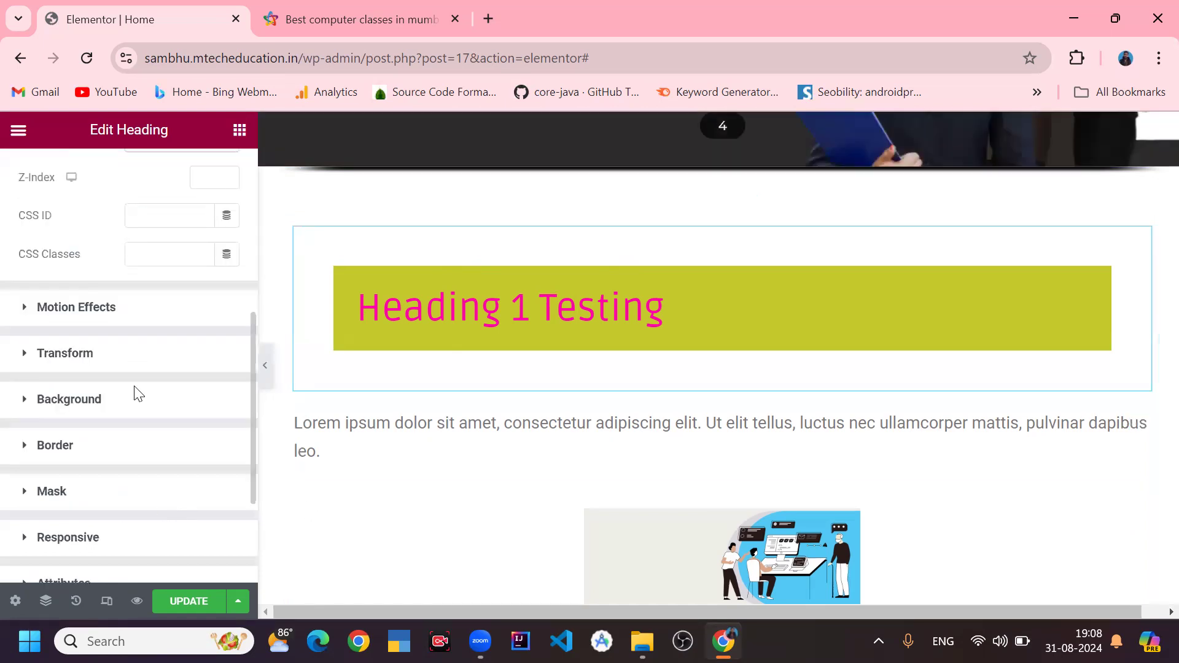
click(133, 319)
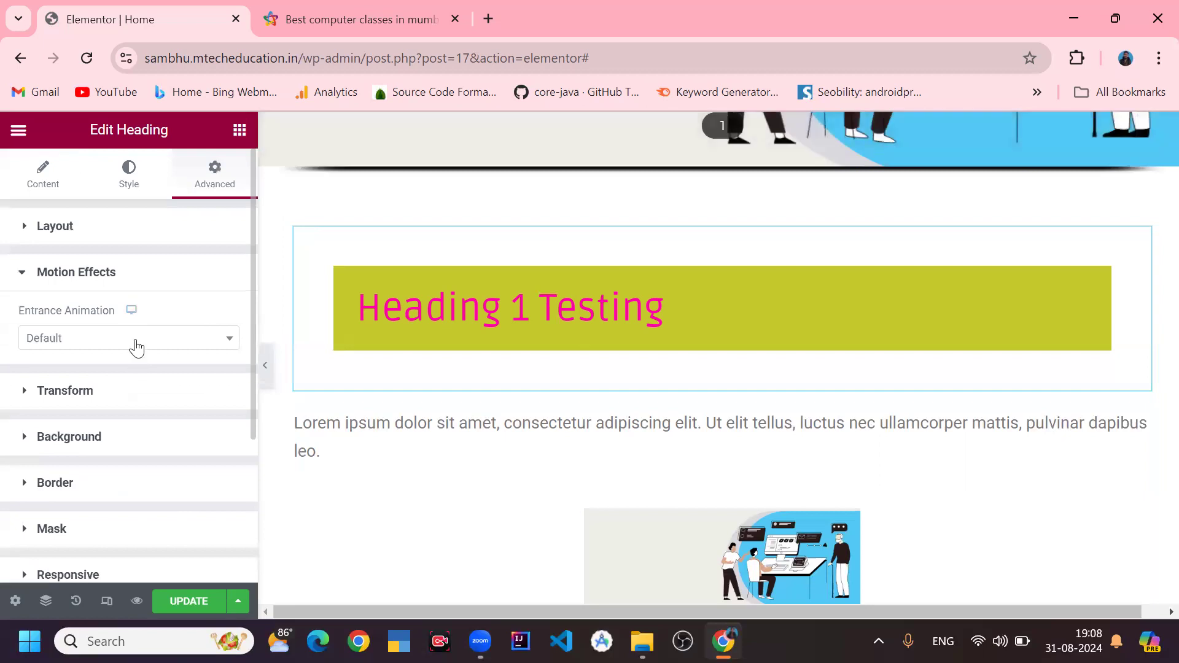
click(136, 347)
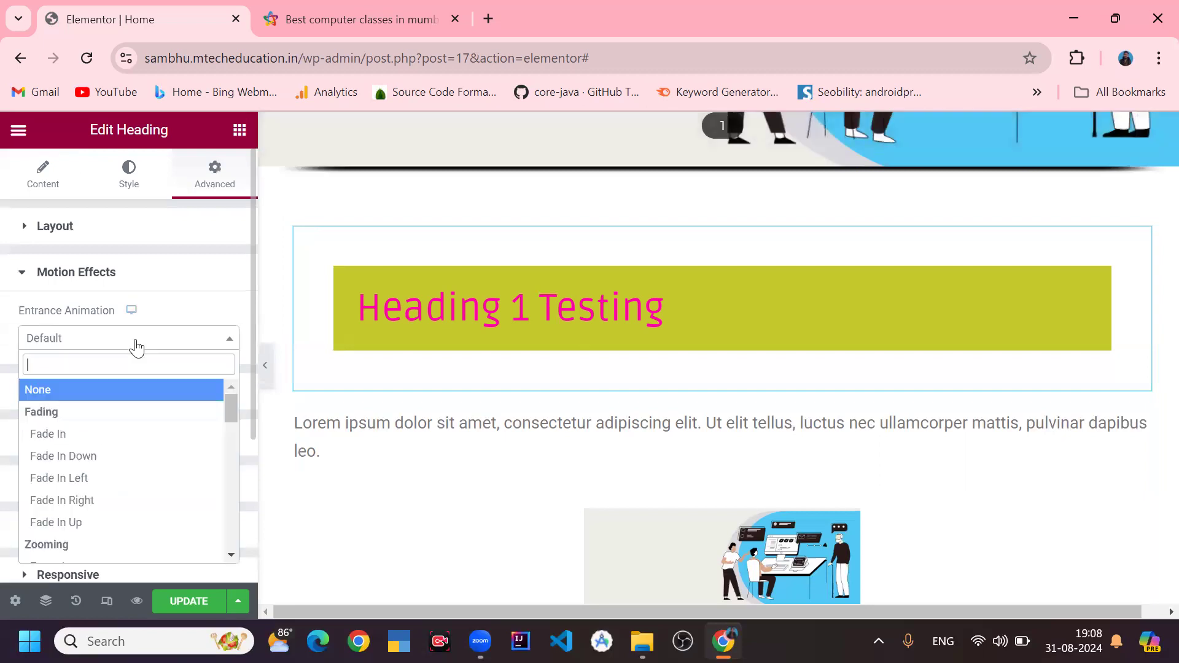
click(87, 439)
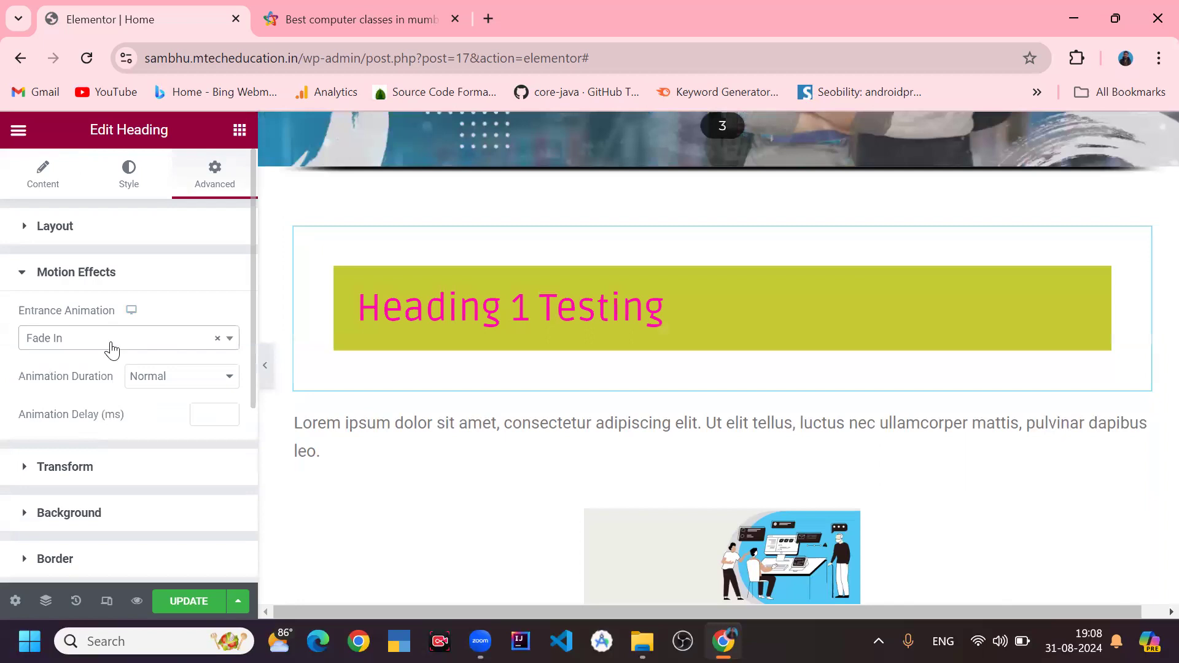
click(111, 341)
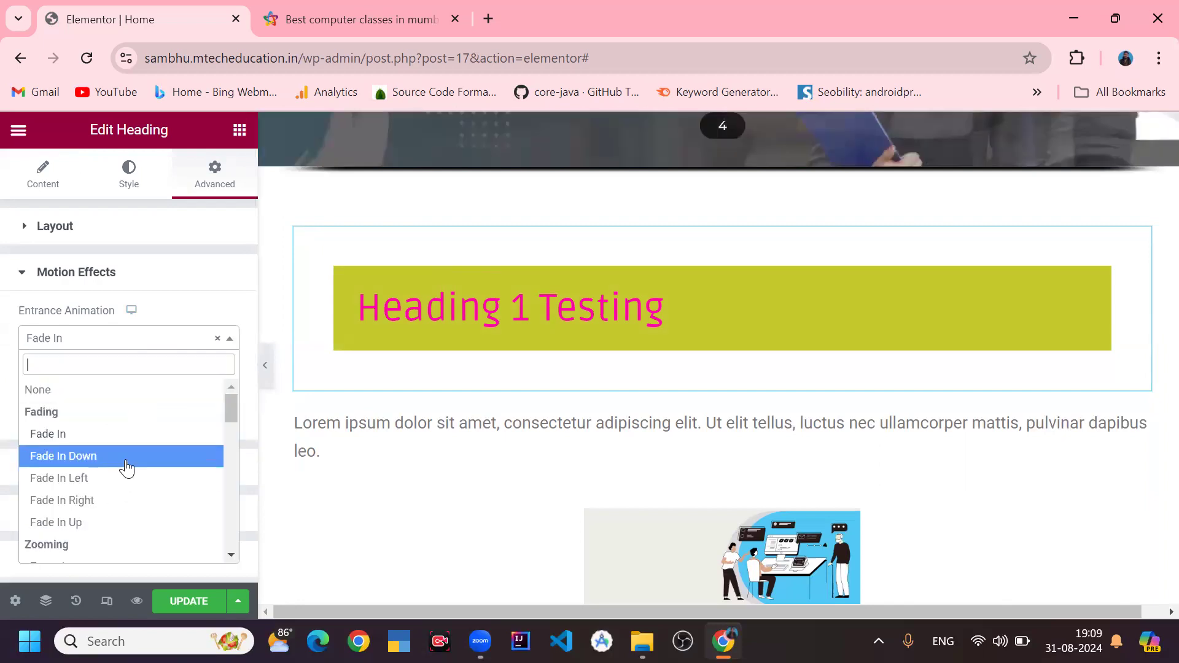
click(126, 461)
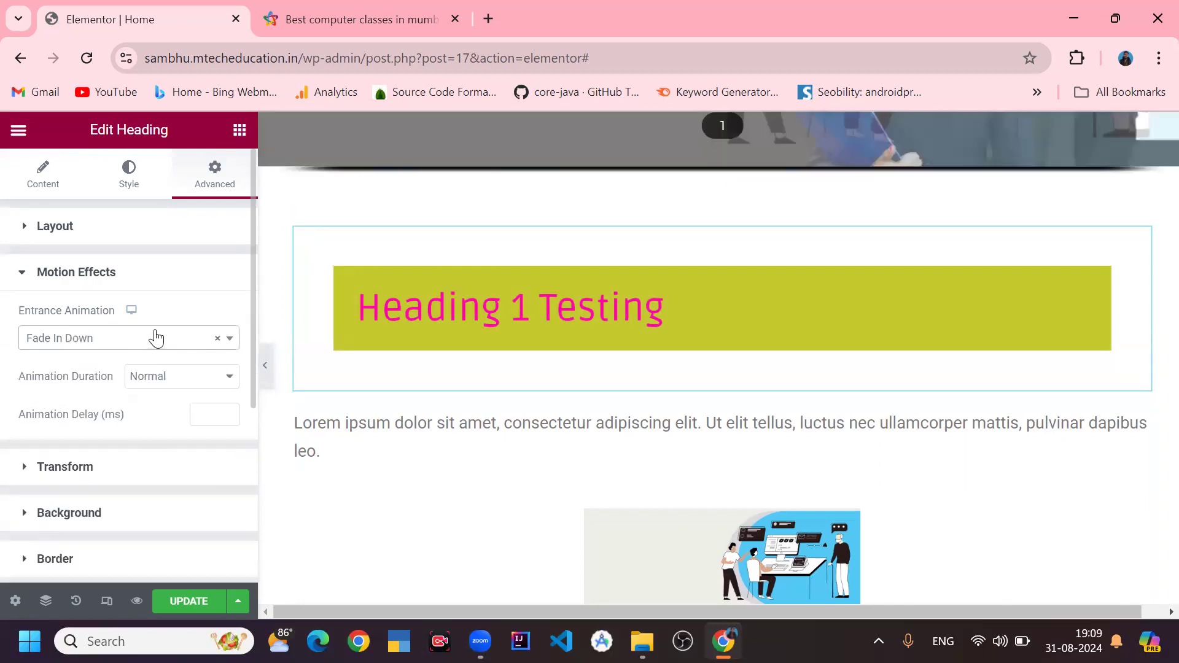
click(156, 338)
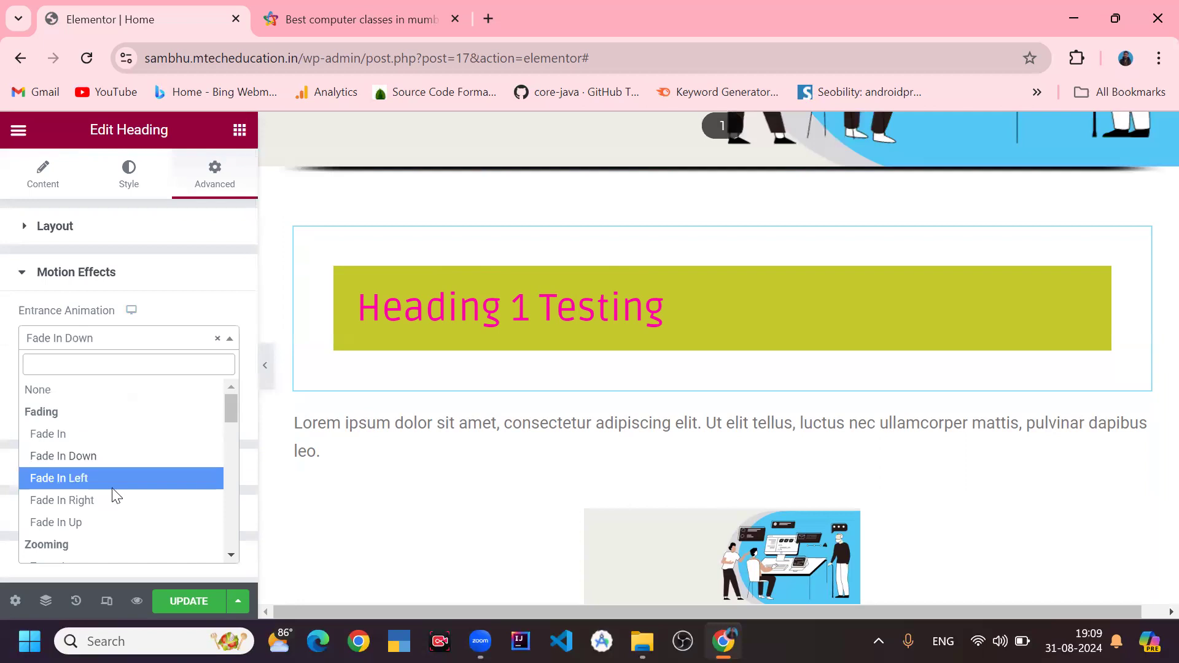
click(114, 485)
click(137, 337)
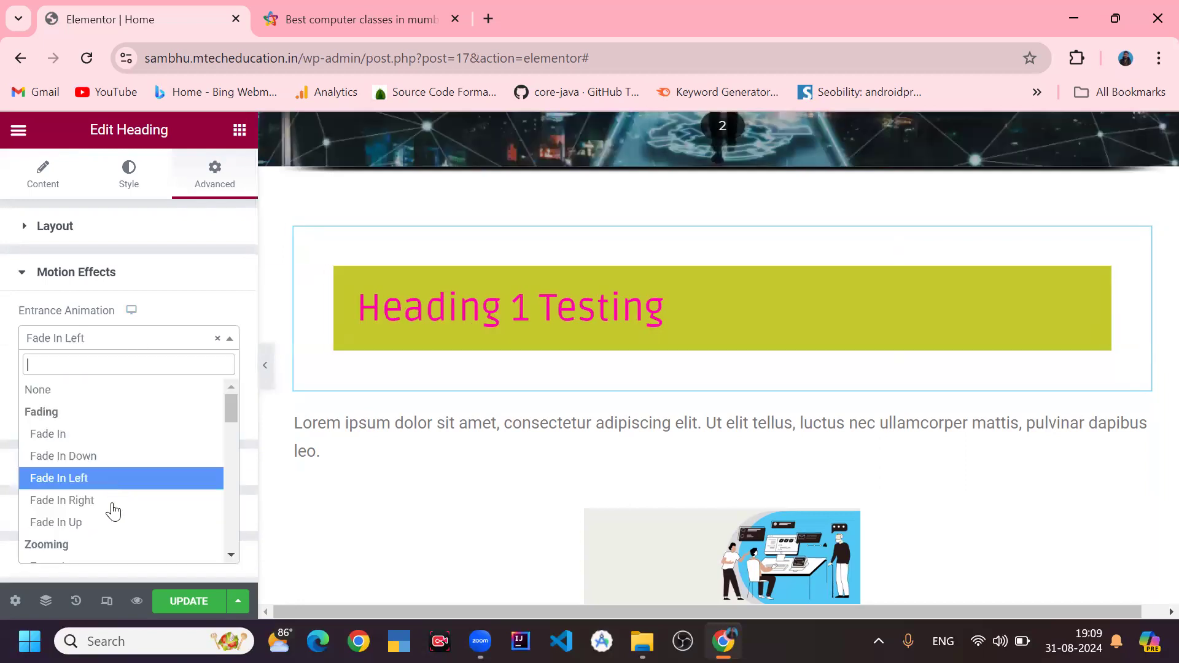
click(113, 500)
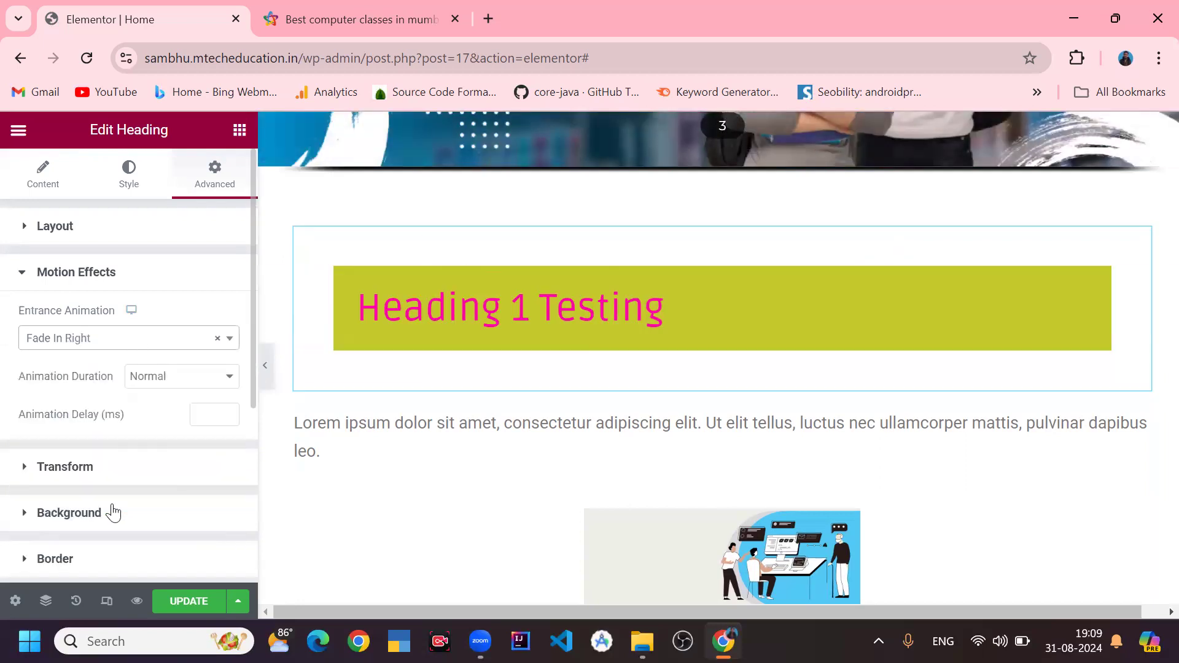
- Preview the Slide In Down and Rotate In entrance animations on the heading
click(105, 341)
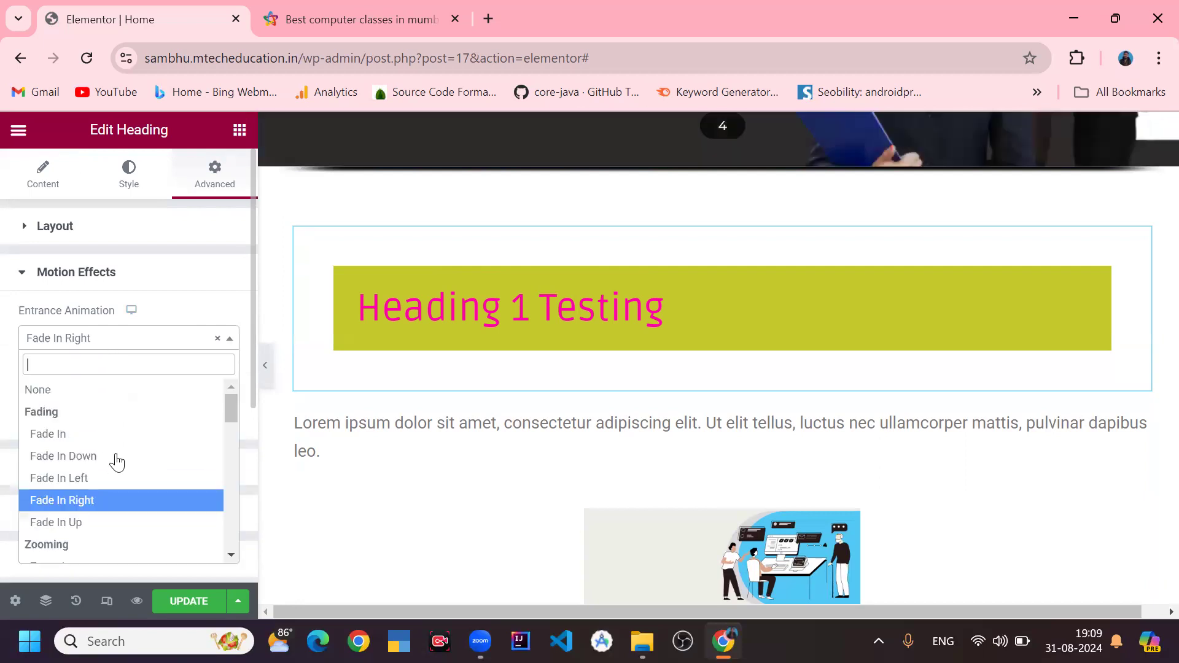
scroll(121, 484, down, 6)
click(108, 467)
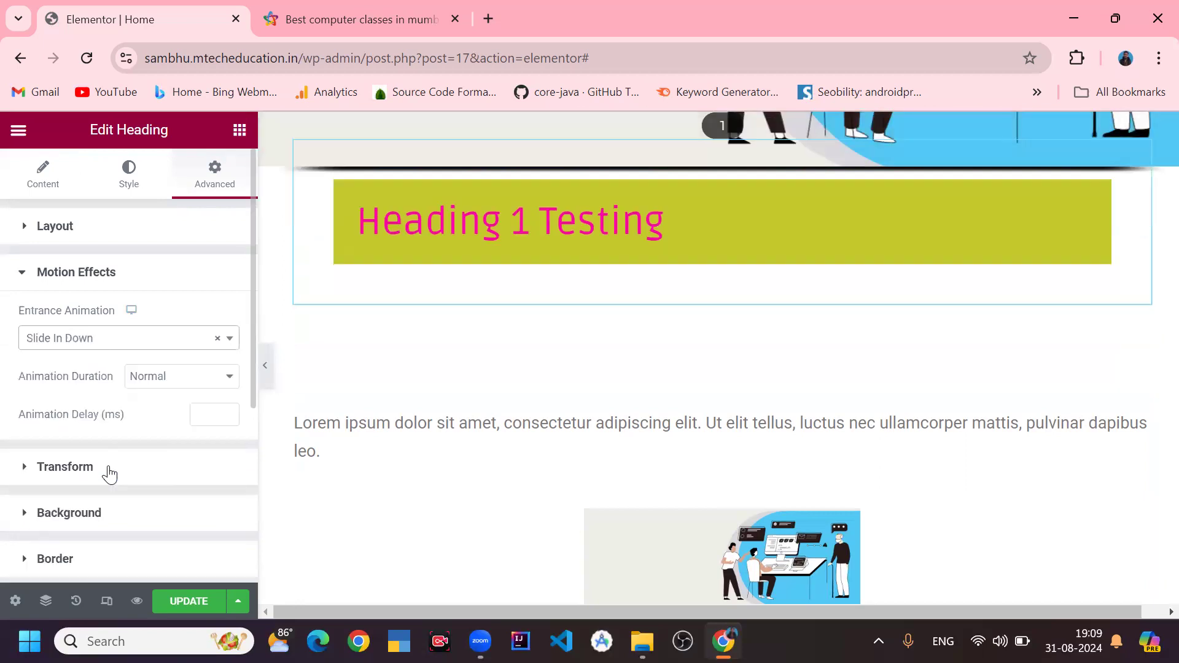
click(145, 342)
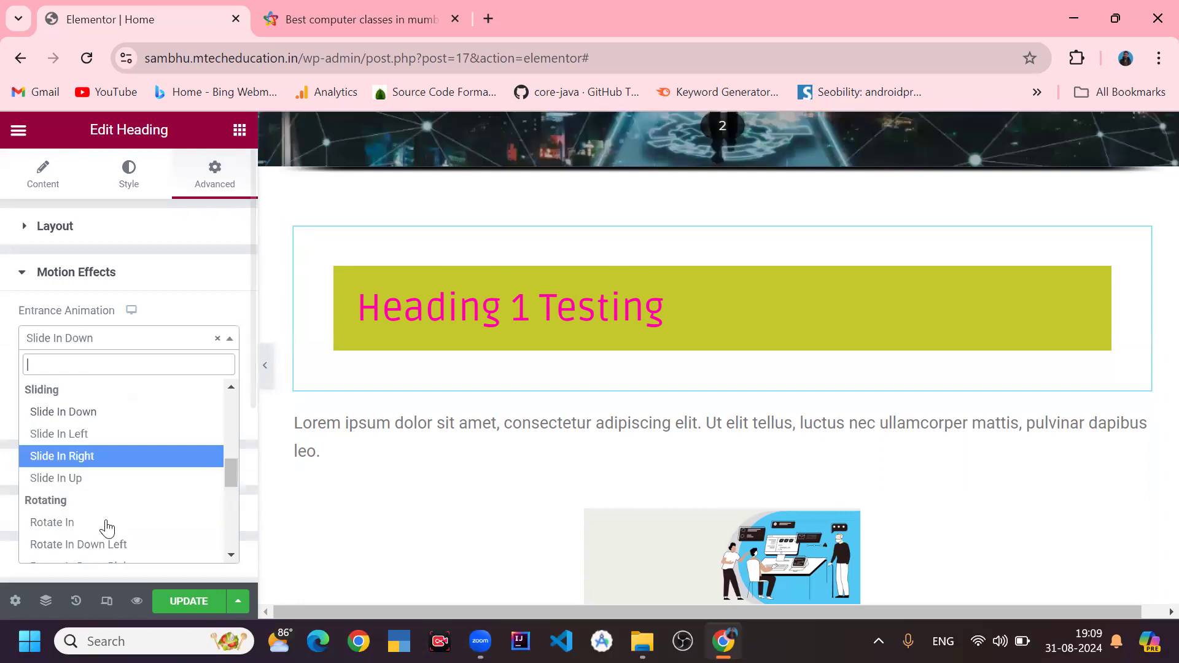
click(106, 523)
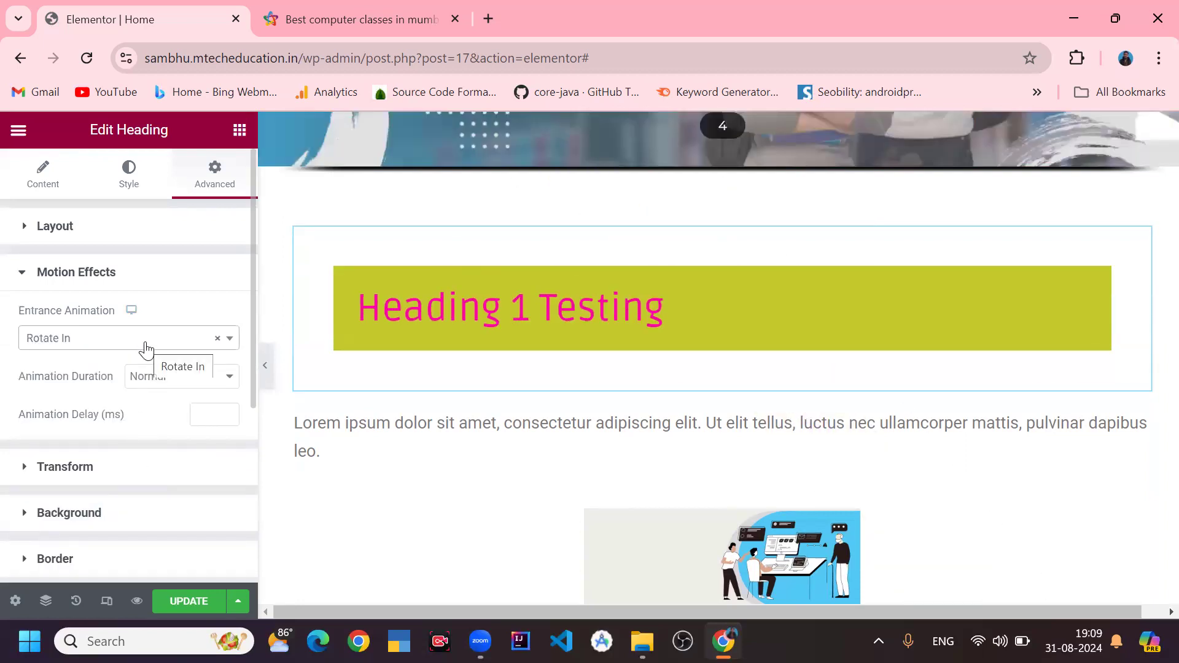
- Set the heading's animation duration to Fast
click(157, 386)
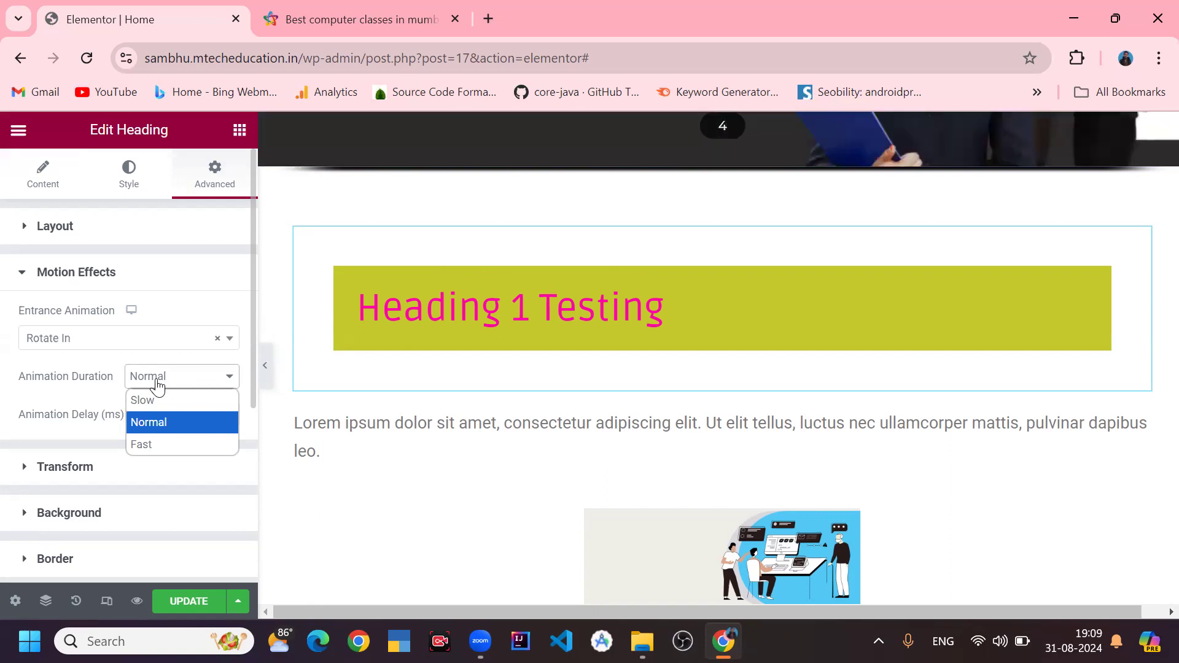
click(176, 399)
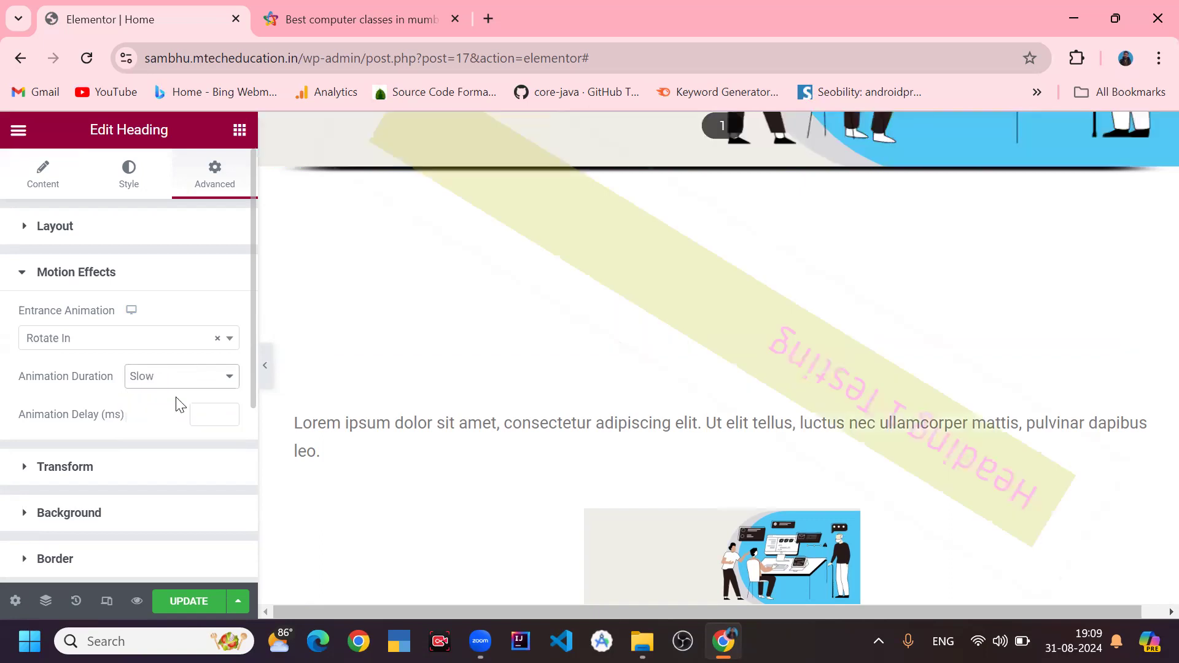
click(164, 377)
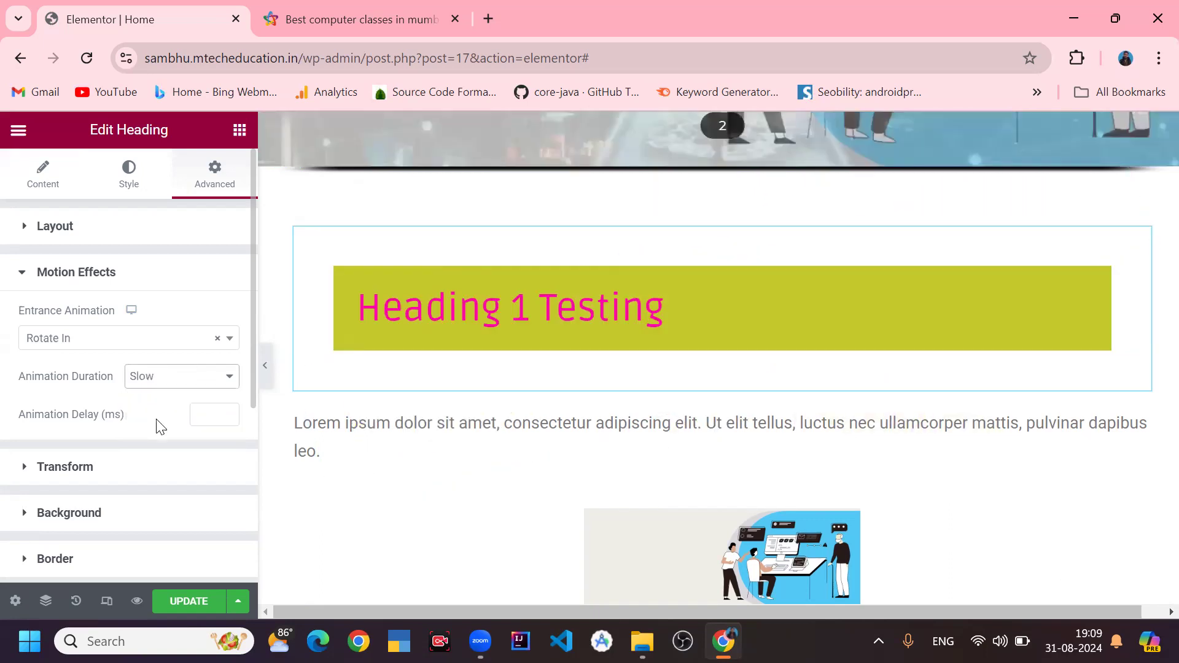
click(159, 445)
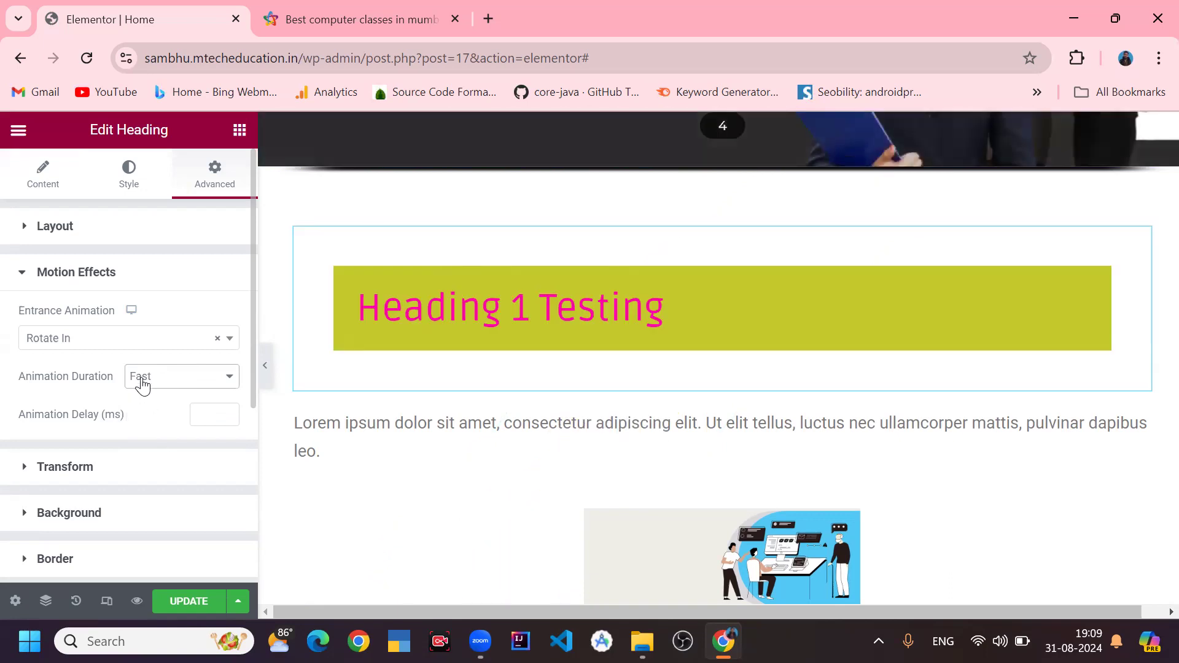
- Set the heading's entrance animation to Swing
click(150, 343)
scroll(155, 473, down, 3)
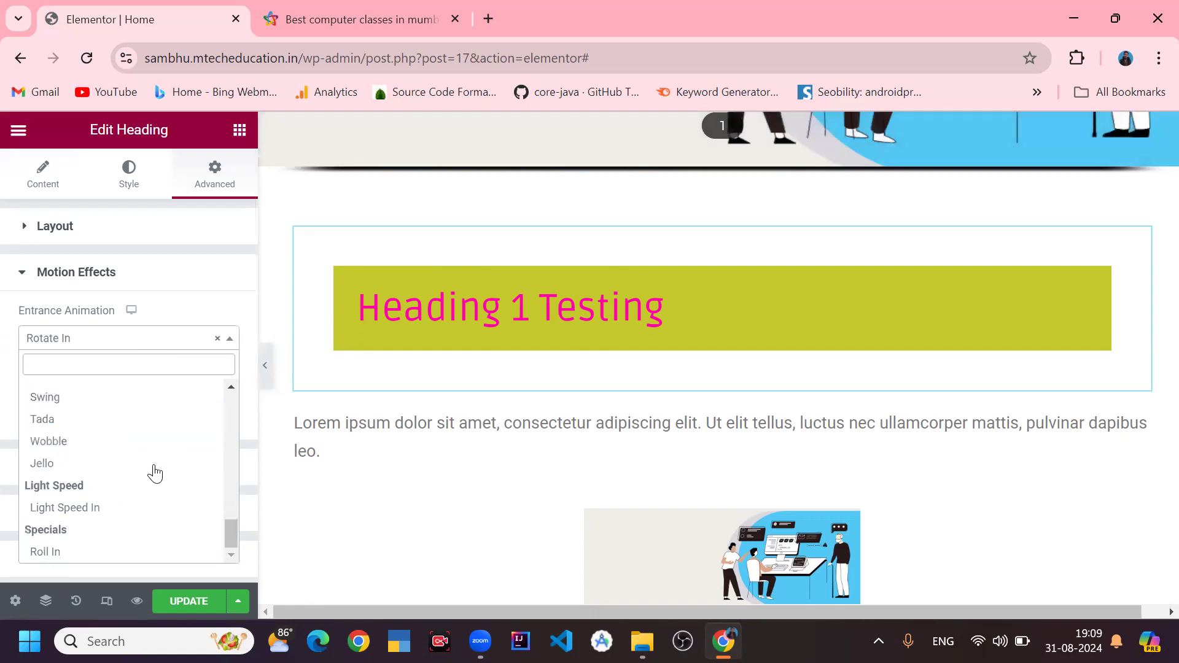
click(119, 552)
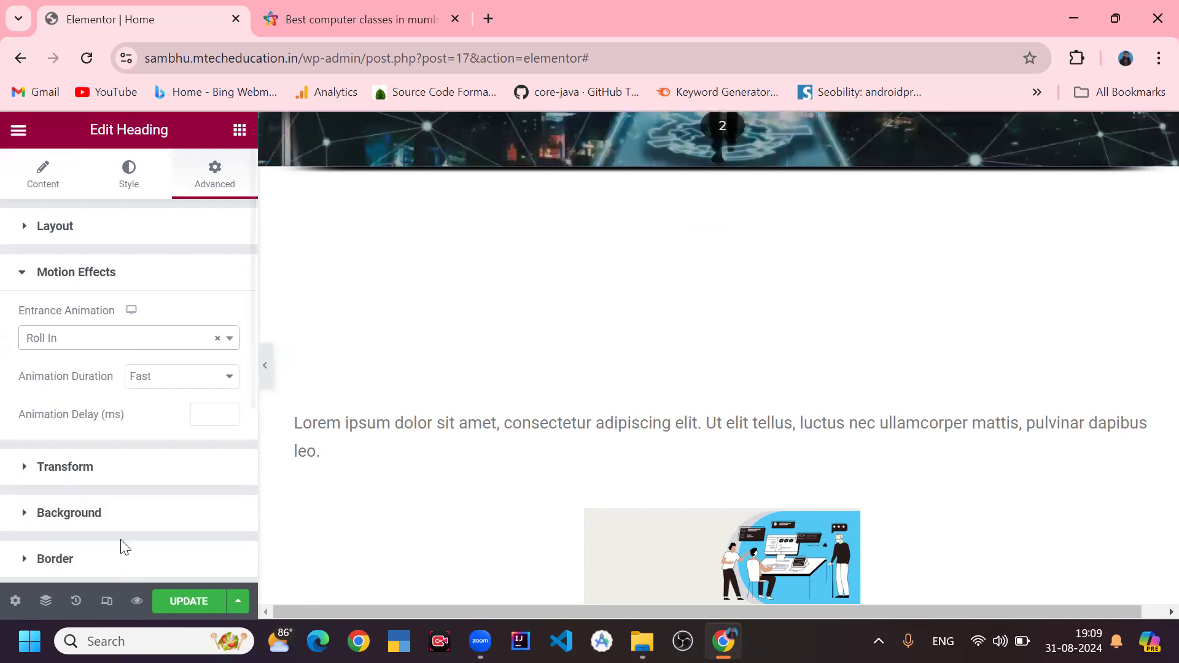
click(137, 347)
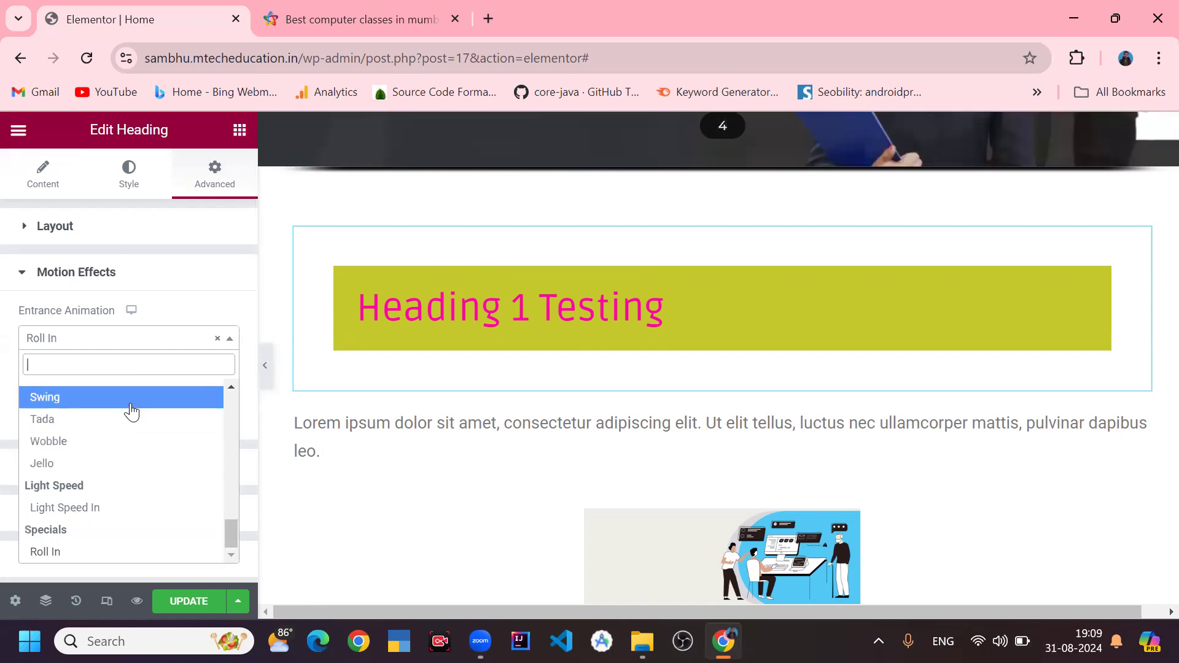
click(130, 404)
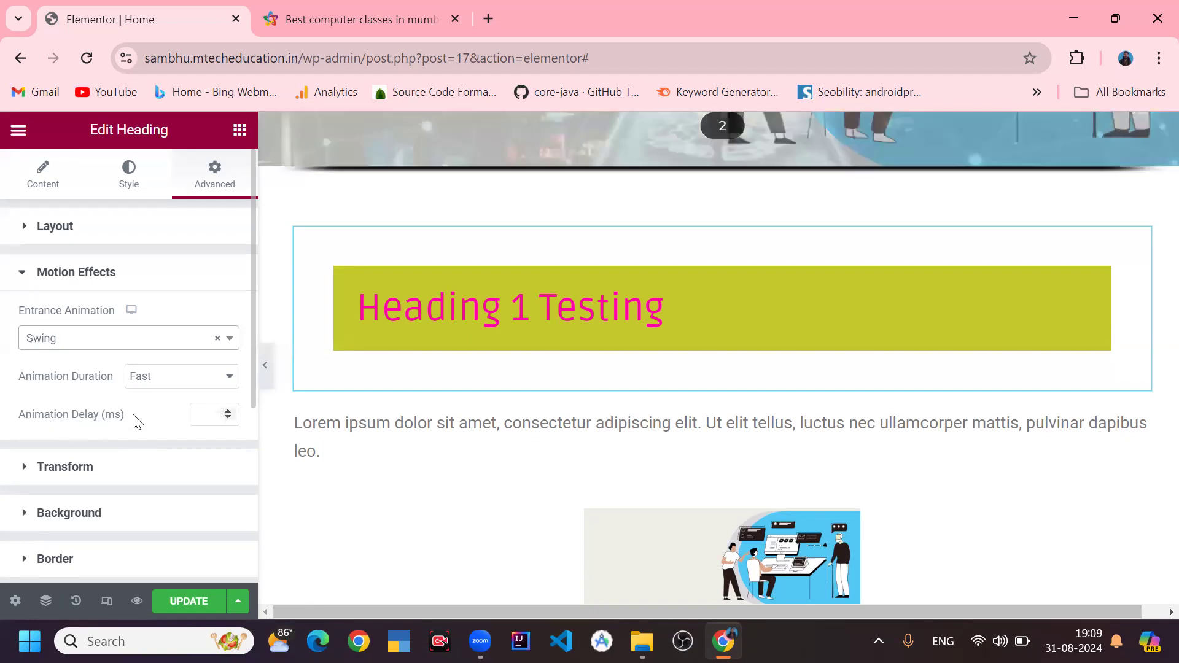
- Set the heading's animation delay to 0 ms
click(227, 412)
click(227, 412)
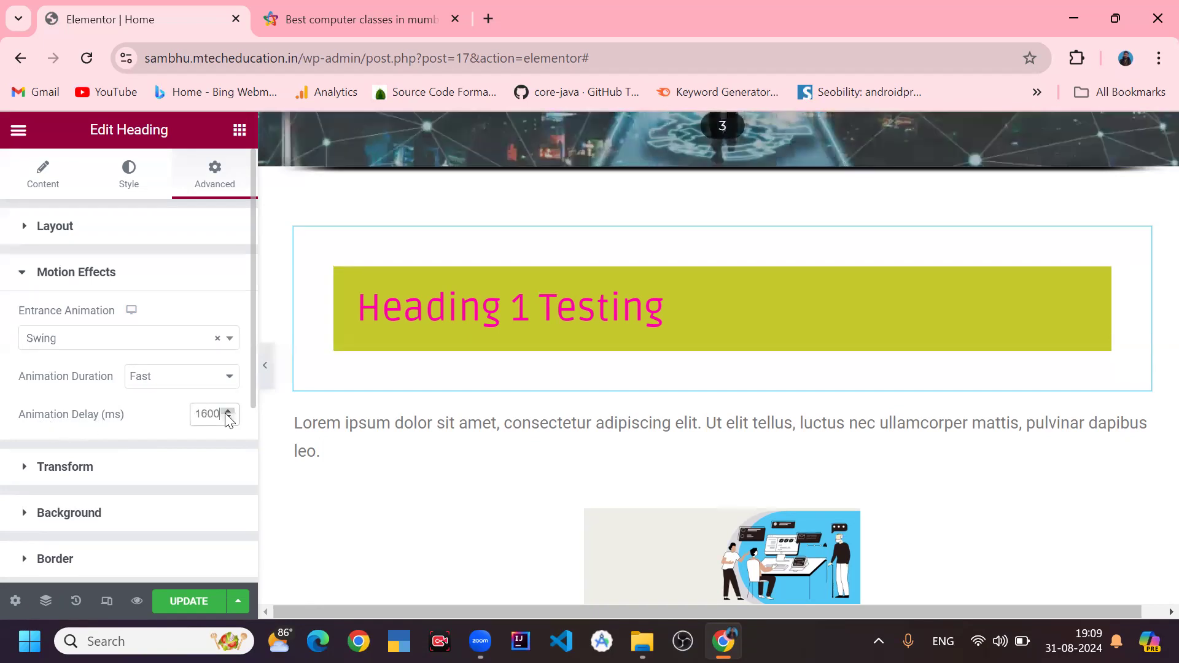
click(227, 412)
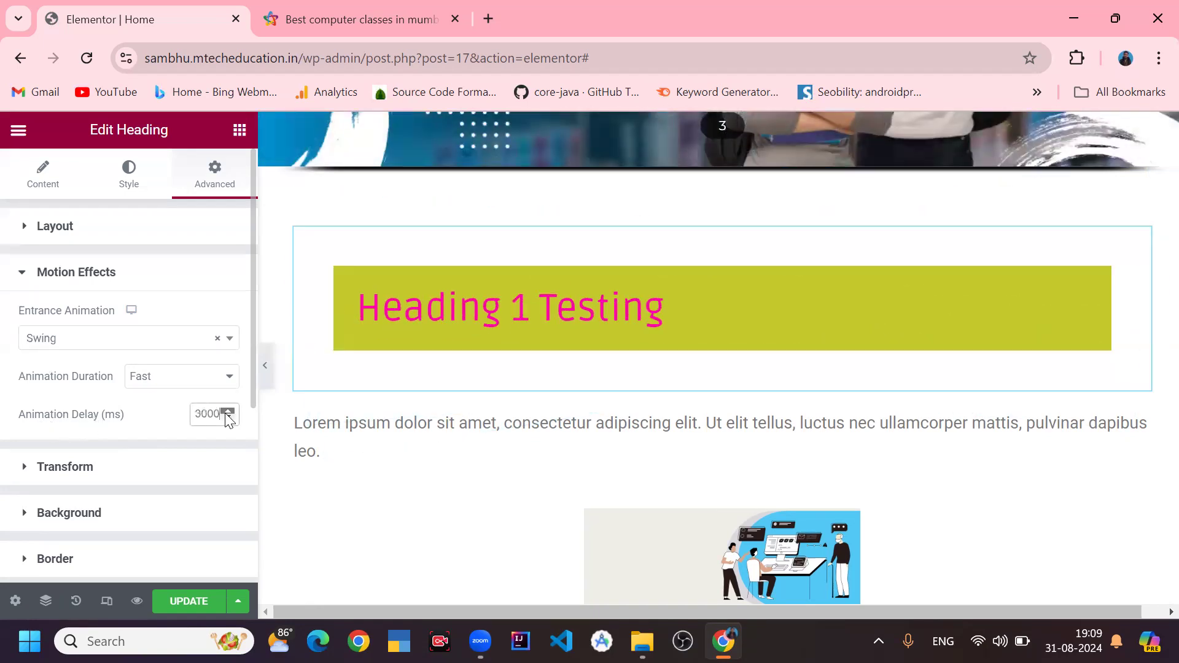
click(227, 412)
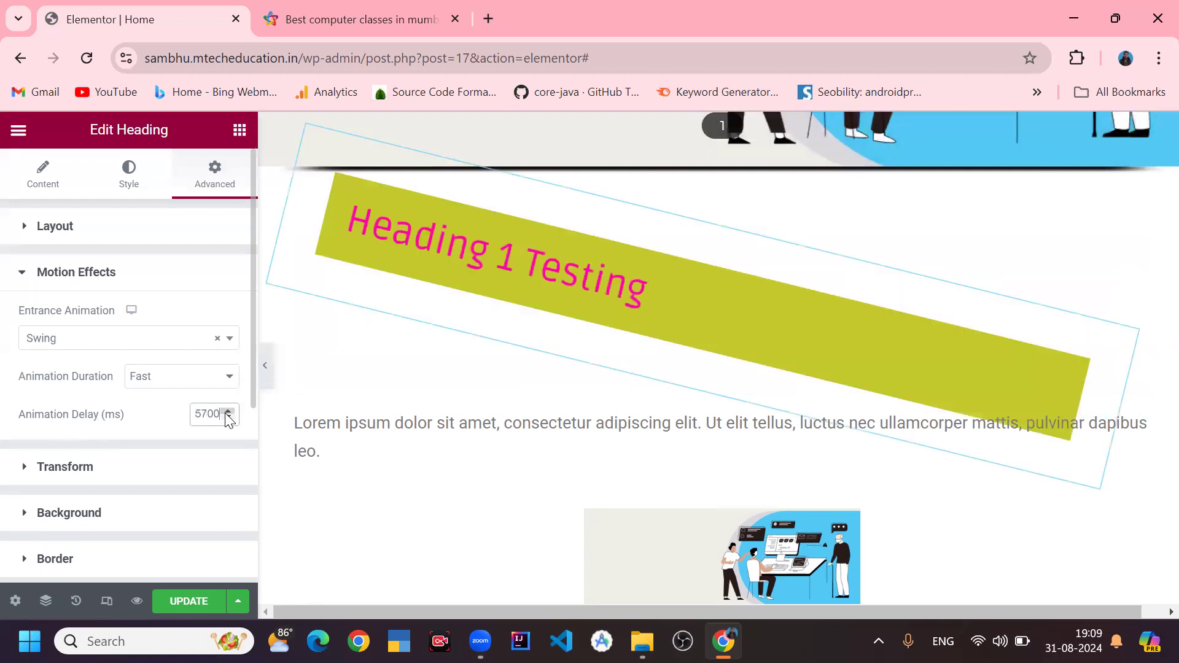
double_click(208, 414)
text(0)
- Rotate the heading about 15 degrees in the Transform settings, then set its rotation back to 0
scroll(185, 429, down, 3)
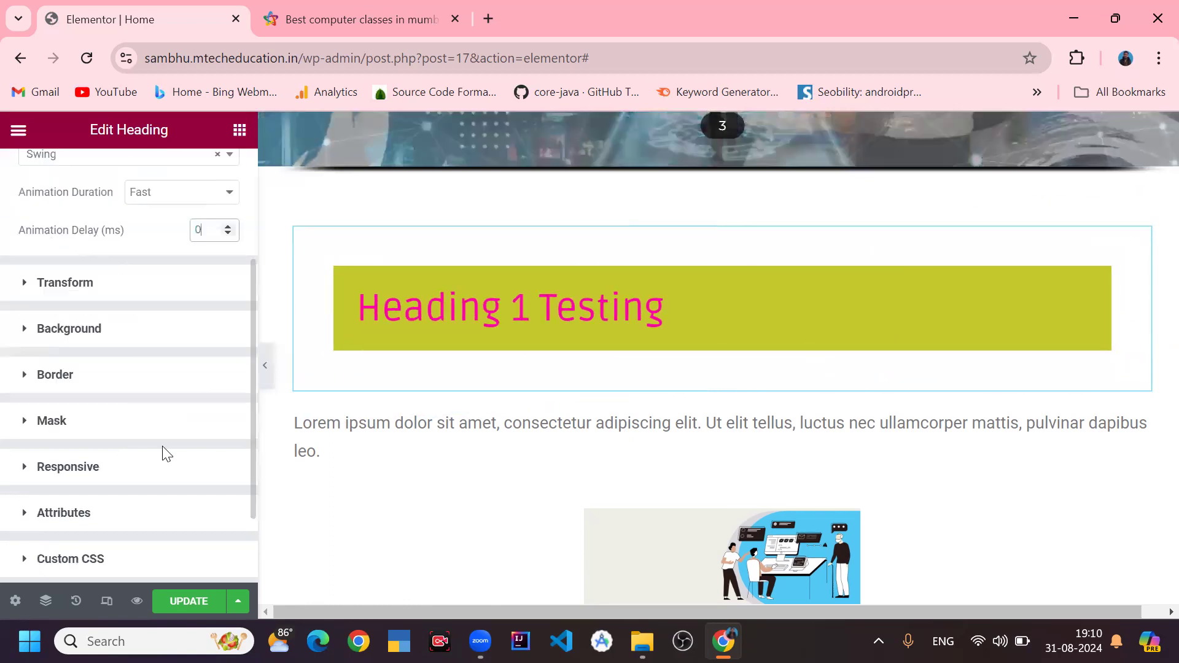
click(121, 299)
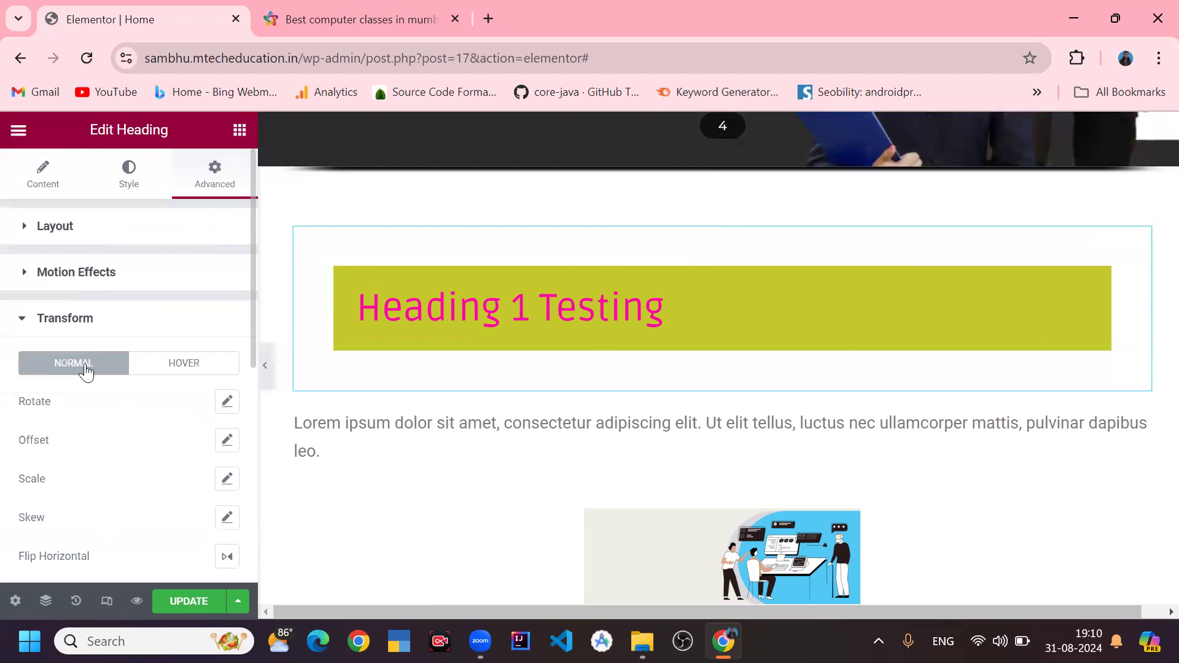
click(227, 402)
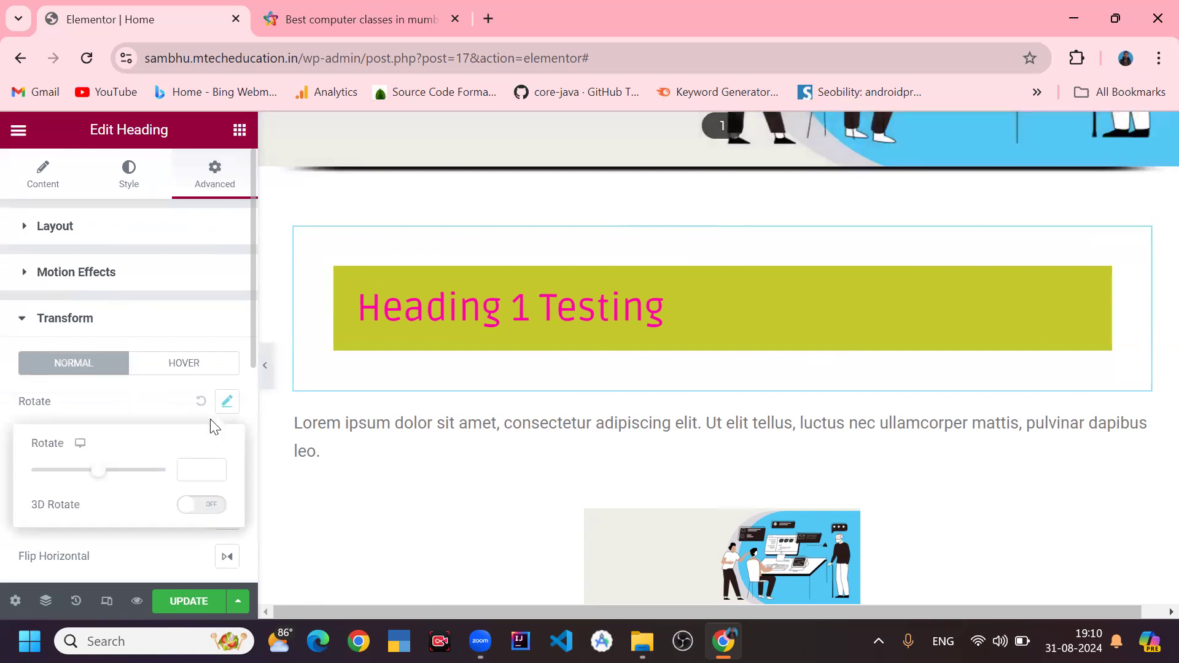
mouse_move(102, 480)
mouse_down()
mouse_move(148, 483)
mouse_move(94, 486)
mouse_move(105, 479)
mouse_up()
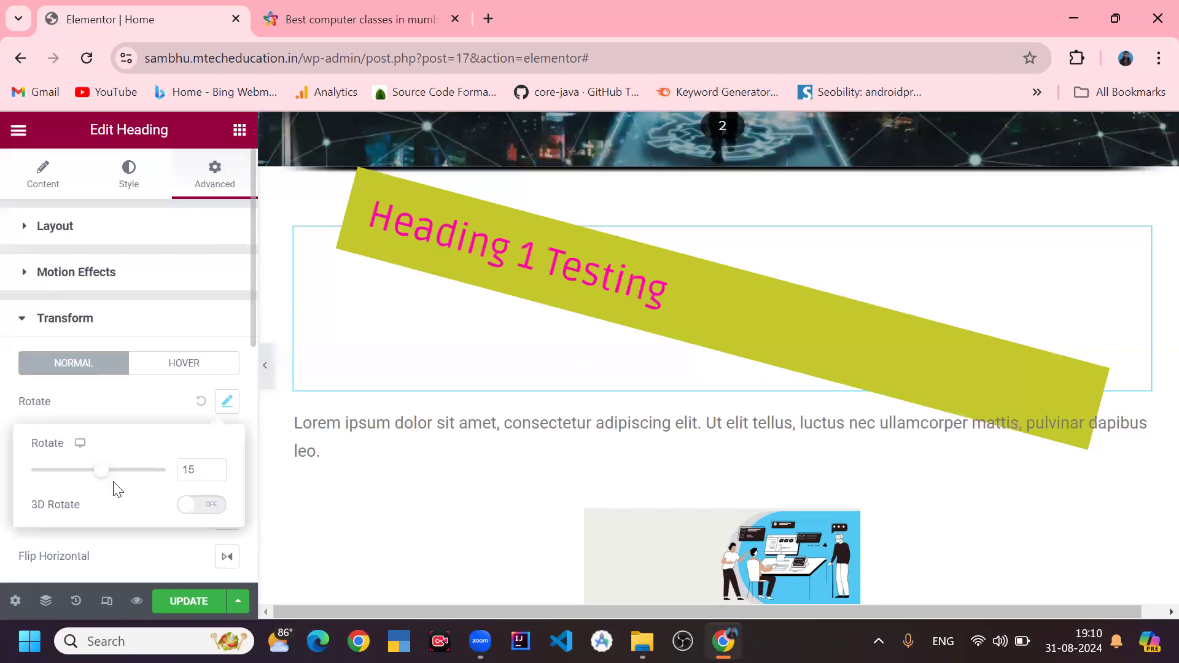
click(202, 464)
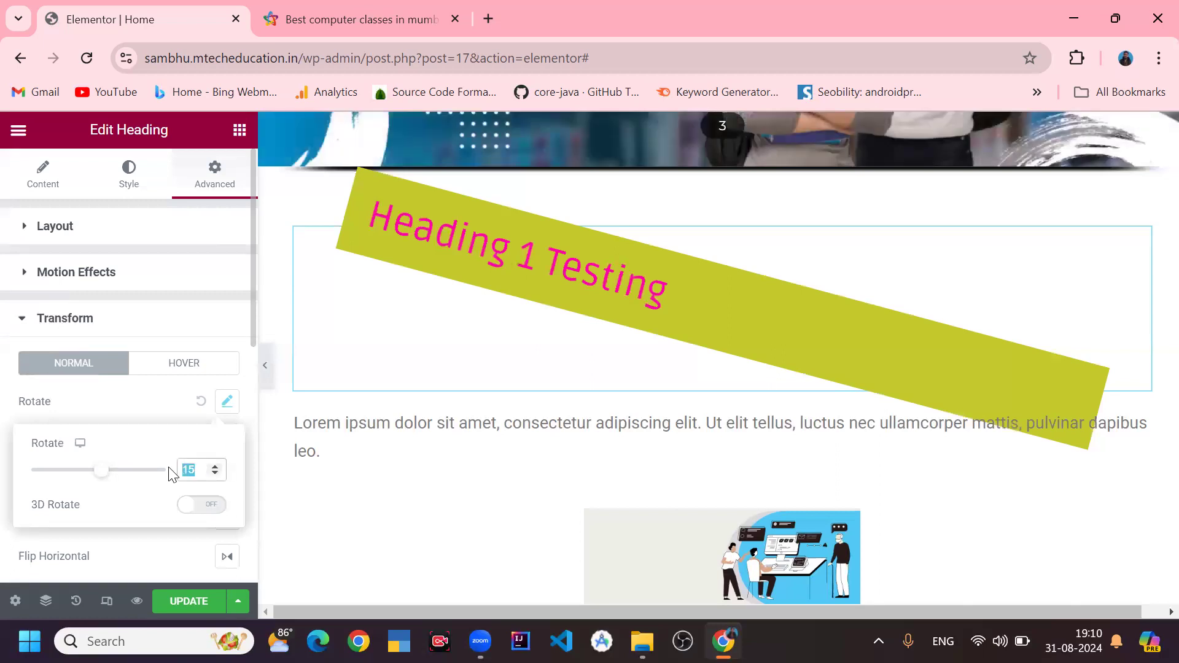
text(0)
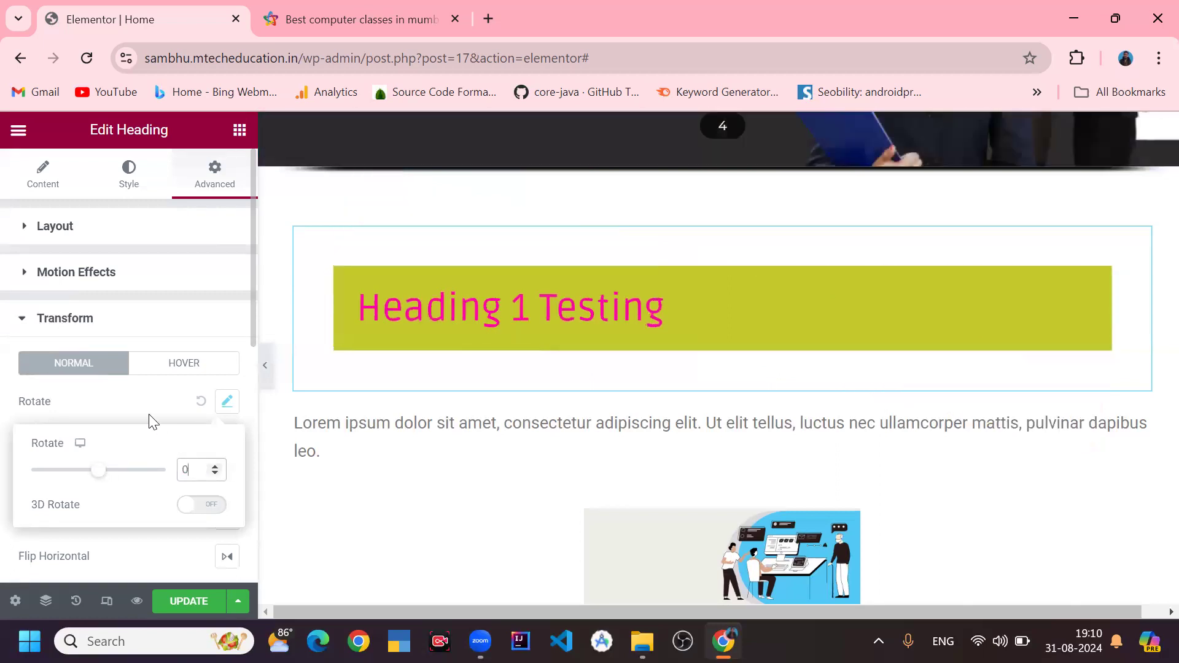
click(139, 407)
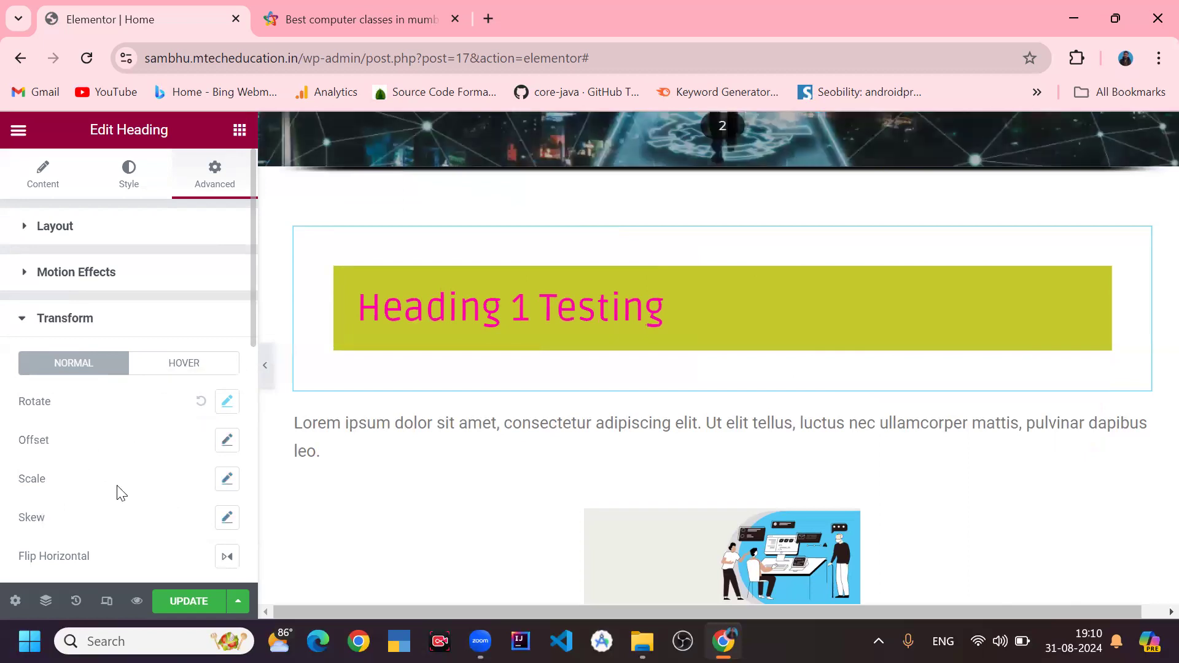
- Clear the heading's background color in the Background settings
scroll(161, 485, down, 3)
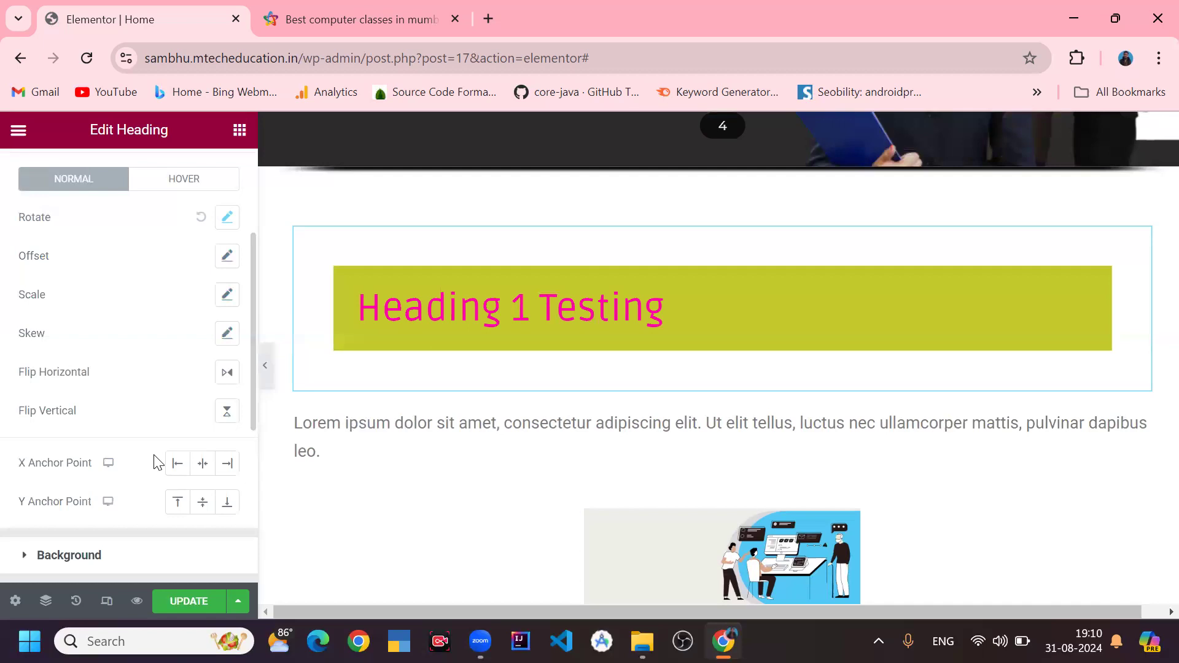
scroll(178, 399, down, 3)
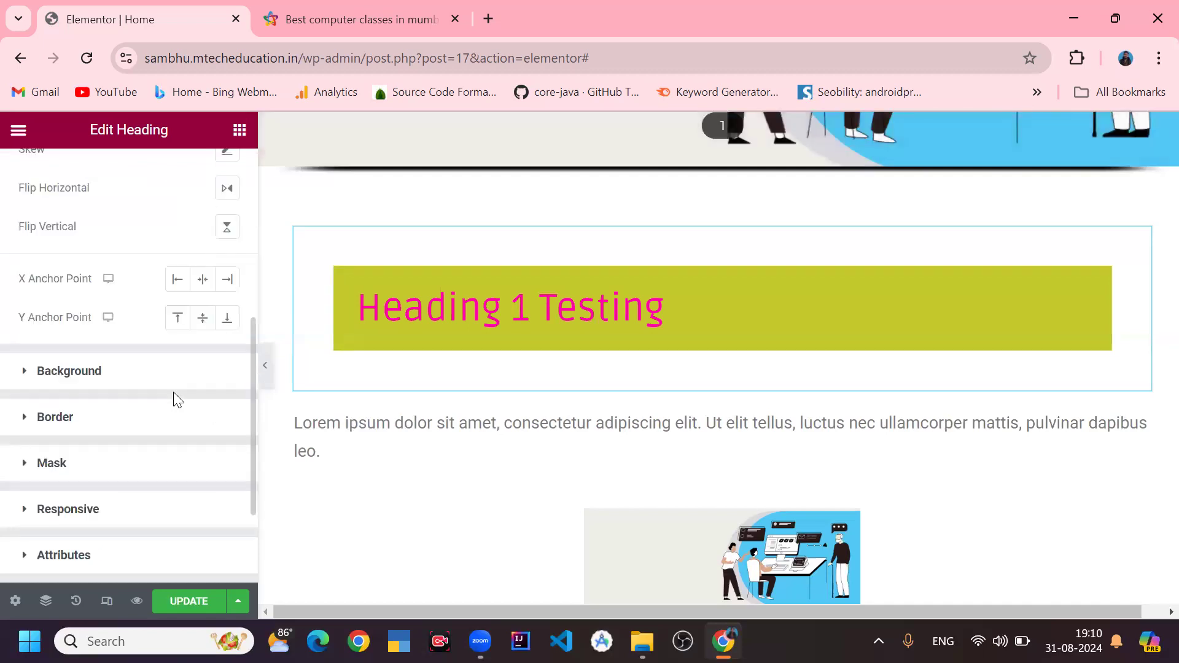
click(132, 381)
scroll(184, 399, down, 3)
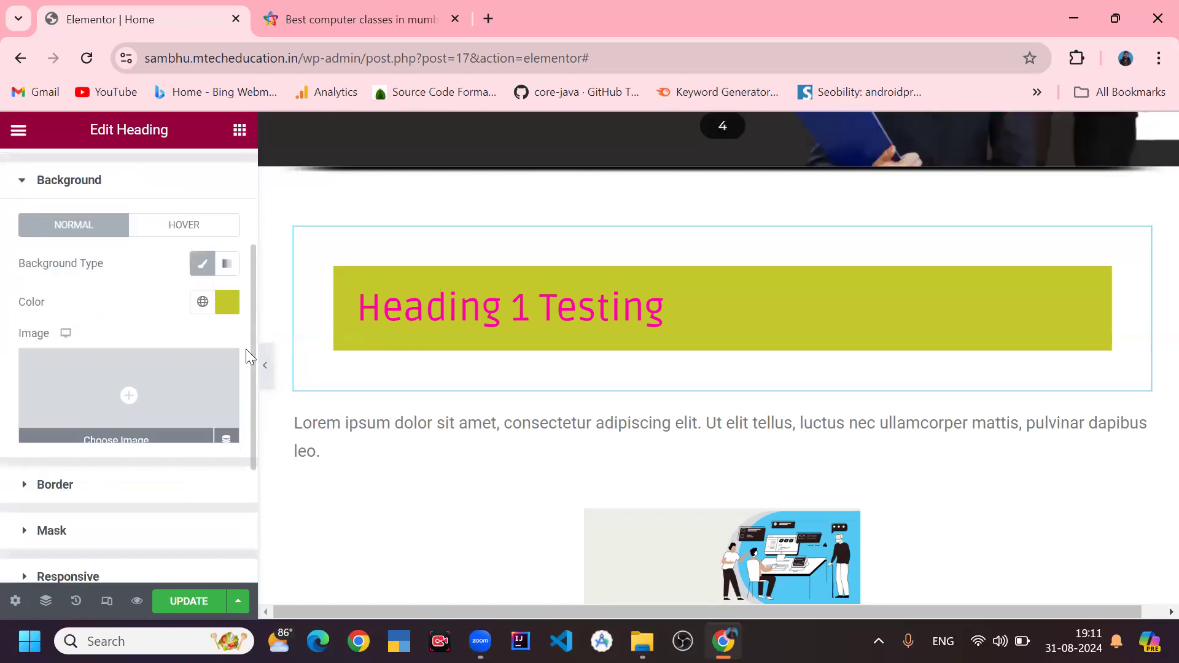
click(222, 304)
click(203, 303)
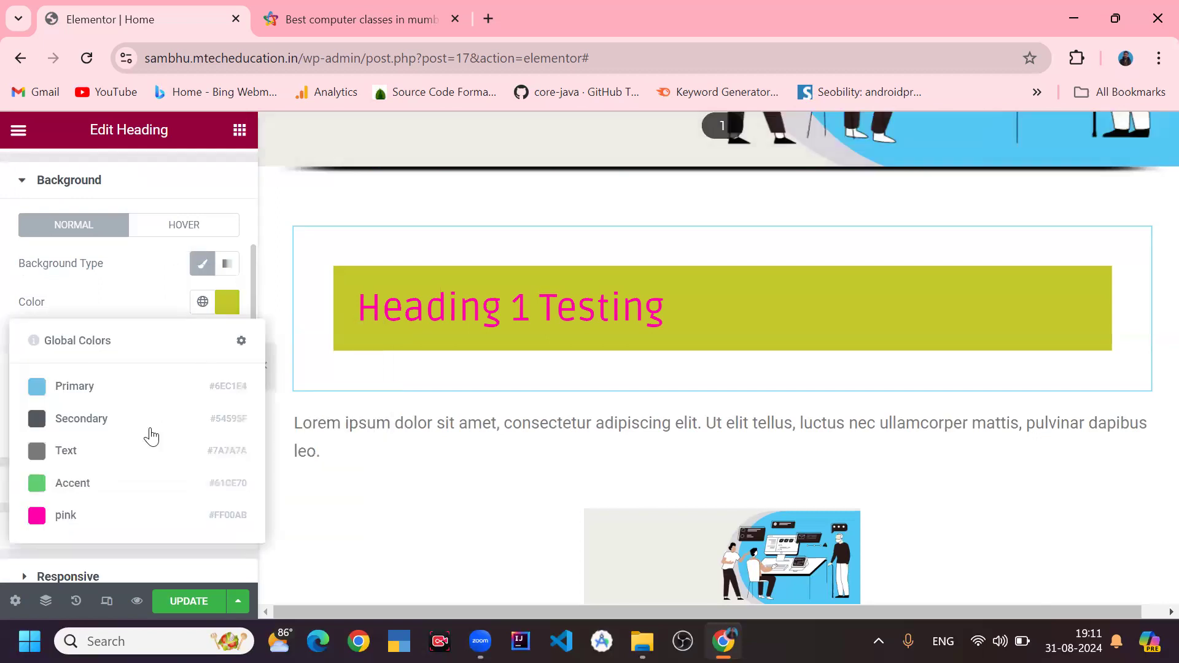
click(219, 312)
key(BackSpace)
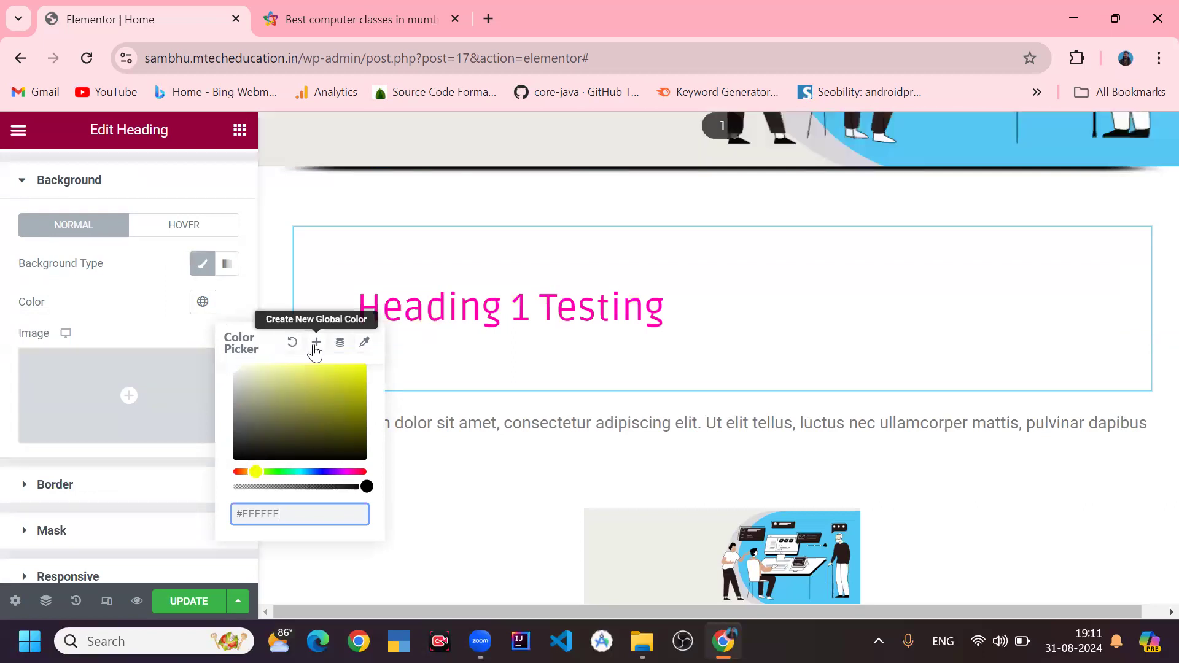
- Apply the global pink color as the heading's background, then clear the background color again
click(202, 303)
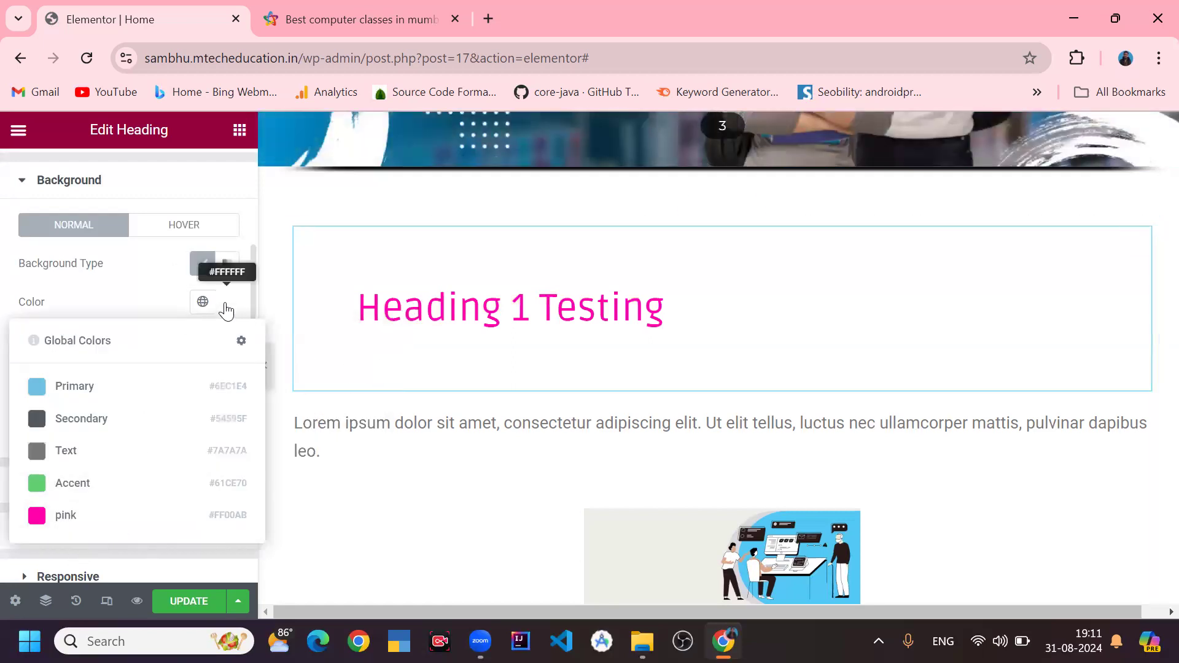
click(203, 304)
click(201, 315)
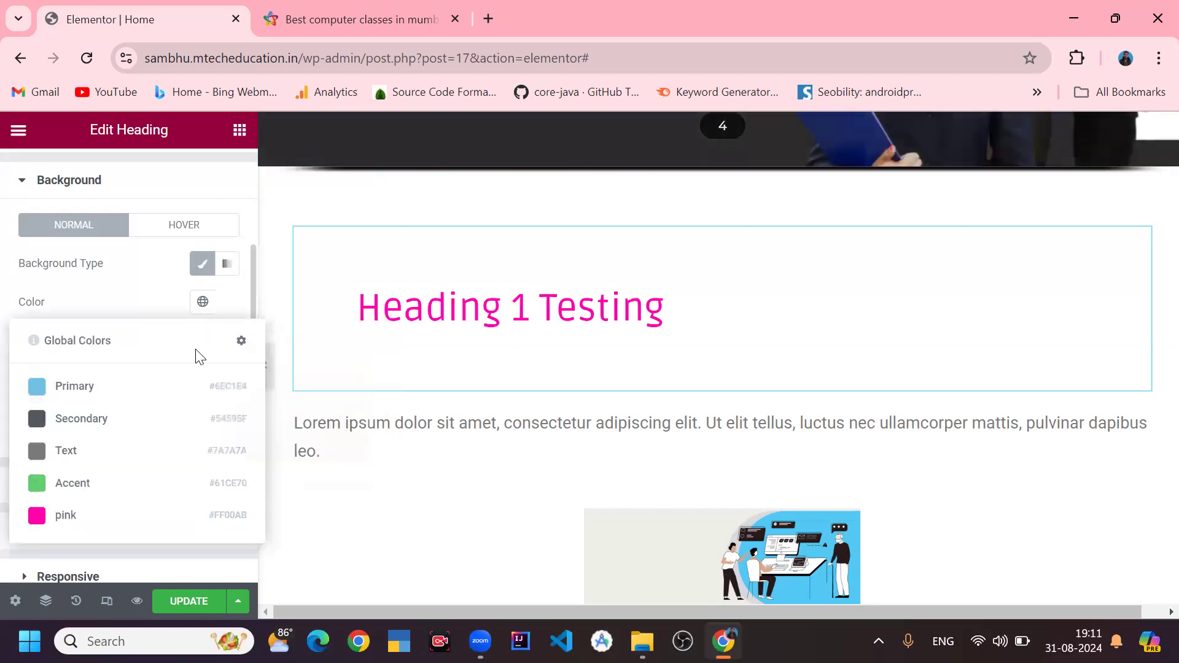
click(123, 516)
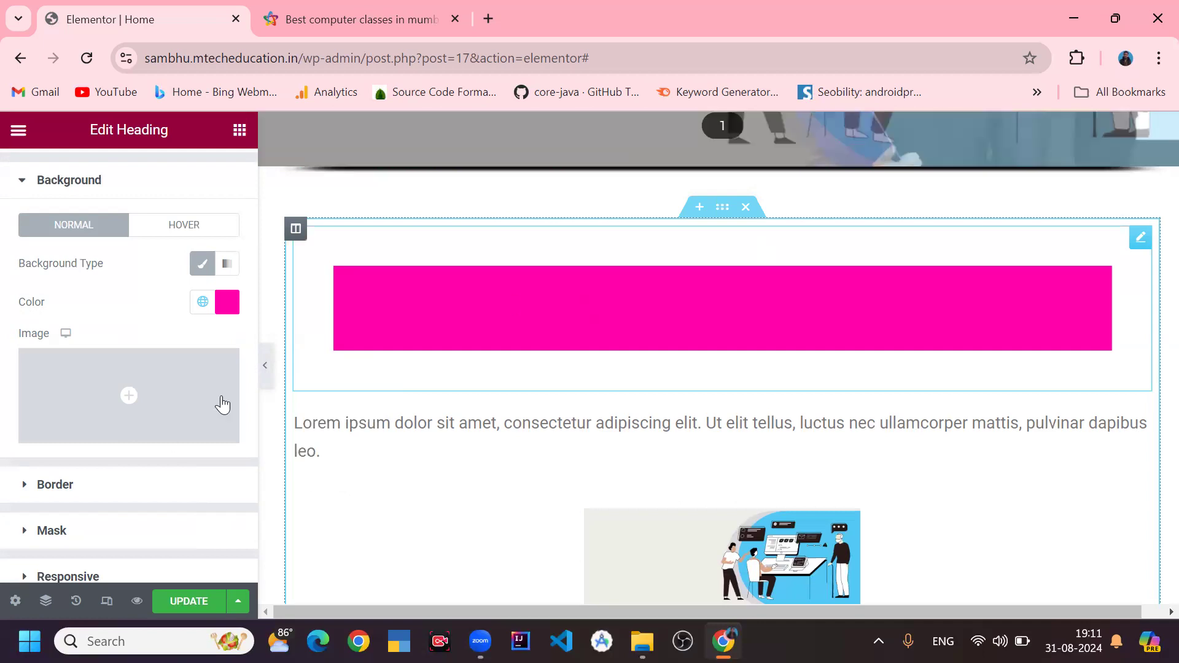
click(222, 313)
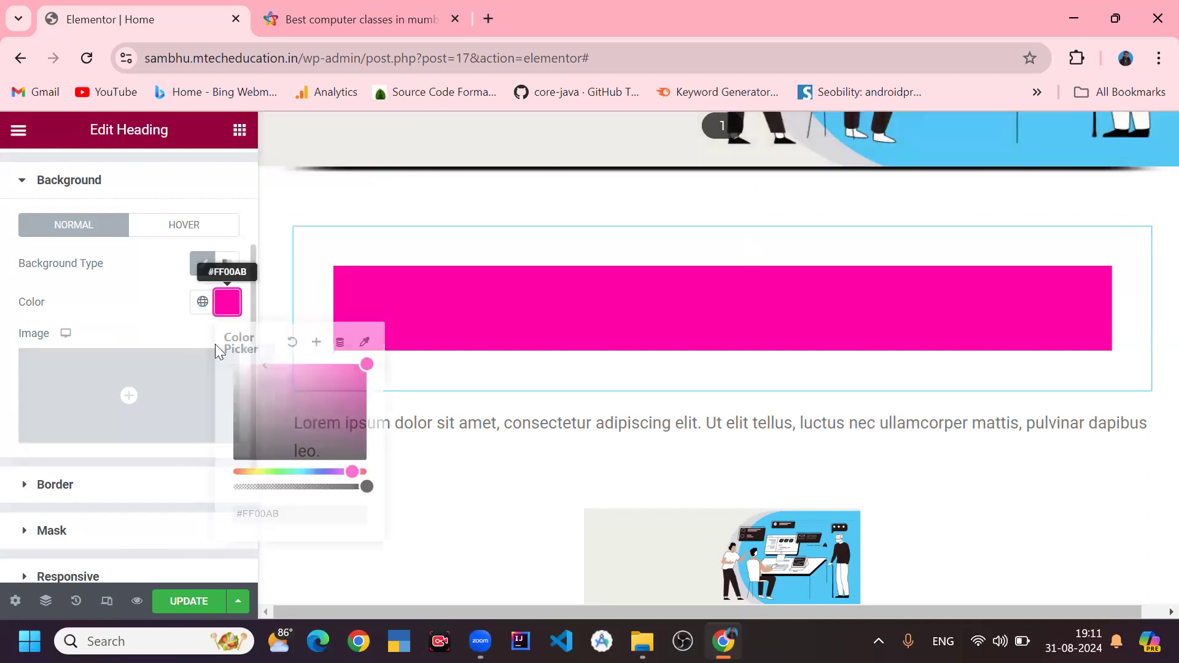
key(BackSpace)
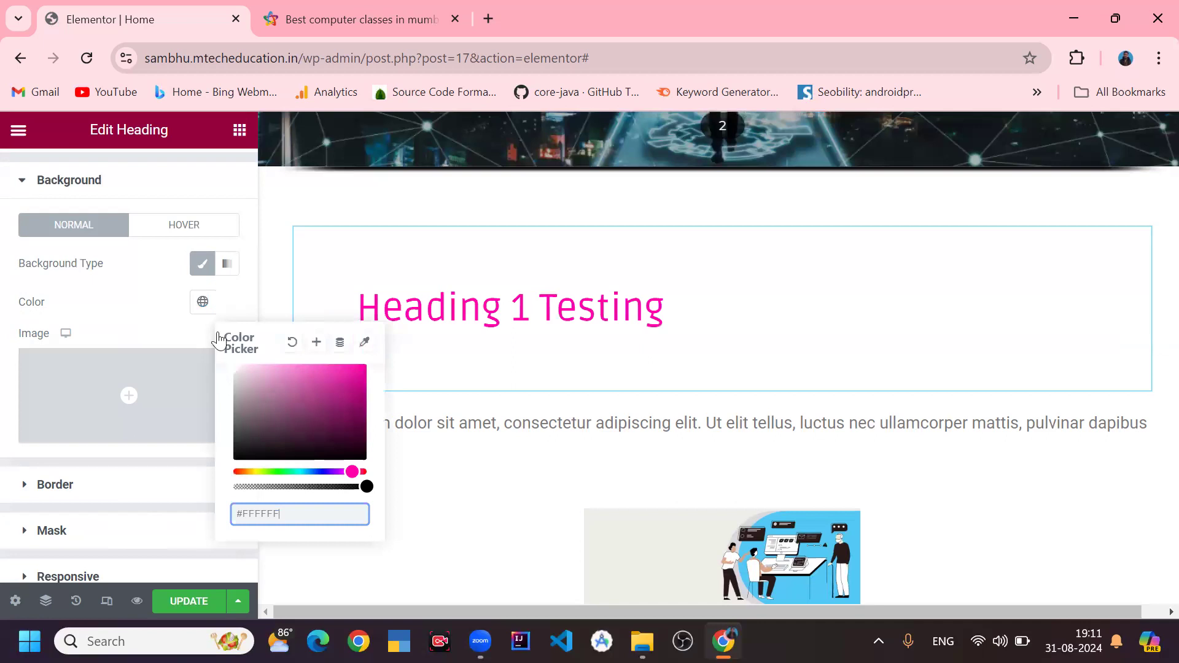
click(219, 304)
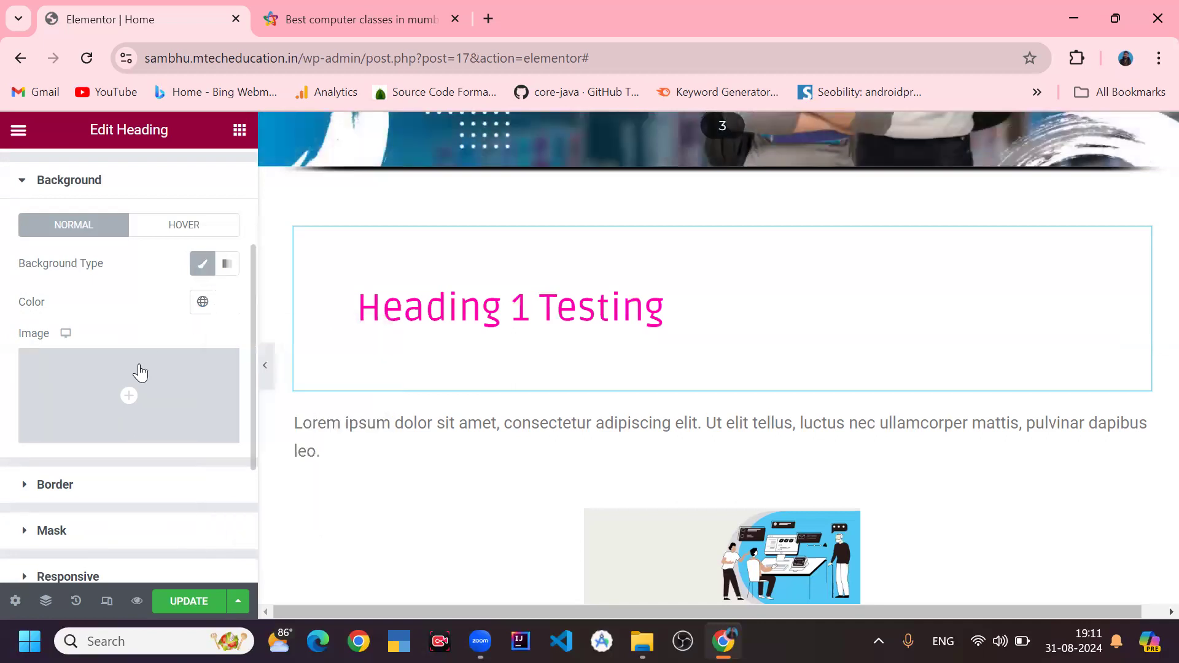
- Open the heading's Border settings and set the border type to Solid
scroll(136, 379, down, 3)
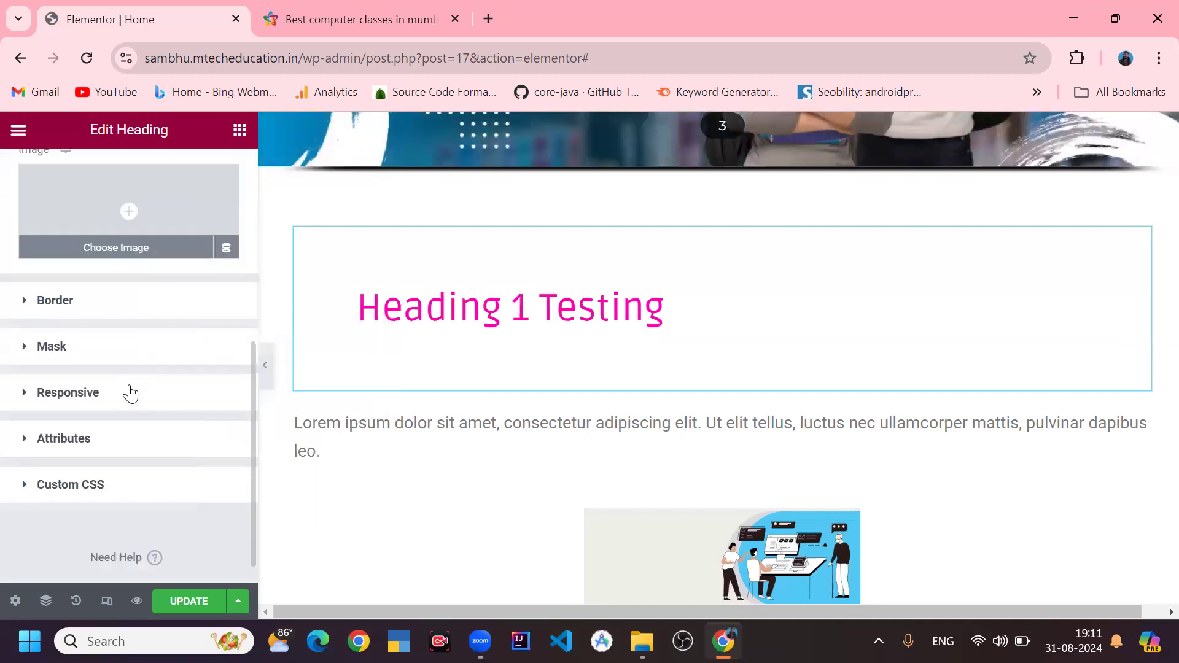
click(117, 313)
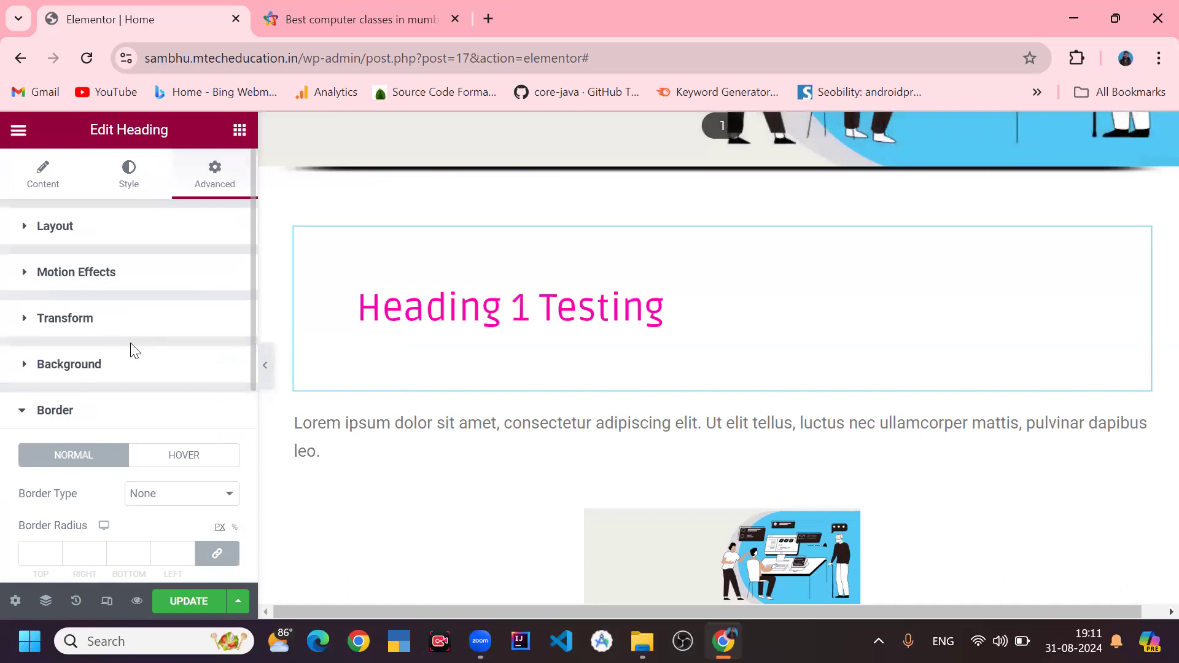
scroll(135, 355, down, 3)
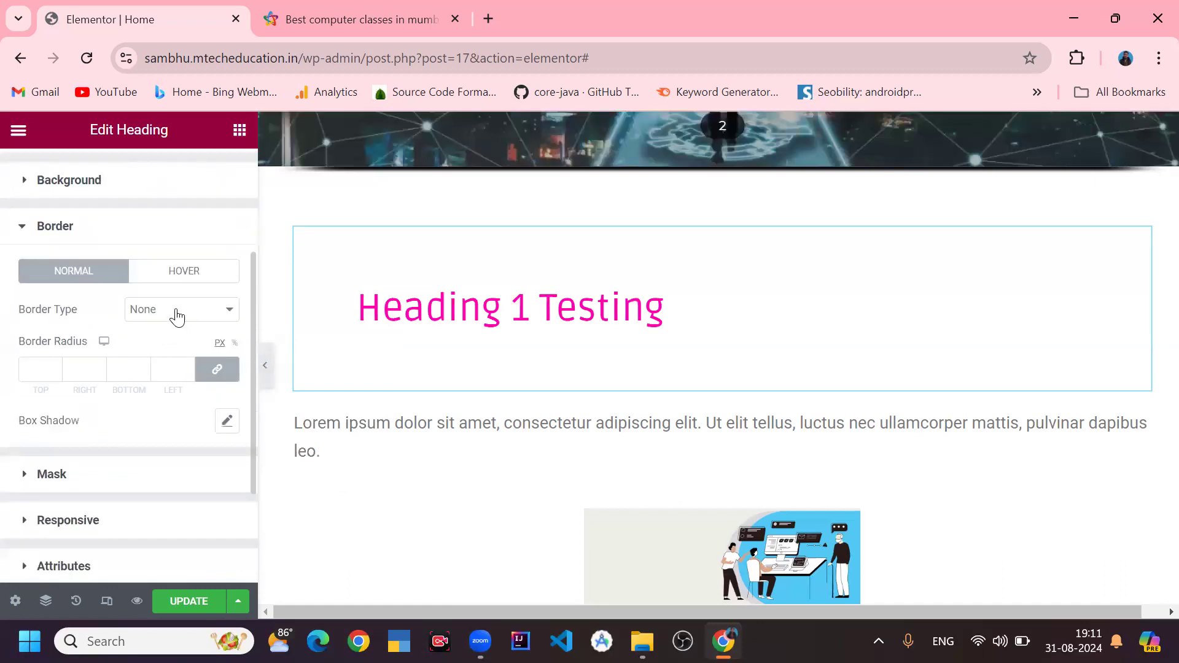
click(190, 312)
click(163, 358)
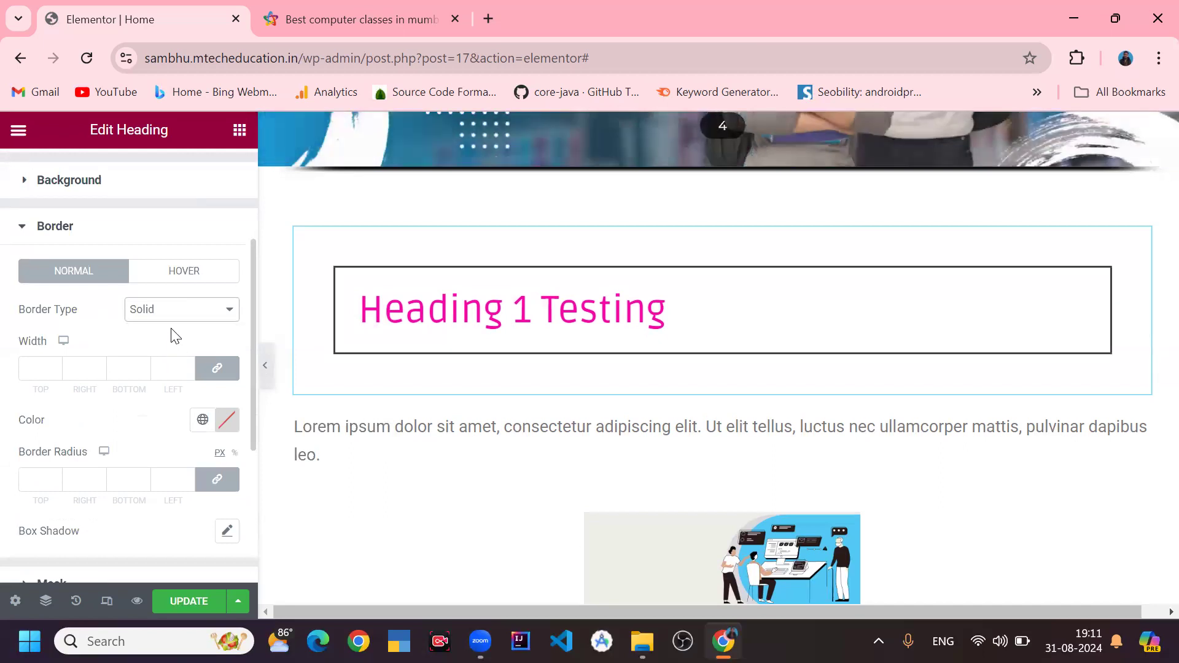
- Preview the Double, Dotted, Dashed and Groove border types, then return the border type to Solid
click(176, 323)
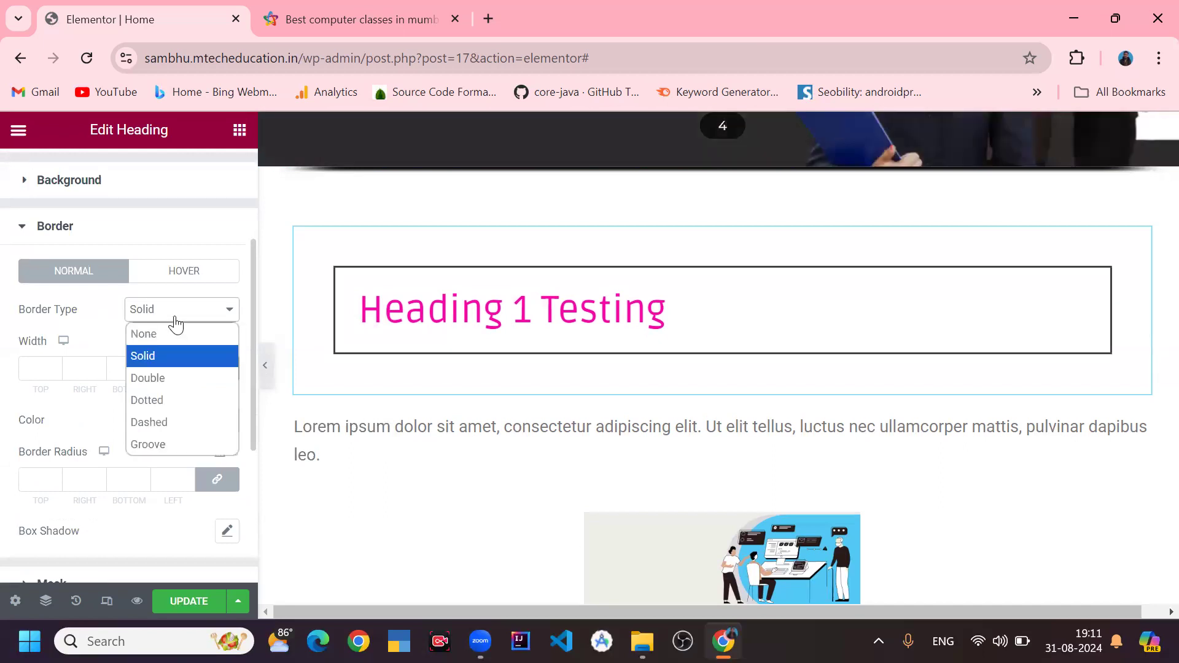
click(164, 374)
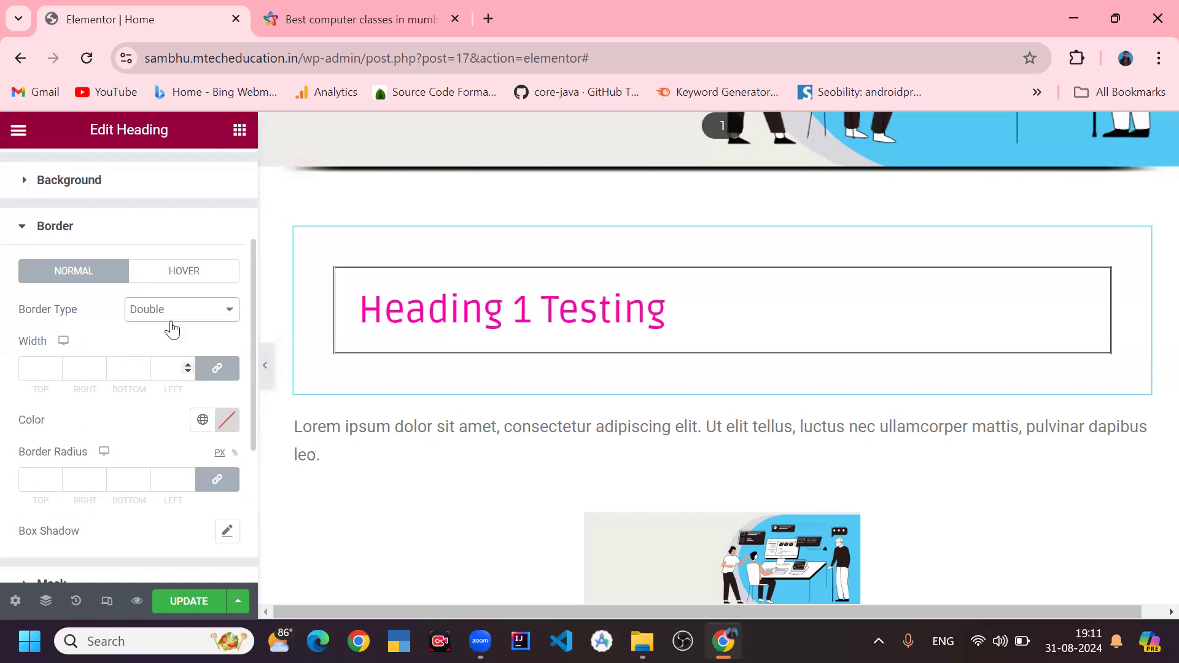
click(172, 316)
click(176, 396)
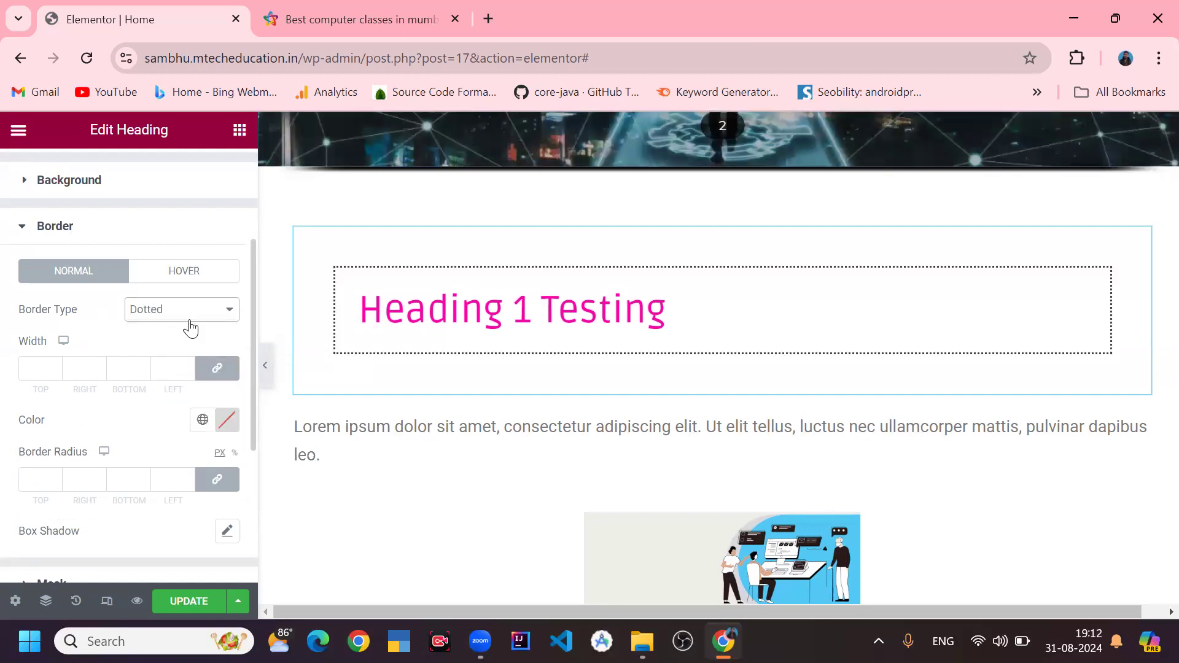
click(190, 316)
click(191, 427)
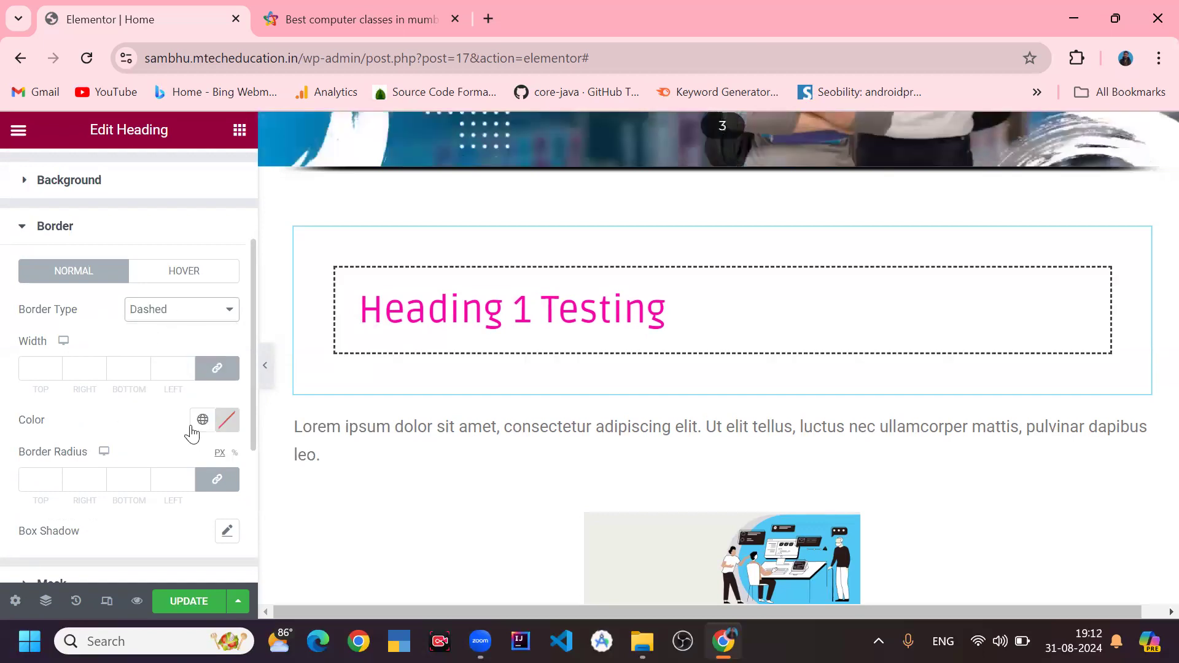
click(192, 313)
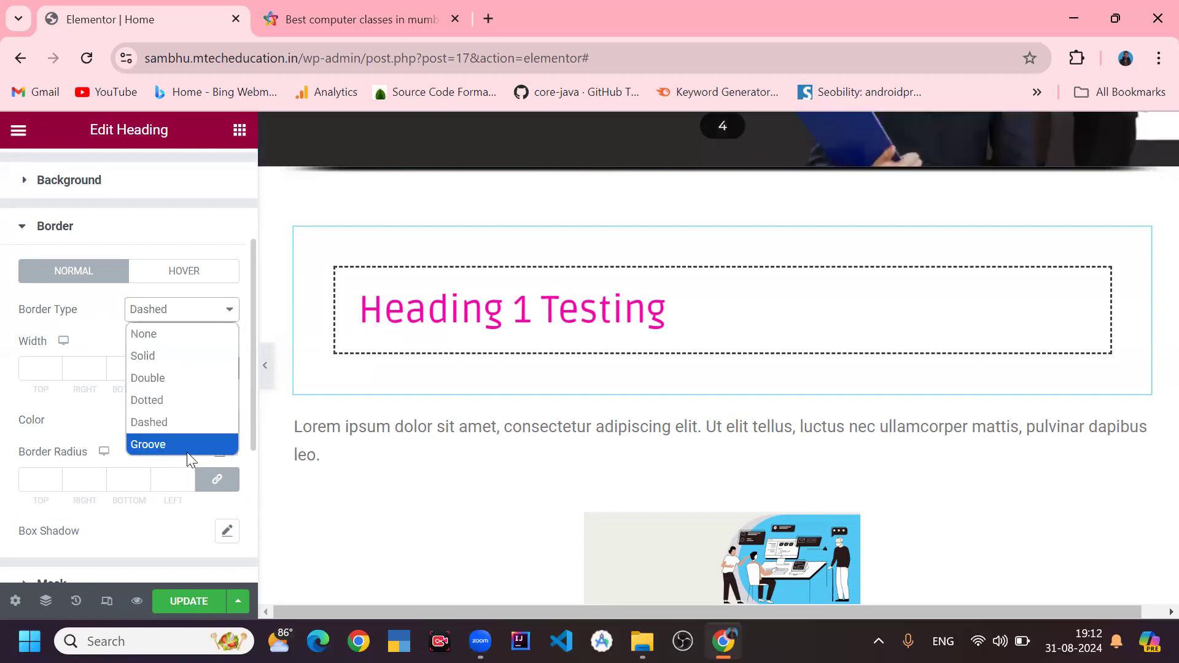
click(187, 447)
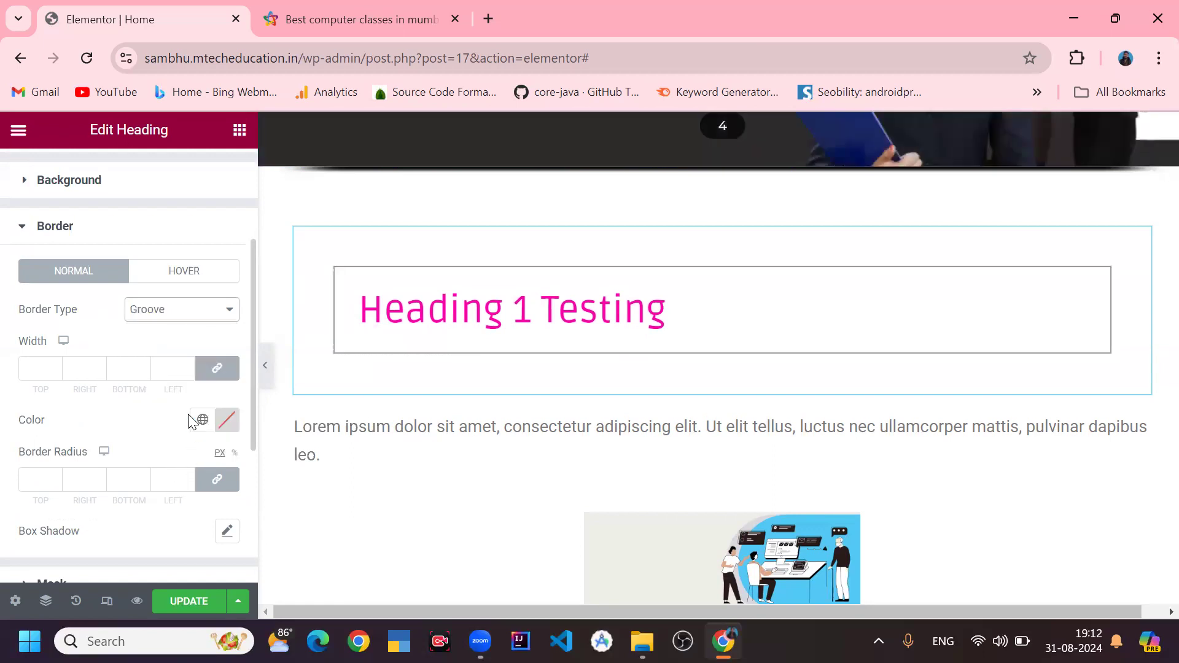
click(201, 313)
click(184, 356)
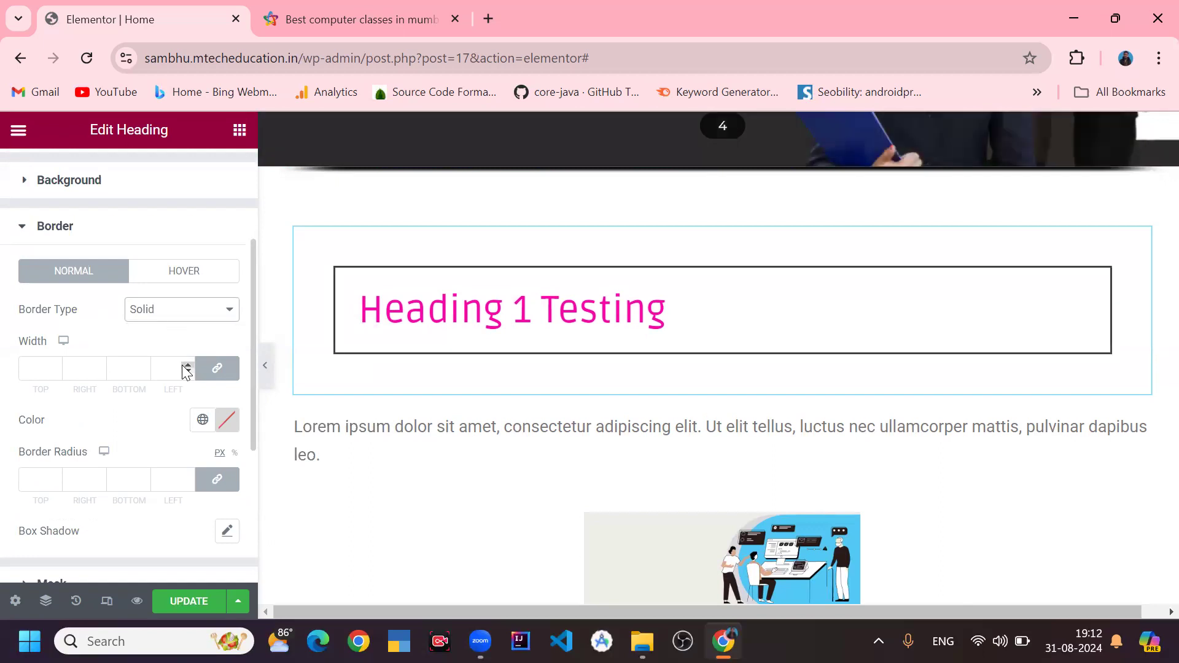
- Increase the heading's linked border width step by step to 23 px
click(178, 366)
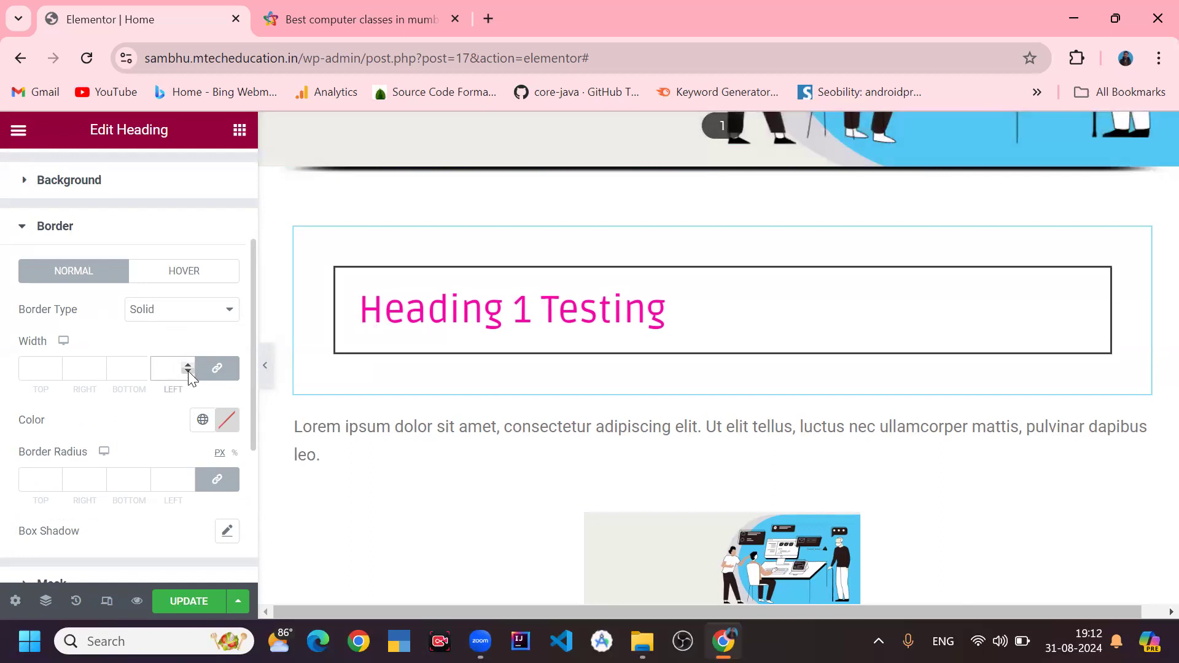
click(187, 364)
click(186, 364)
click(186, 365)
click(187, 365)
click(187, 365)
click(187, 364)
click(186, 365)
click(186, 364)
click(186, 365)
click(187, 365)
click(187, 365)
click(187, 365)
click(186, 365)
click(187, 365)
click(186, 365)
click(186, 365)
- Replace the border width with 4 px, then clear the width value
click(187, 364)
click(186, 365)
click(186, 365)
click(187, 365)
click(187, 365)
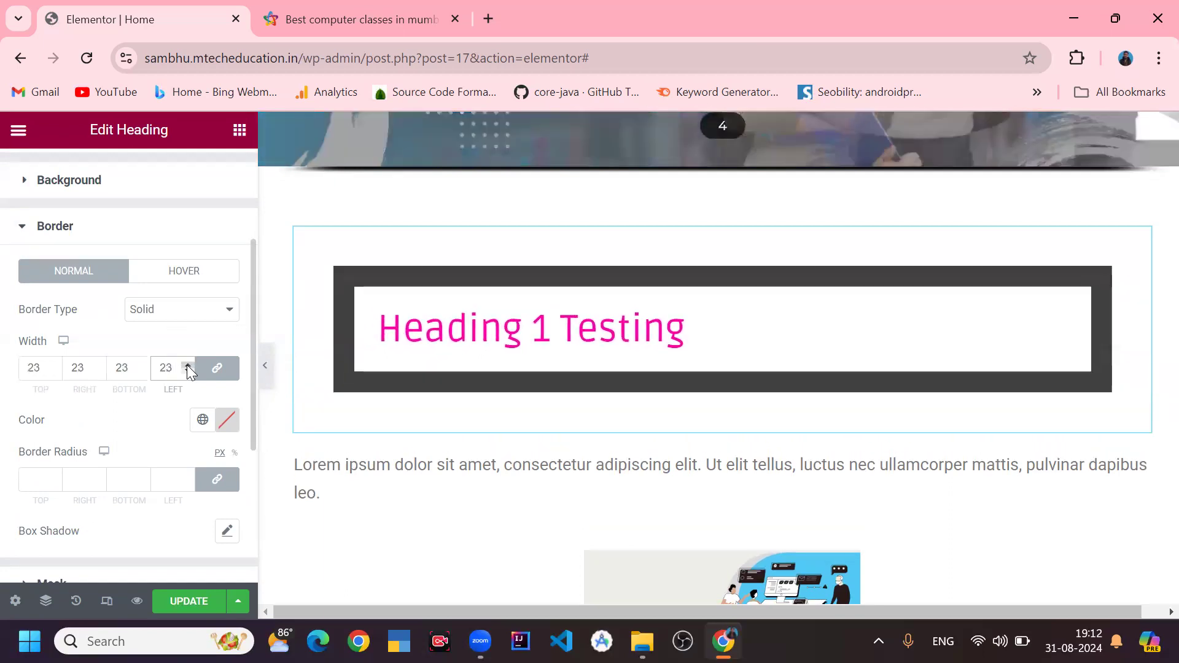
click(186, 365)
click(187, 364)
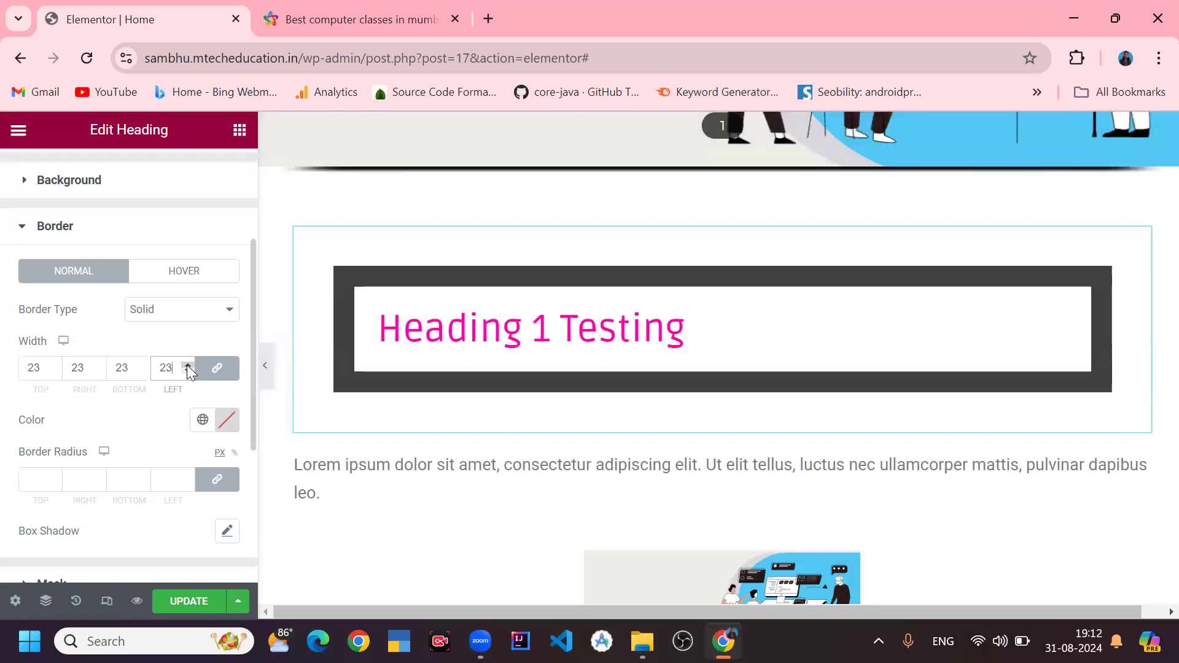
key(BackSpace)
key(BackSpace)
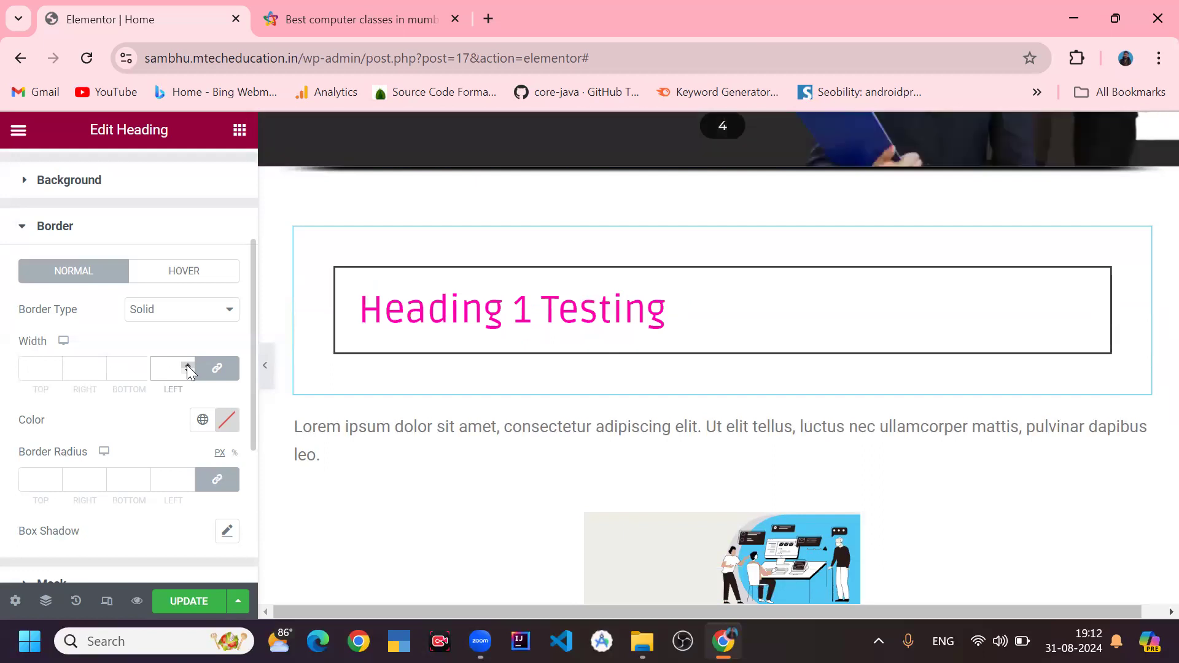
text(4)
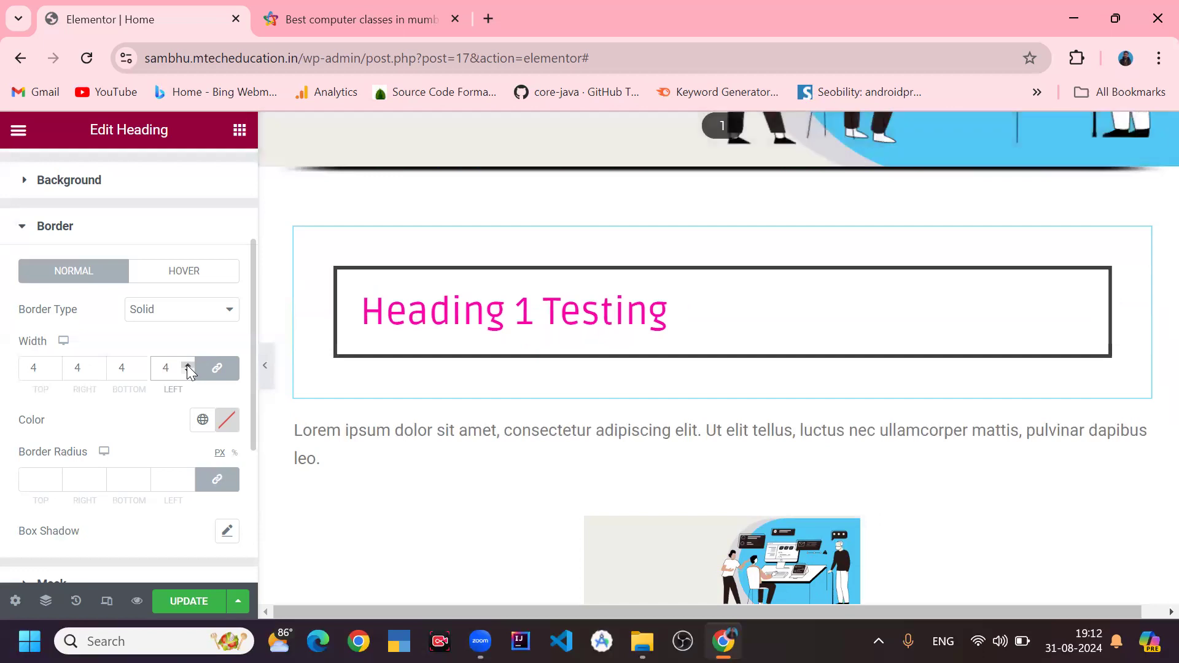
key(BackSpace)
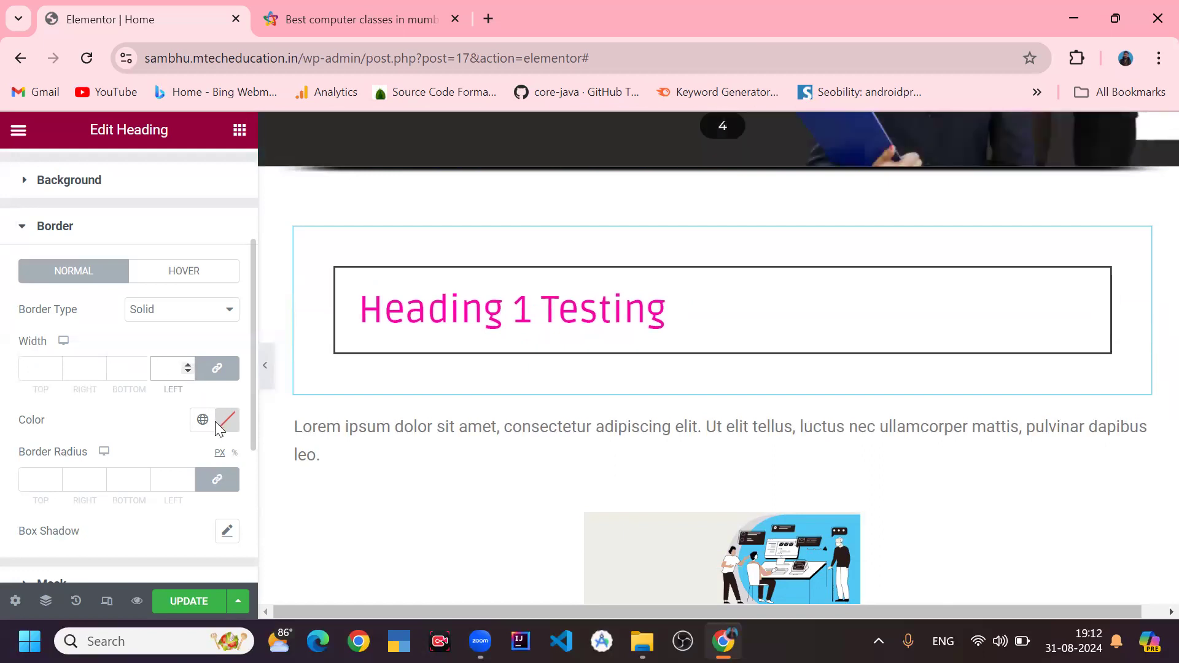
- Set the heading's border color to the global pink color
click(231, 420)
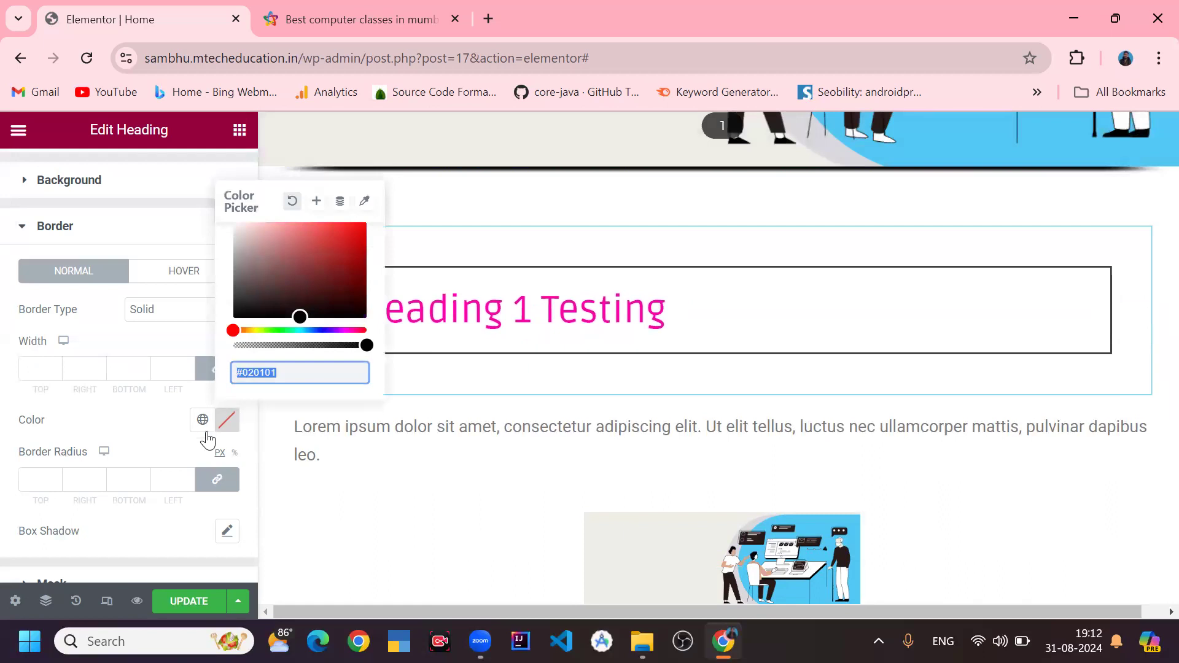
drag(313, 294, 380, 219)
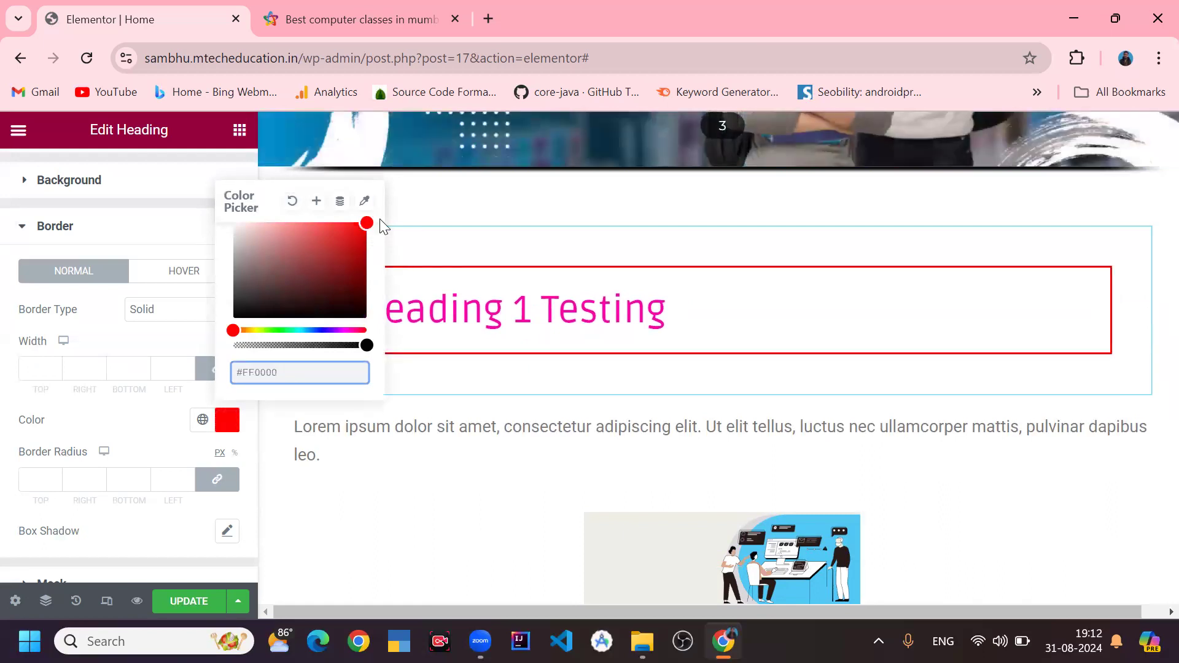
click(200, 423)
click(92, 375)
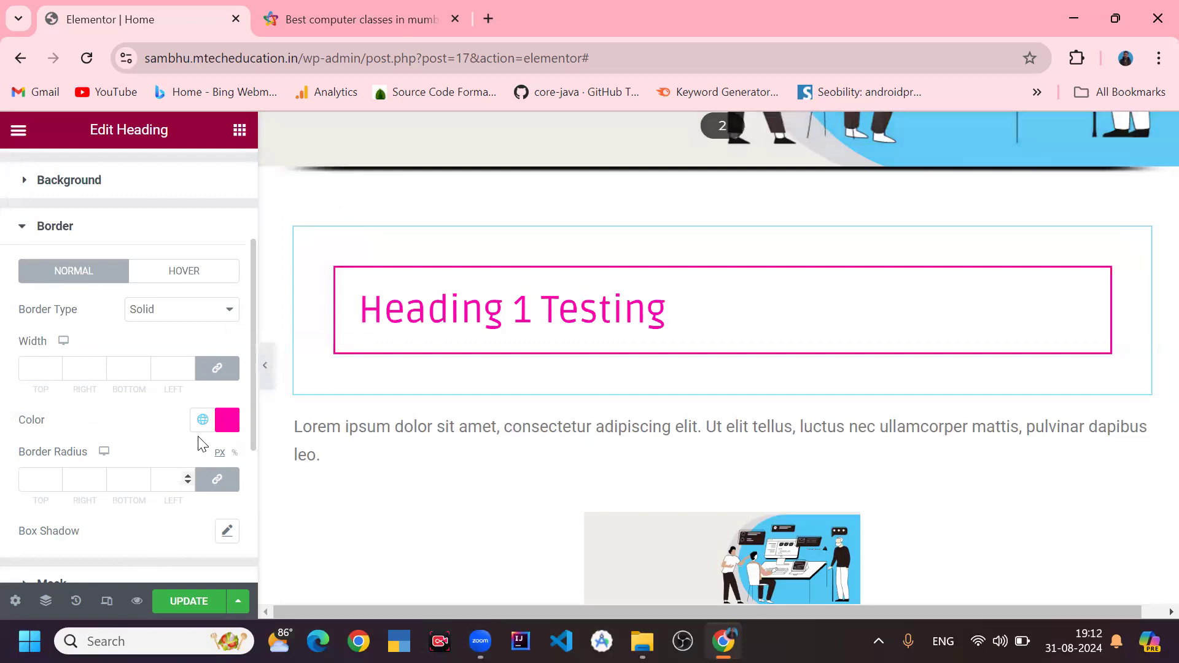
click(203, 421)
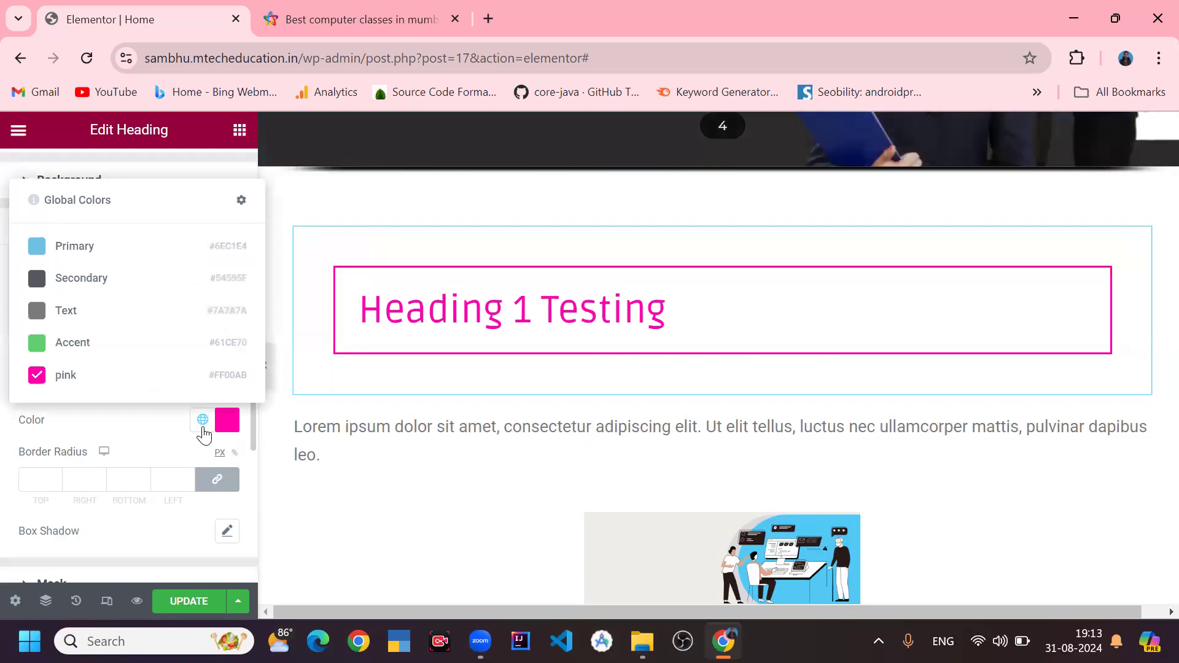
click(204, 434)
- Select the paragraph text widget and switch its Drop Cap on and off again
scroll(201, 439, down, 3)
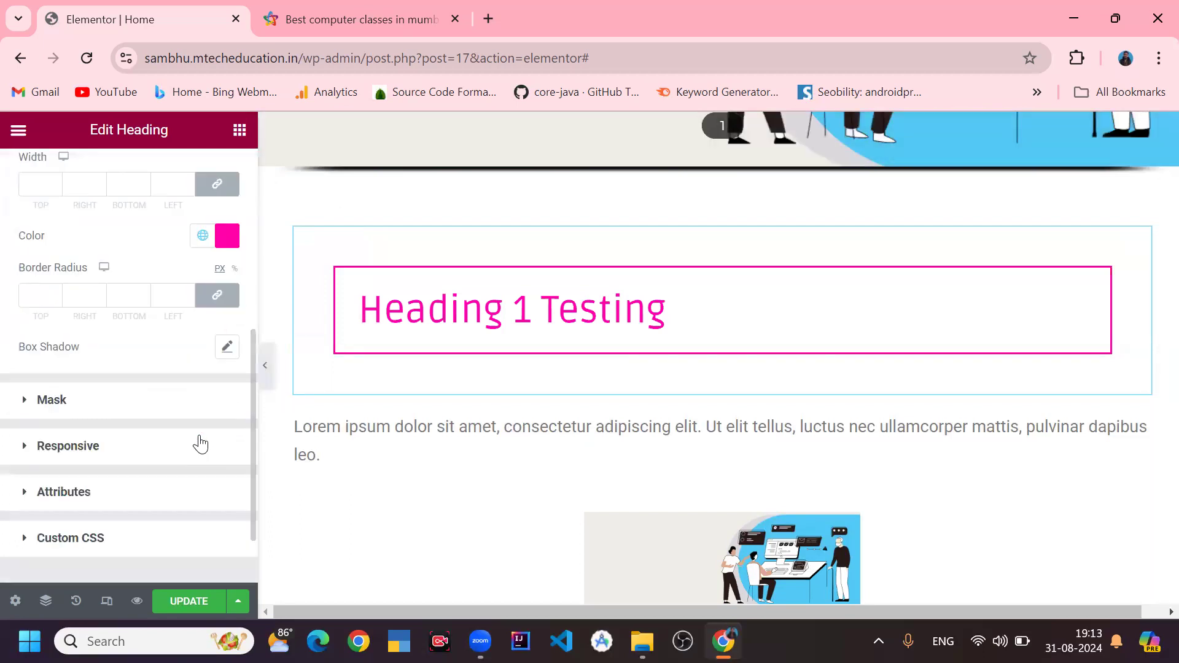
scroll(135, 431, down, 2)
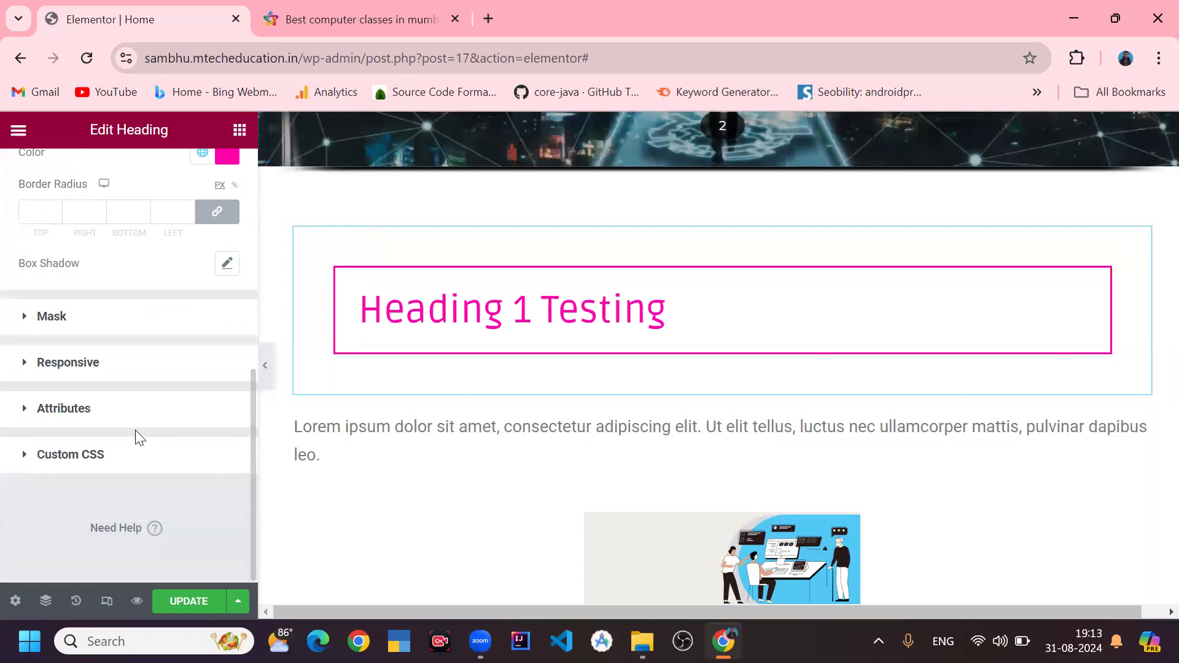
scroll(140, 437, up, 5)
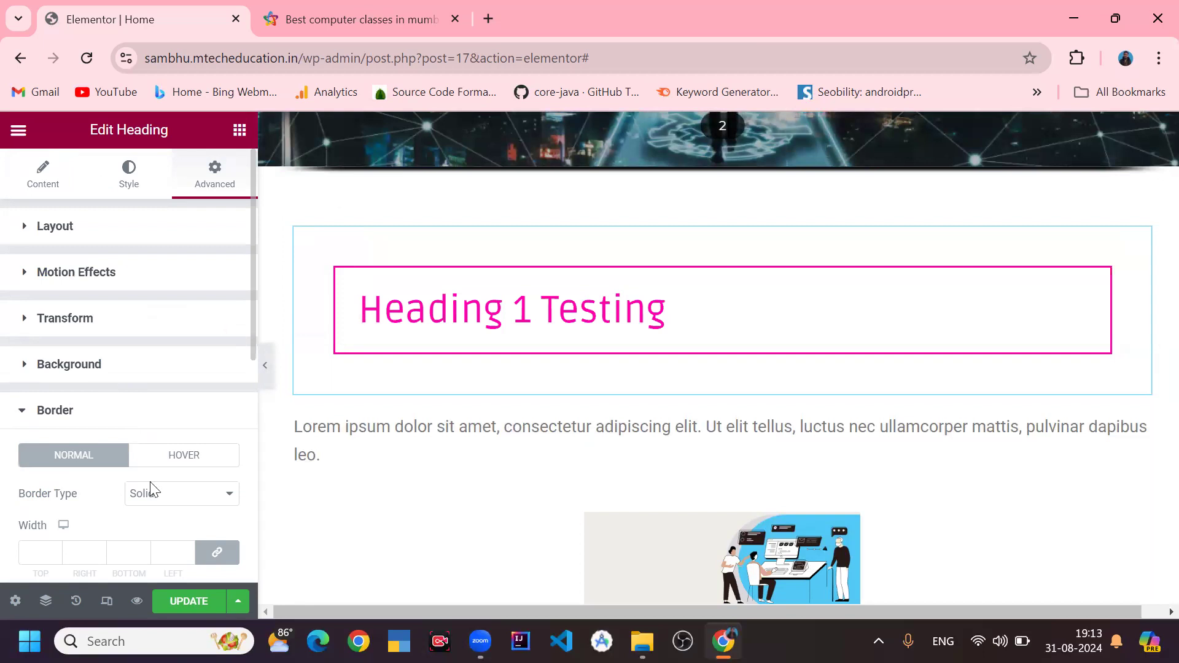
click(440, 425)
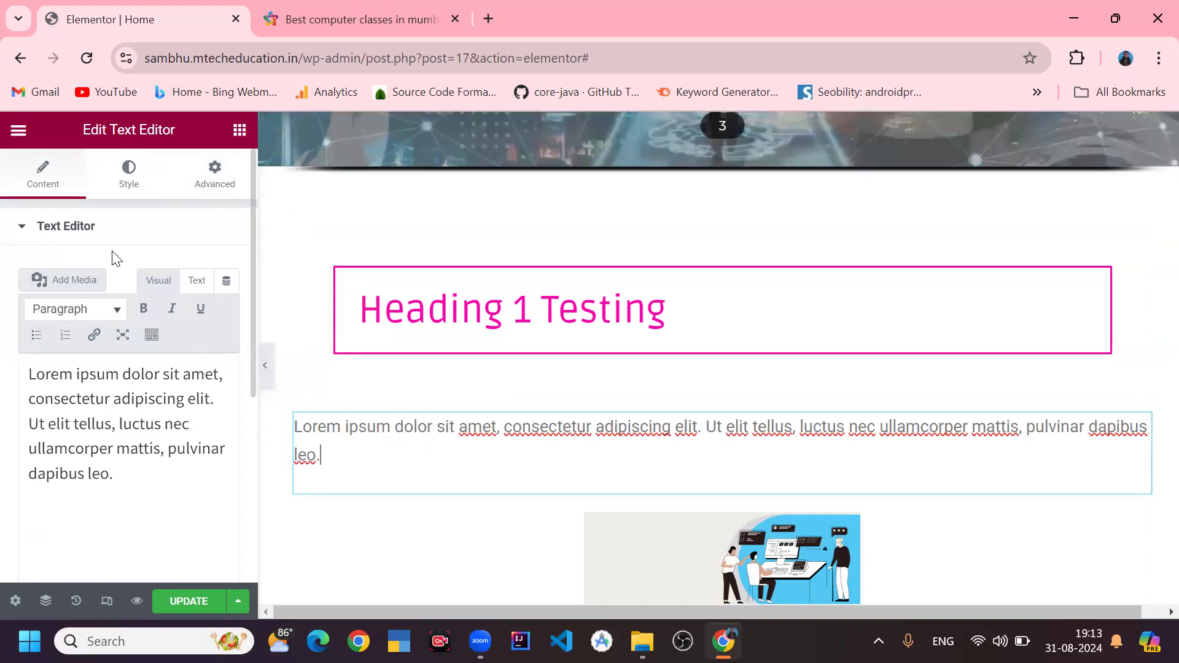
scroll(132, 346, down, 3)
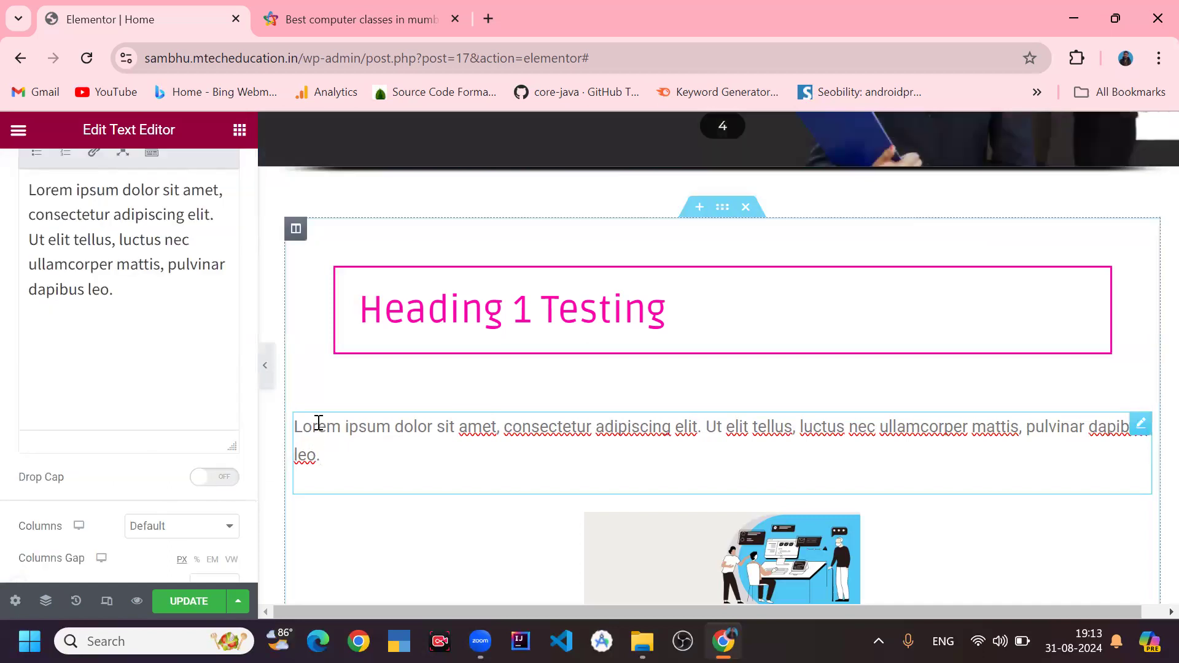
drag(305, 424, 293, 424)
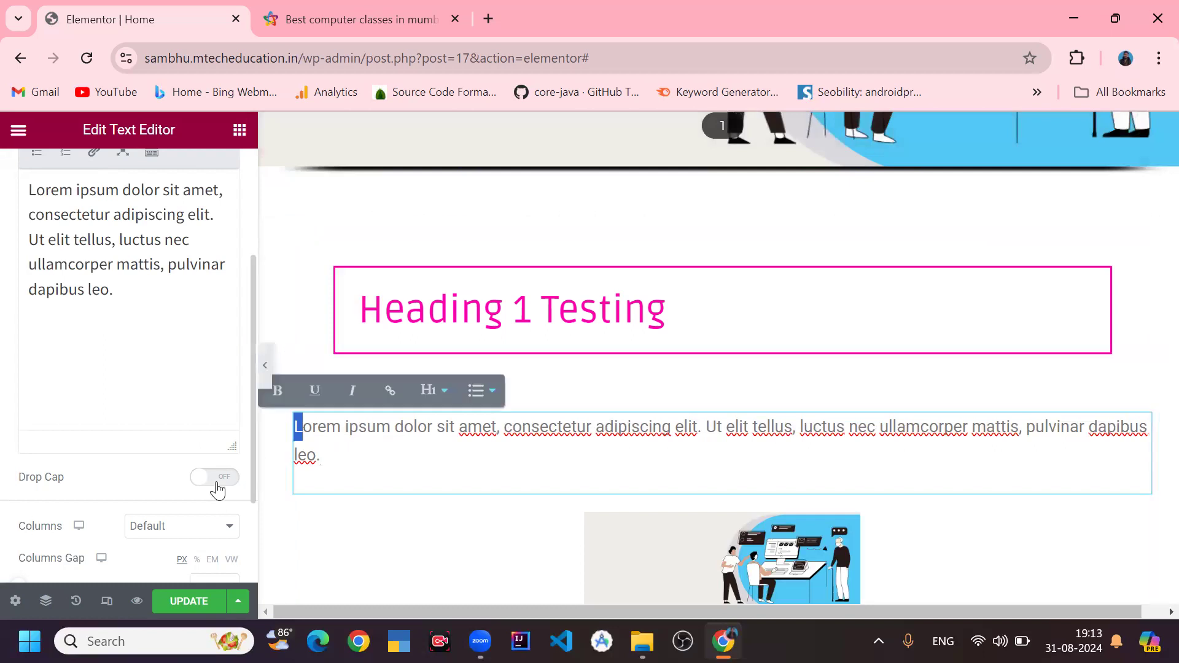
click(215, 477)
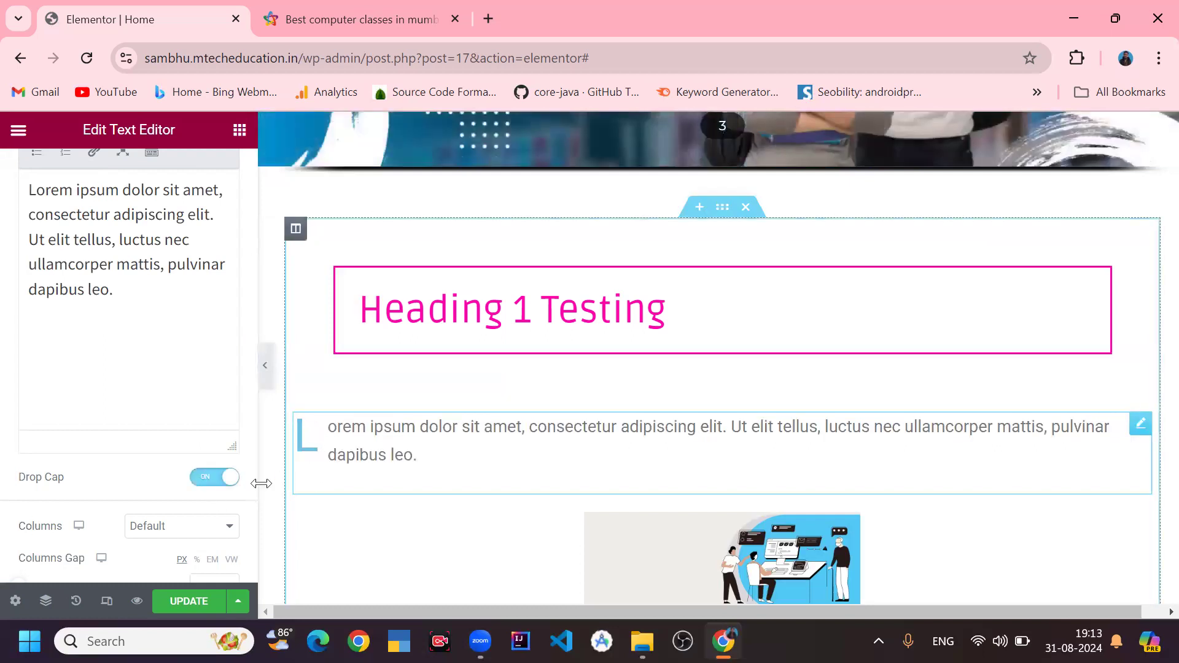
click(209, 485)
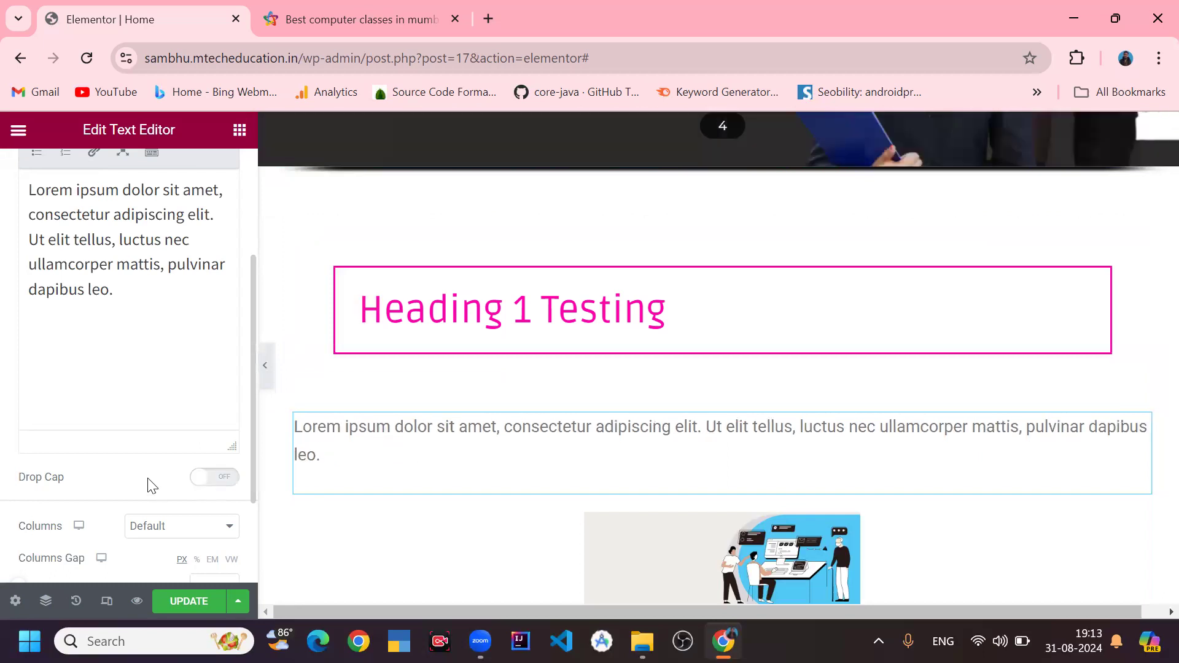
- Split the paragraph into 3 columns and slide the columns gap to 100 then back to 0
scroll(146, 476, down, 2)
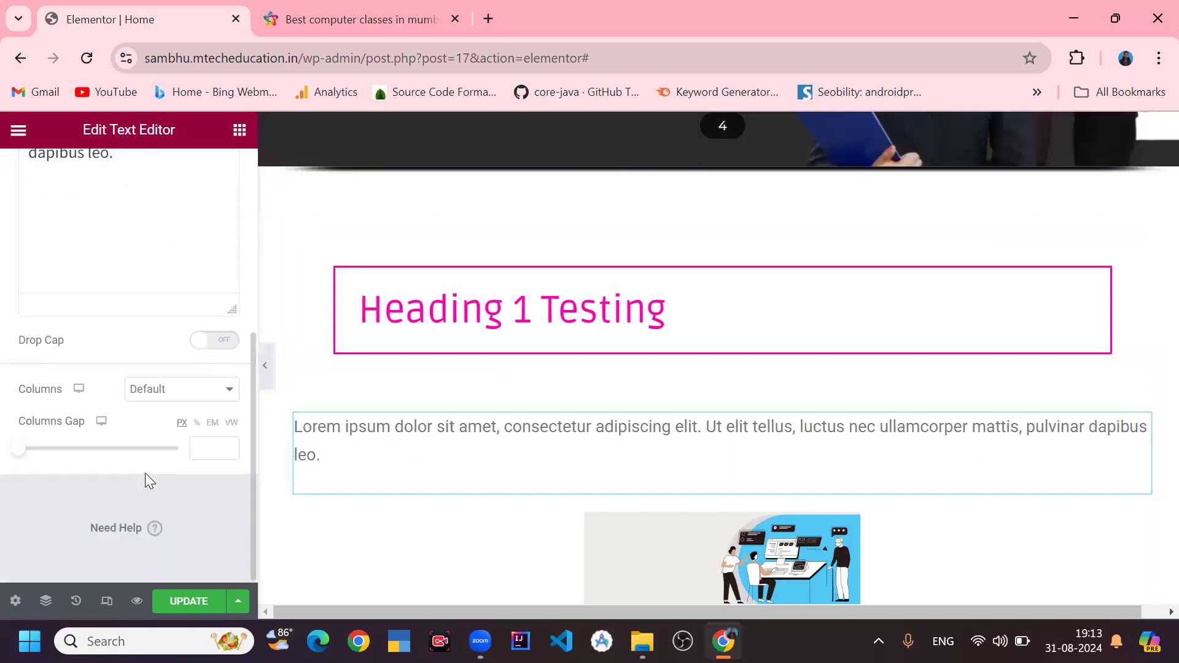
click(175, 399)
click(157, 343)
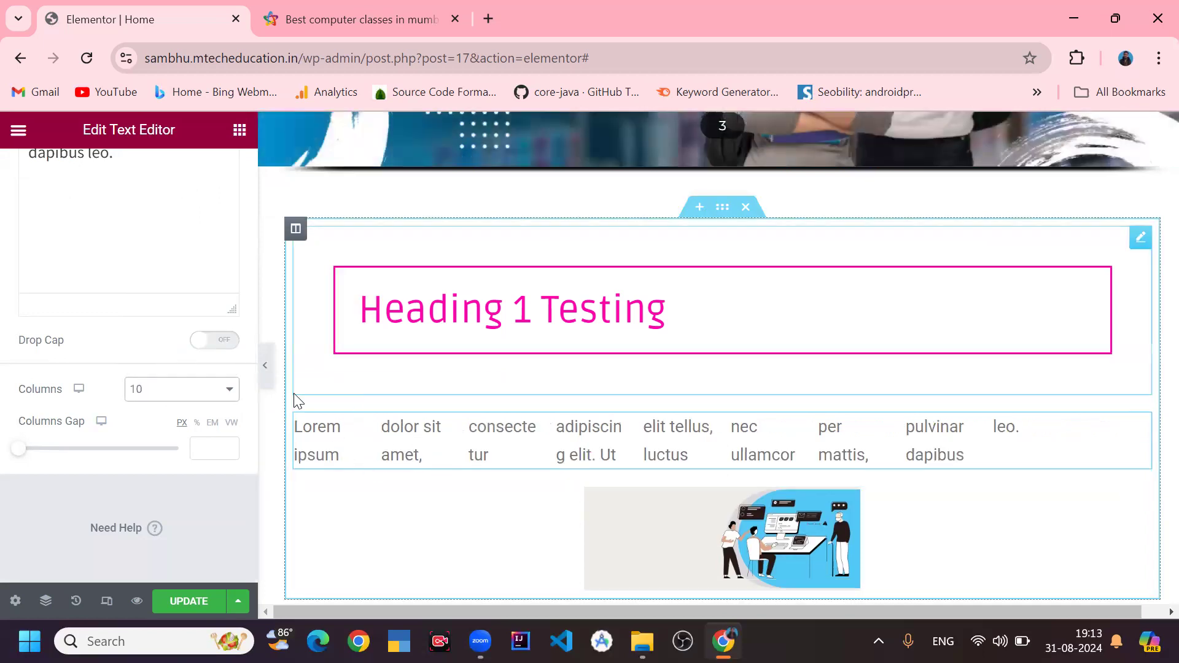
click(214, 405)
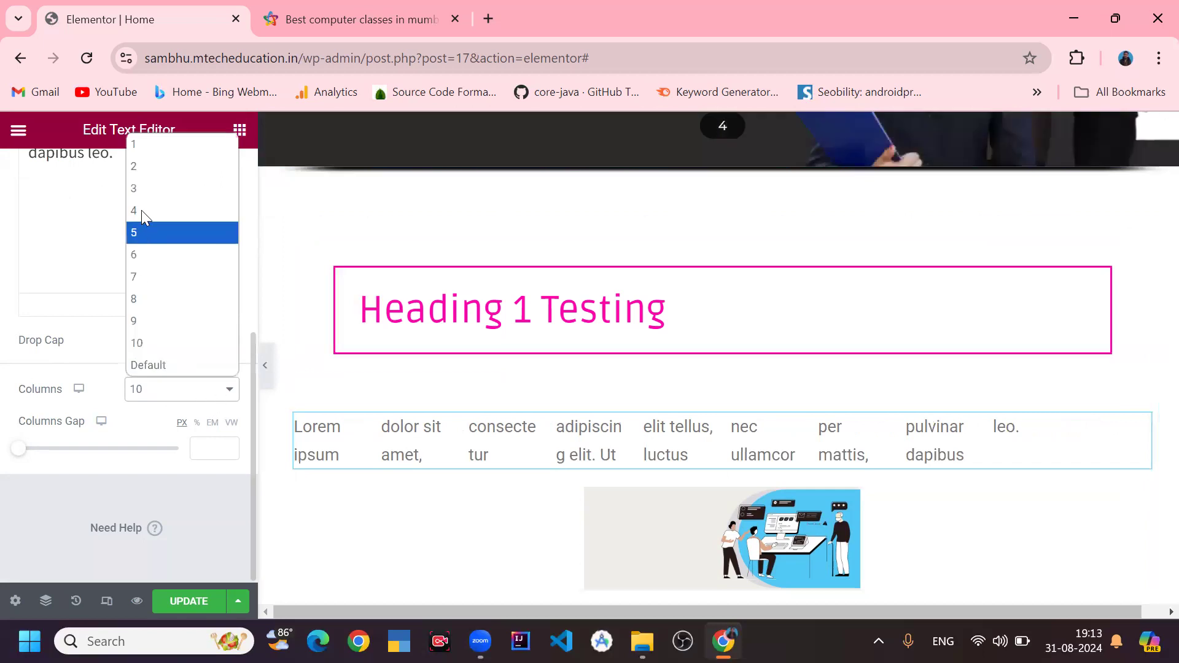
click(146, 189)
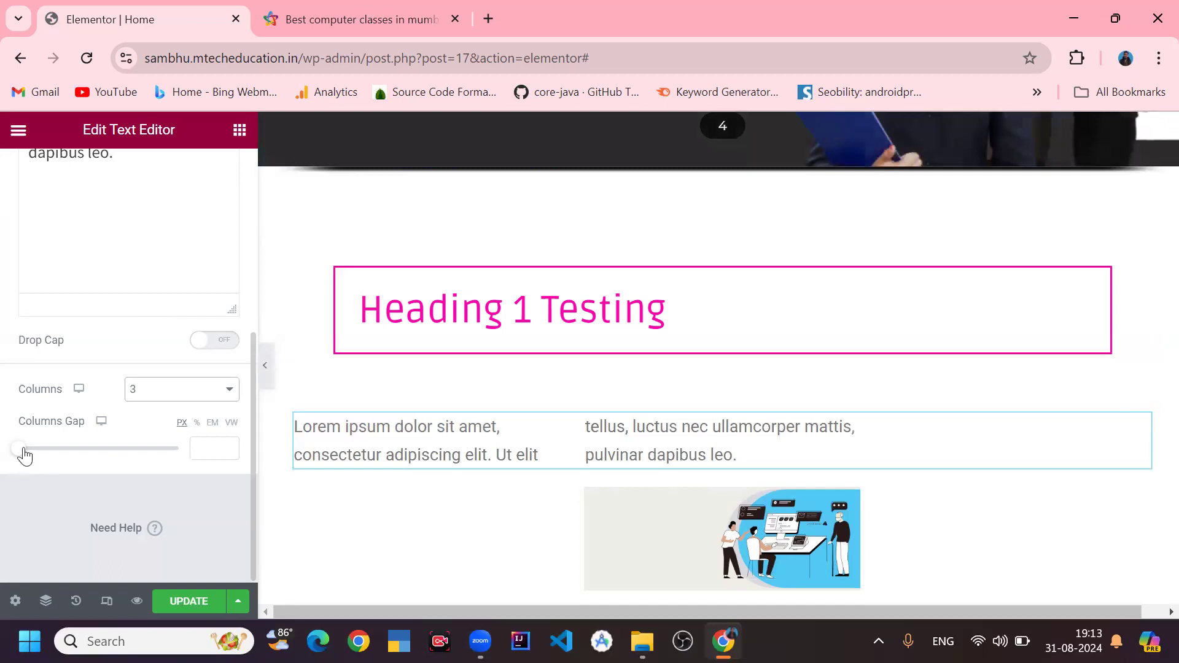
drag(26, 447, 221, 460)
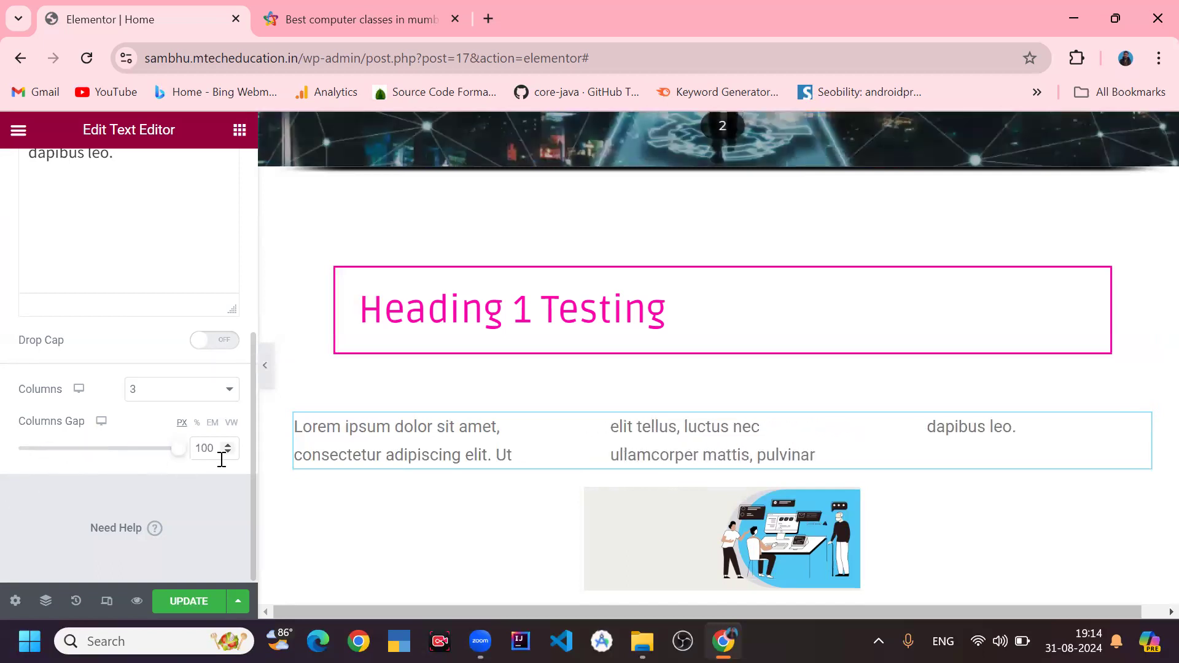
drag(177, 449, 5, 478)
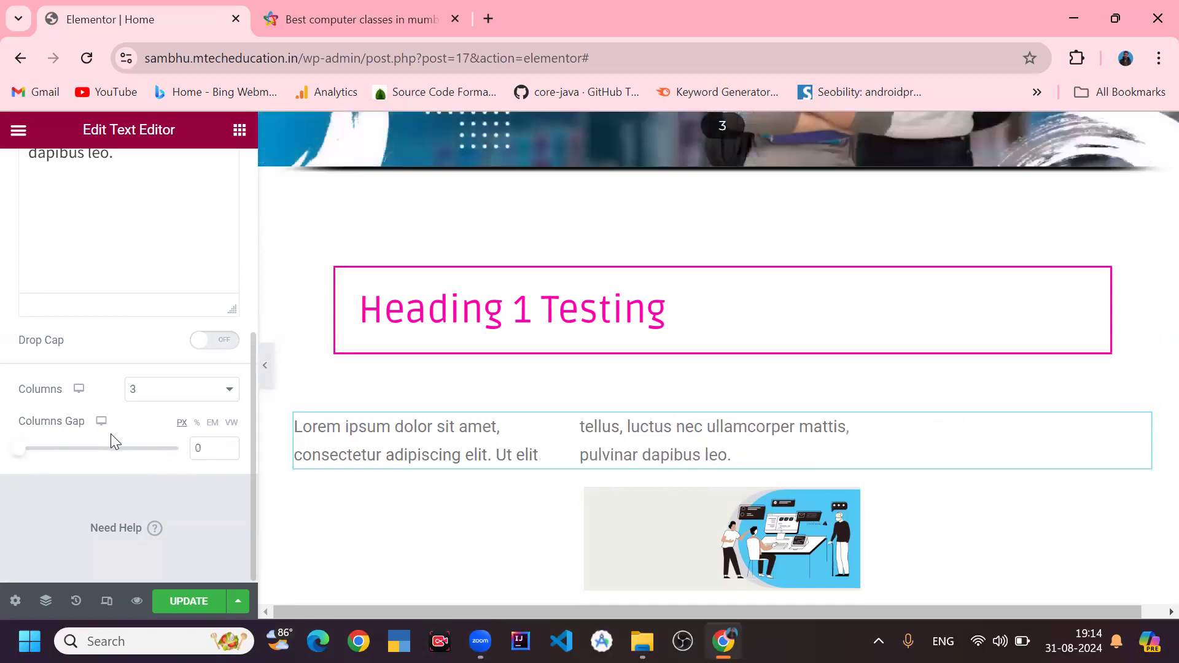
- Set the paragraph's columns back to Default
click(168, 396)
scroll(179, 294, up, 3)
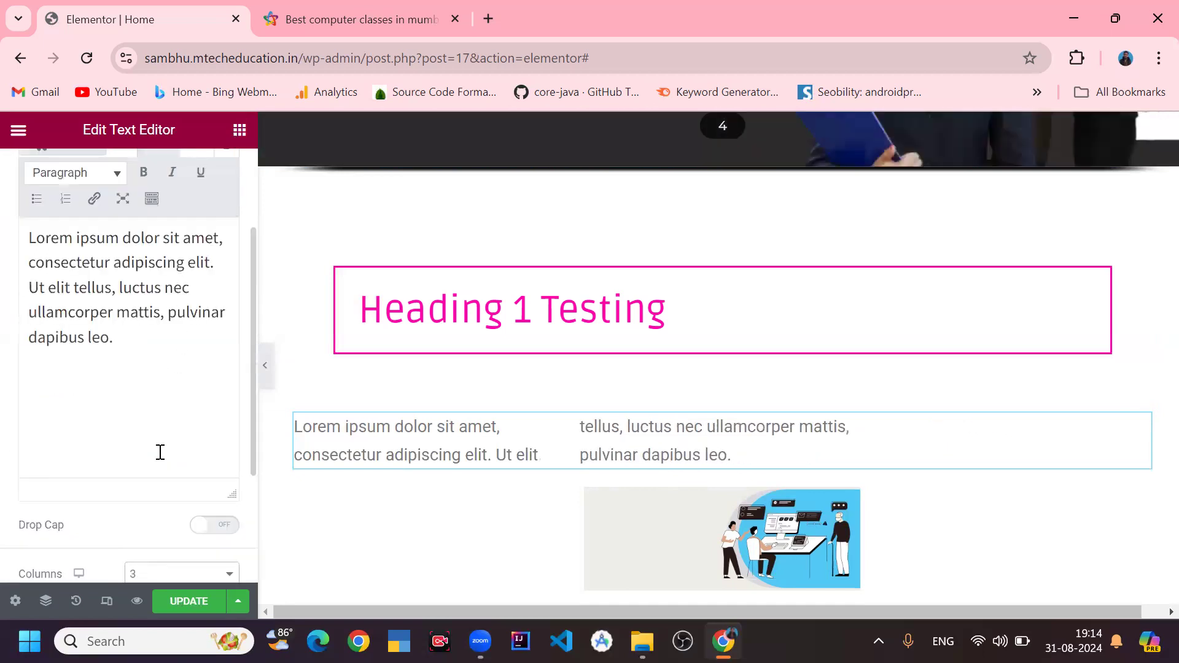
scroll(159, 531, down, 3)
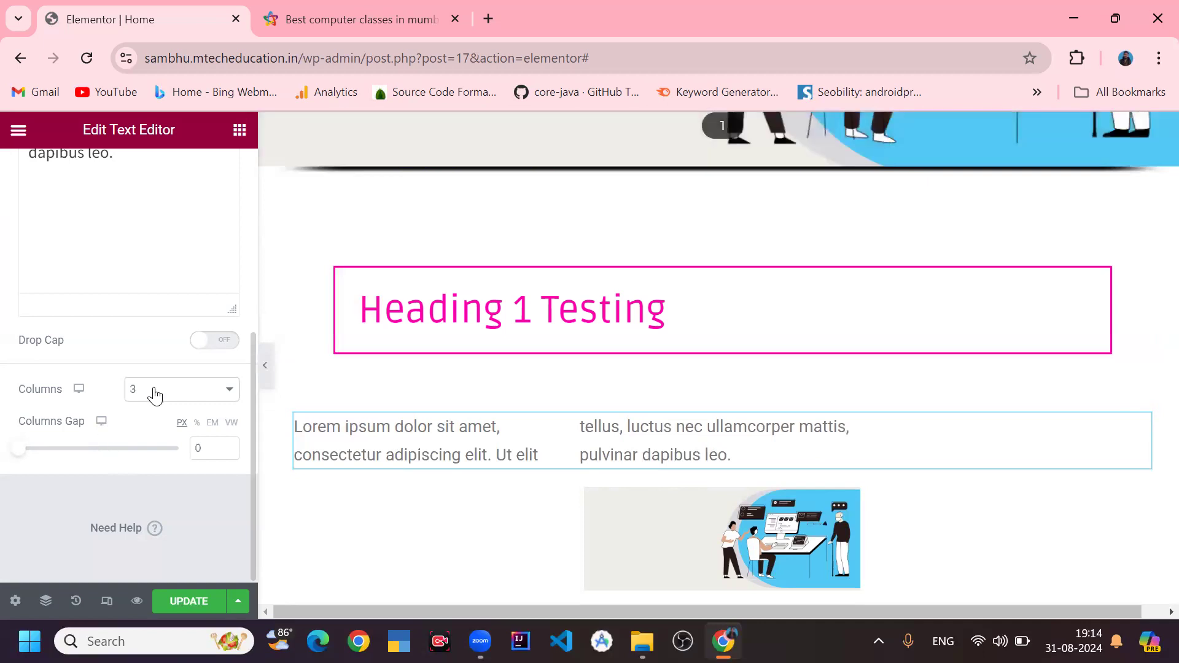
click(153, 392)
click(158, 366)
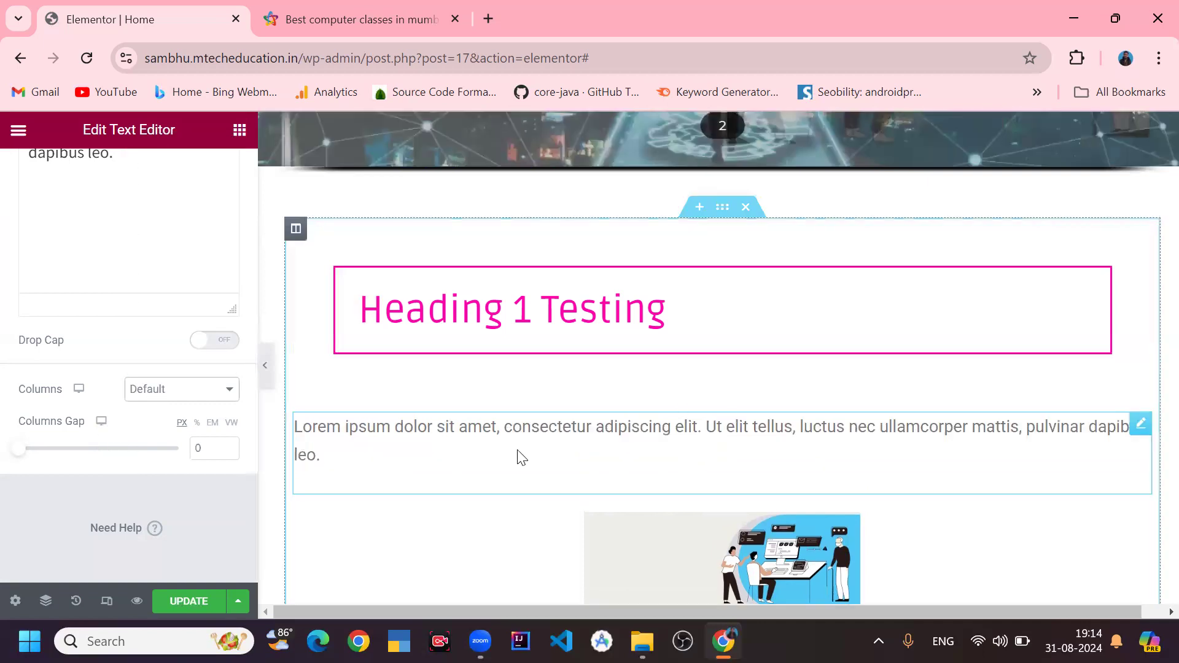
- Examine the paragraph's Style typography options and Advanced settings sections
scroll(120, 376, up, 3)
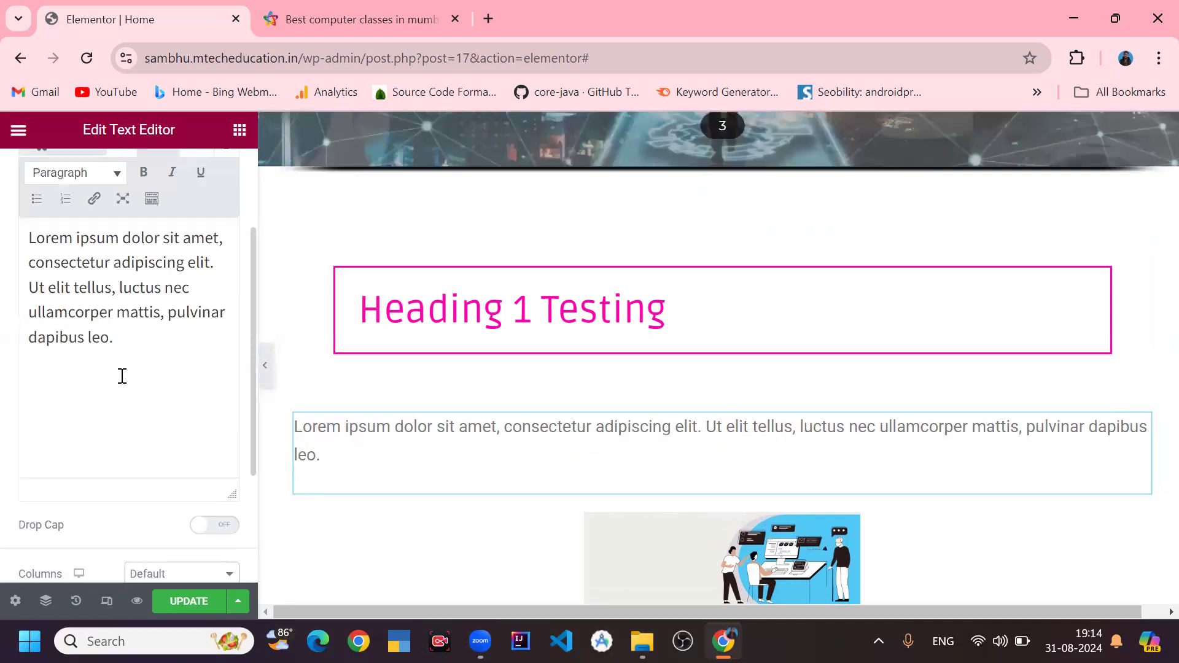
scroll(237, 190, up, 2)
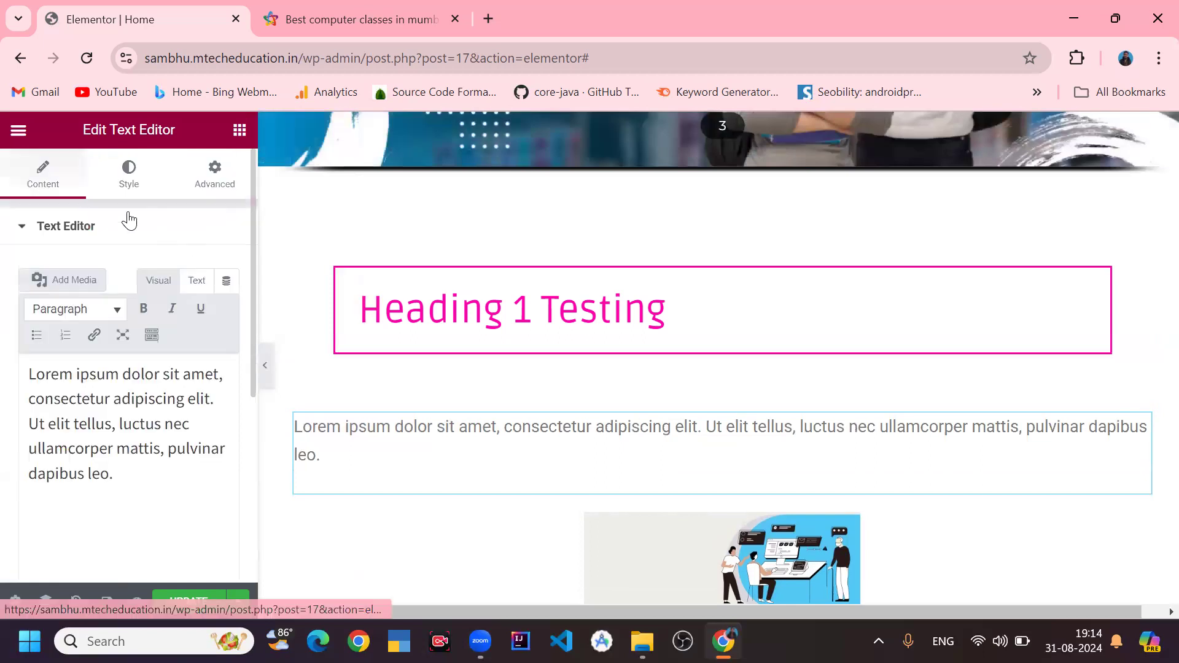
click(127, 183)
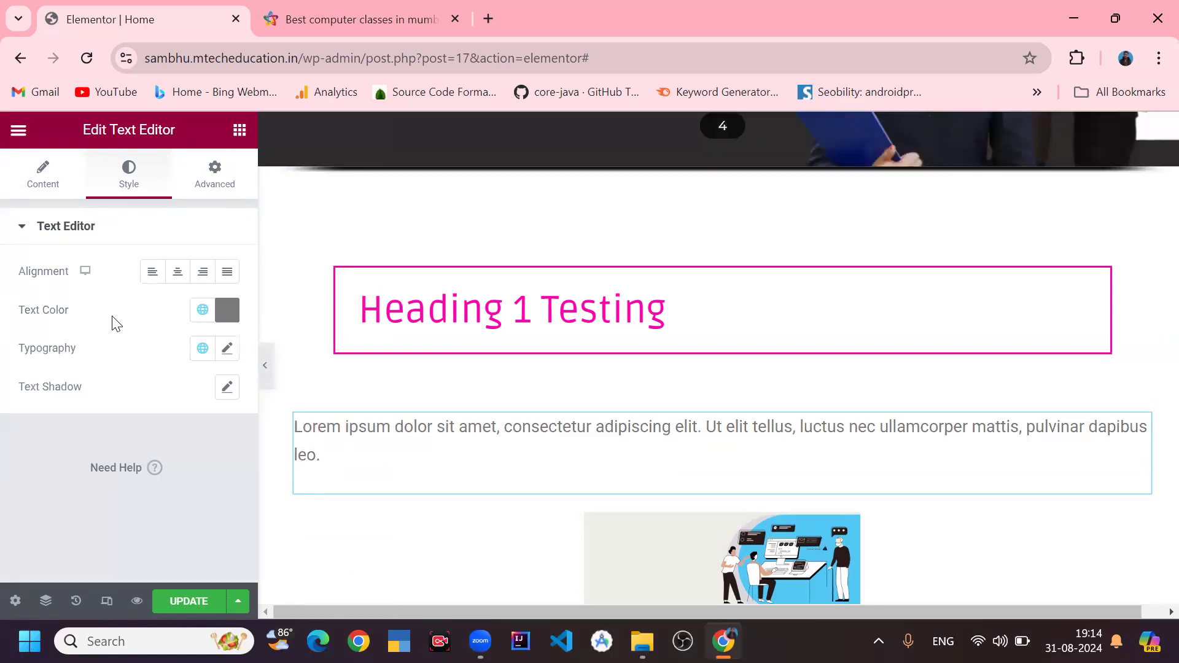
click(226, 350)
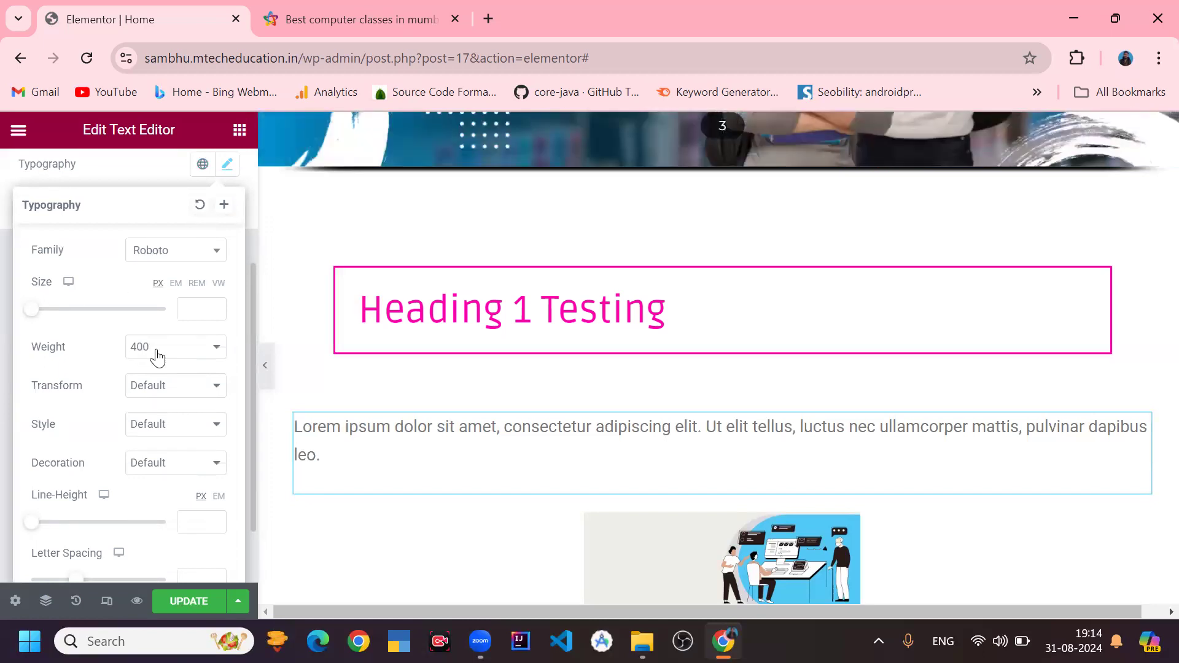
click(165, 389)
click(164, 388)
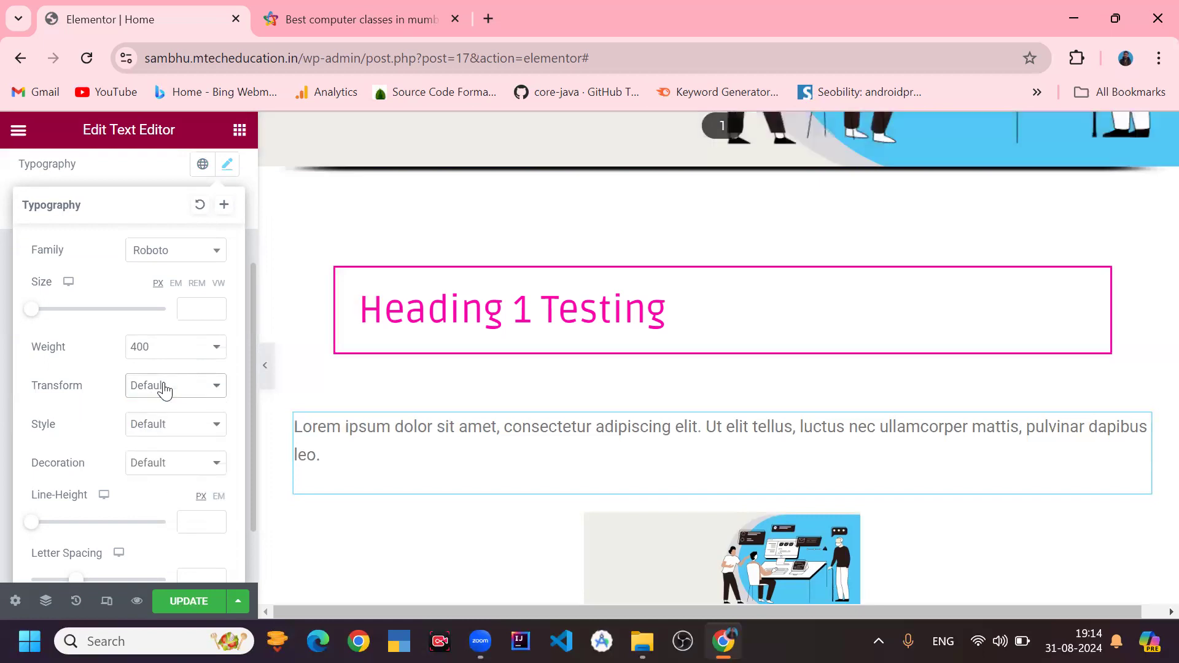
click(165, 424)
click(164, 424)
scroll(117, 430, down, 1)
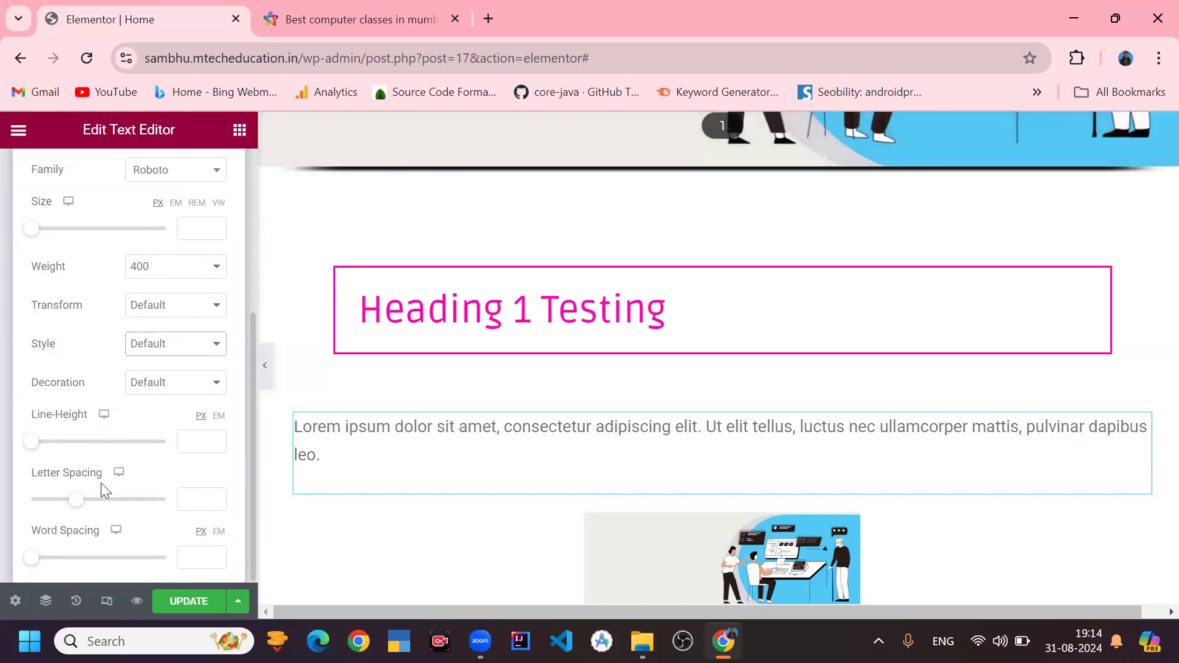
scroll(101, 483, up, 3)
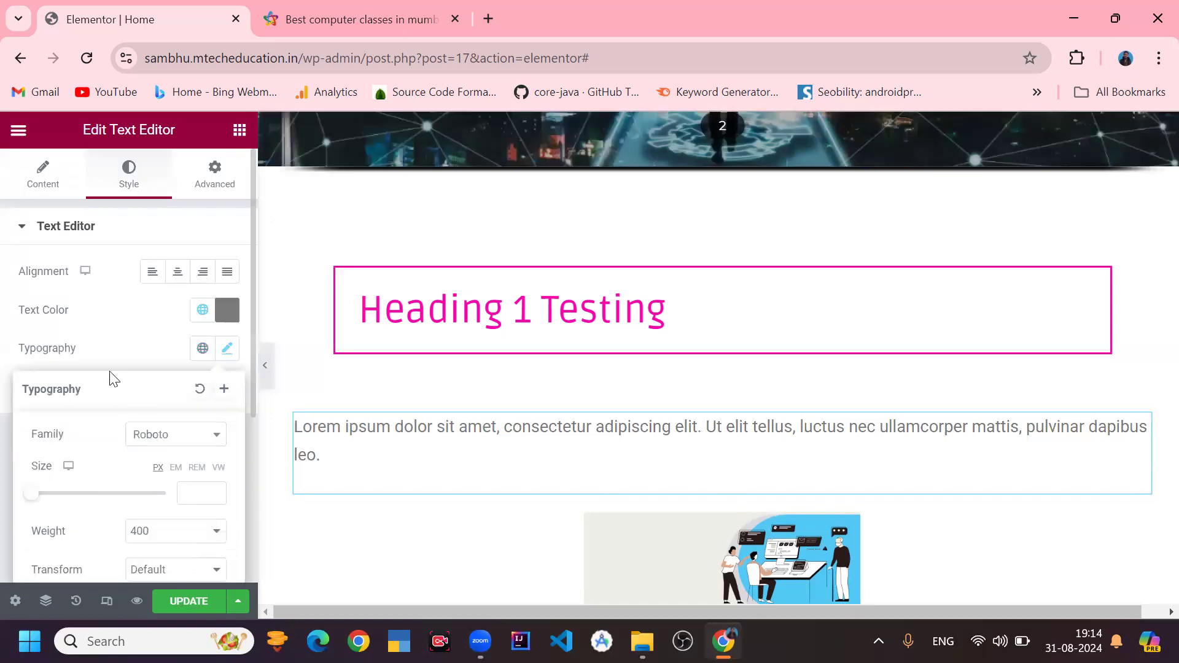
click(112, 353)
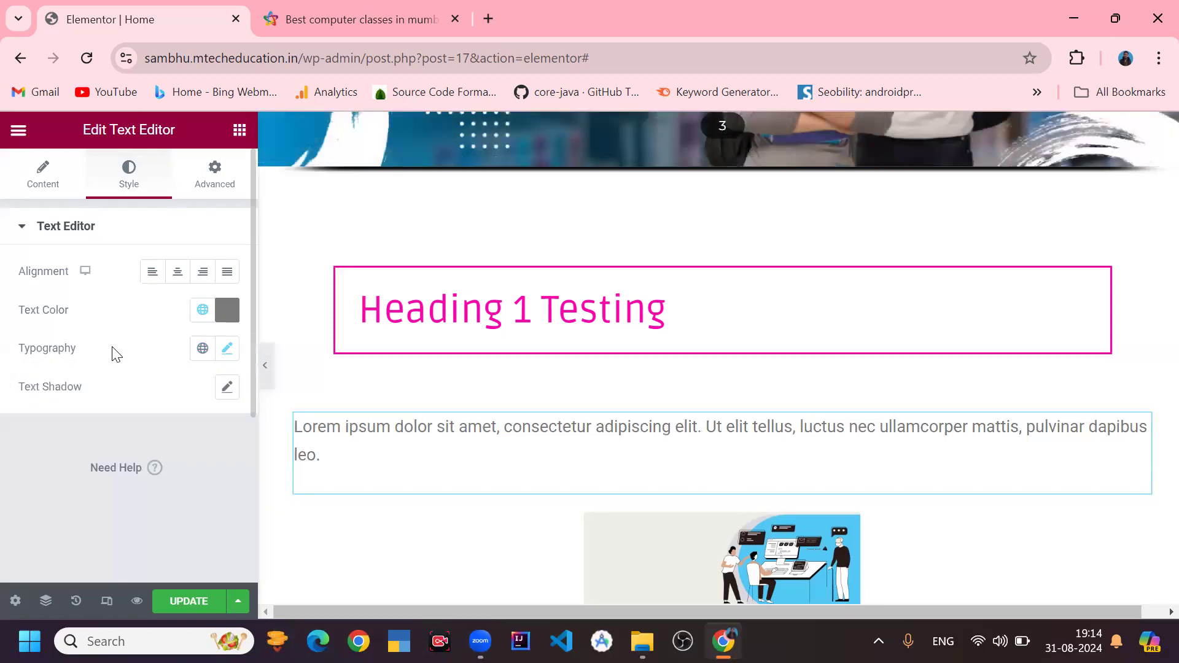
click(210, 188)
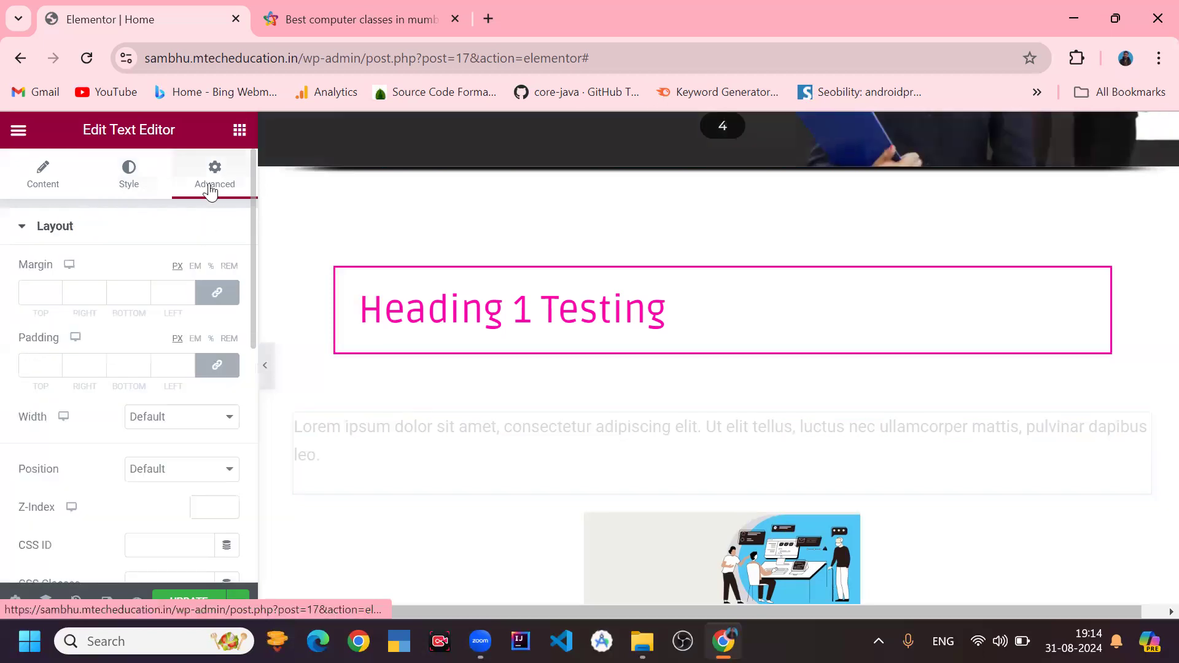
scroll(94, 455, down, 10)
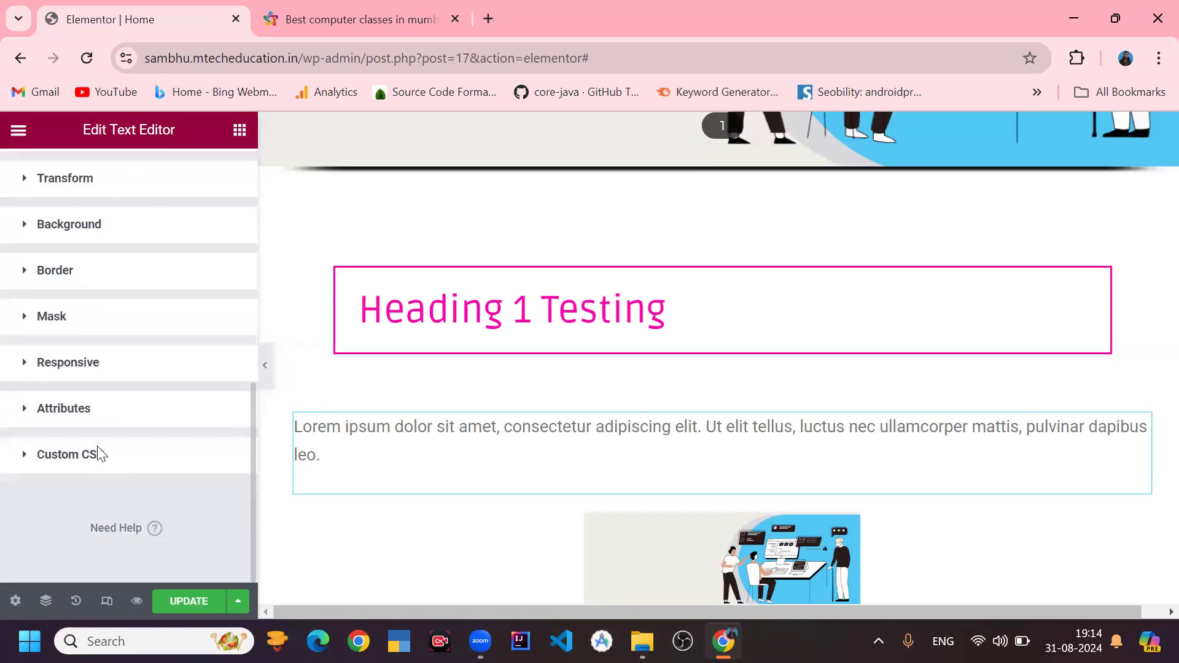
scroll(98, 455, up, 10)
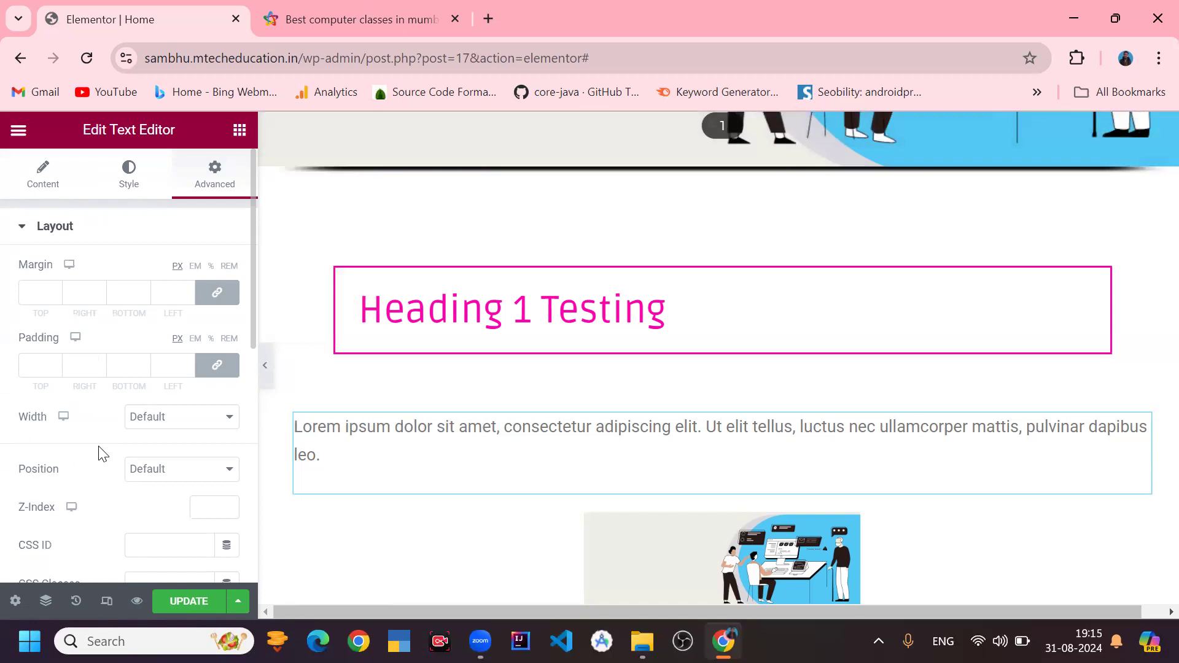
scroll(450, 413, down, 6)
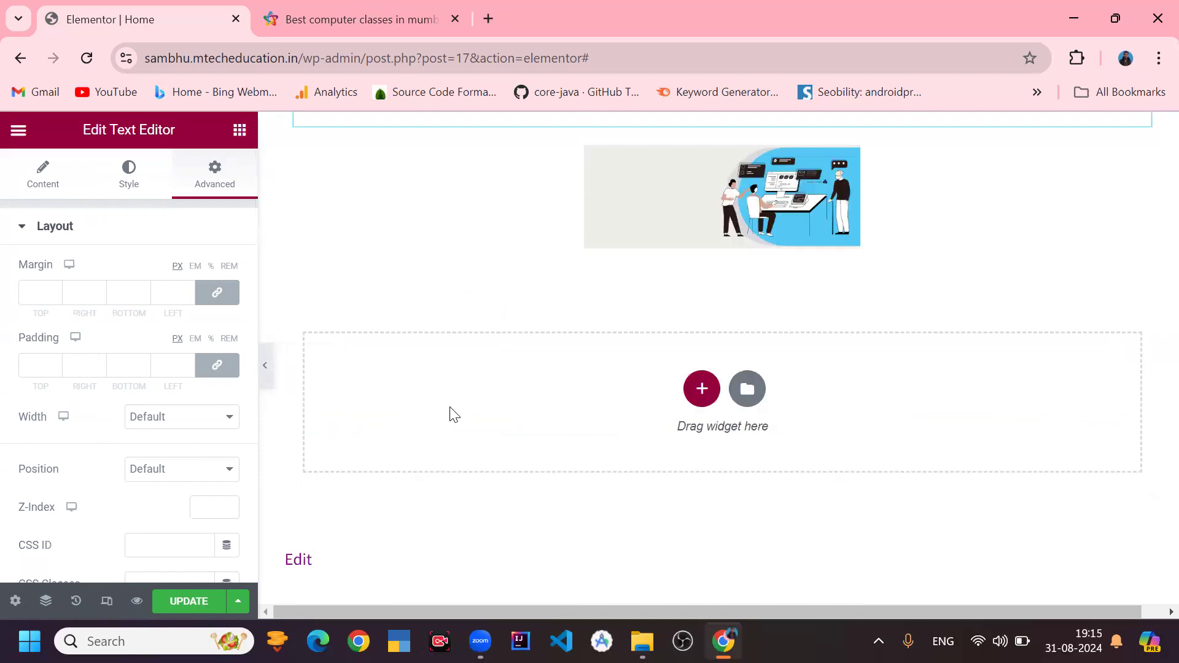
- Select the image widget and switch its image size to Full, then back to Medium - 300 x 300
click(638, 210)
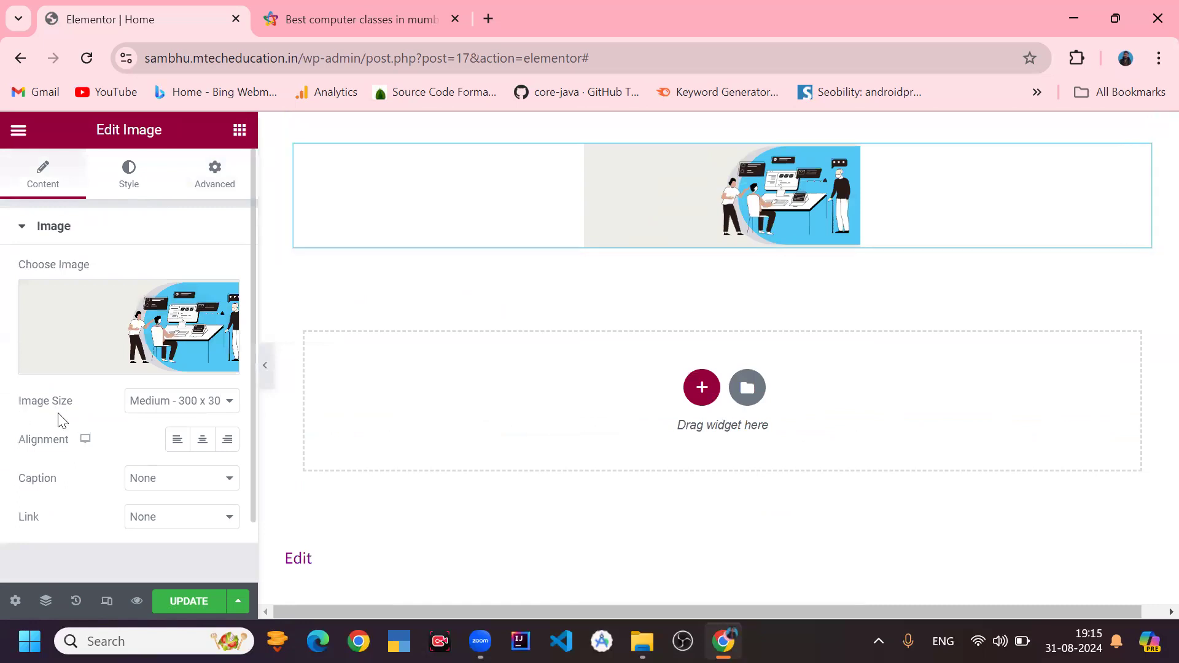
click(147, 401)
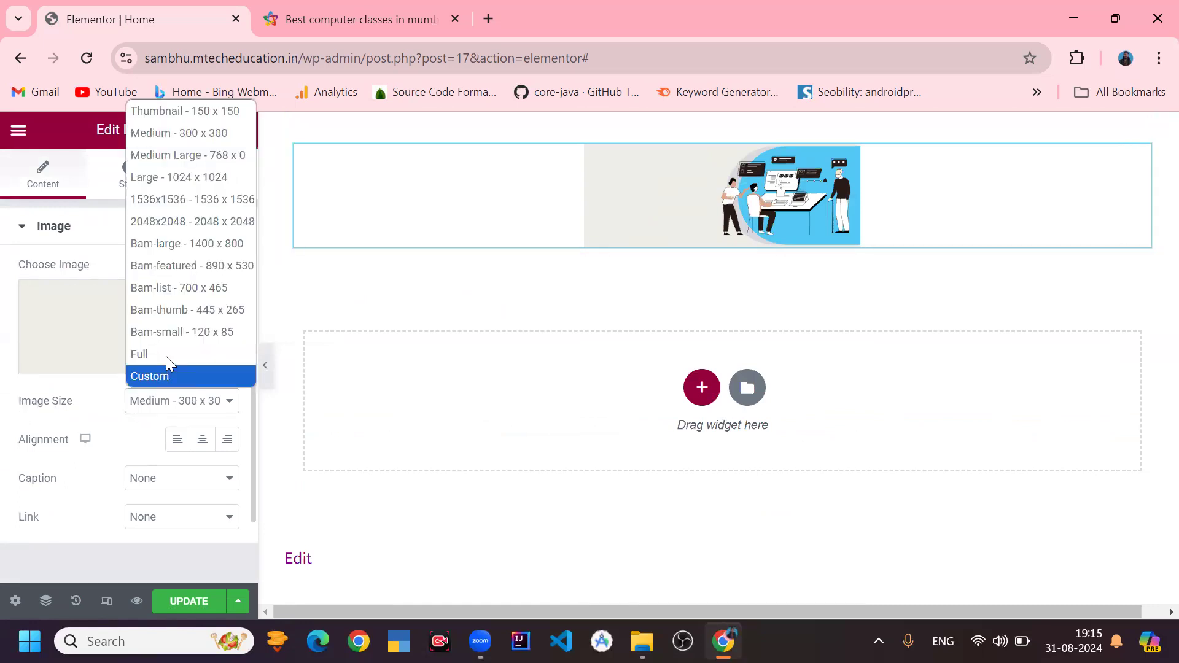
click(170, 354)
click(171, 402)
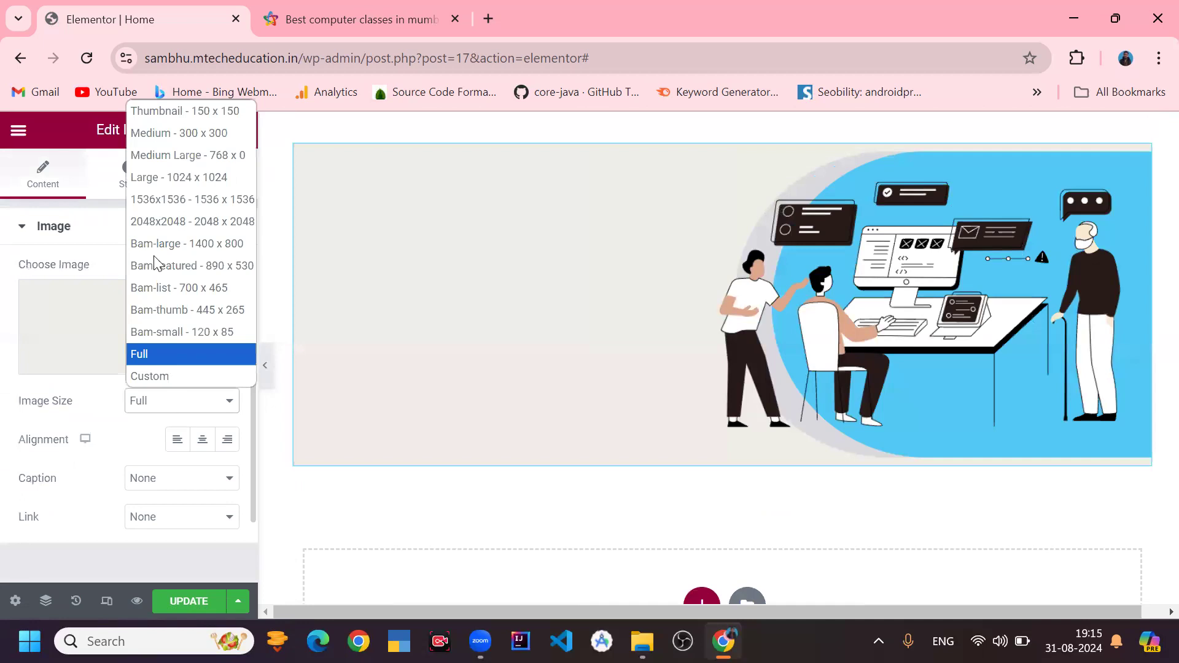
click(184, 137)
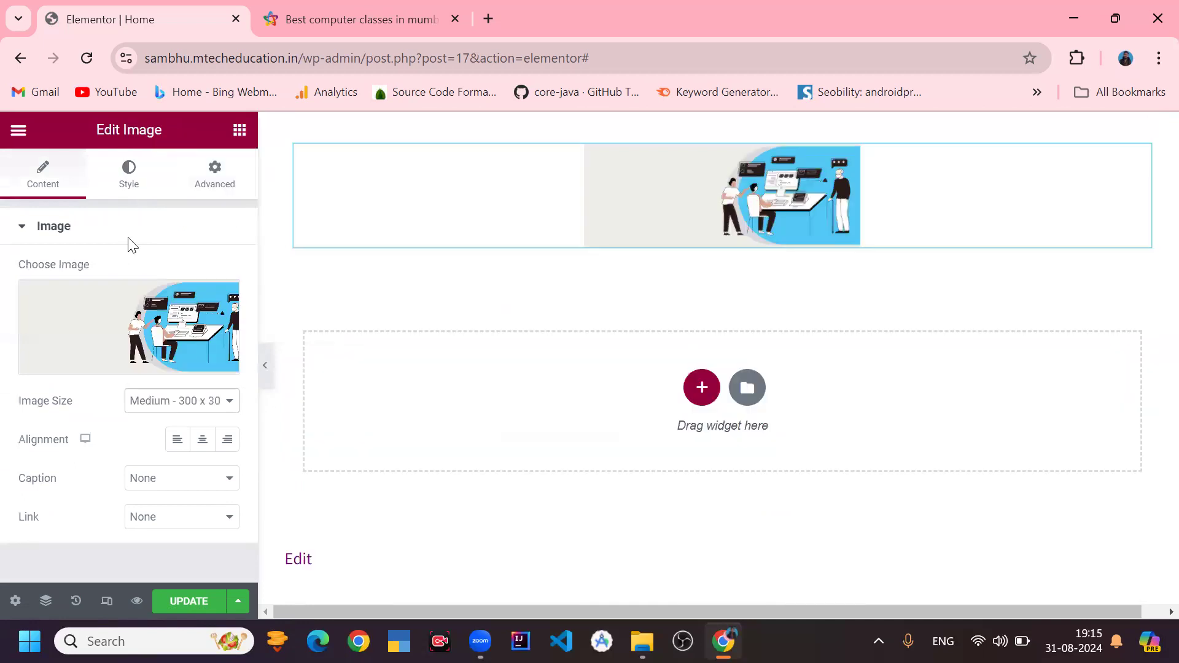
- Center-align the image and set its caption to Attachment Caption
click(177, 446)
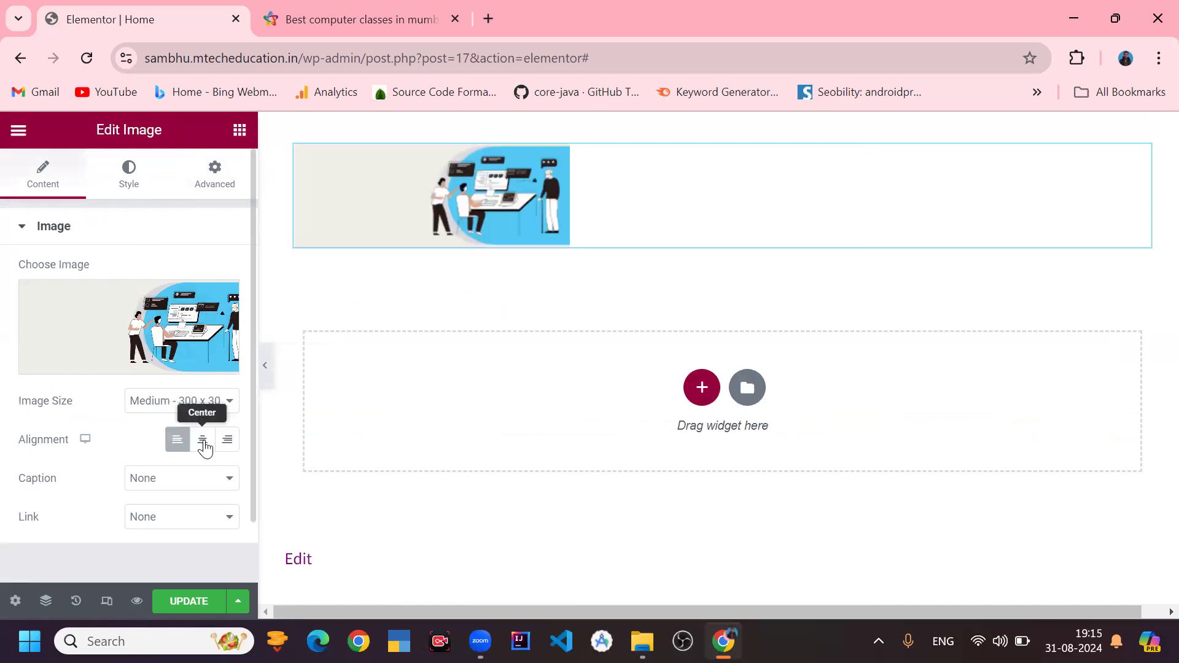
click(205, 448)
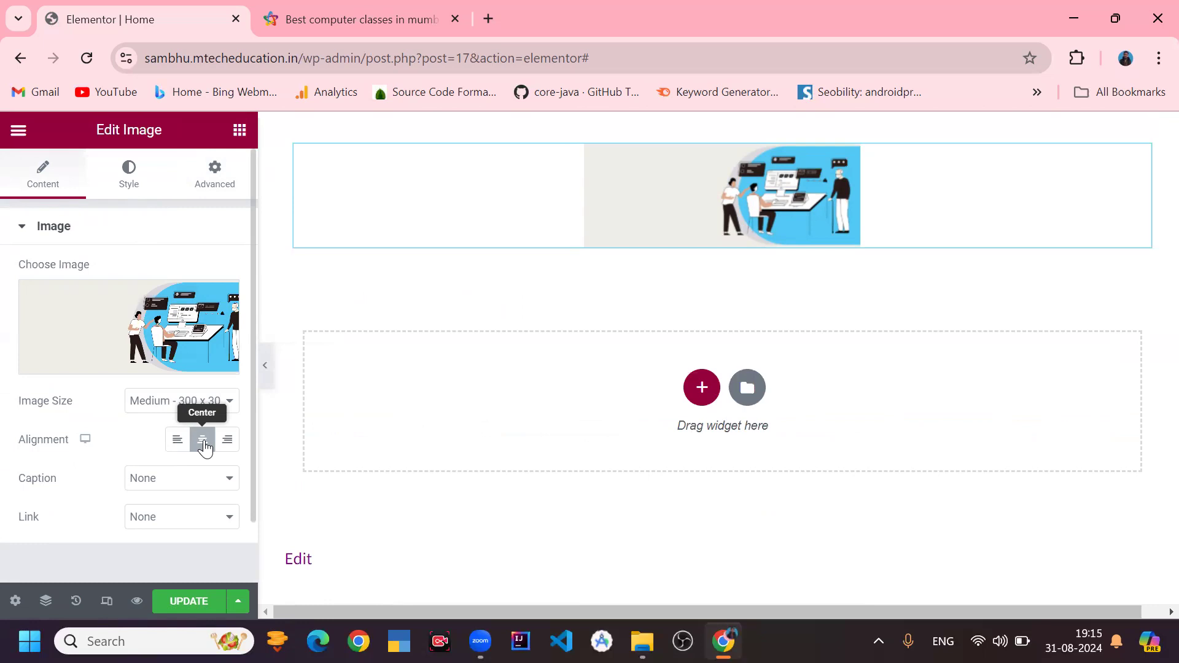
click(181, 482)
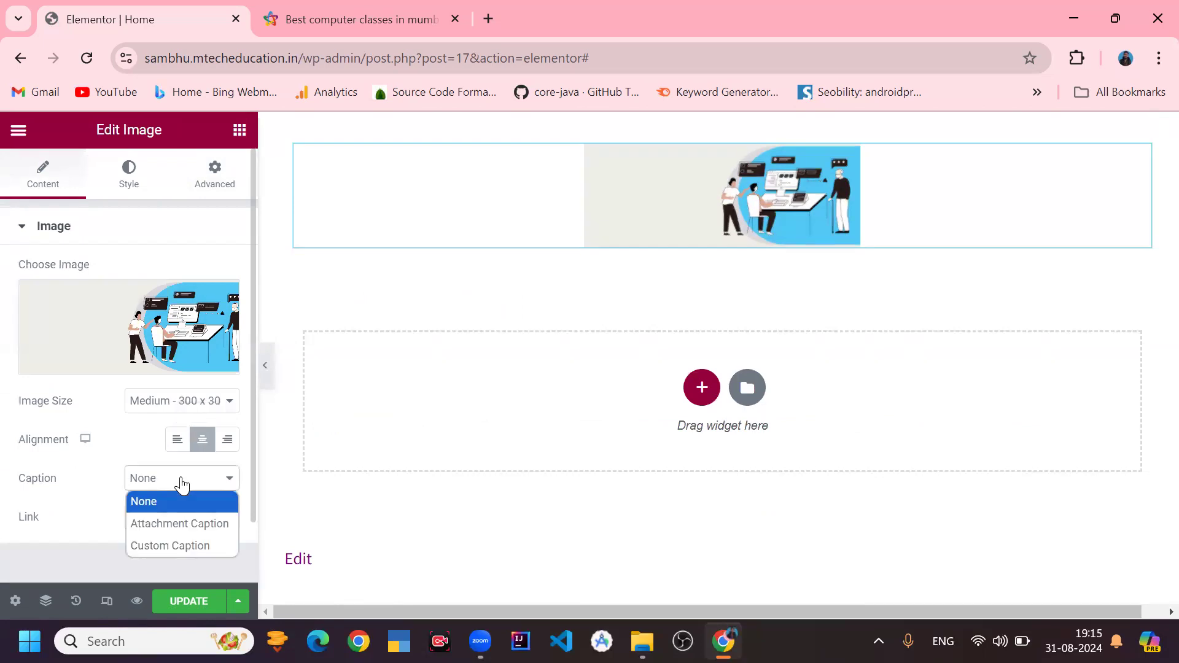
click(177, 524)
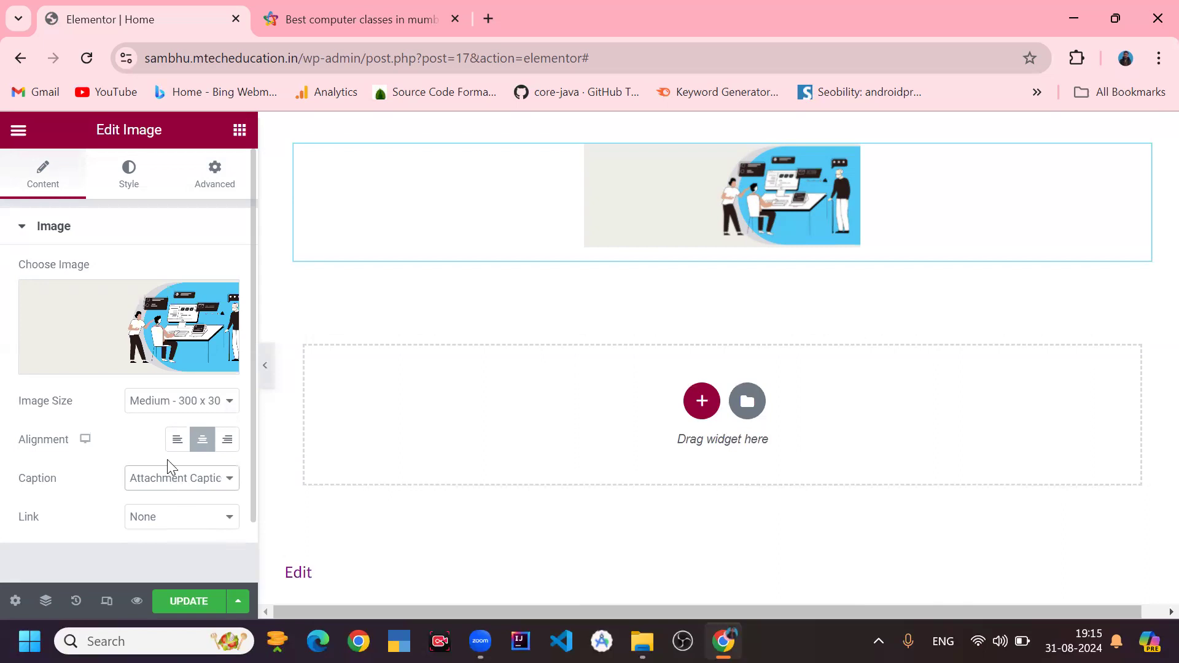
scroll(169, 461, down, 1)
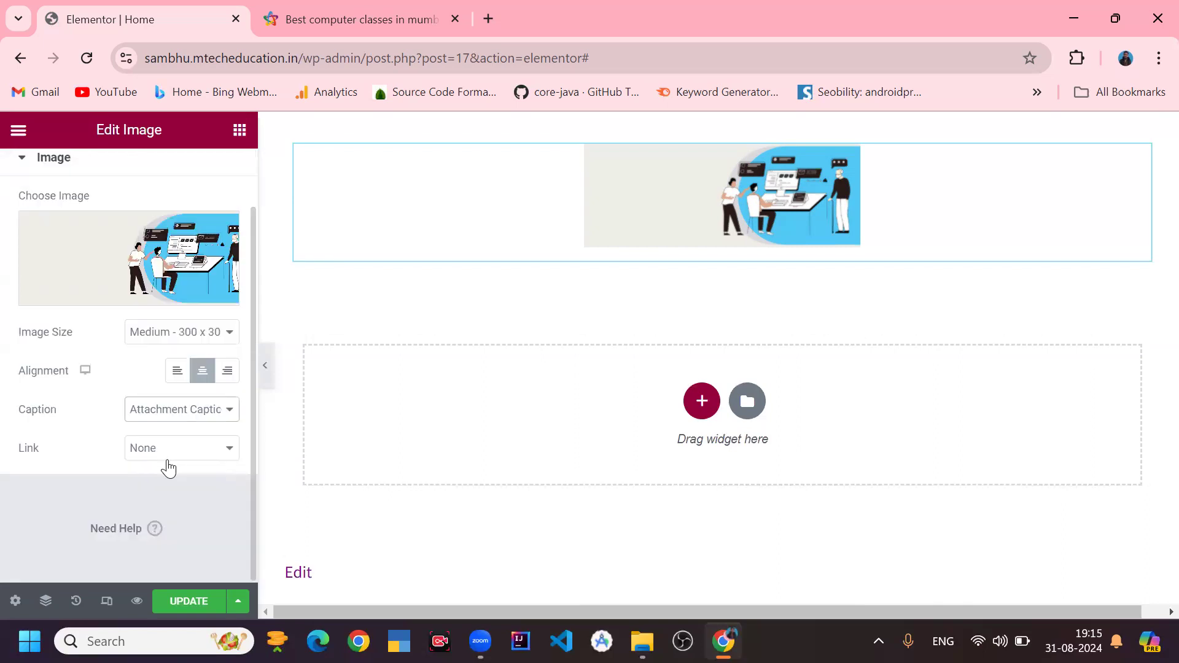
click(168, 452)
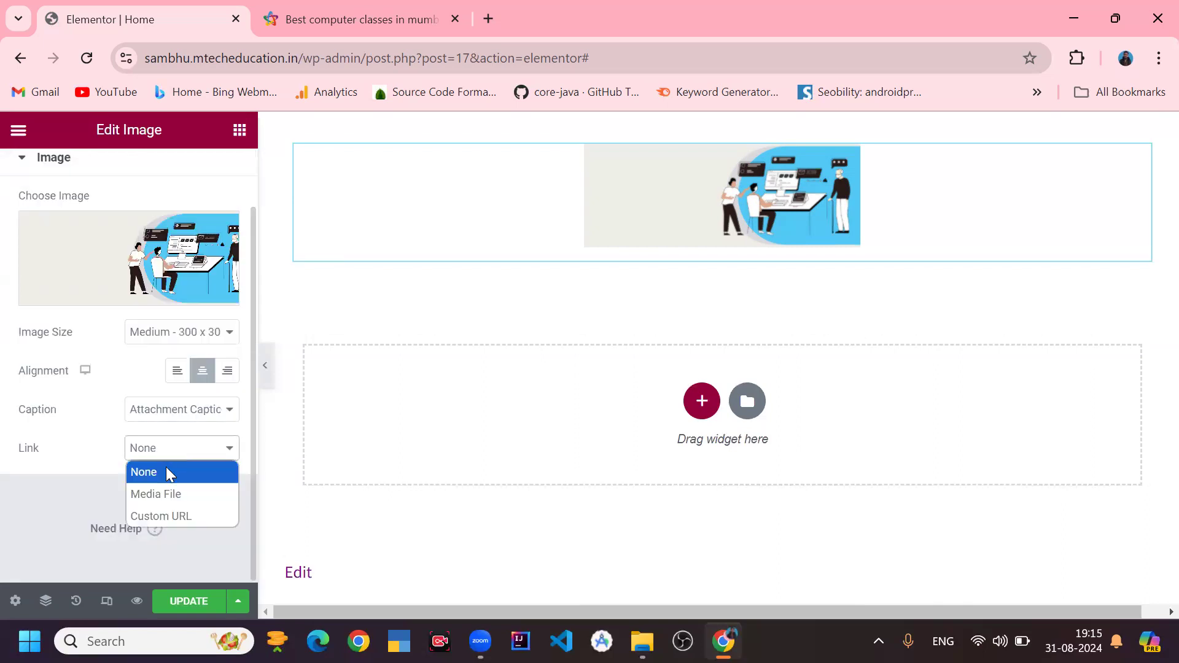
click(178, 470)
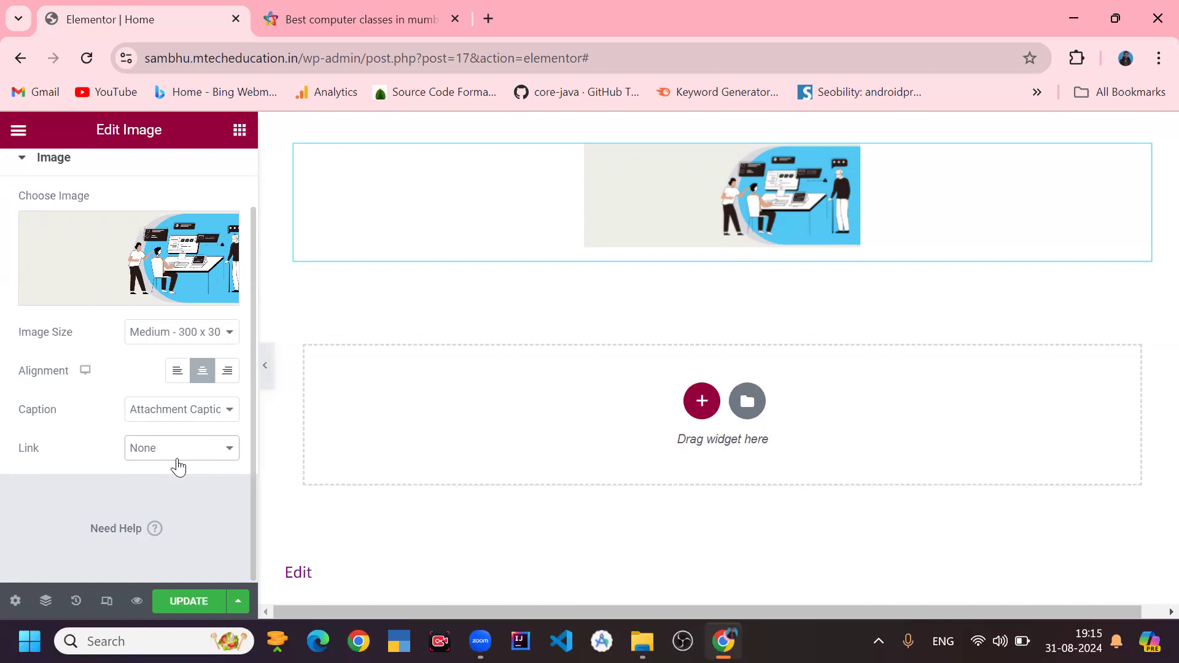
scroll(174, 442, up, 1)
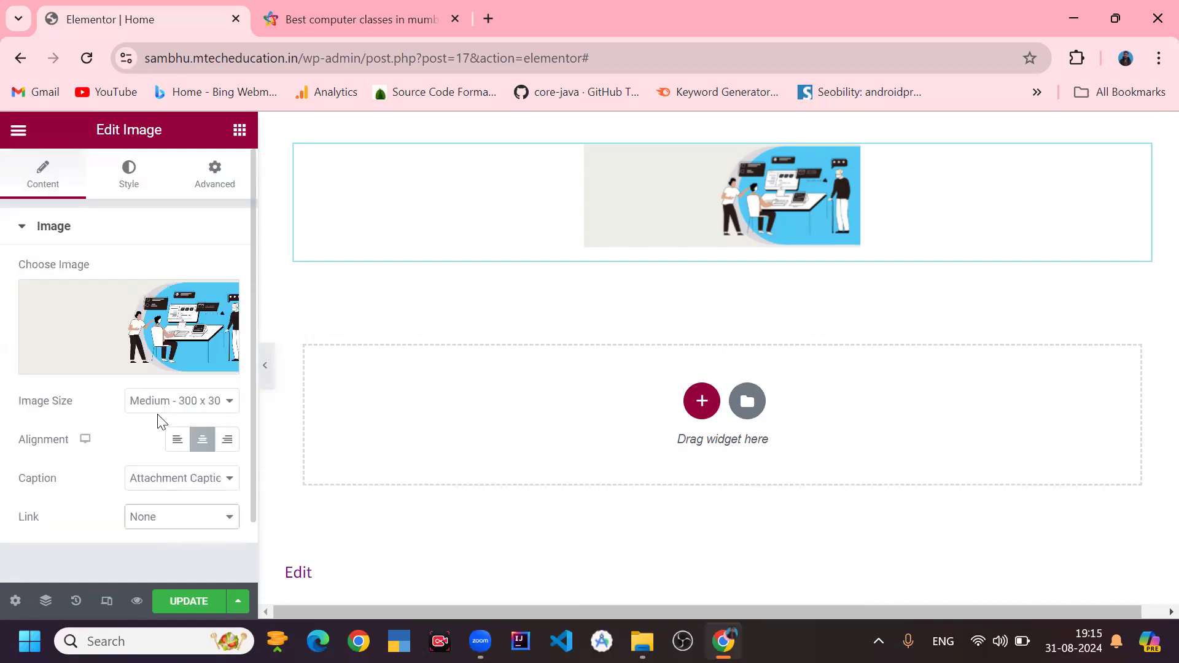
- Set the image's normal-state opacity to 1 in its style settings
click(129, 188)
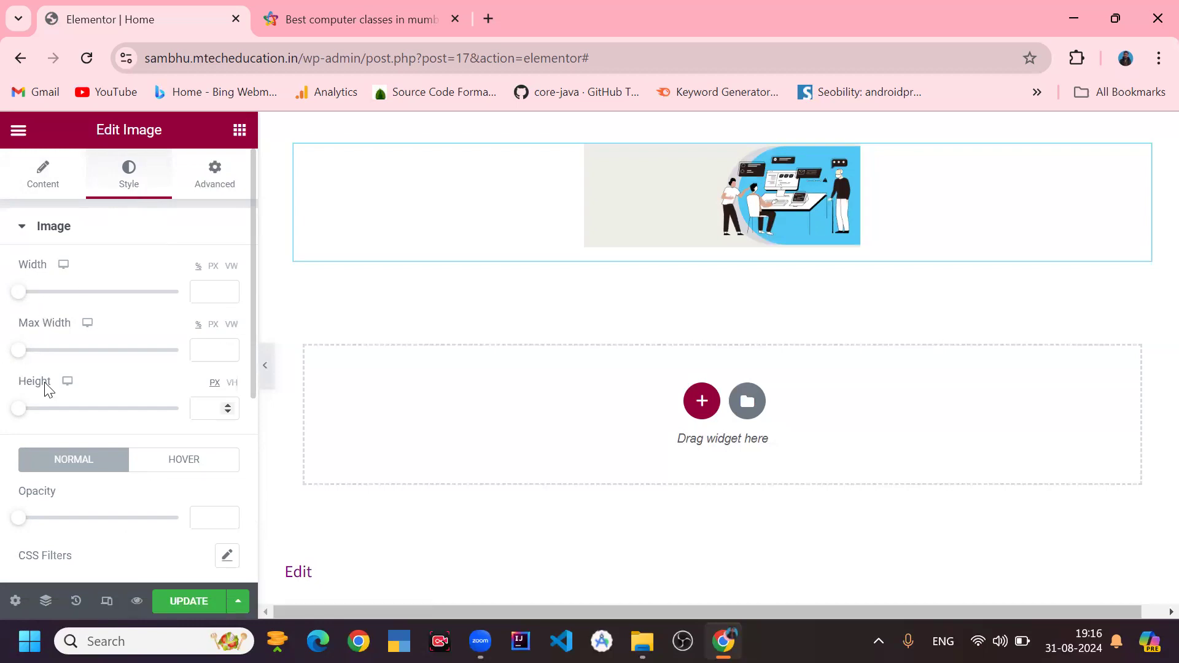
scroll(76, 403, down, 3)
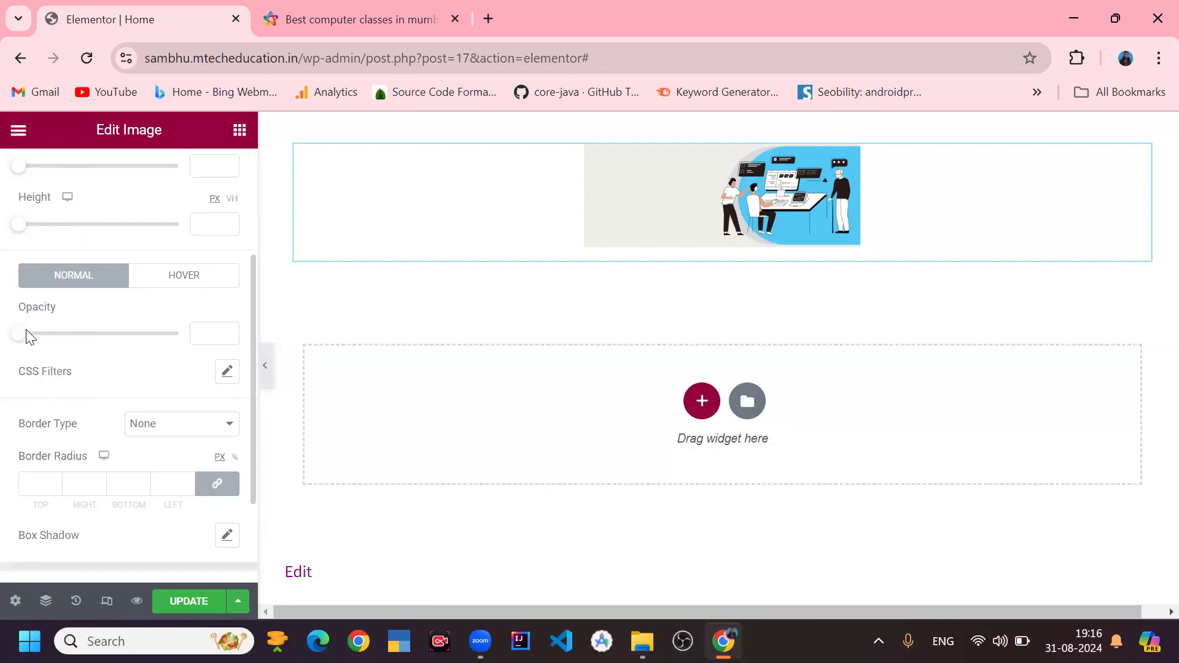
drag(27, 337, 246, 362)
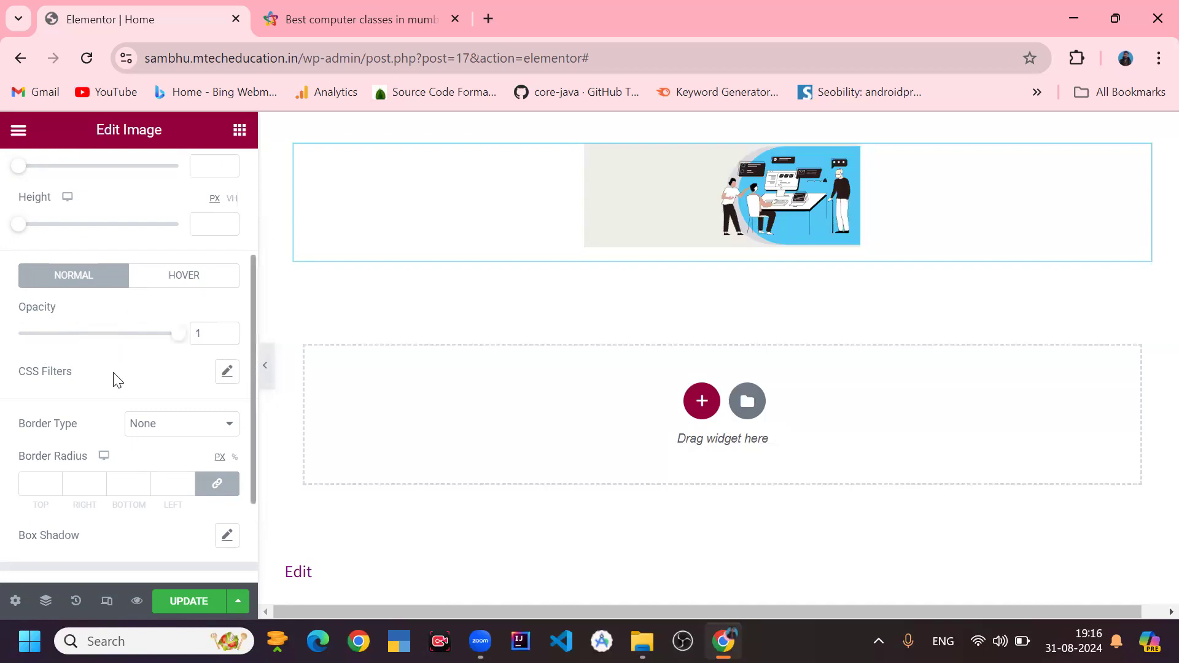
scroll(108, 399, down, 2)
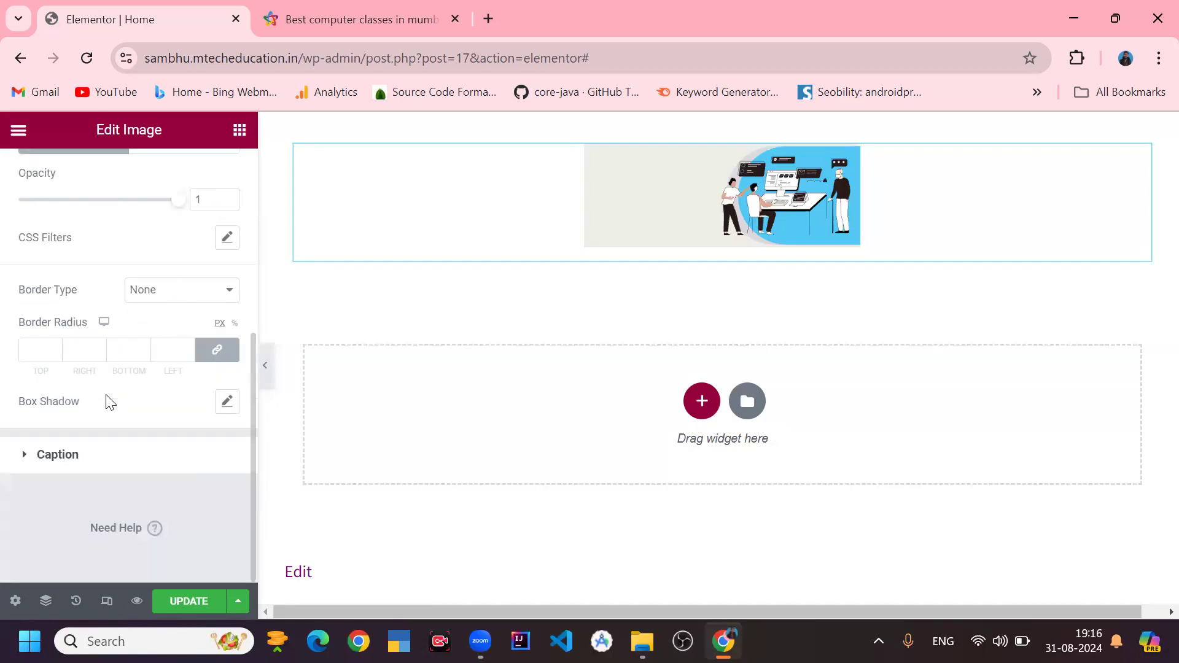